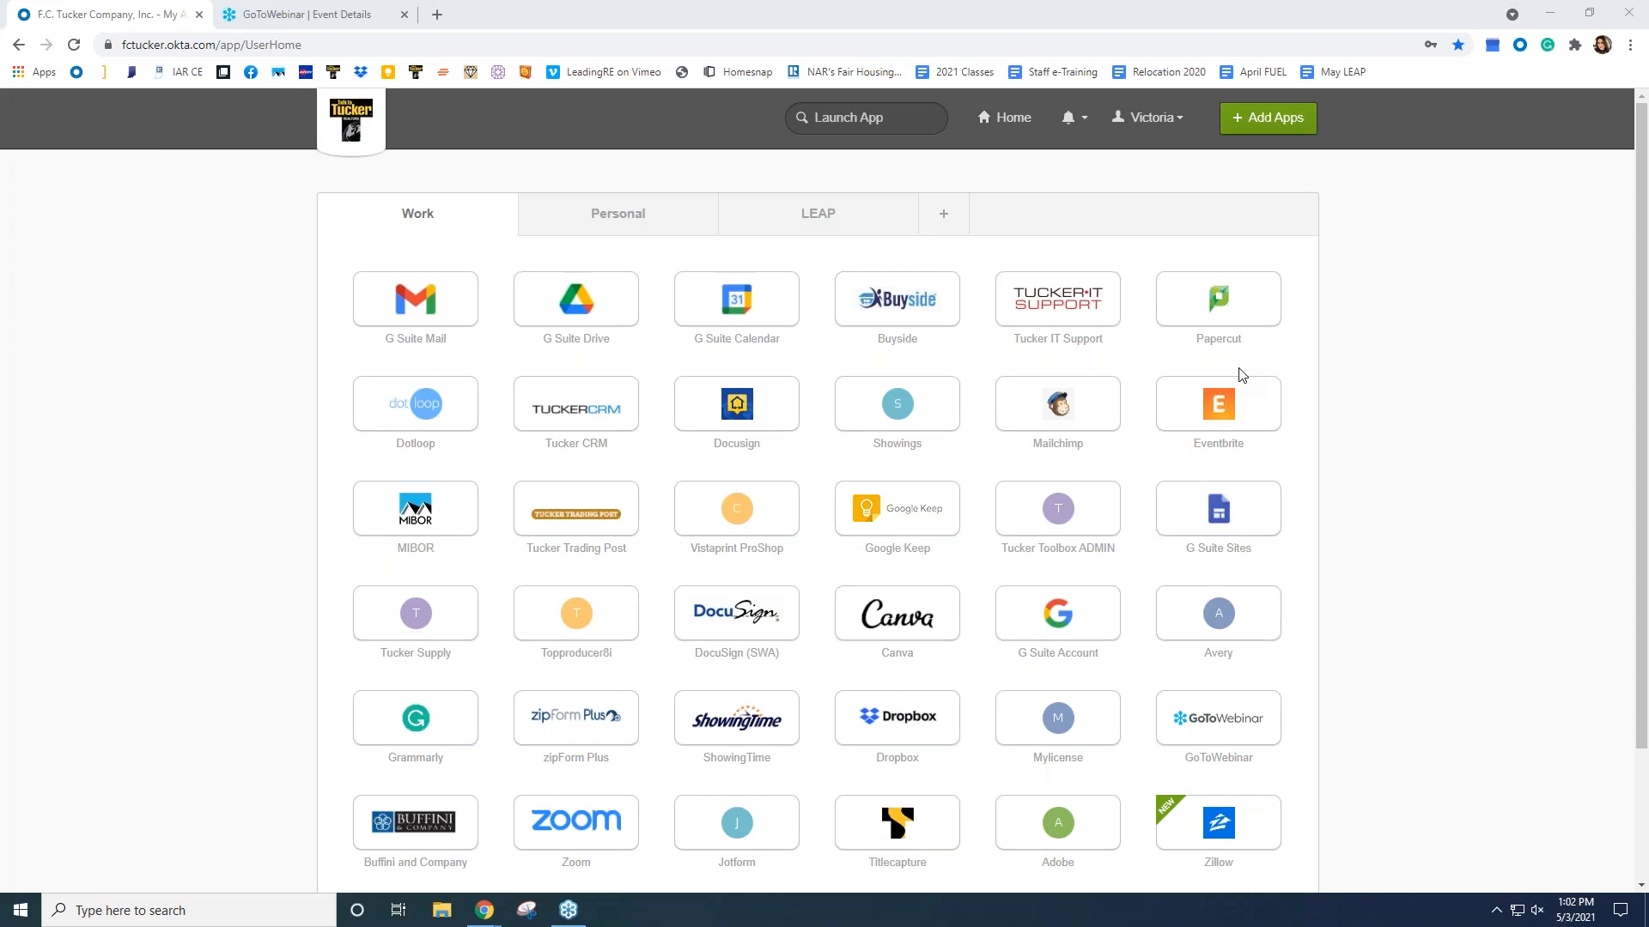
# - Launch Tucker CRM from the Okta work apps and open its Keep In Touch configuration
pyautogui.click(555, 426)
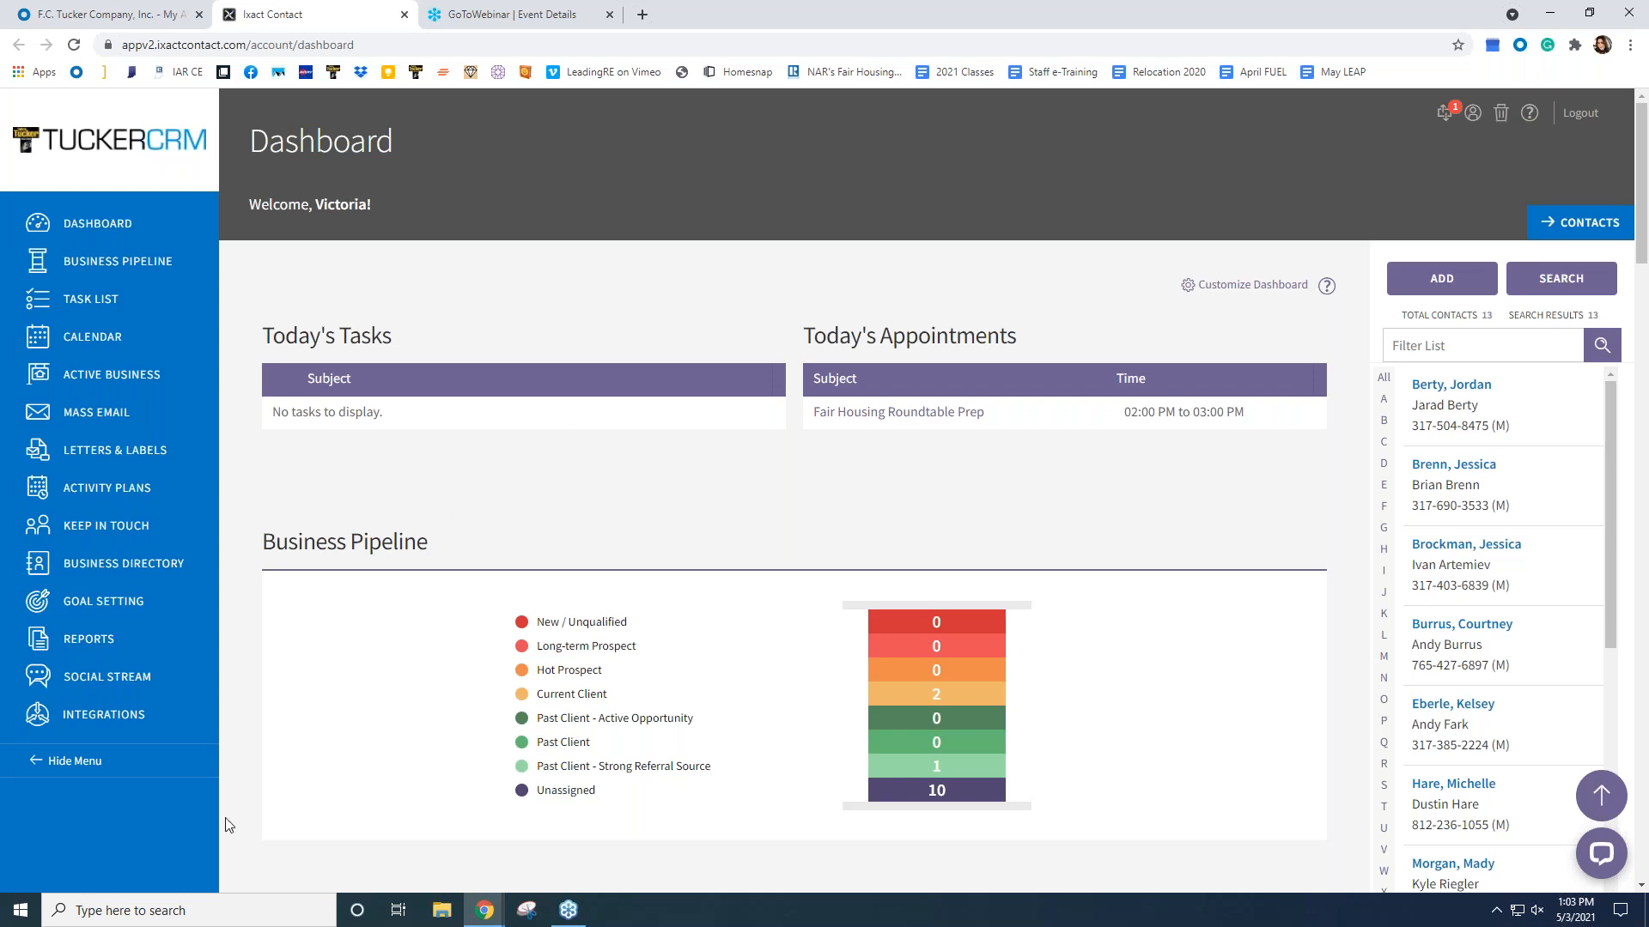
pyautogui.click(86, 762)
pyautogui.click(35, 811)
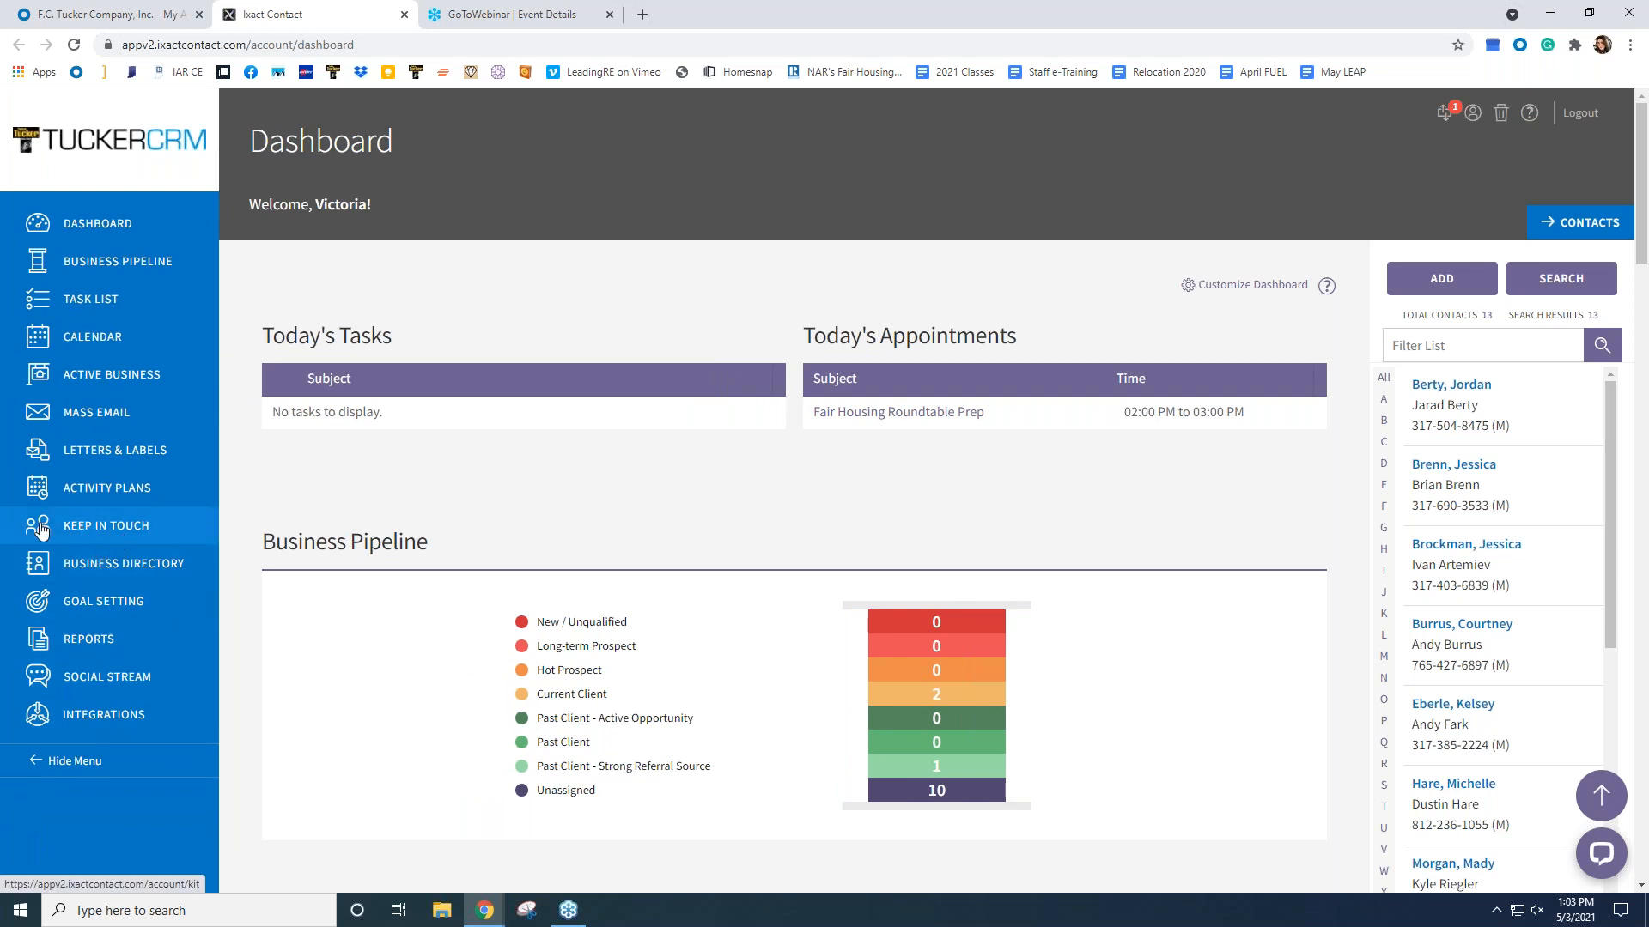
pyautogui.click(119, 525)
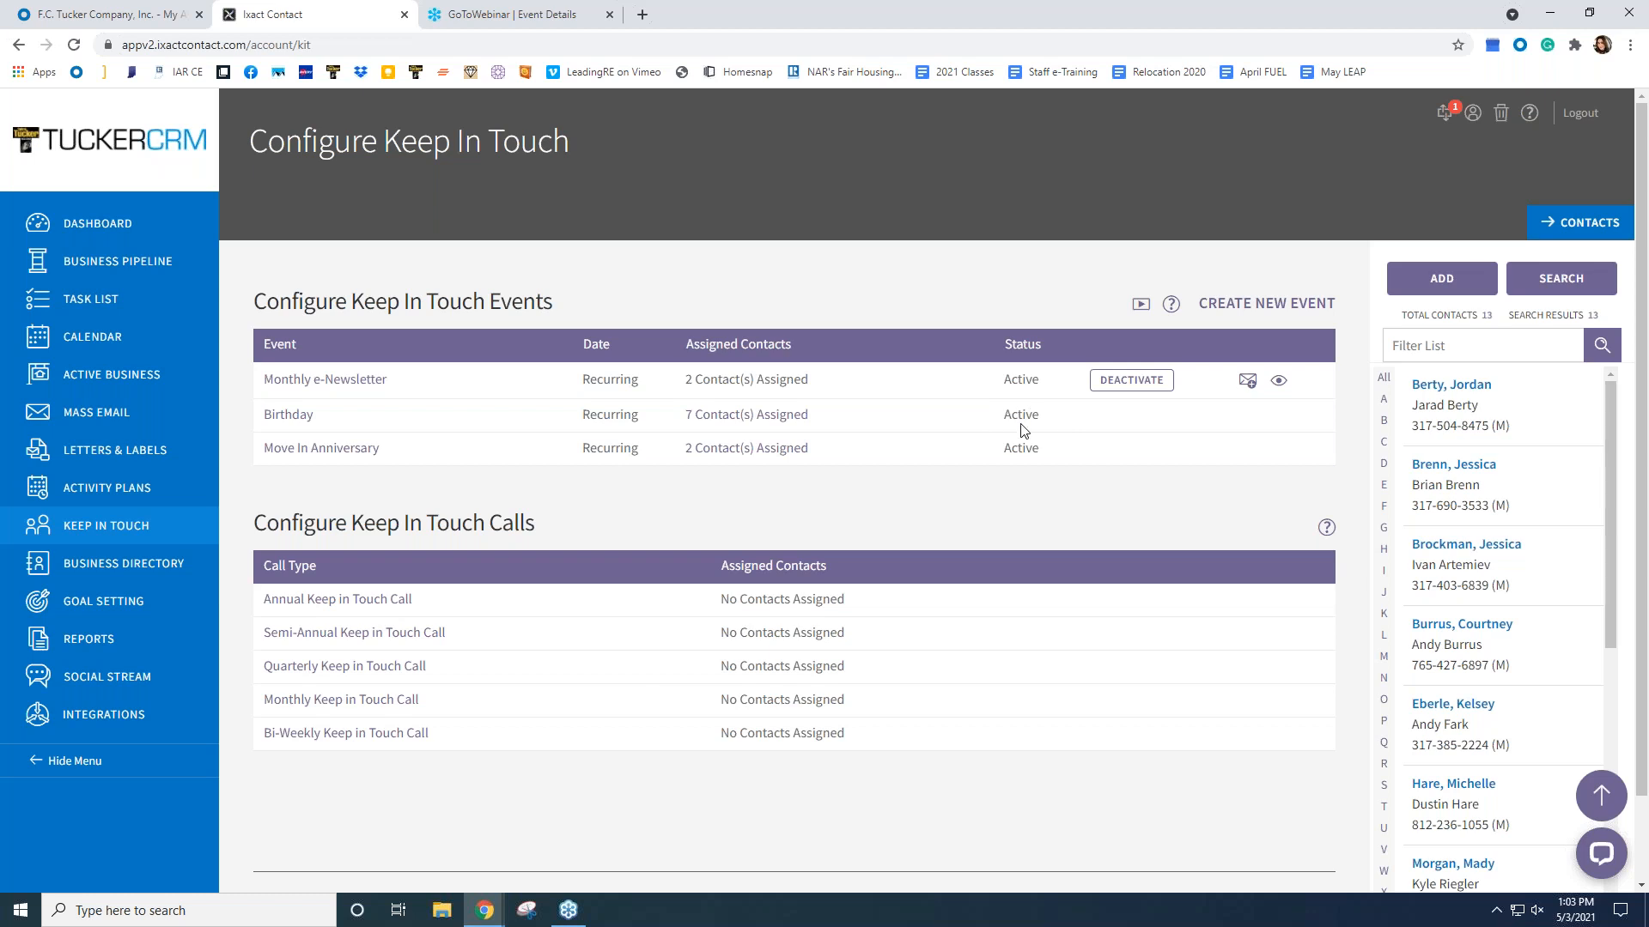
# - Try a reminder 7 days before in the Birthday event template, turn the reminder off again and save the template
pyautogui.click(290, 416)
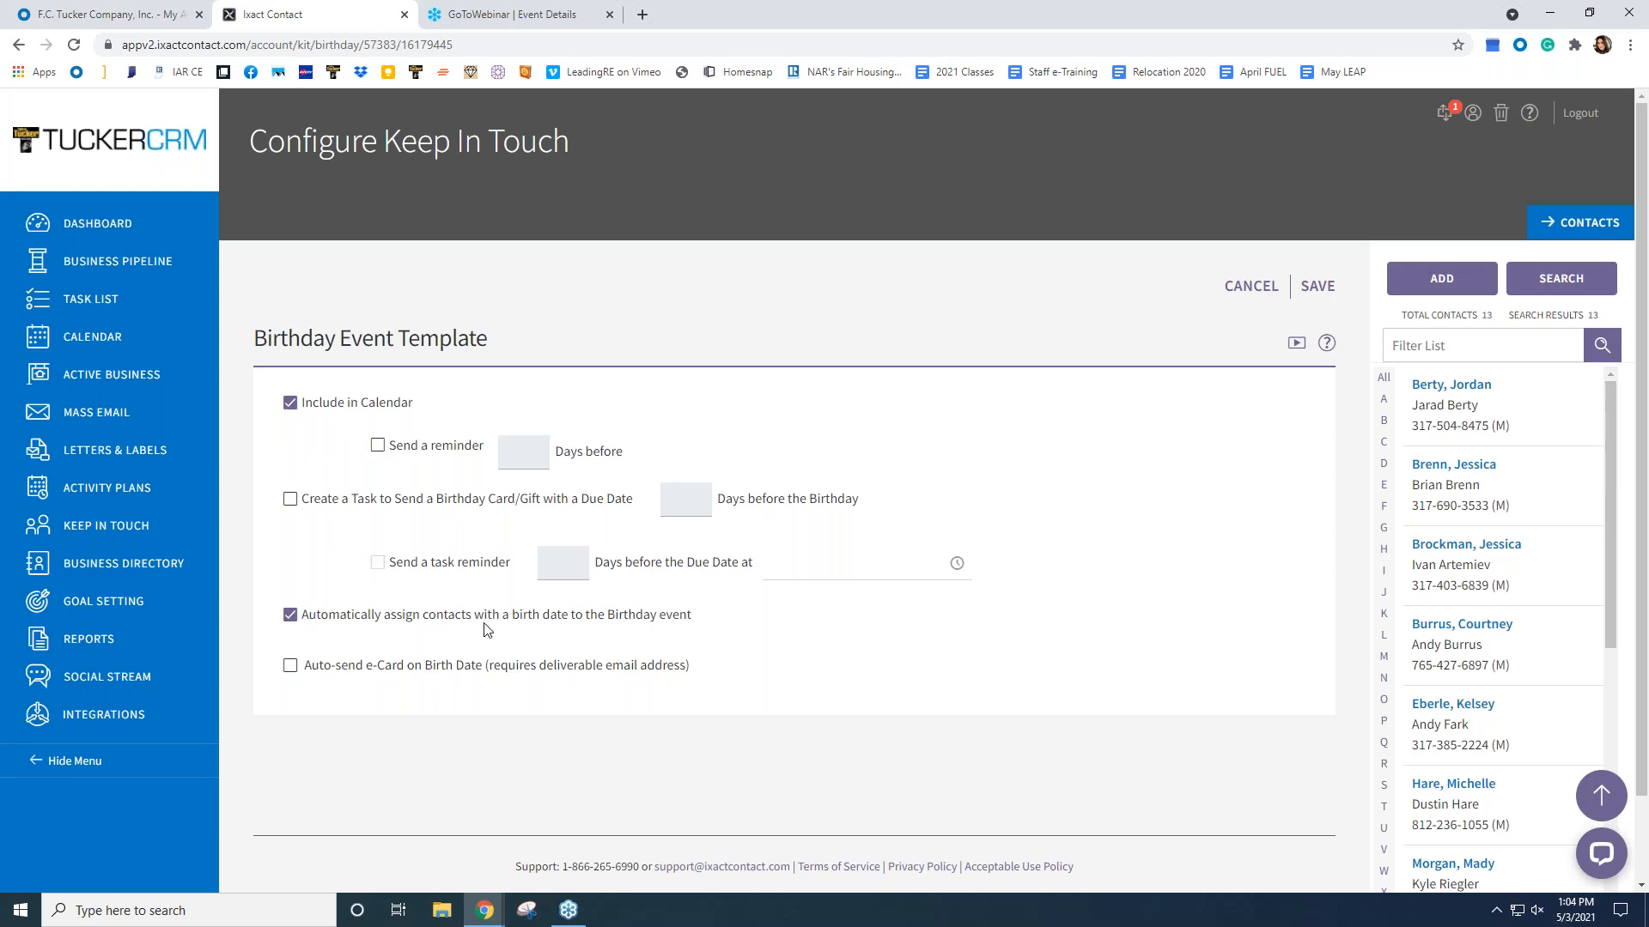
pyautogui.click(378, 448)
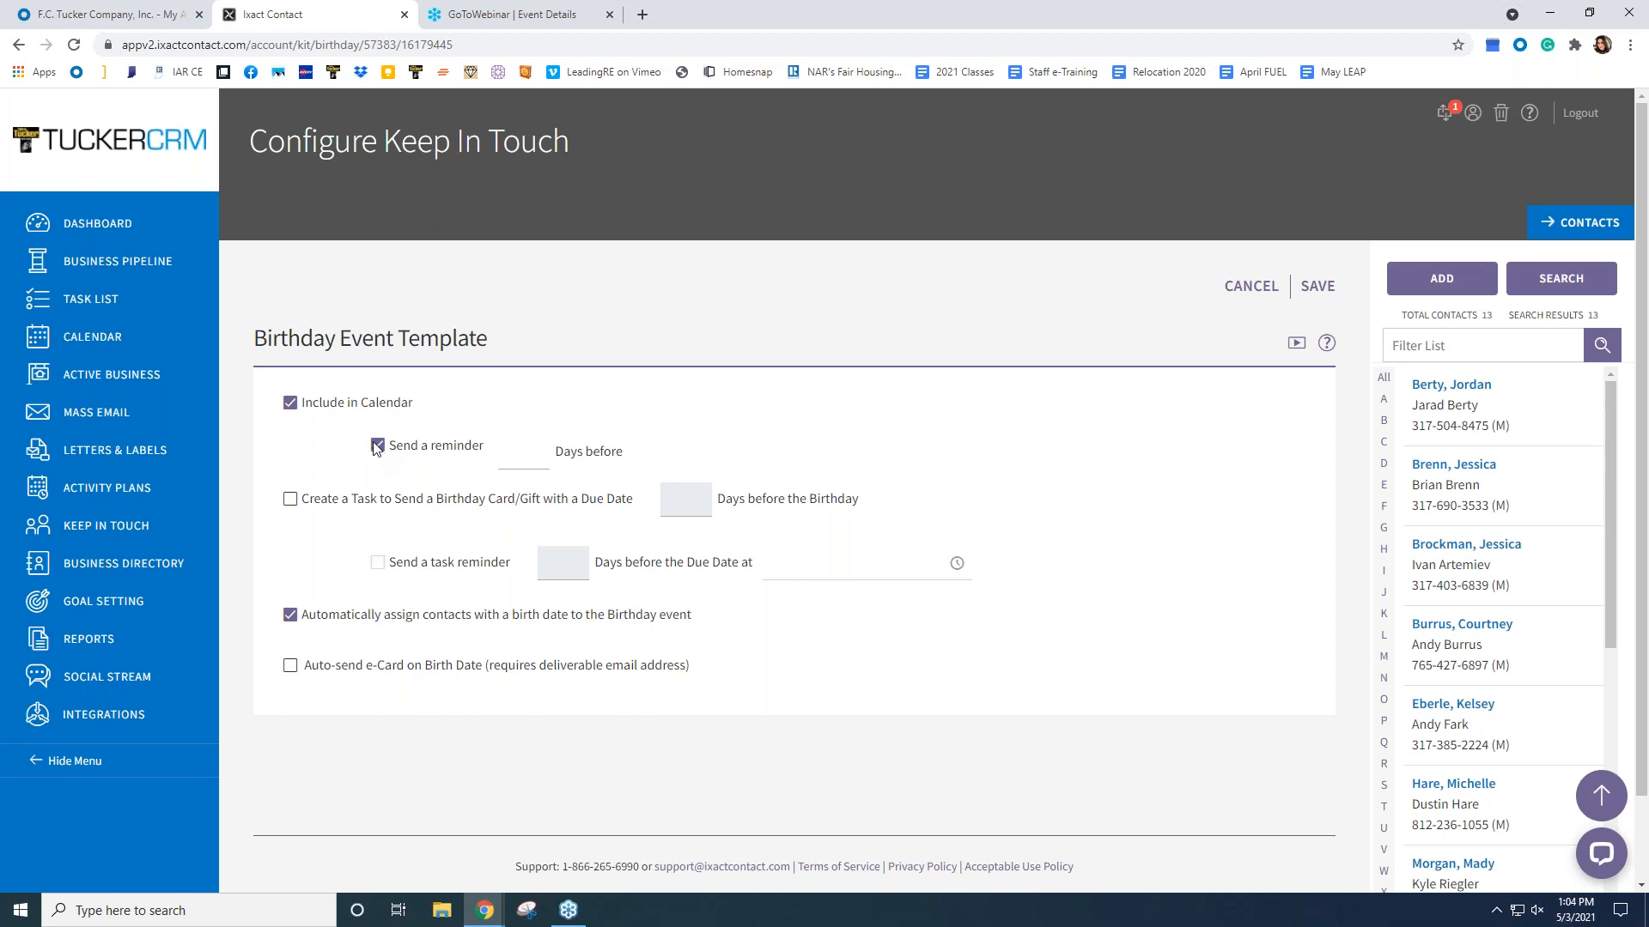
pyautogui.click(519, 450)
pyautogui.write('7')
pyautogui.click(378, 447)
pyautogui.click(378, 447)
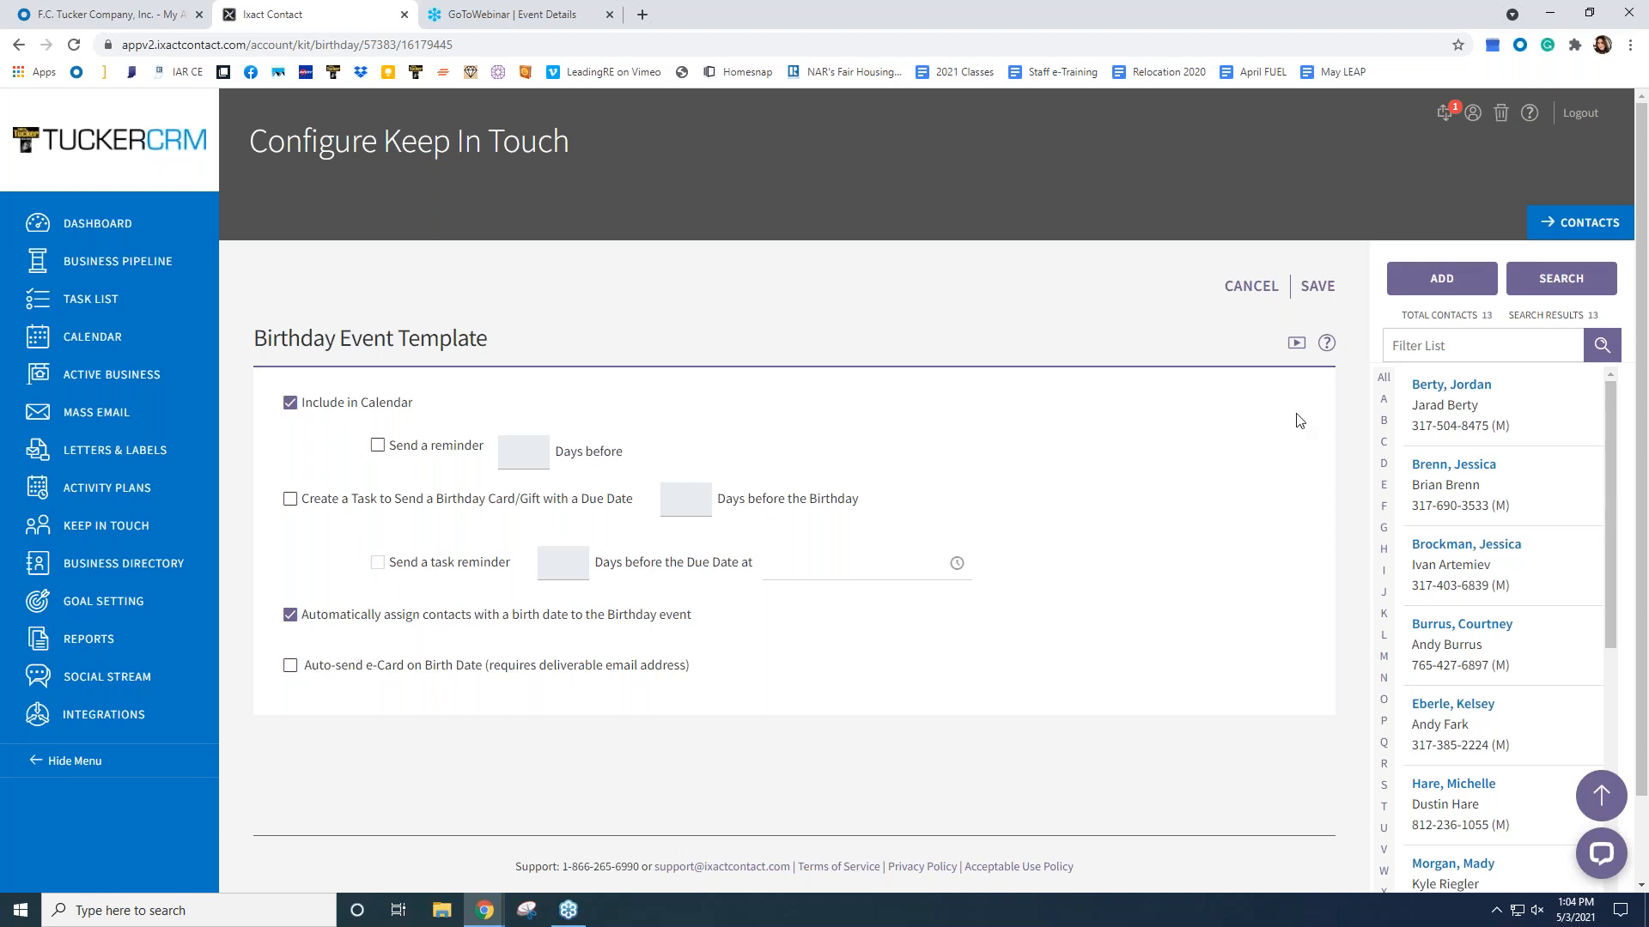
pyautogui.click(1313, 289)
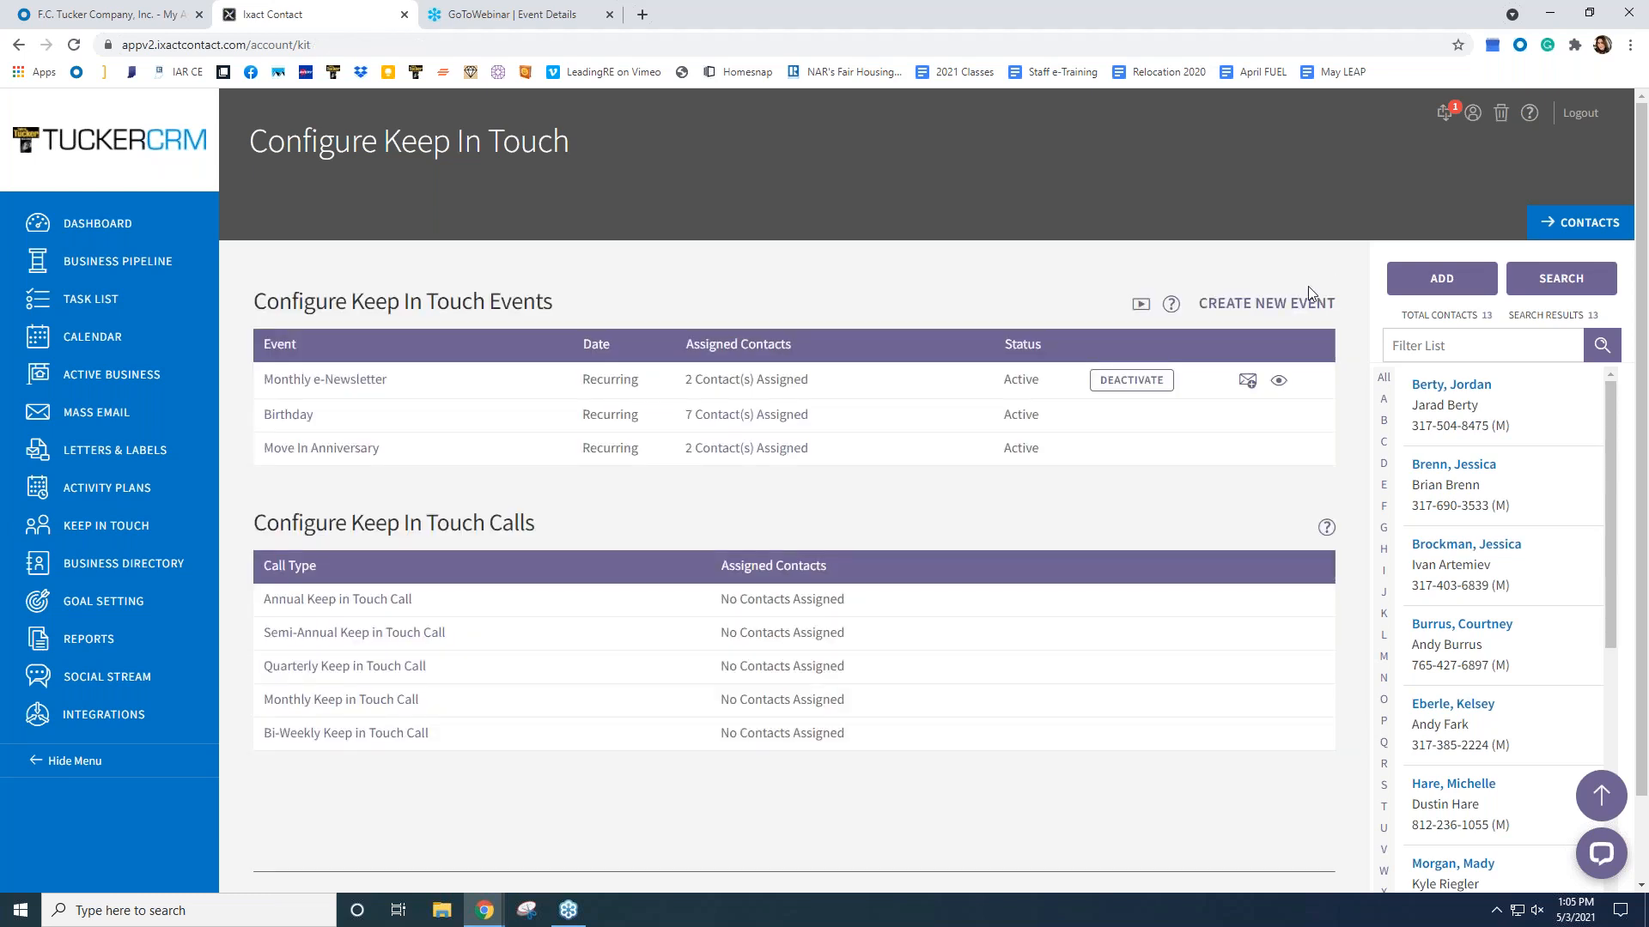
# - Review the settings of the Move In Anniversary event template and save it as it is
pyautogui.click(279, 449)
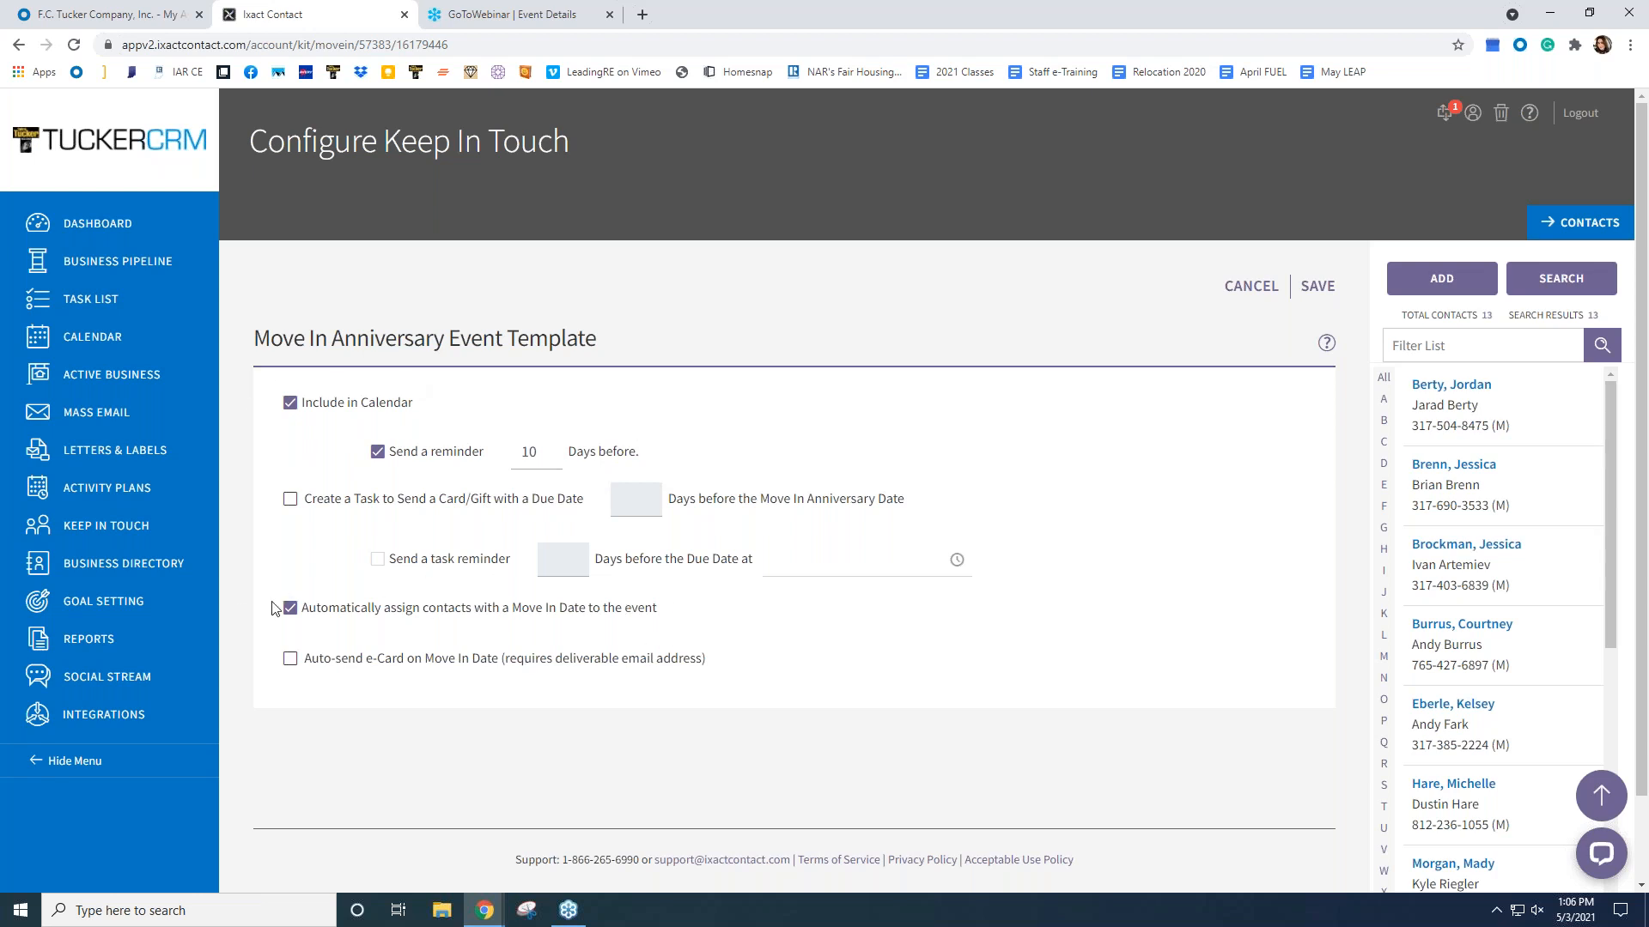
pyautogui.click(1316, 287)
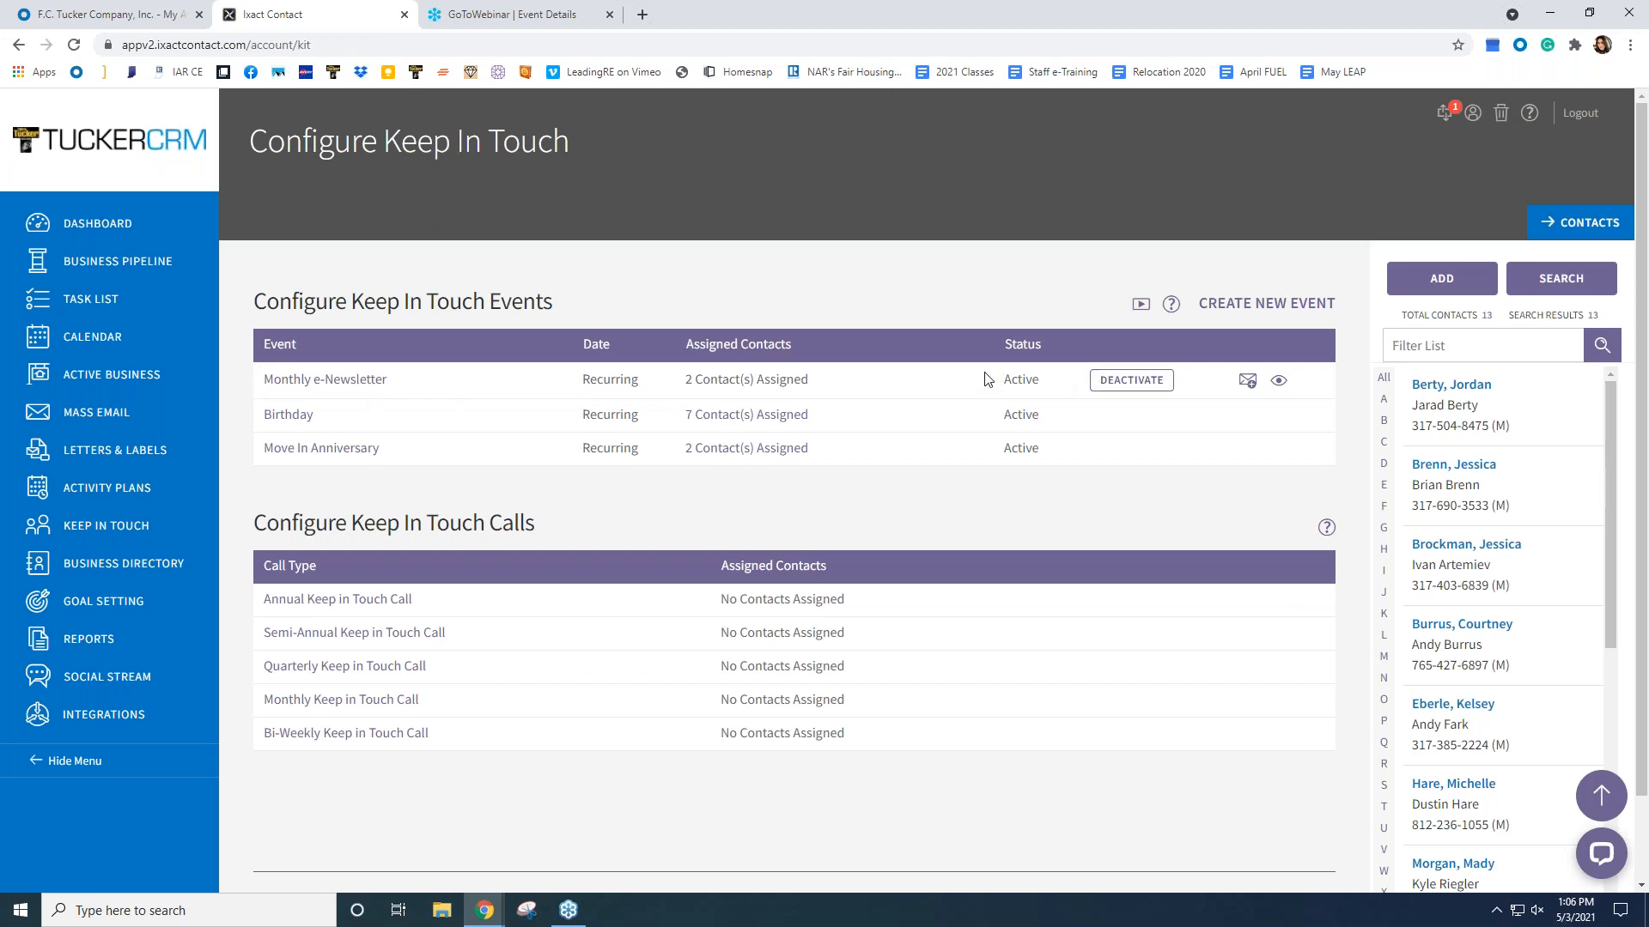
# - Examine the Monthly e-Newsletter event's sending months, day and time, default email subject, header and signature options, and automatic contact assignment
pyautogui.click(320, 379)
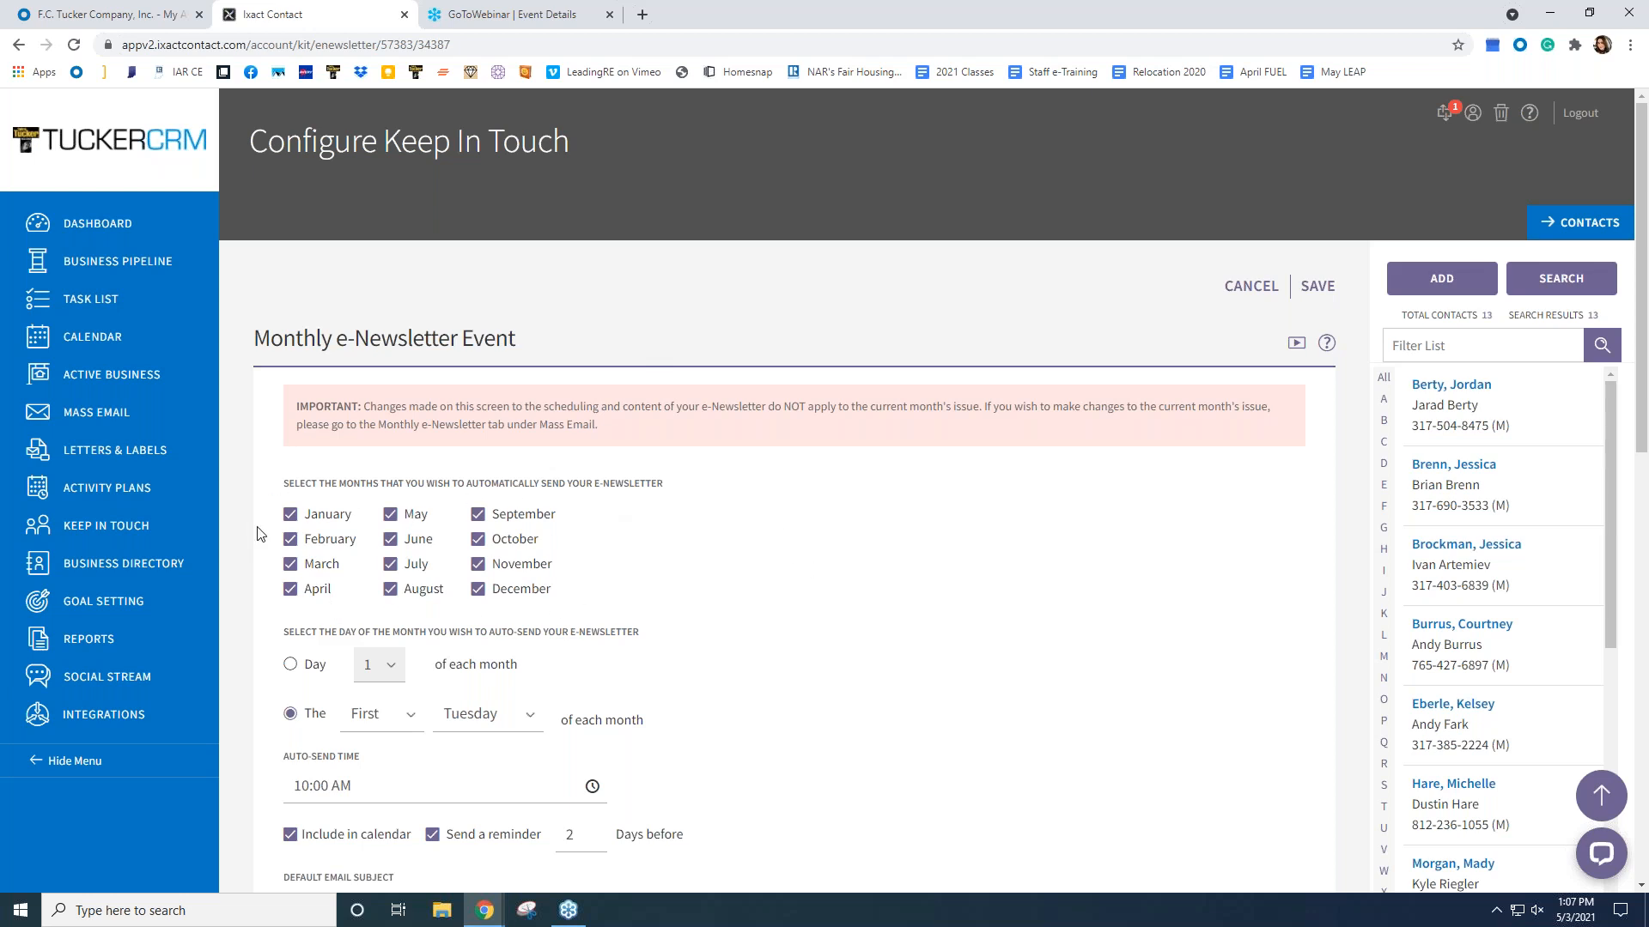
pyautogui.scroll(-3, 582, 559)
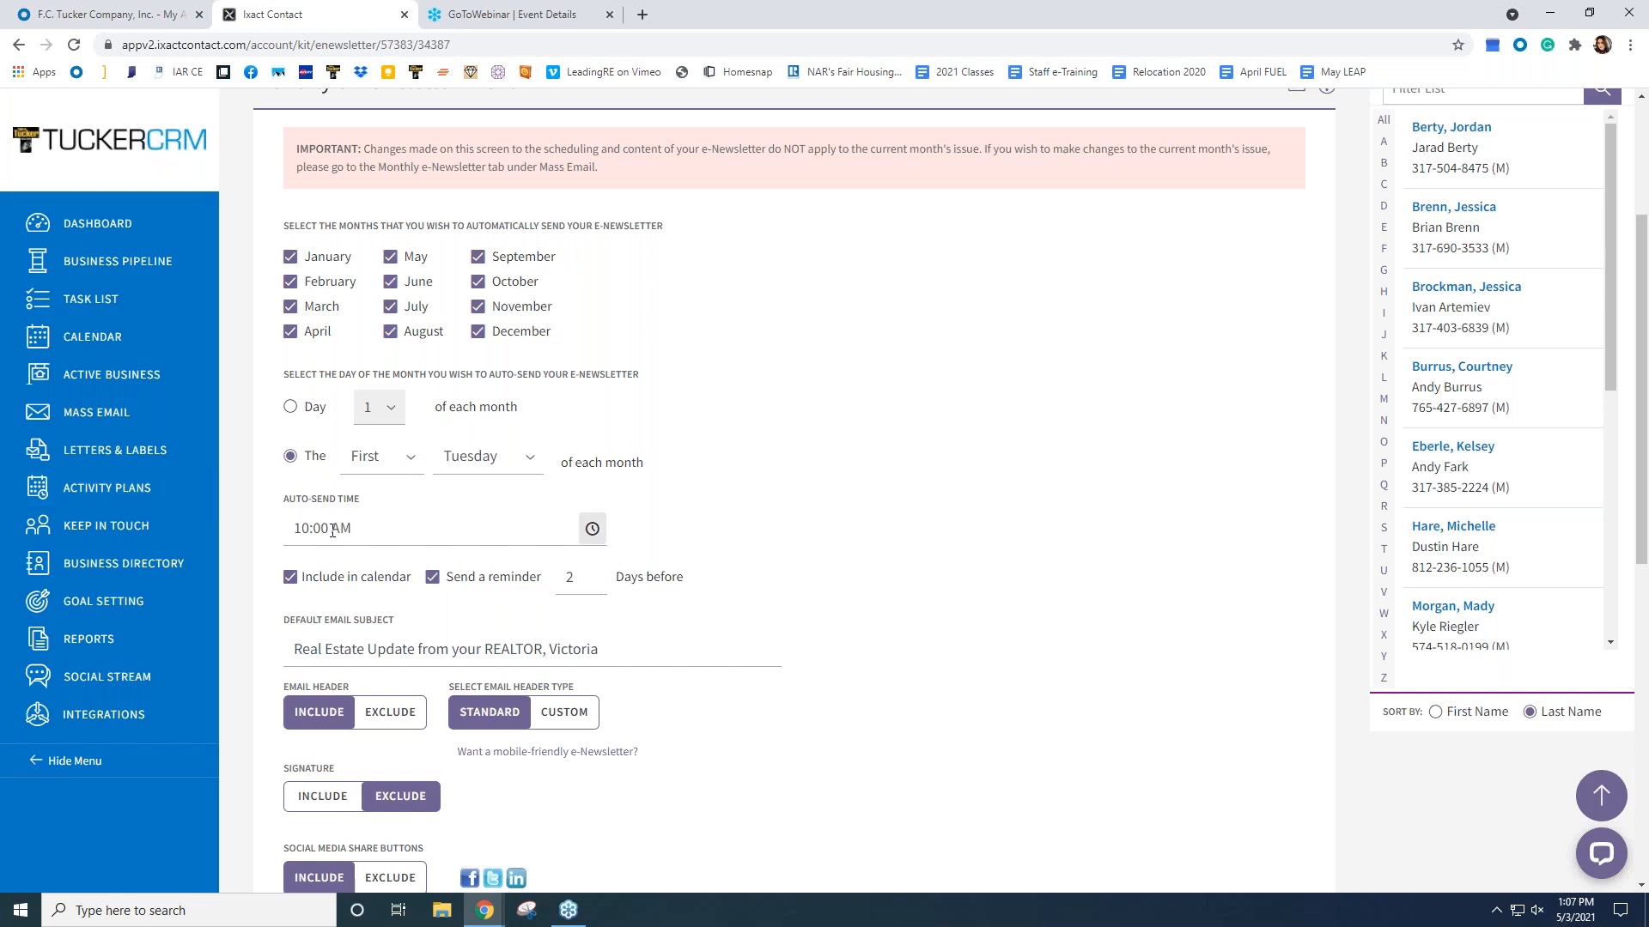
pyautogui.scroll(-2, 326, 515)
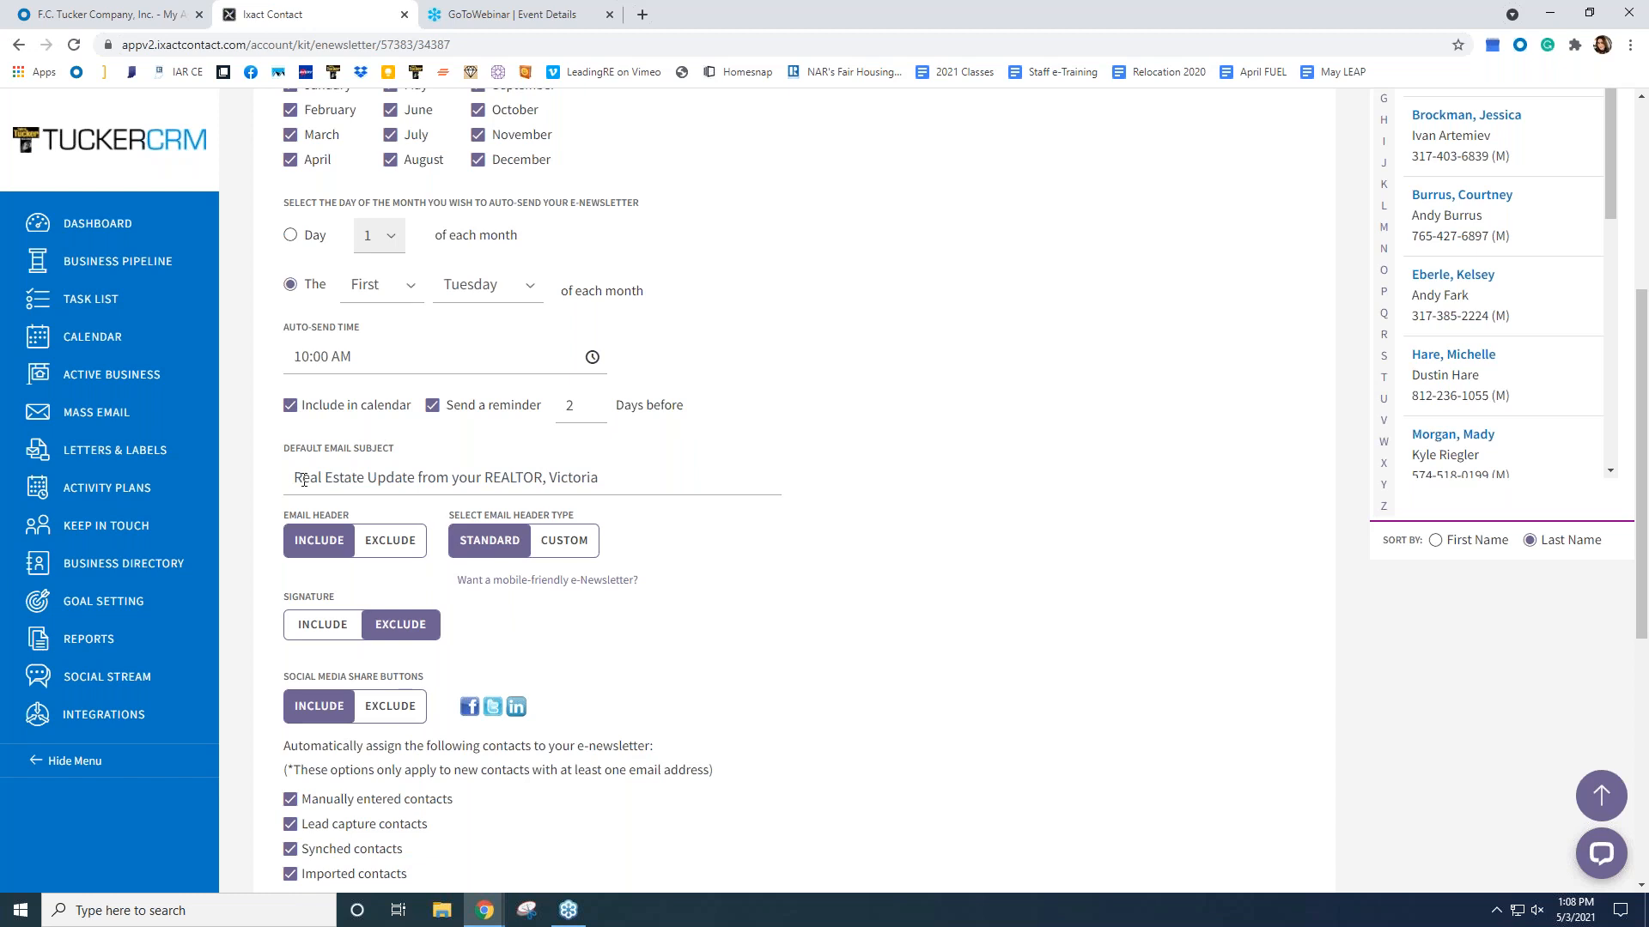
pyautogui.moveTo(631, 482); pyautogui.dragTo(278, 479)
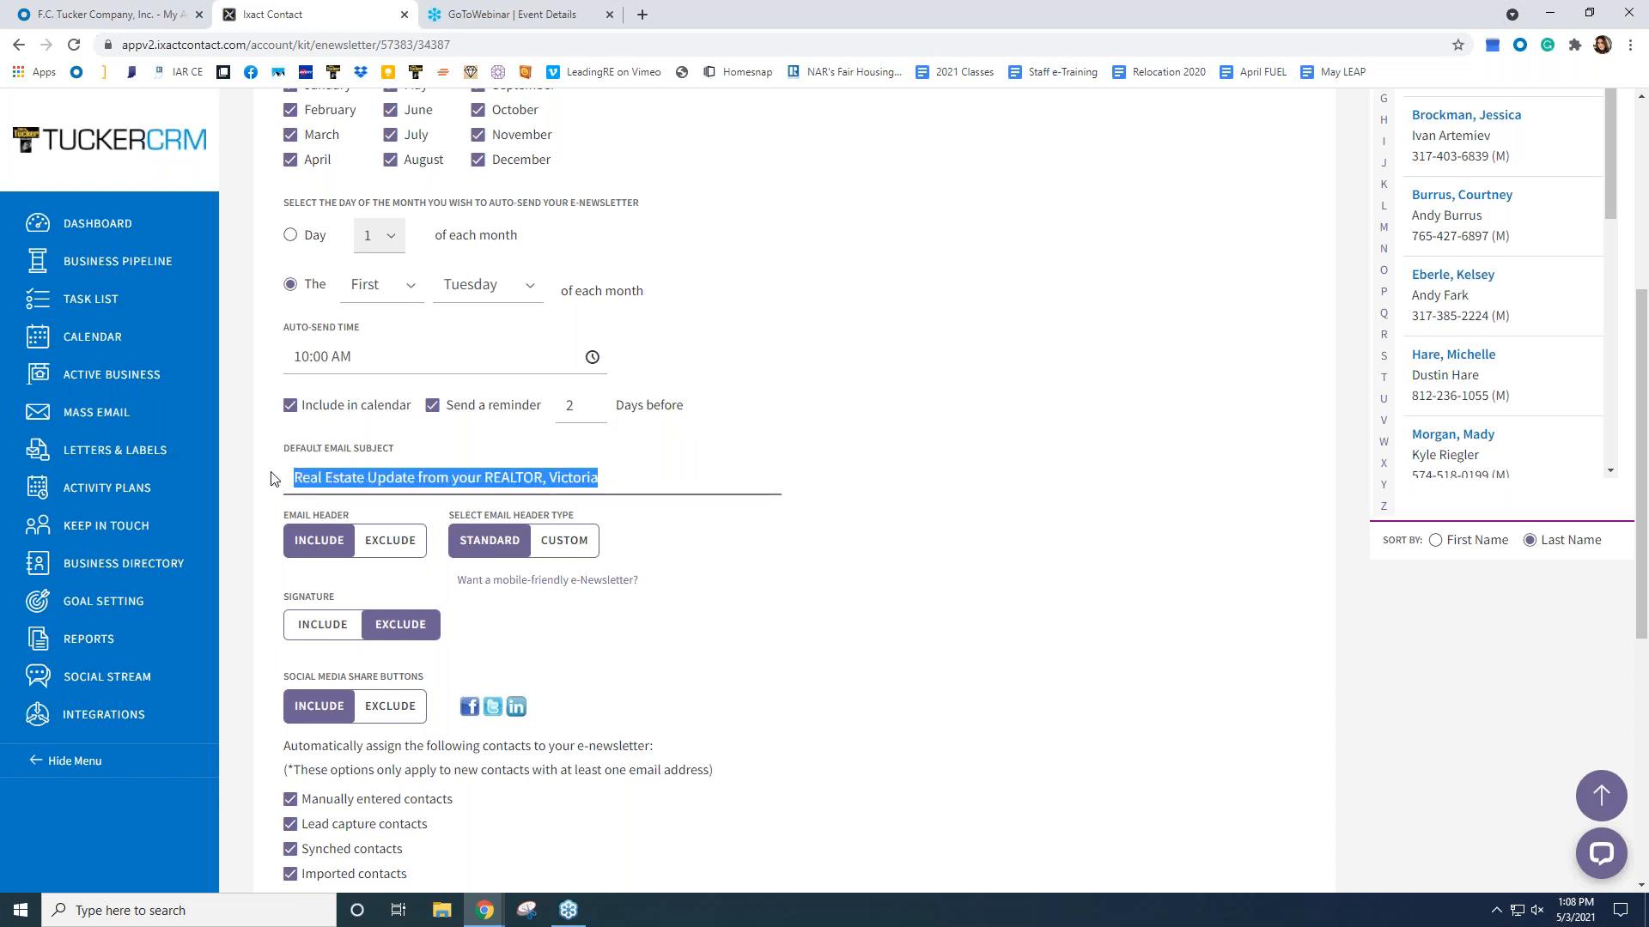
pyautogui.click(646, 476)
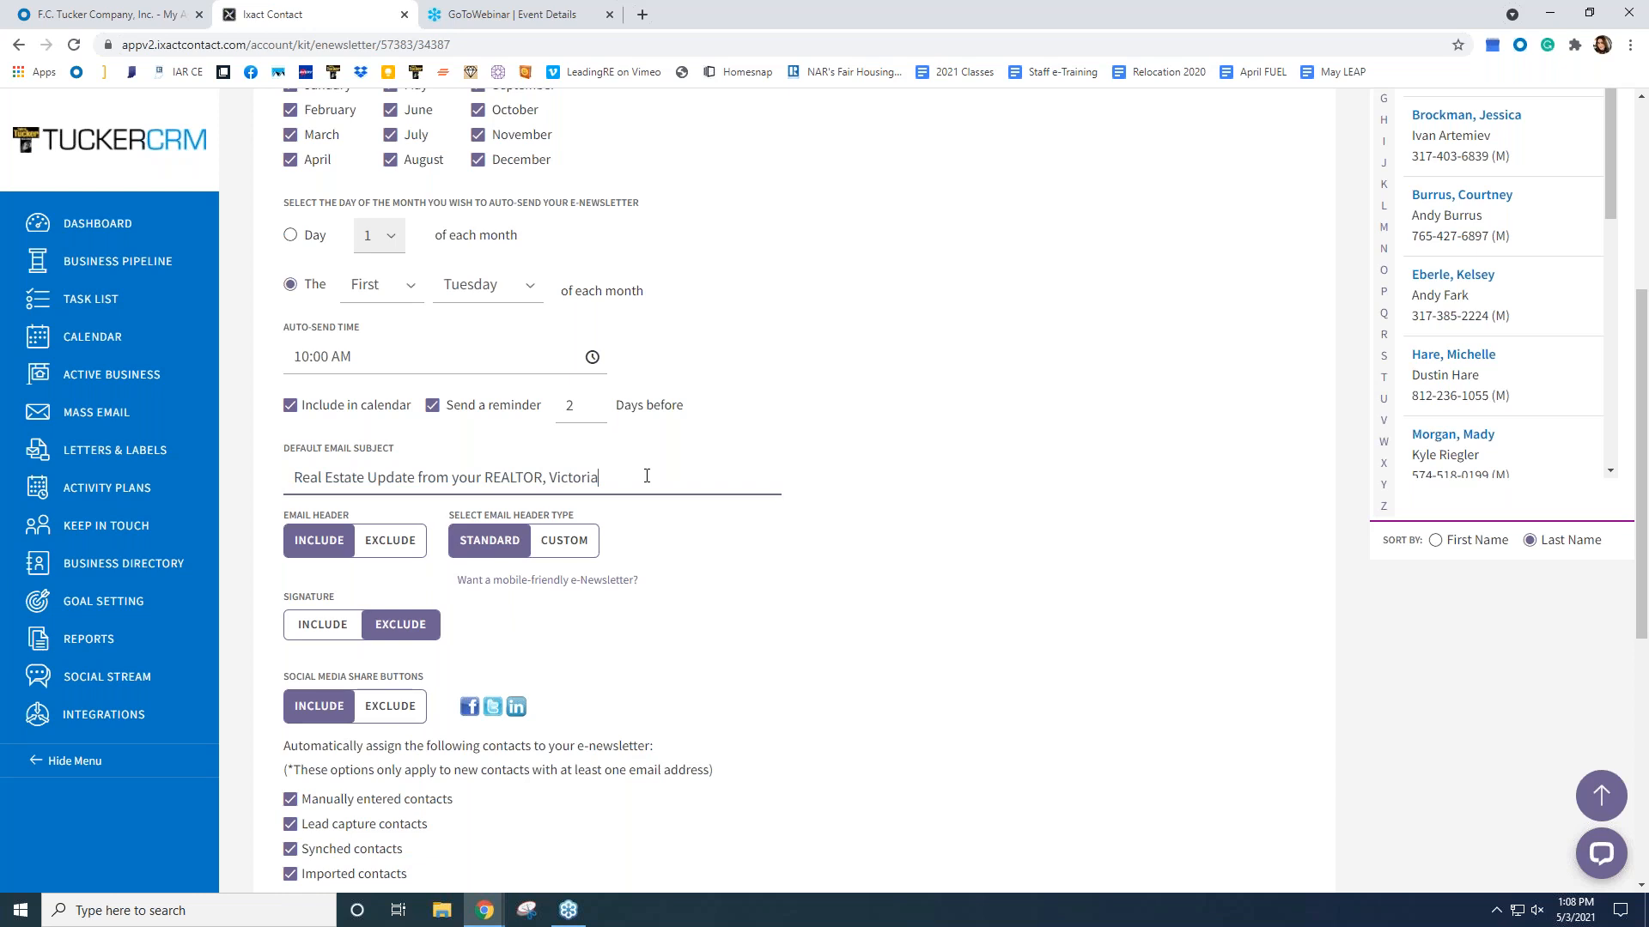
pyautogui.moveTo(603, 481); pyautogui.dragTo(548, 479)
pyautogui.click(627, 480)
pyautogui.scroll(-2, 641, 684)
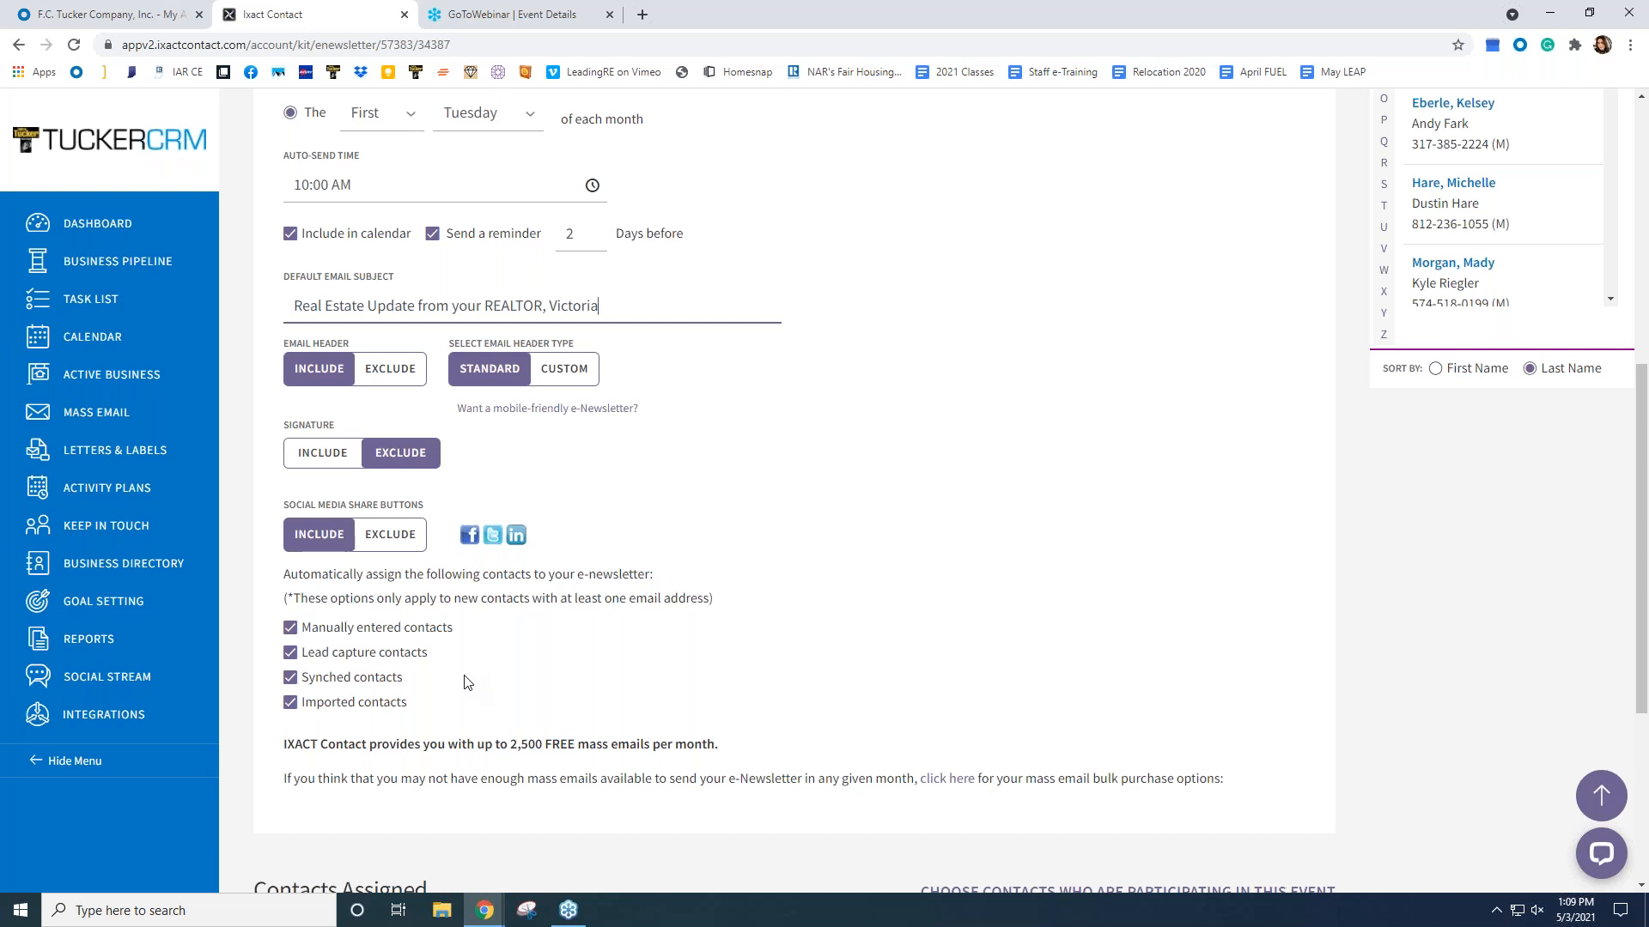
pyautogui.scroll(-4, 466, 683)
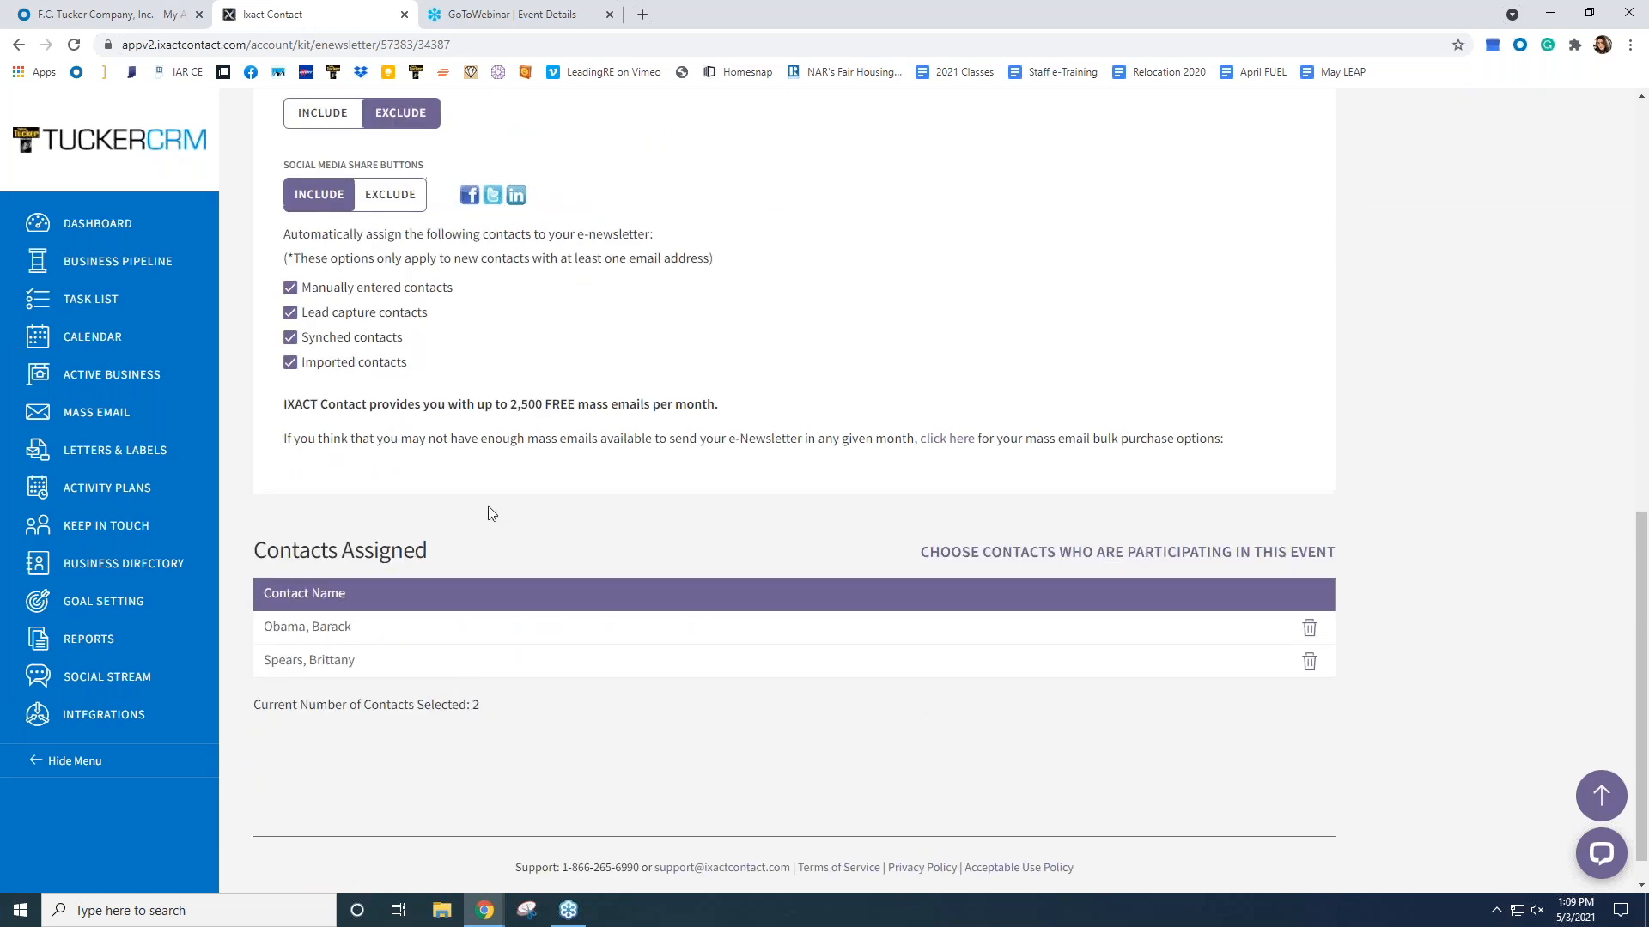
pyautogui.scroll(5, 485, 511)
pyautogui.scroll(-2, 725, 476)
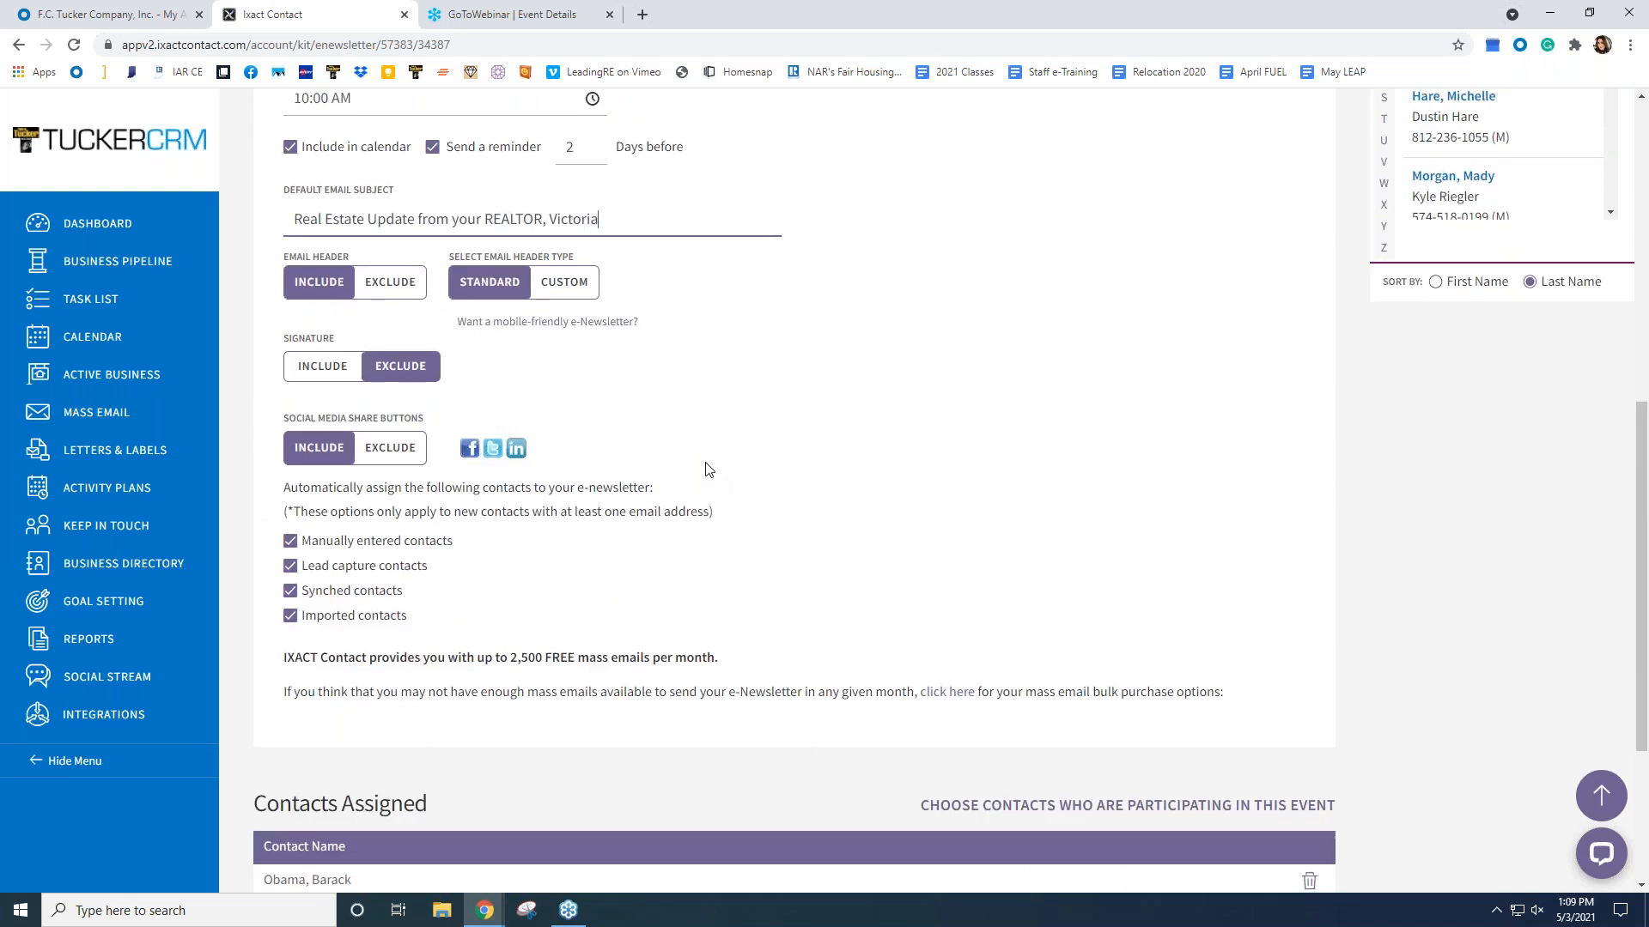
pyautogui.scroll(-3, 709, 468)
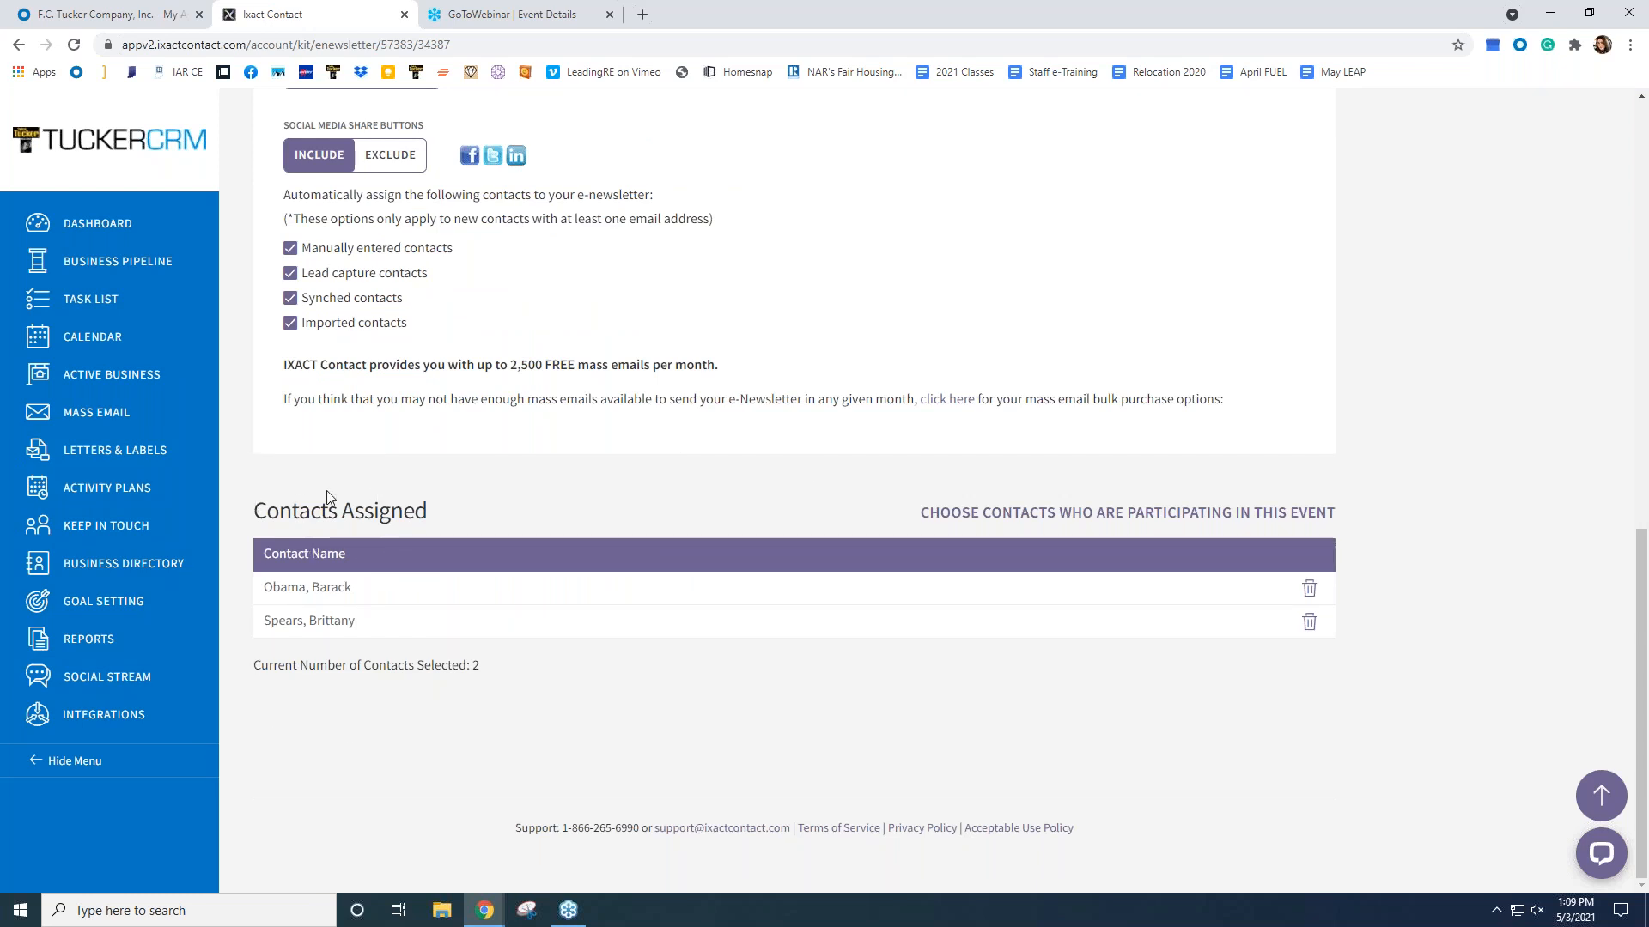
# - View the contact selection for the e-newsletter's participants using the simple search, and cancel without changing the assigned contacts
pyautogui.click(949, 522)
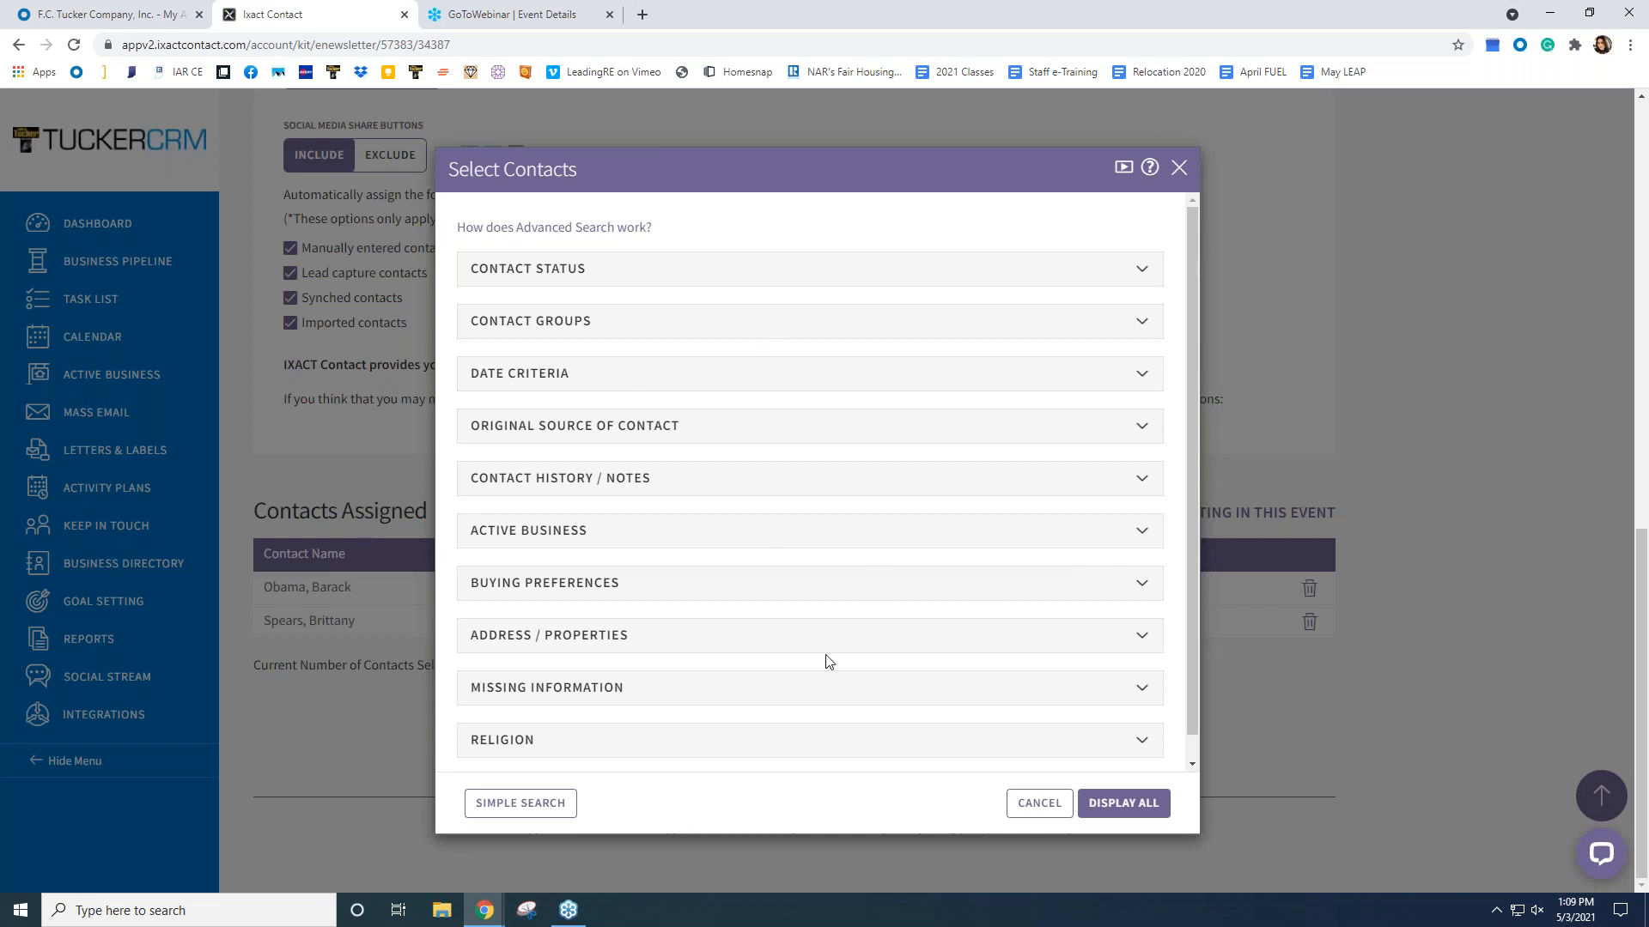
pyautogui.click(528, 804)
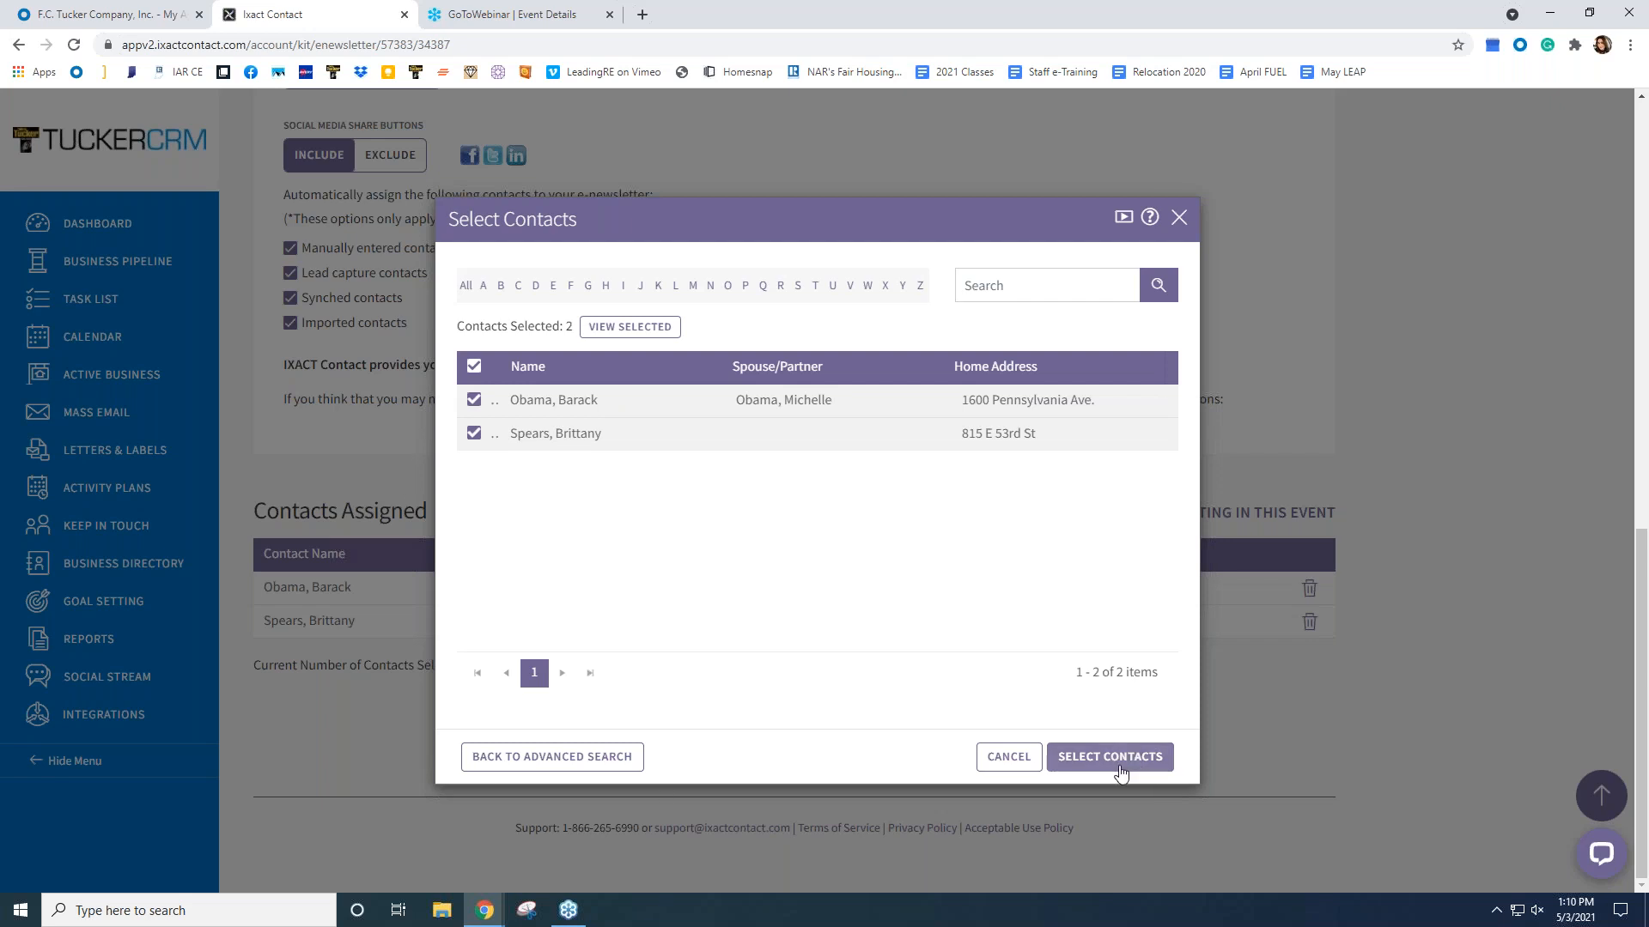
pyautogui.click(1019, 761)
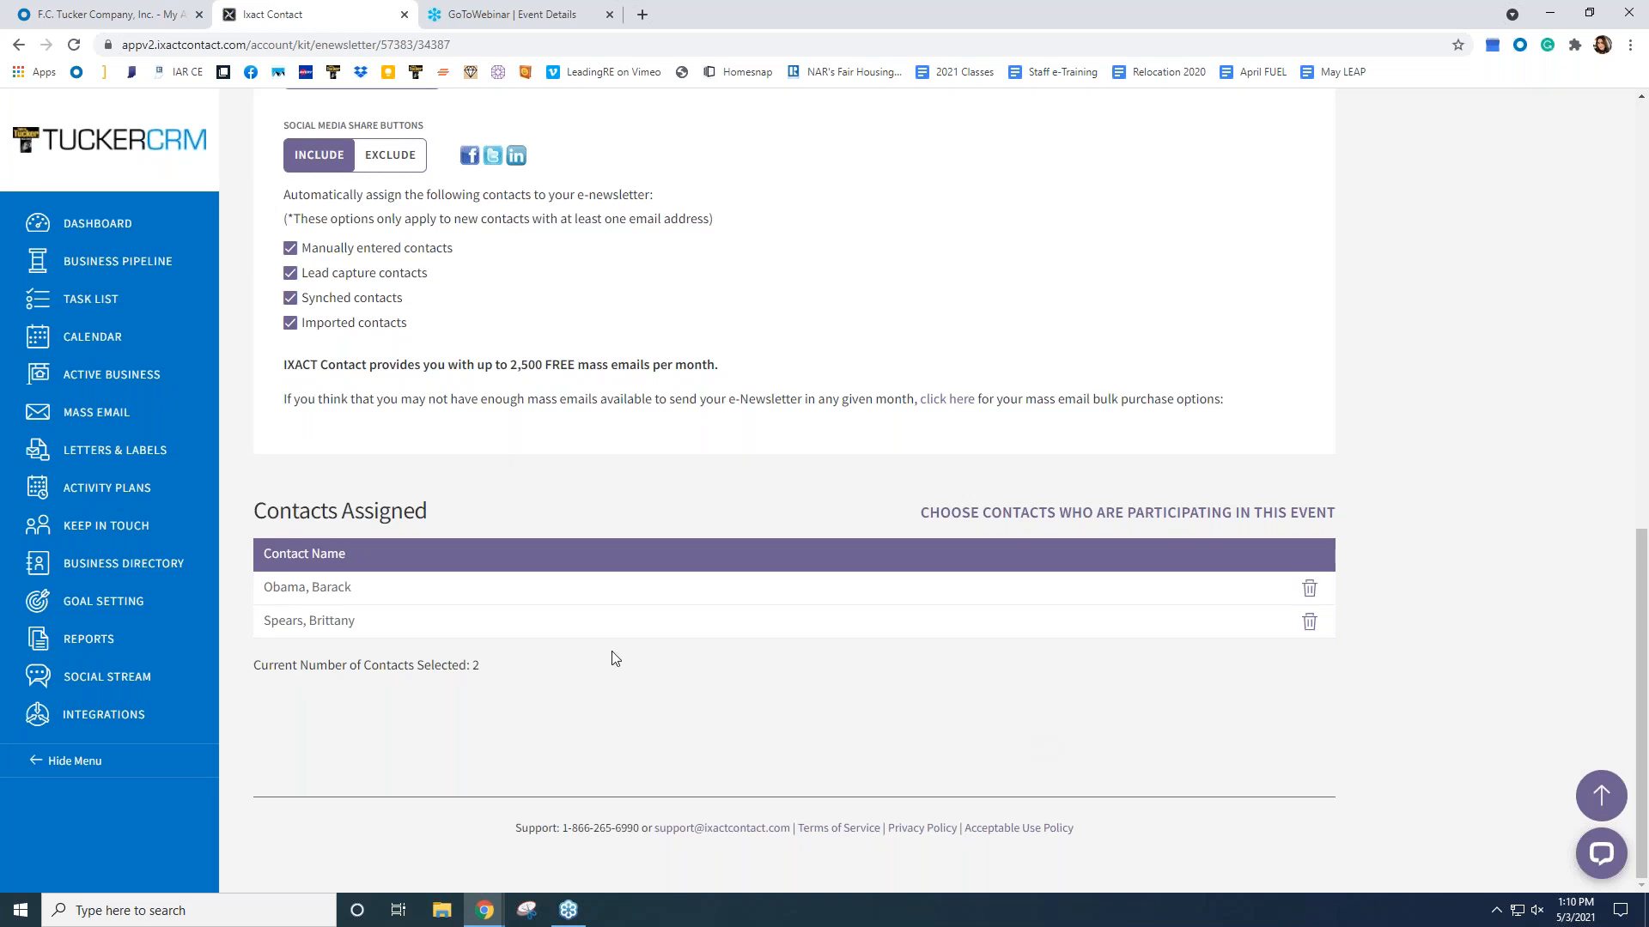
# - Save the Monthly e-Newsletter event and acknowledge the notice about future issues
pyautogui.scroll(1, 546, 649)
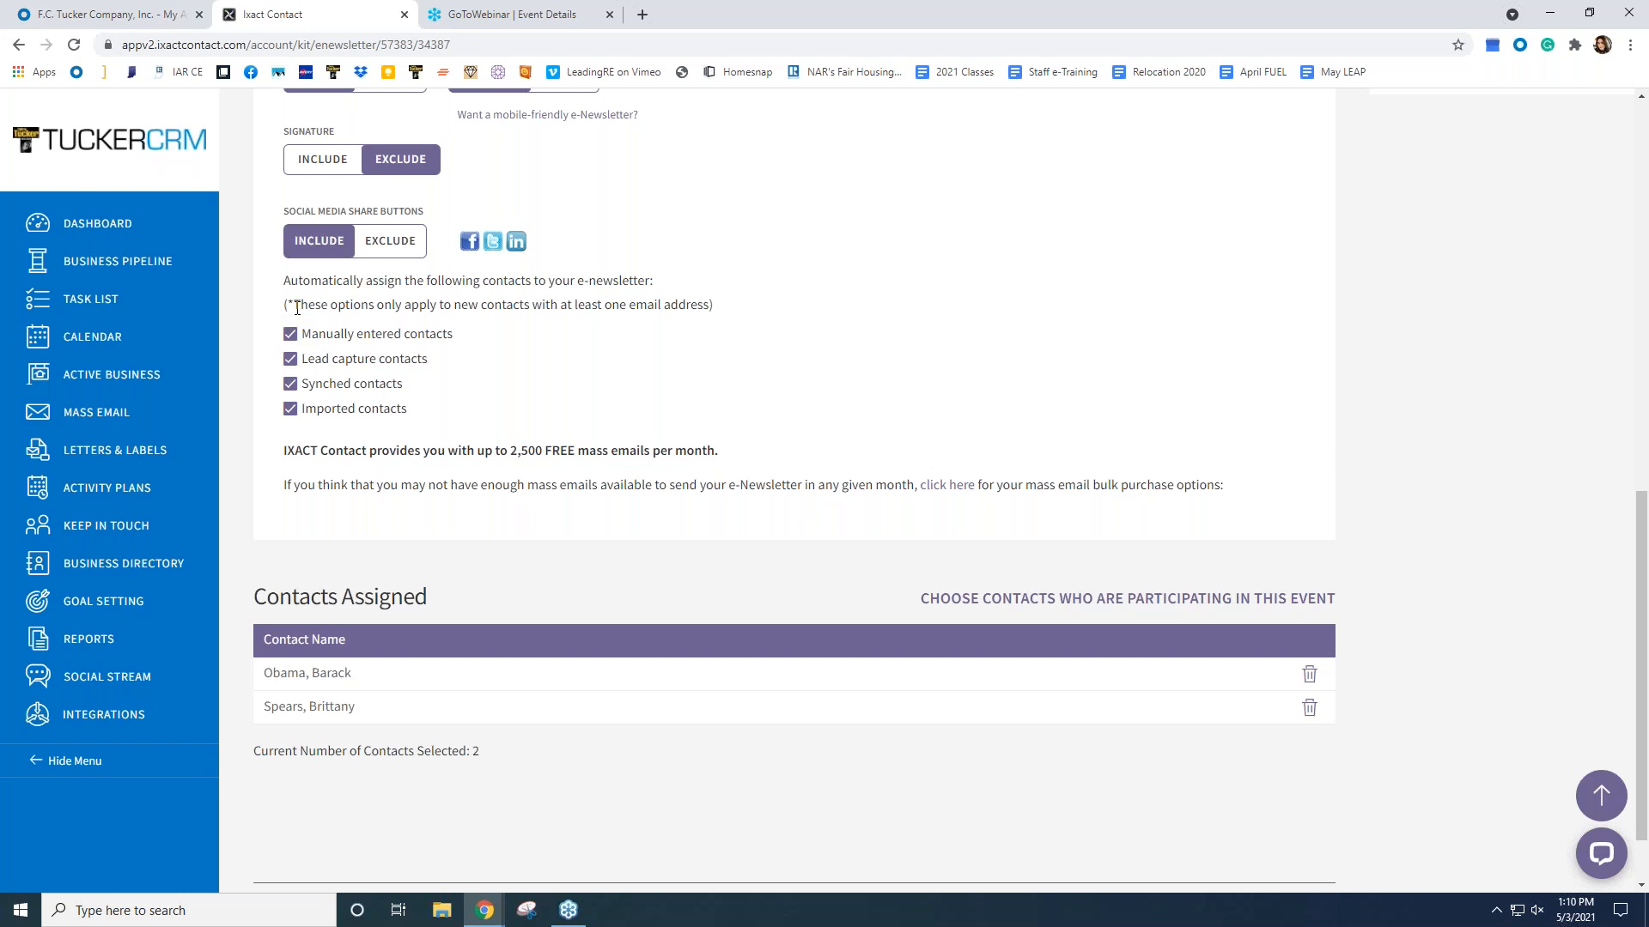
pyautogui.scroll(2, 984, 755)
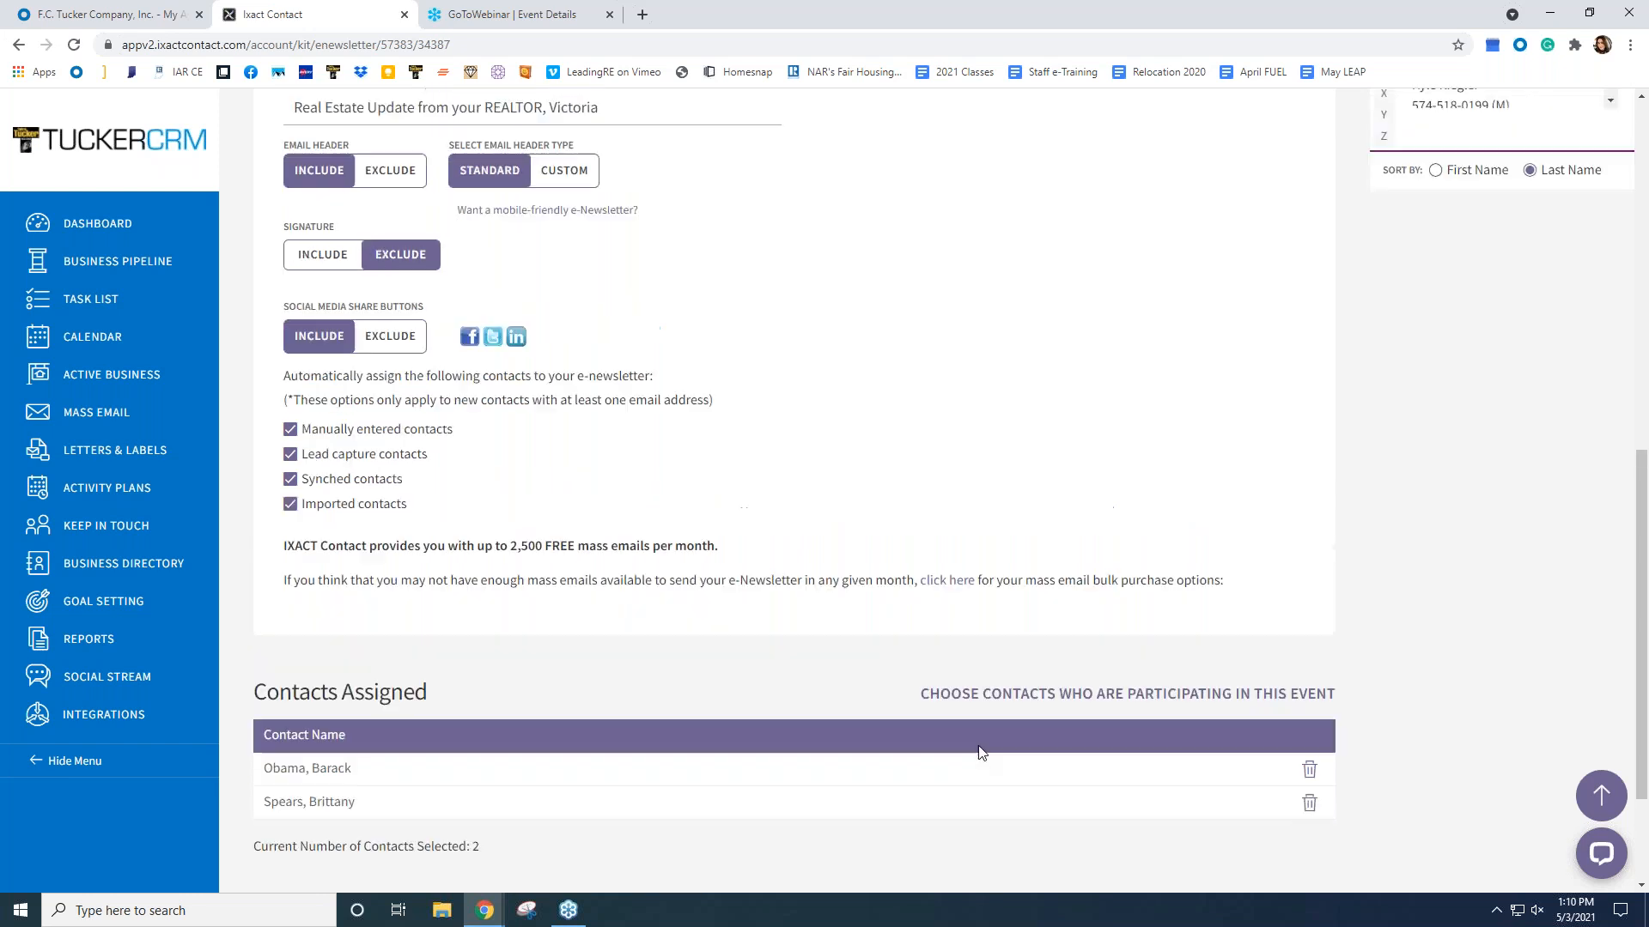
pyautogui.scroll(8, 984, 755)
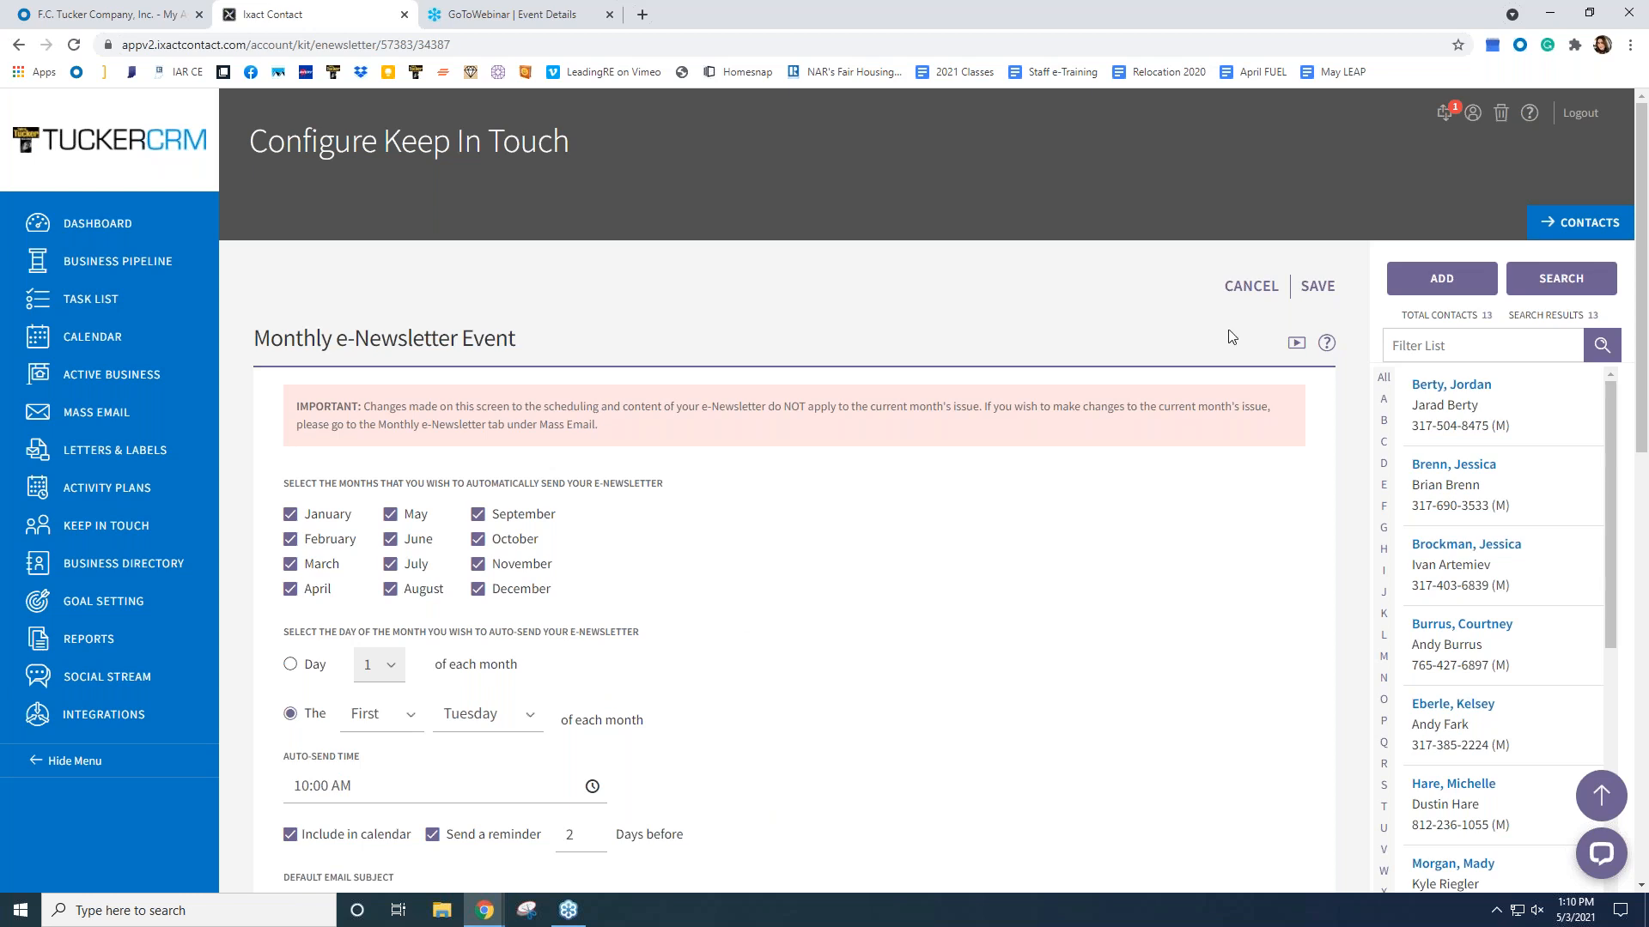
pyautogui.click(1317, 286)
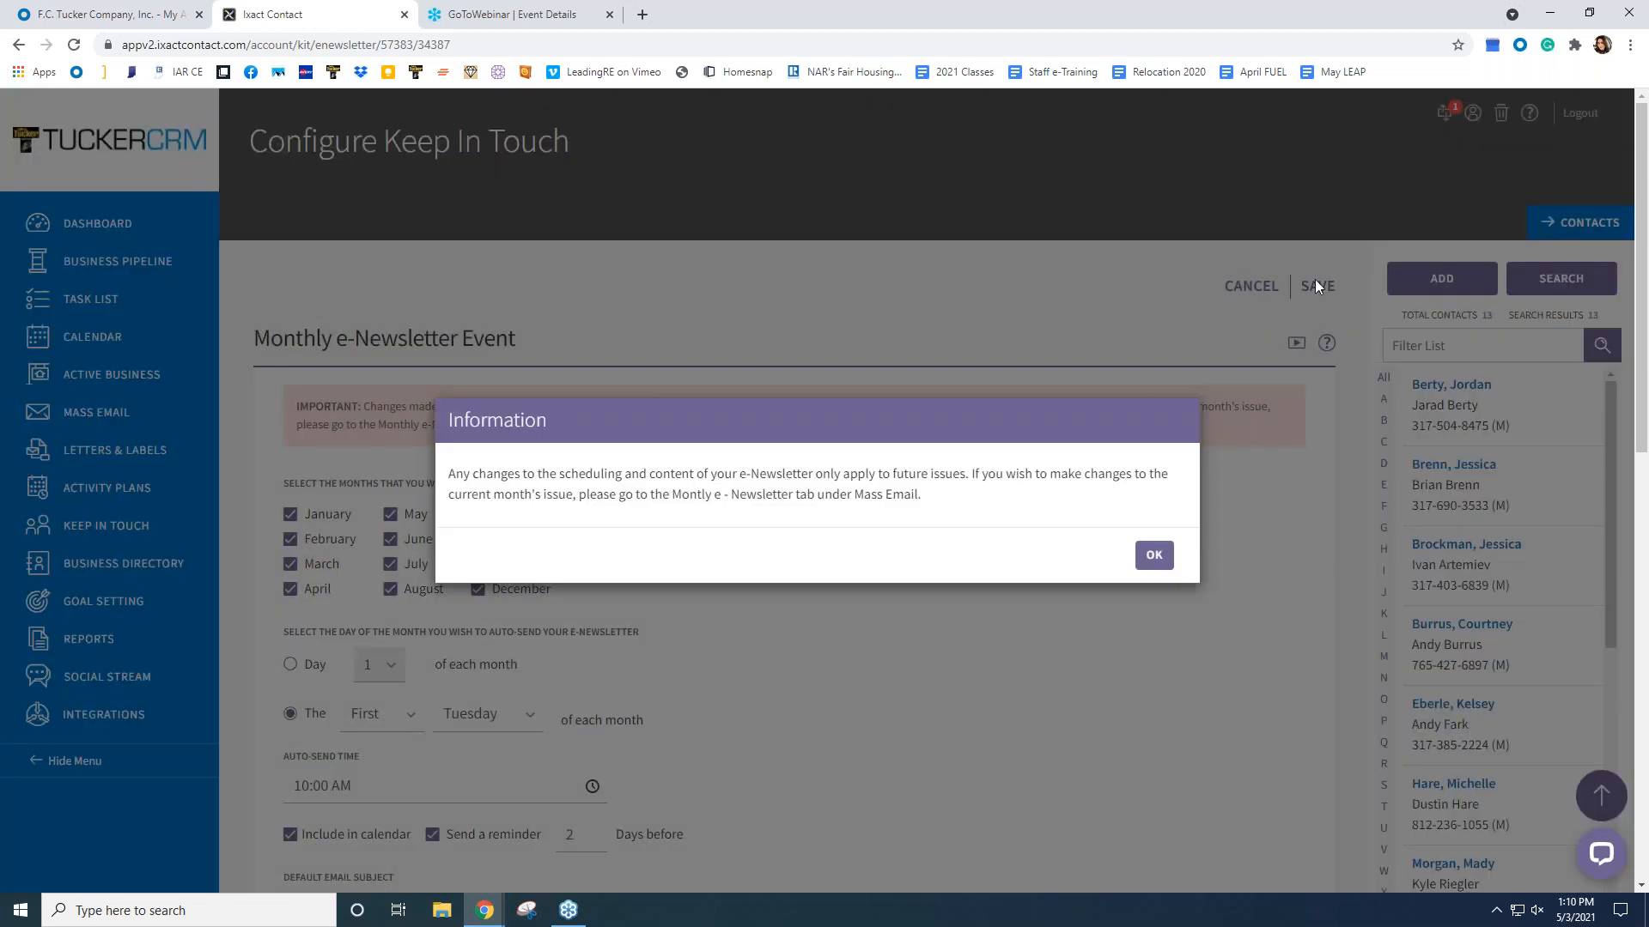
pyautogui.click(1154, 555)
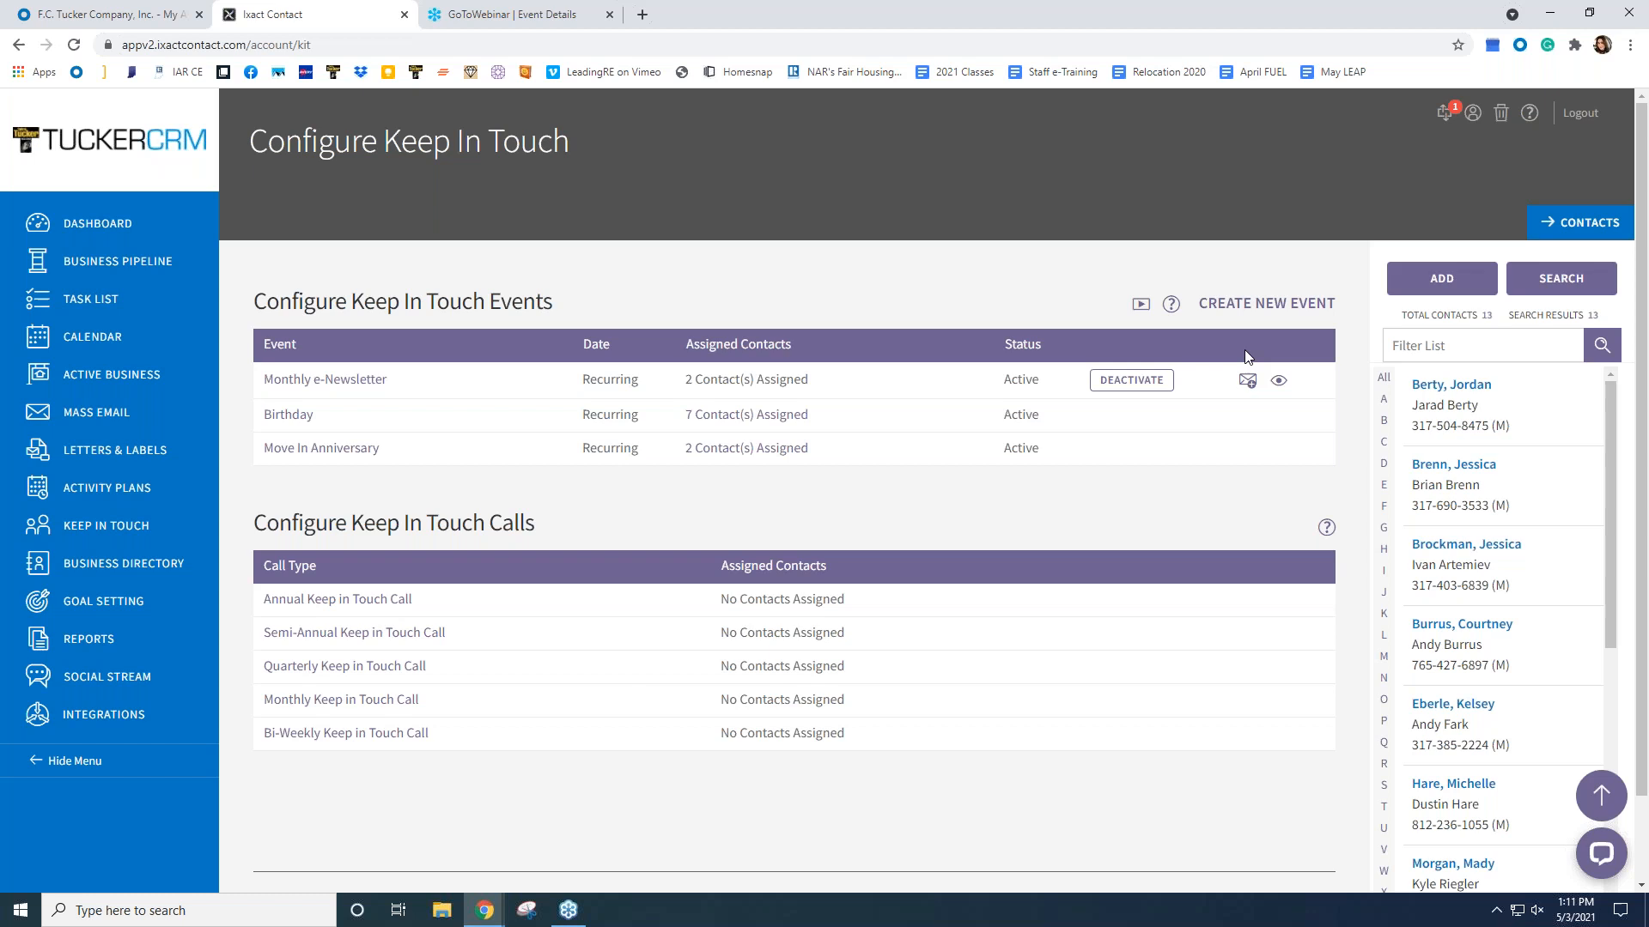
# - Create a new Keep In Touch event and name it "Getting Ready to Sell"
pyautogui.click(1241, 307)
pyautogui.click(352, 433)
pyautogui.click(323, 504)
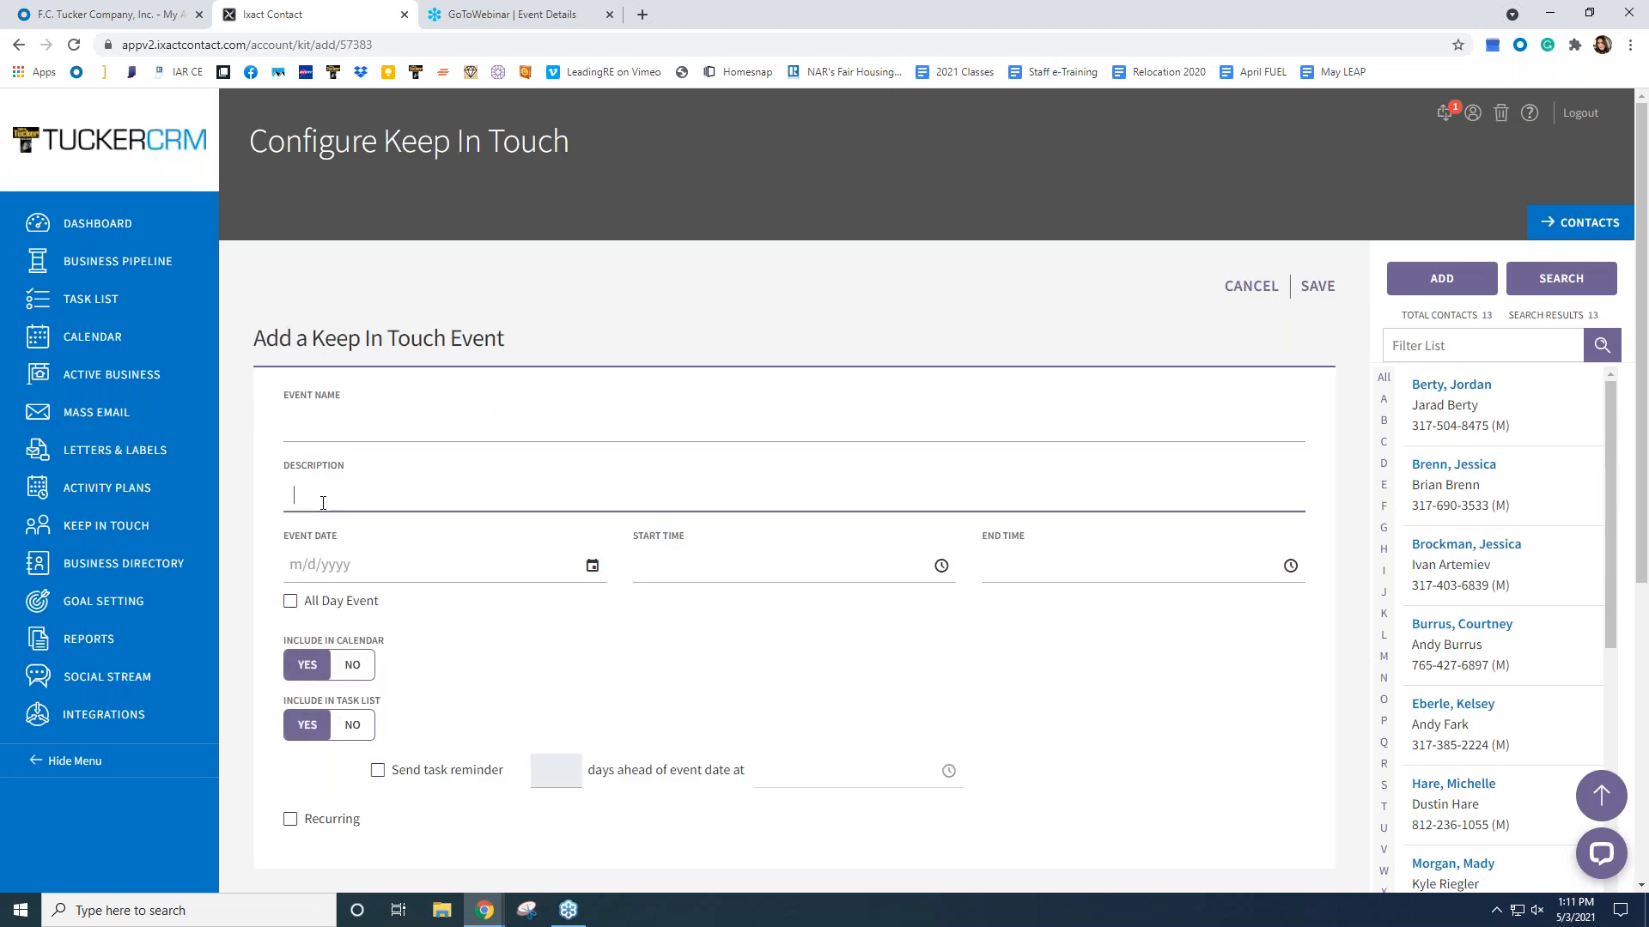
pyautogui.click(353, 567)
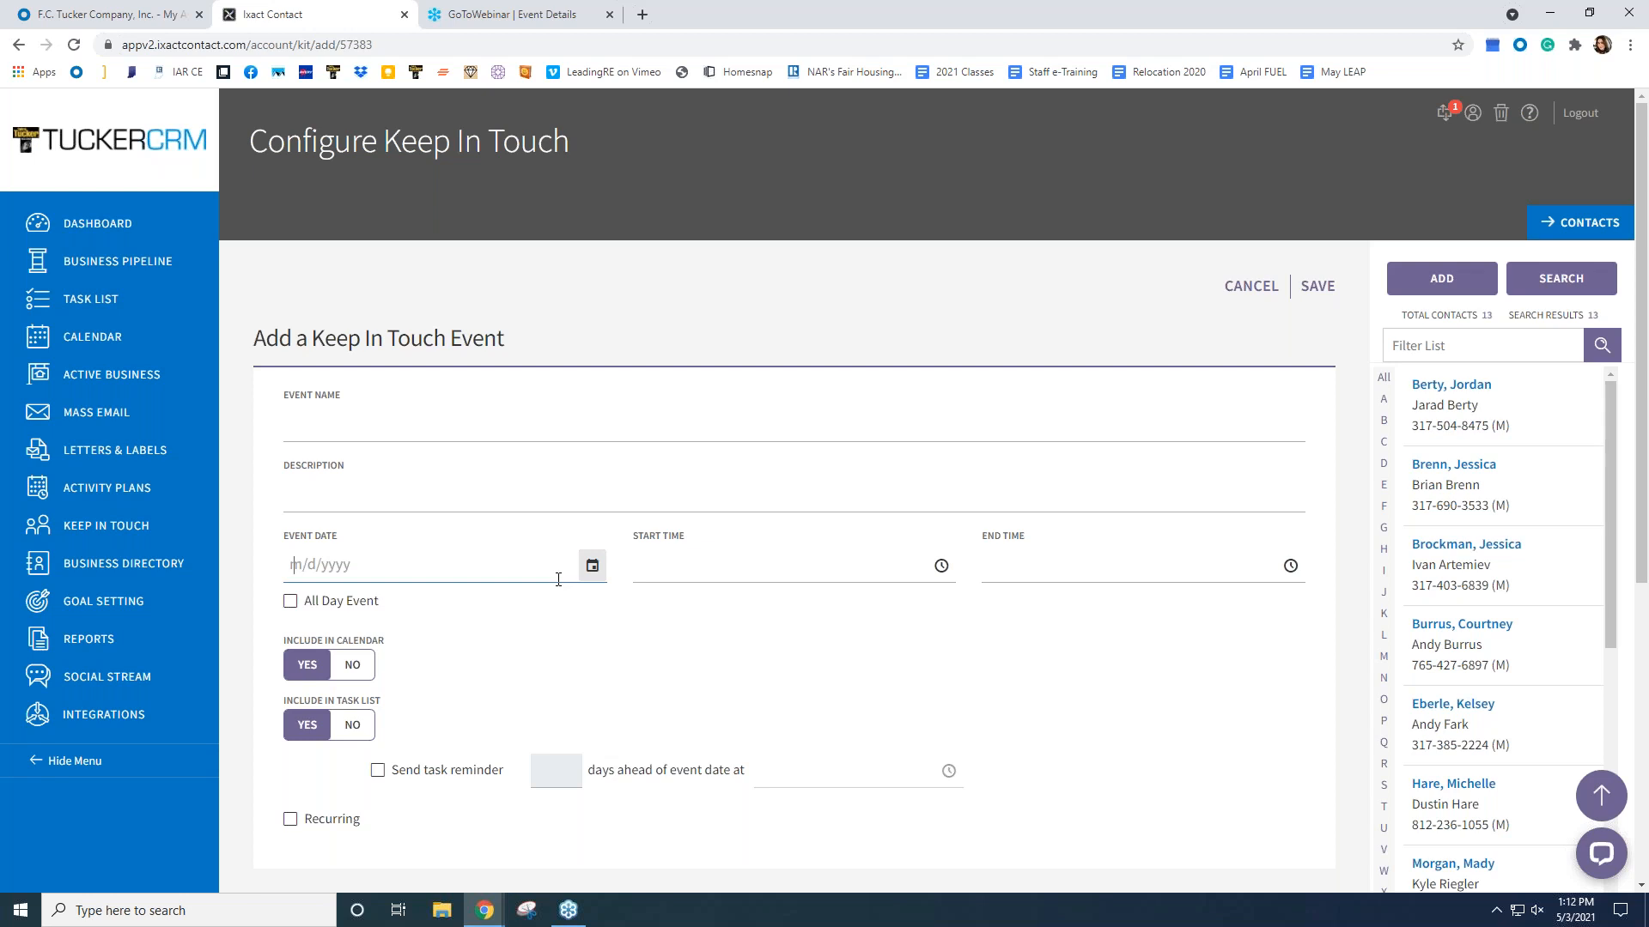
pyautogui.click(313, 434)
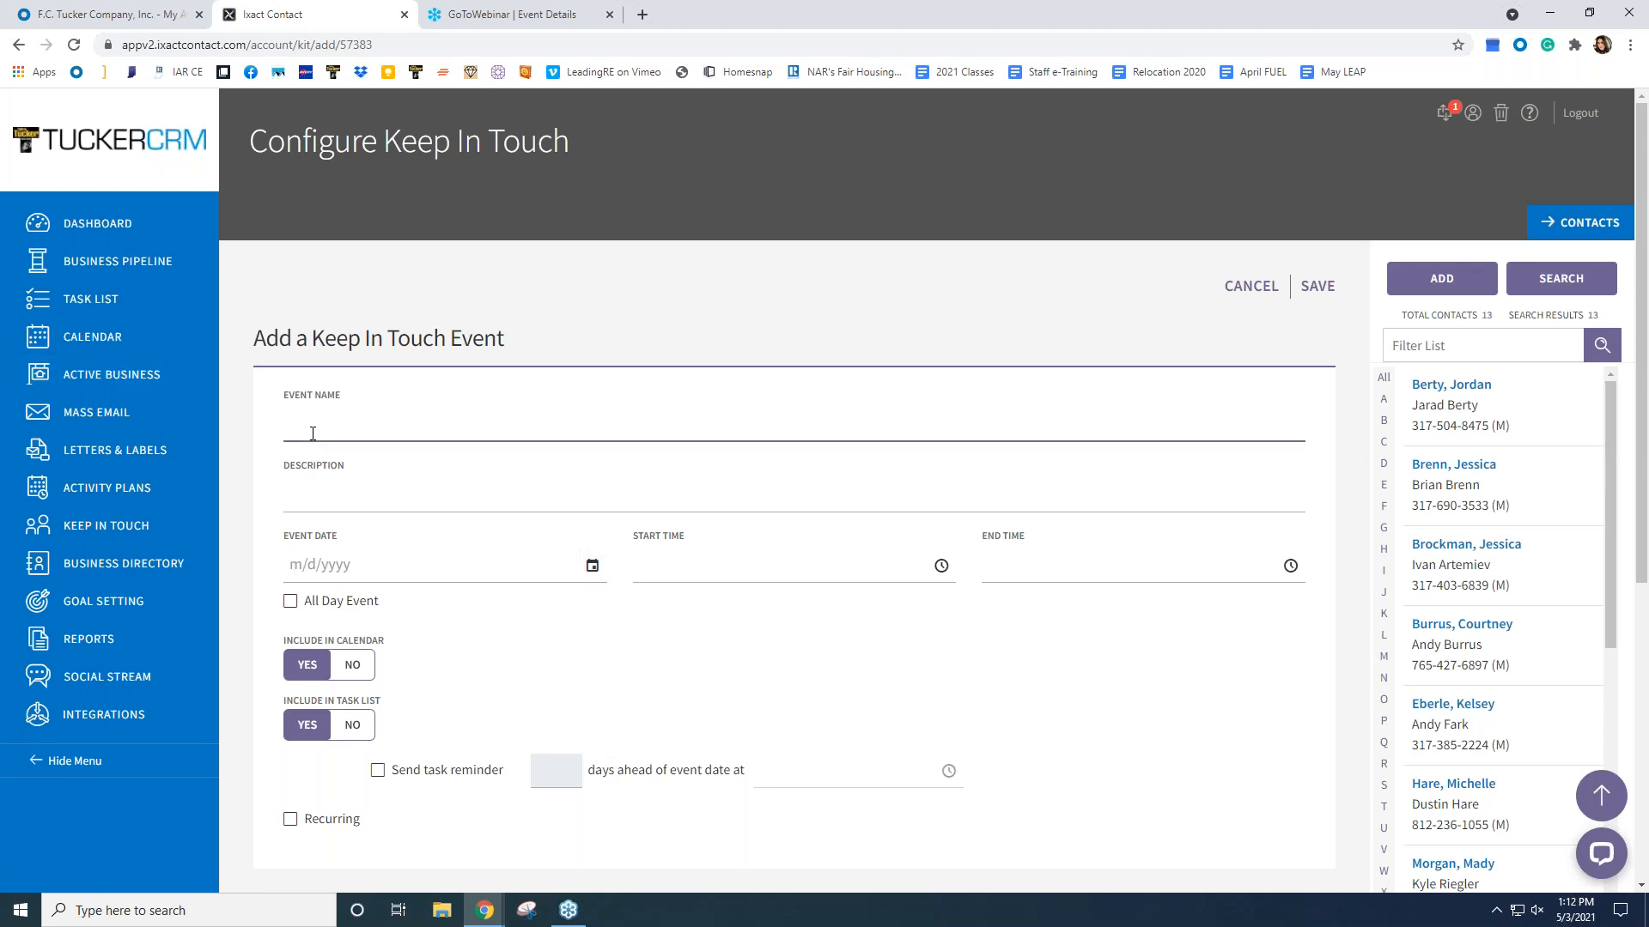
pyautogui.write('Getting Ready to Sell')
# - Look over the new event's date and start time choices, recurrence option, event tasks and assigned contacts
pyautogui.scroll(-3, 449, 684)
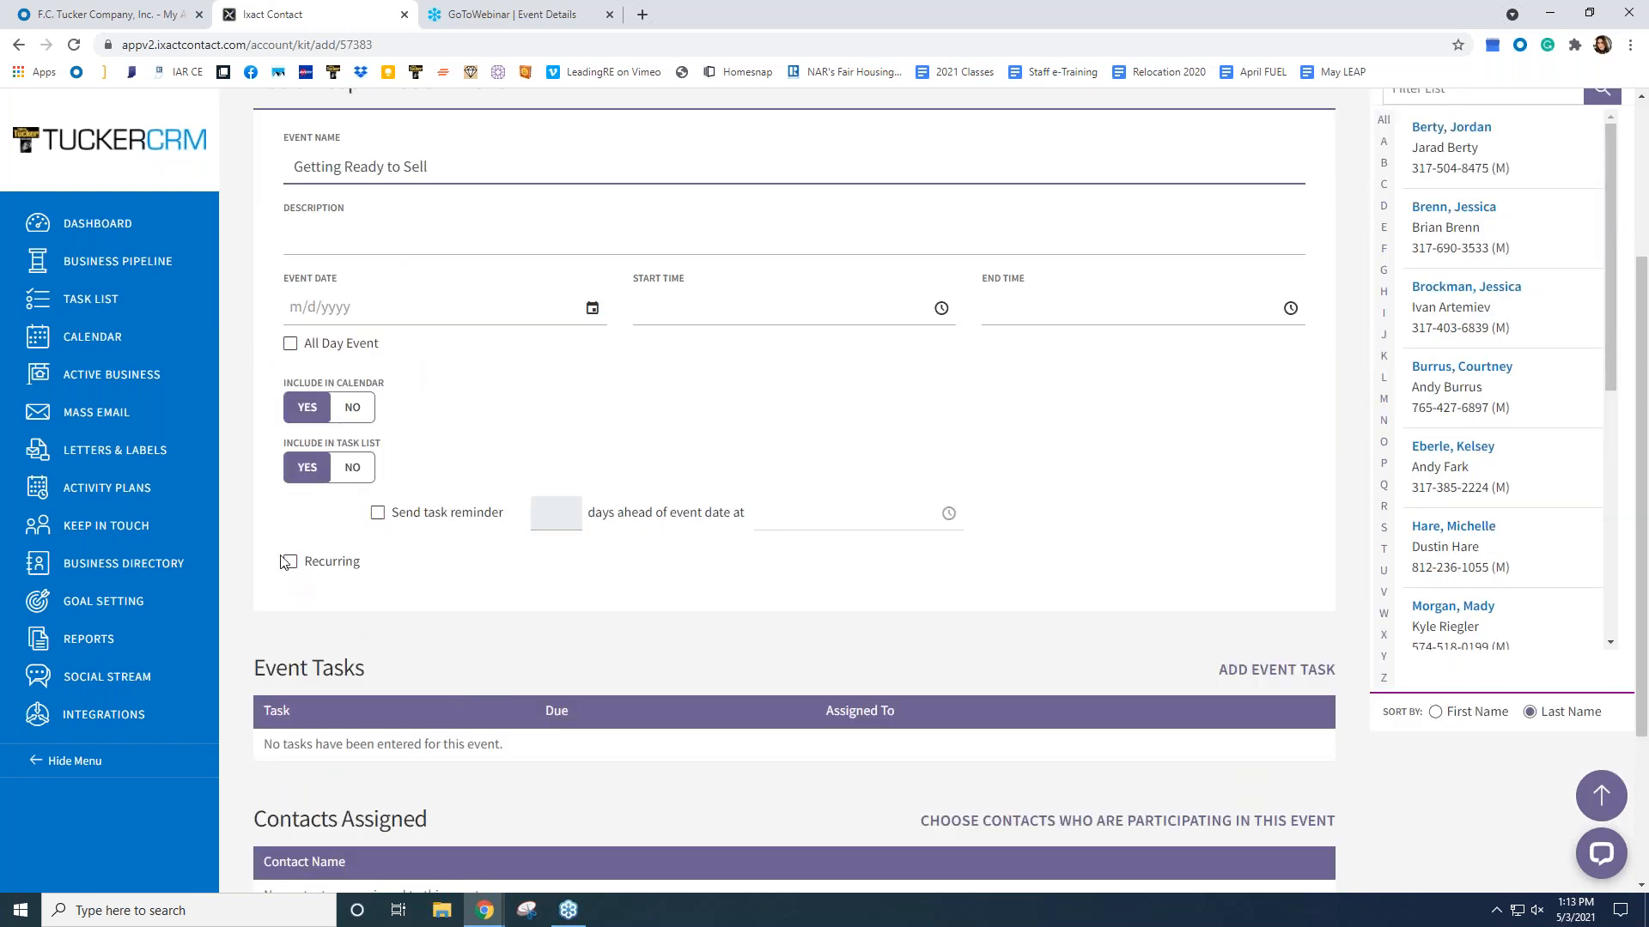
pyautogui.click(943, 309)
pyautogui.click(592, 309)
pyautogui.click(693, 404)
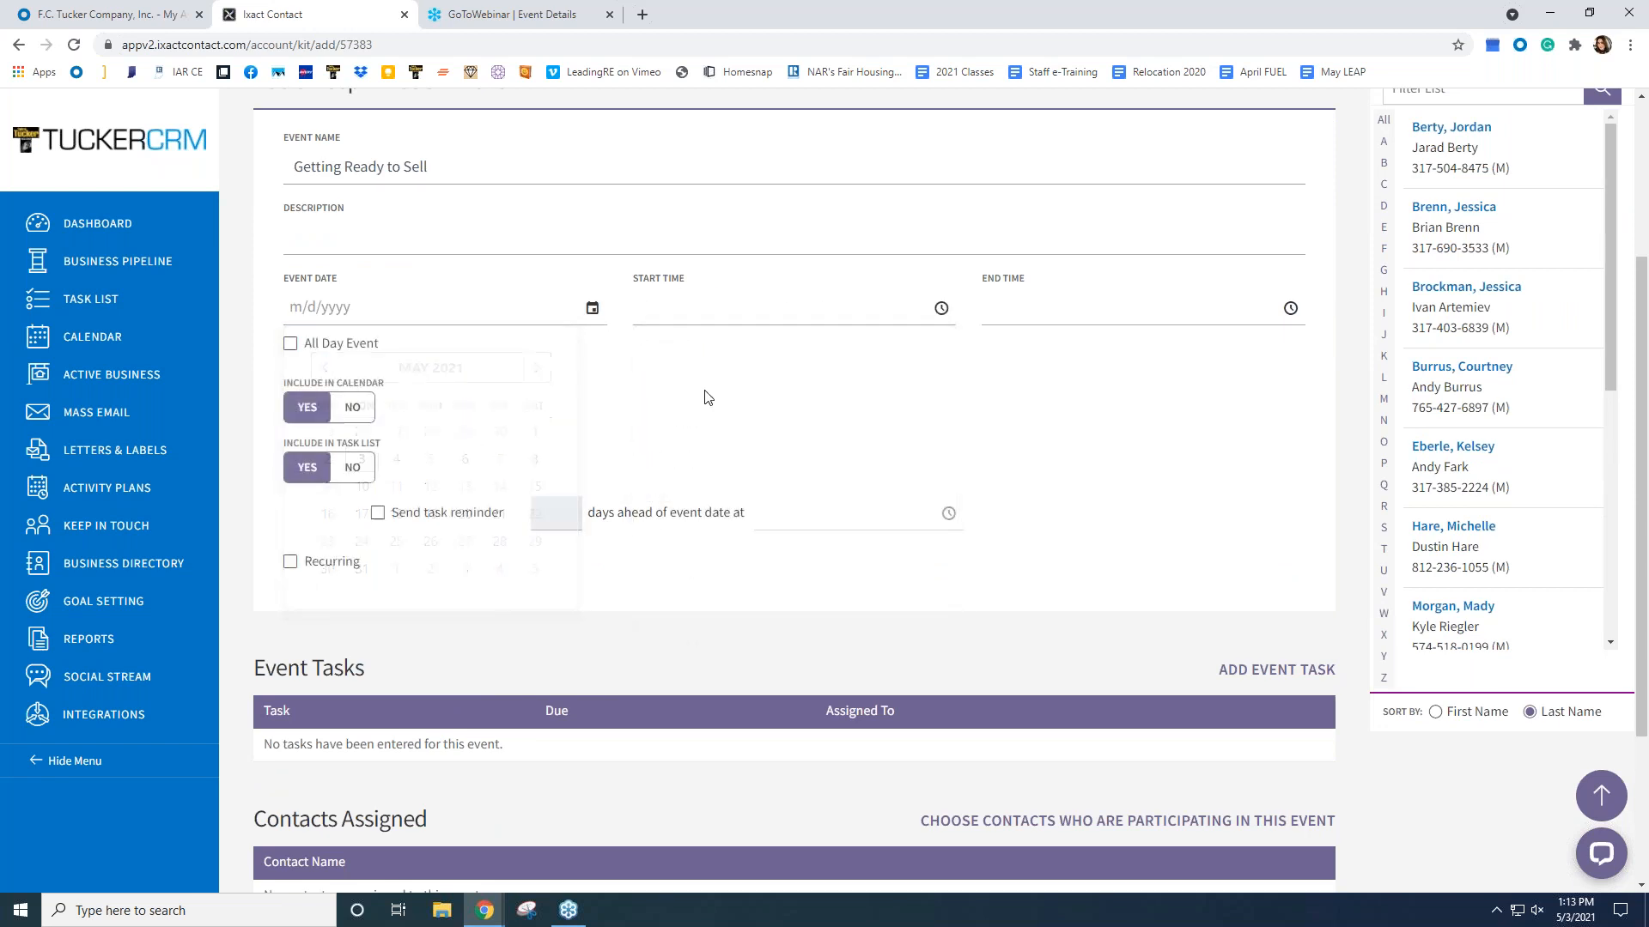
pyautogui.scroll(-3, 1071, 336)
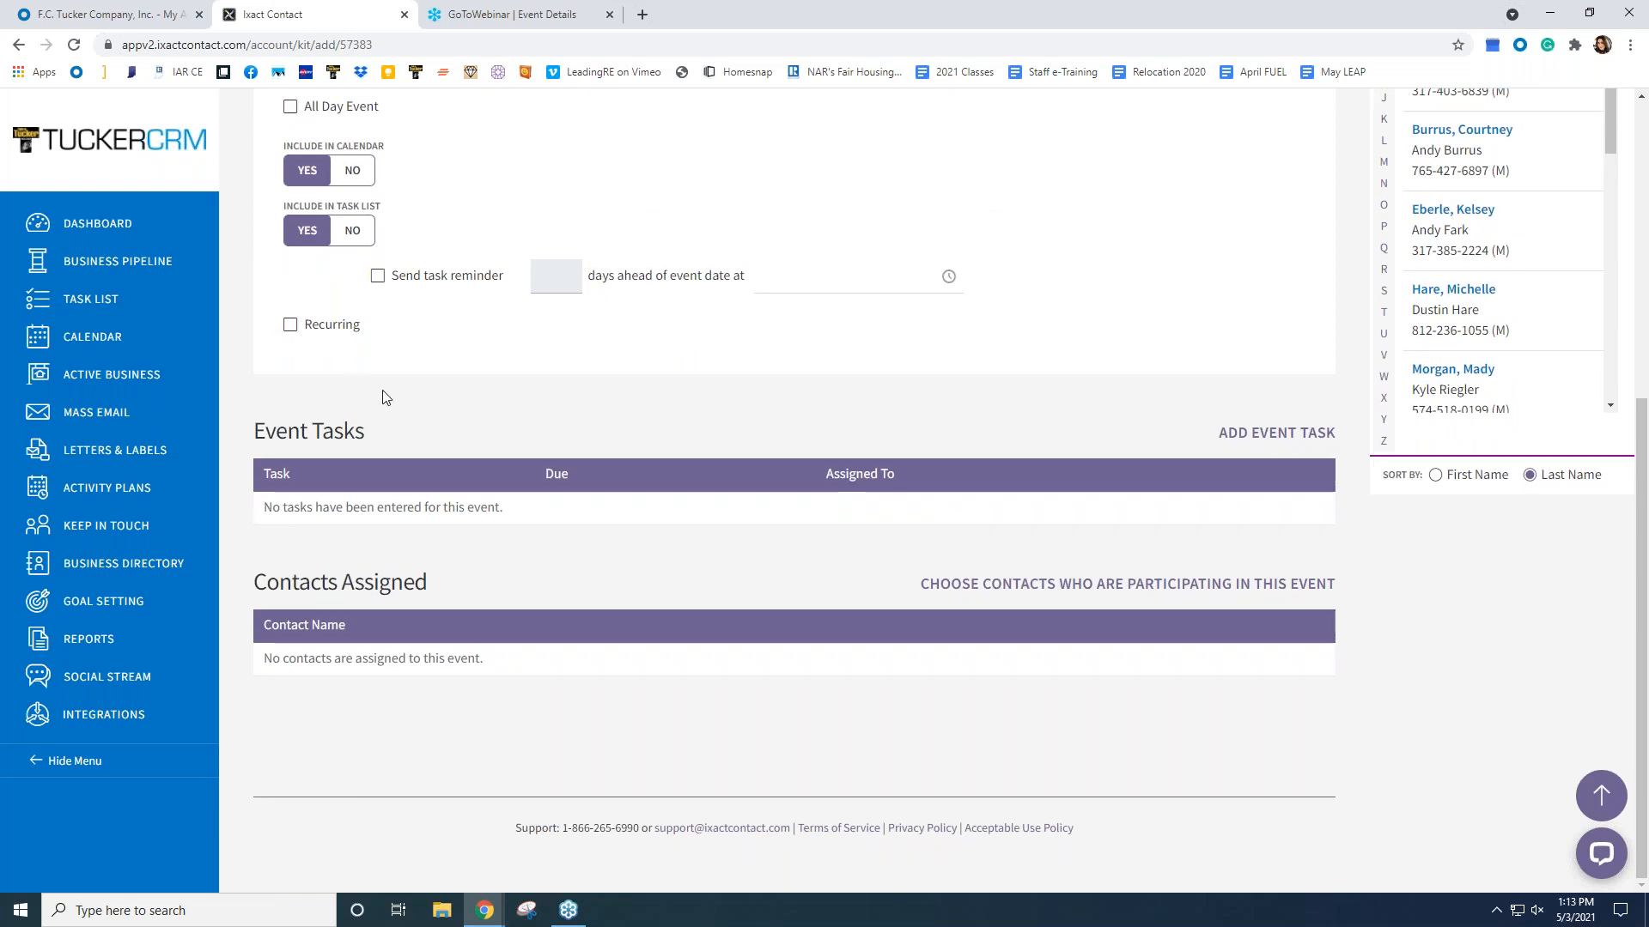
pyautogui.scroll(4, 397, 493)
pyautogui.scroll(-4, 397, 495)
# - Add an event task named "Phone Call" due 0 days before the event date
pyautogui.click(1276, 434)
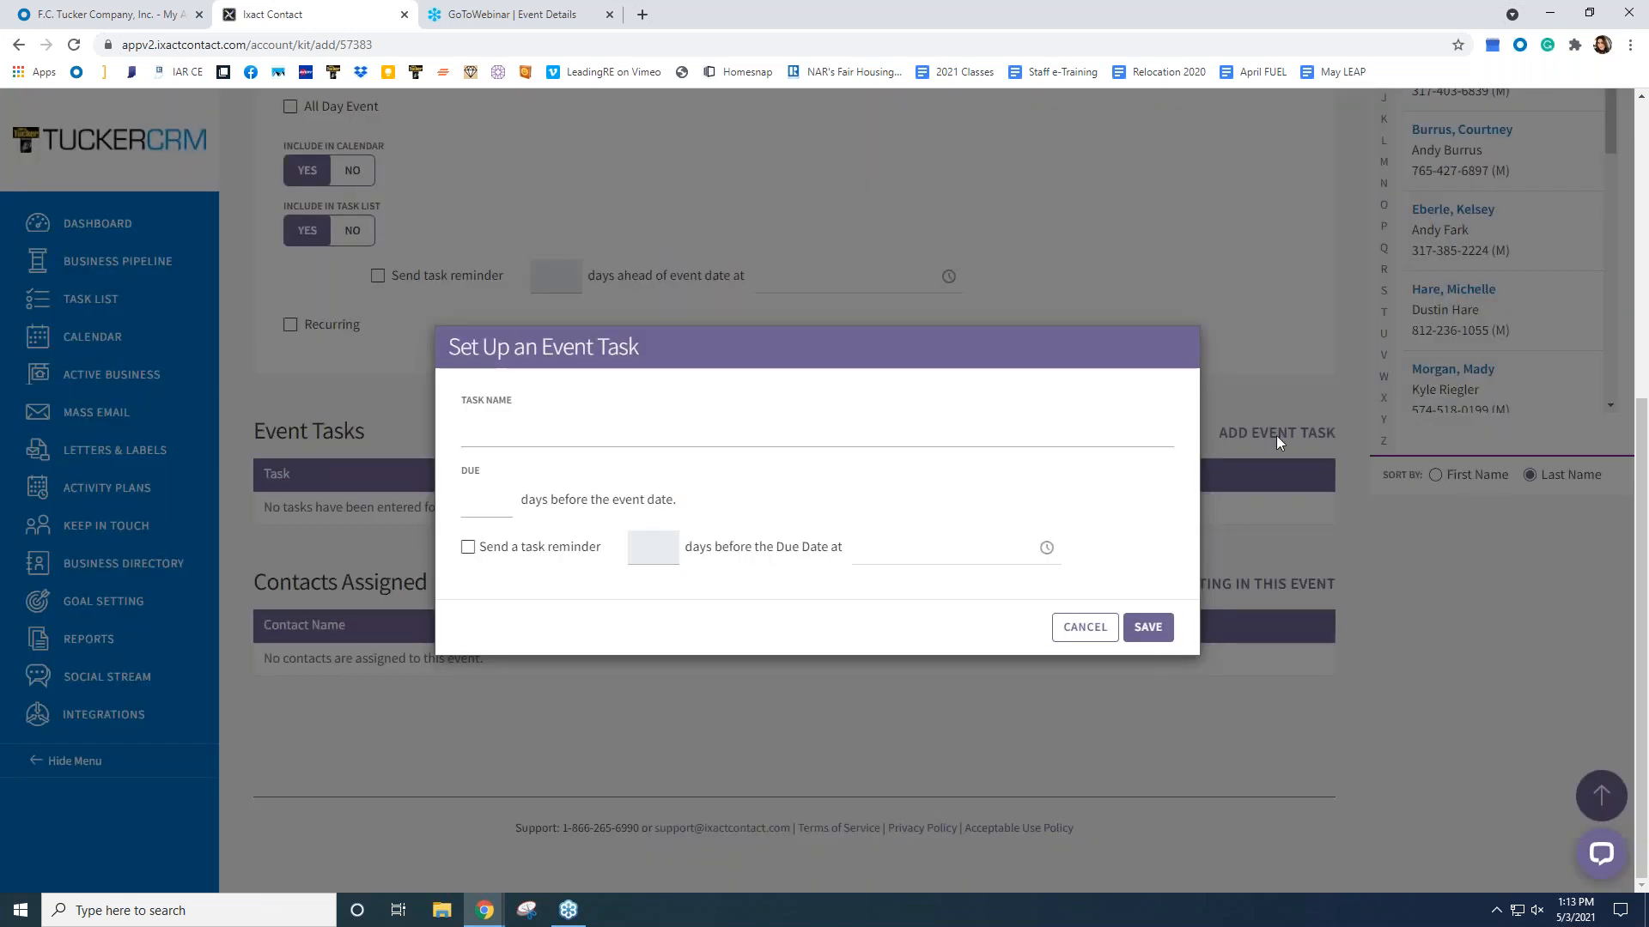
pyautogui.click(513, 434)
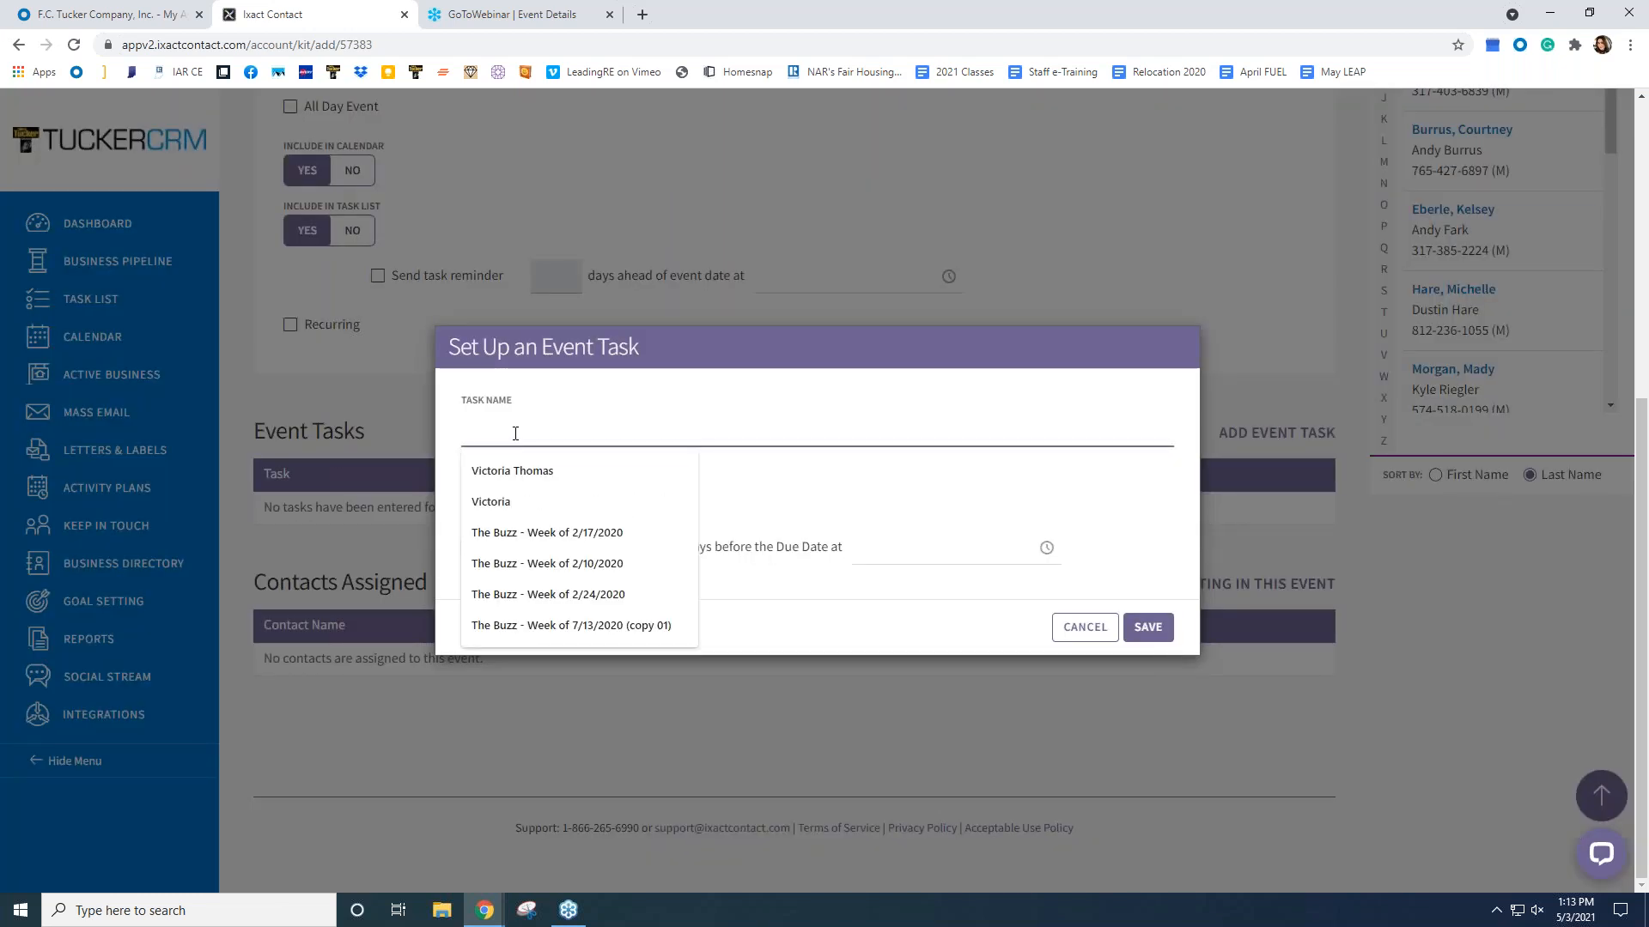
pyautogui.write('Call')
pyautogui.press('BackSpace')
pyautogui.press('BackSpace')
pyautogui.press('BackSpace')
pyautogui.press('BackSpace')
pyautogui.press('BackSpace')
pyautogui.write('Phone Call')
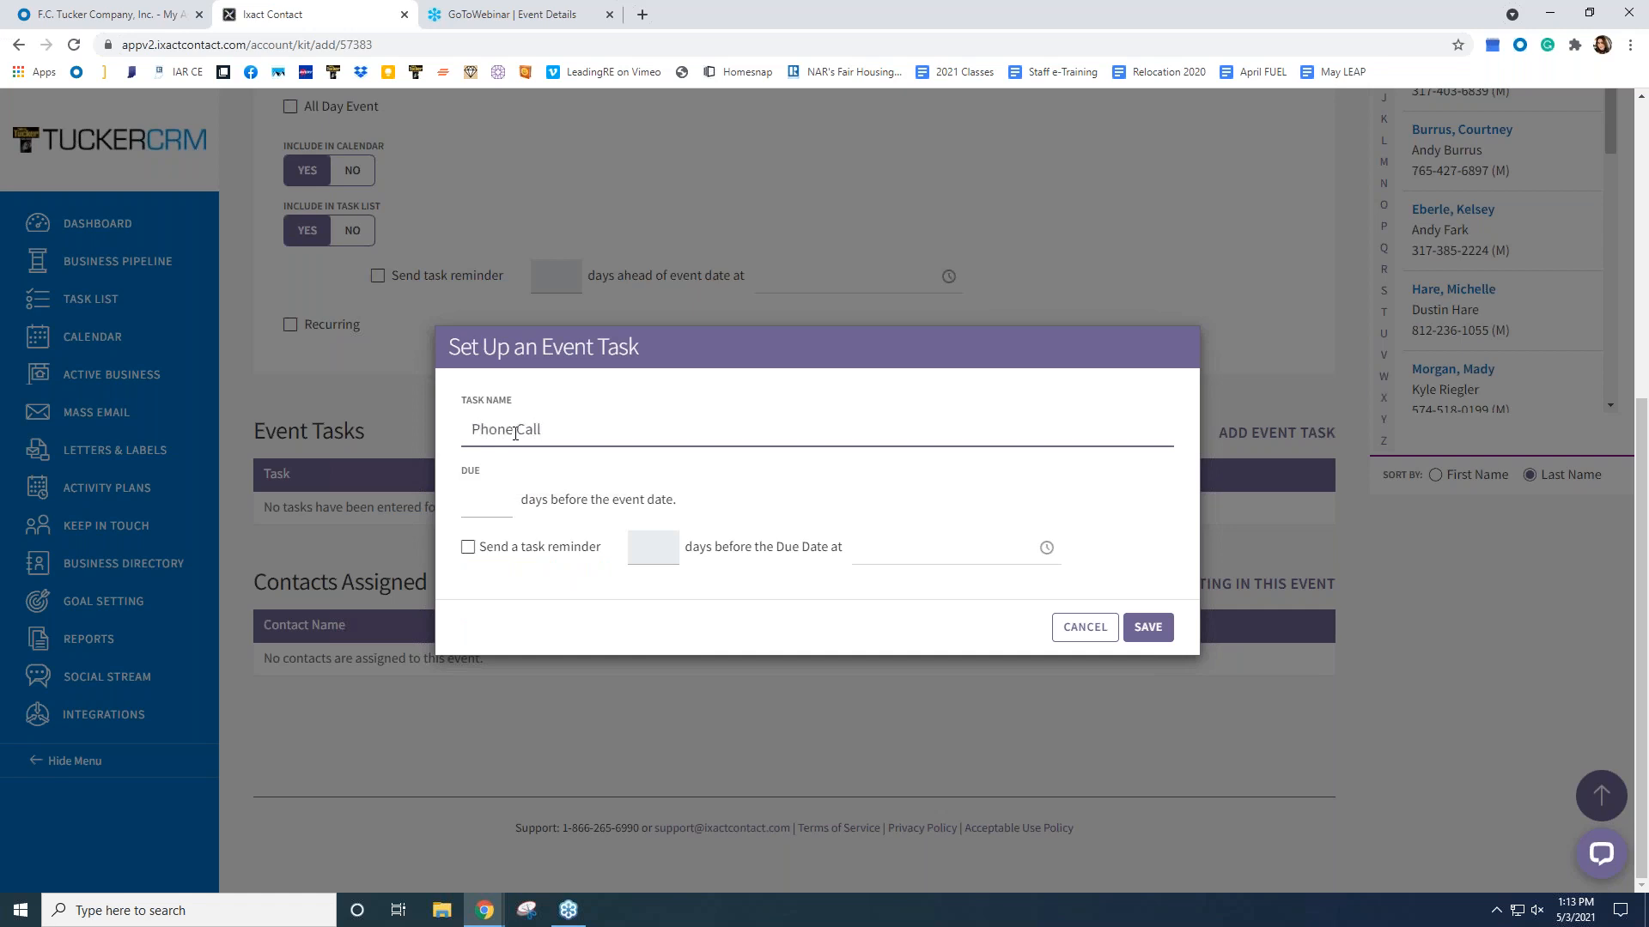
pyautogui.click(1148, 627)
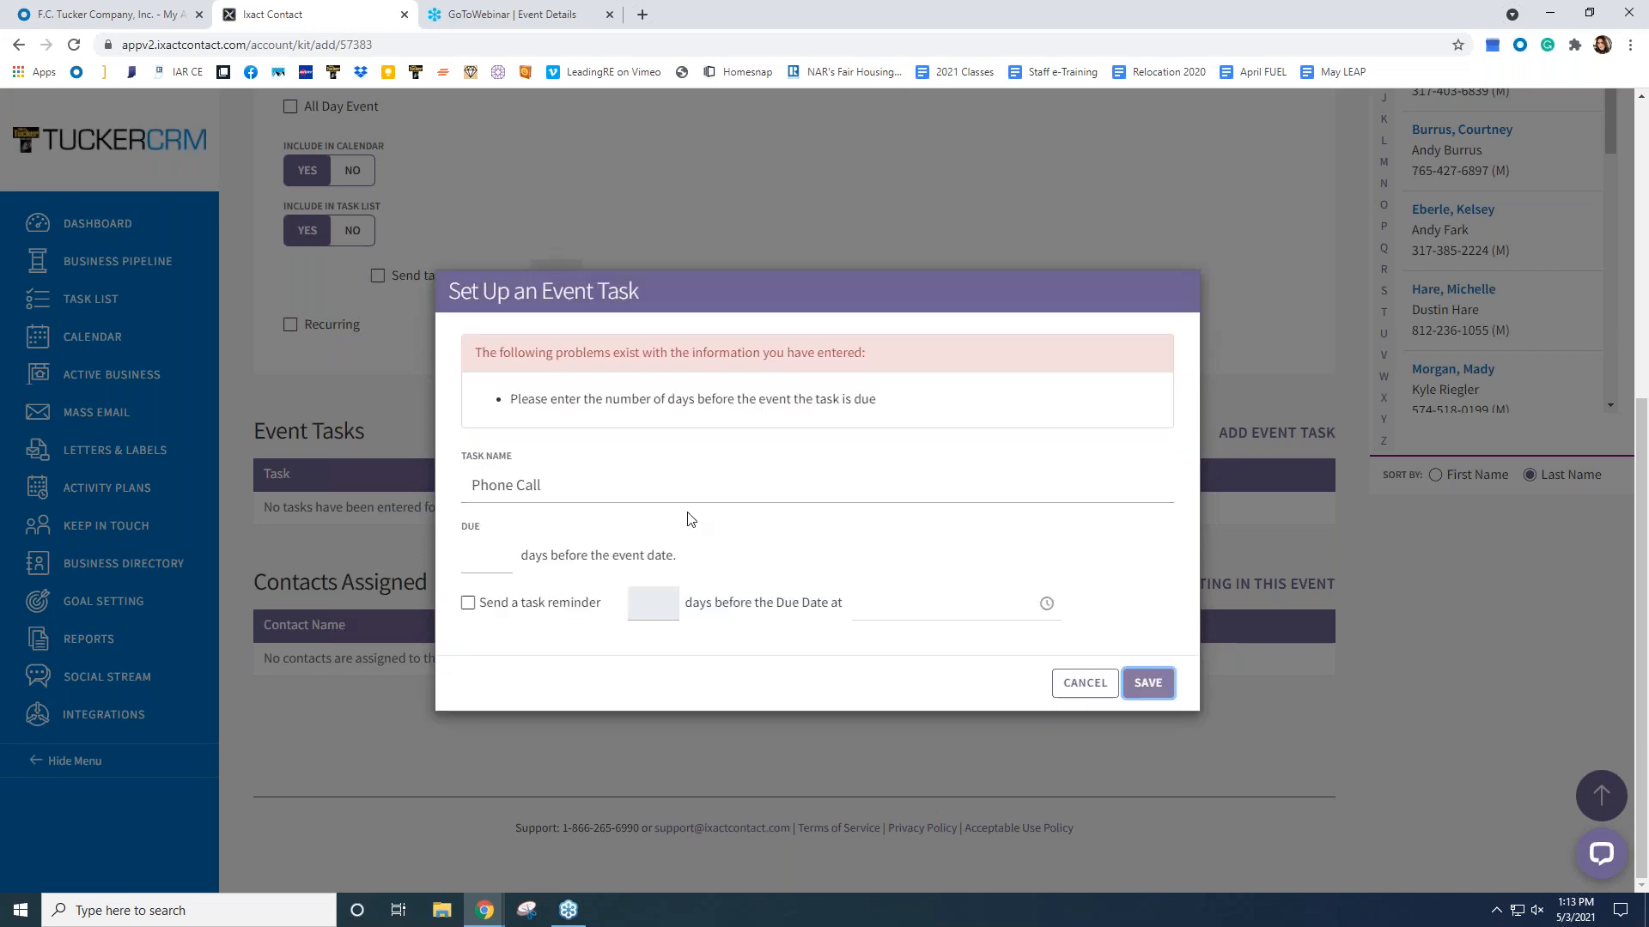
pyautogui.click(510, 558)
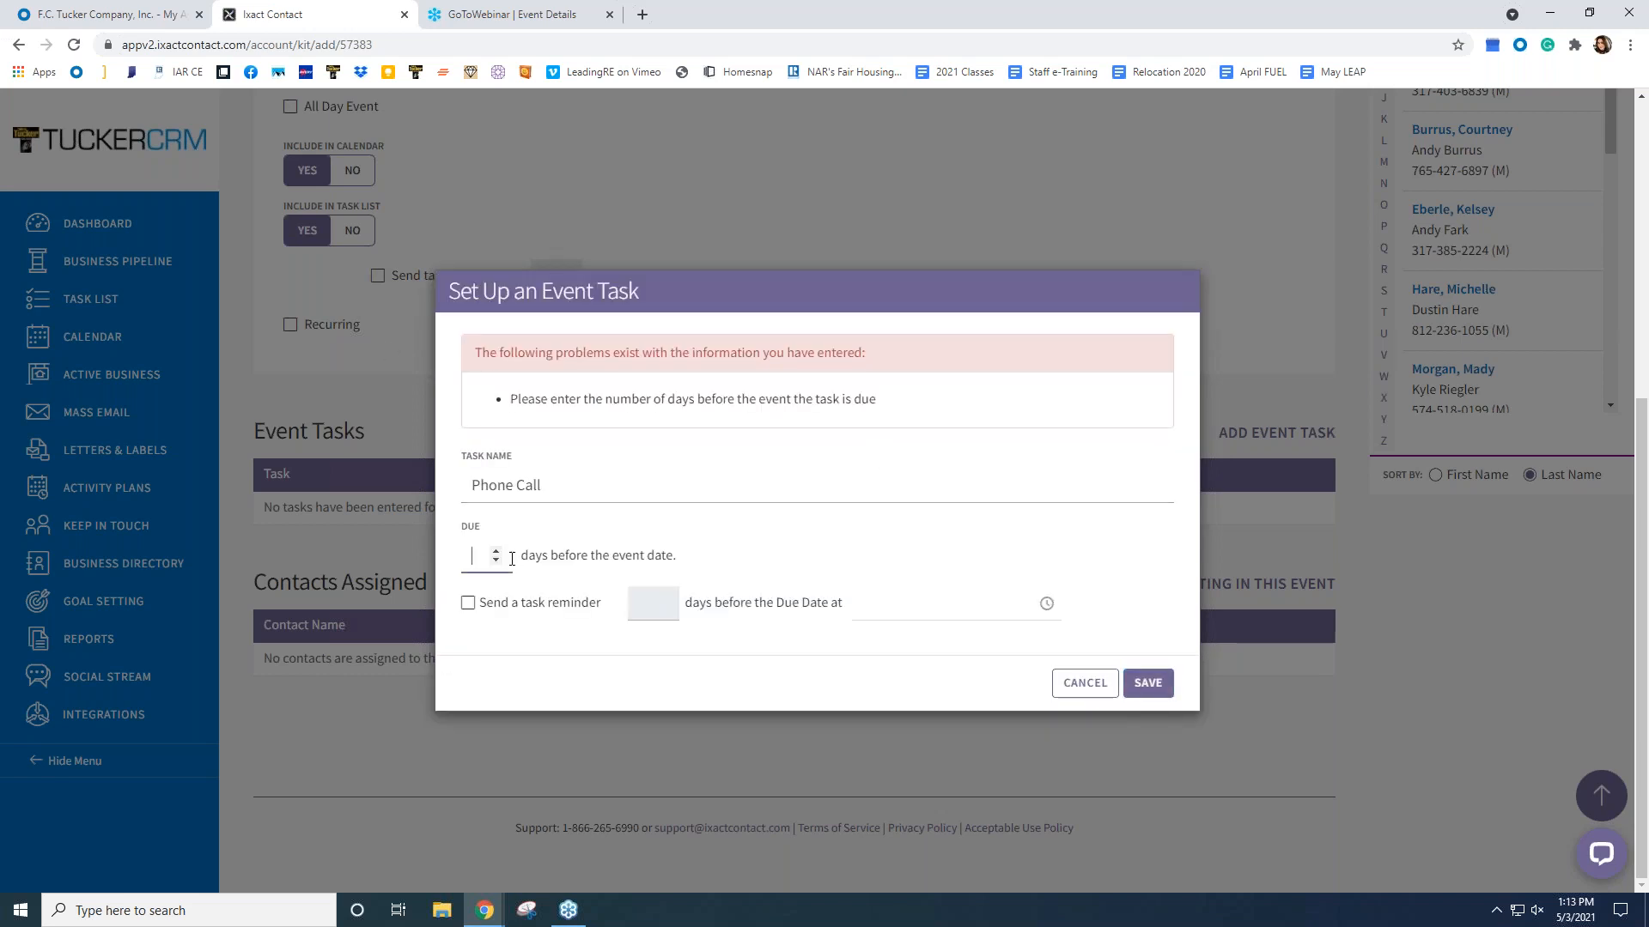
pyautogui.write('0')
pyautogui.click(1161, 684)
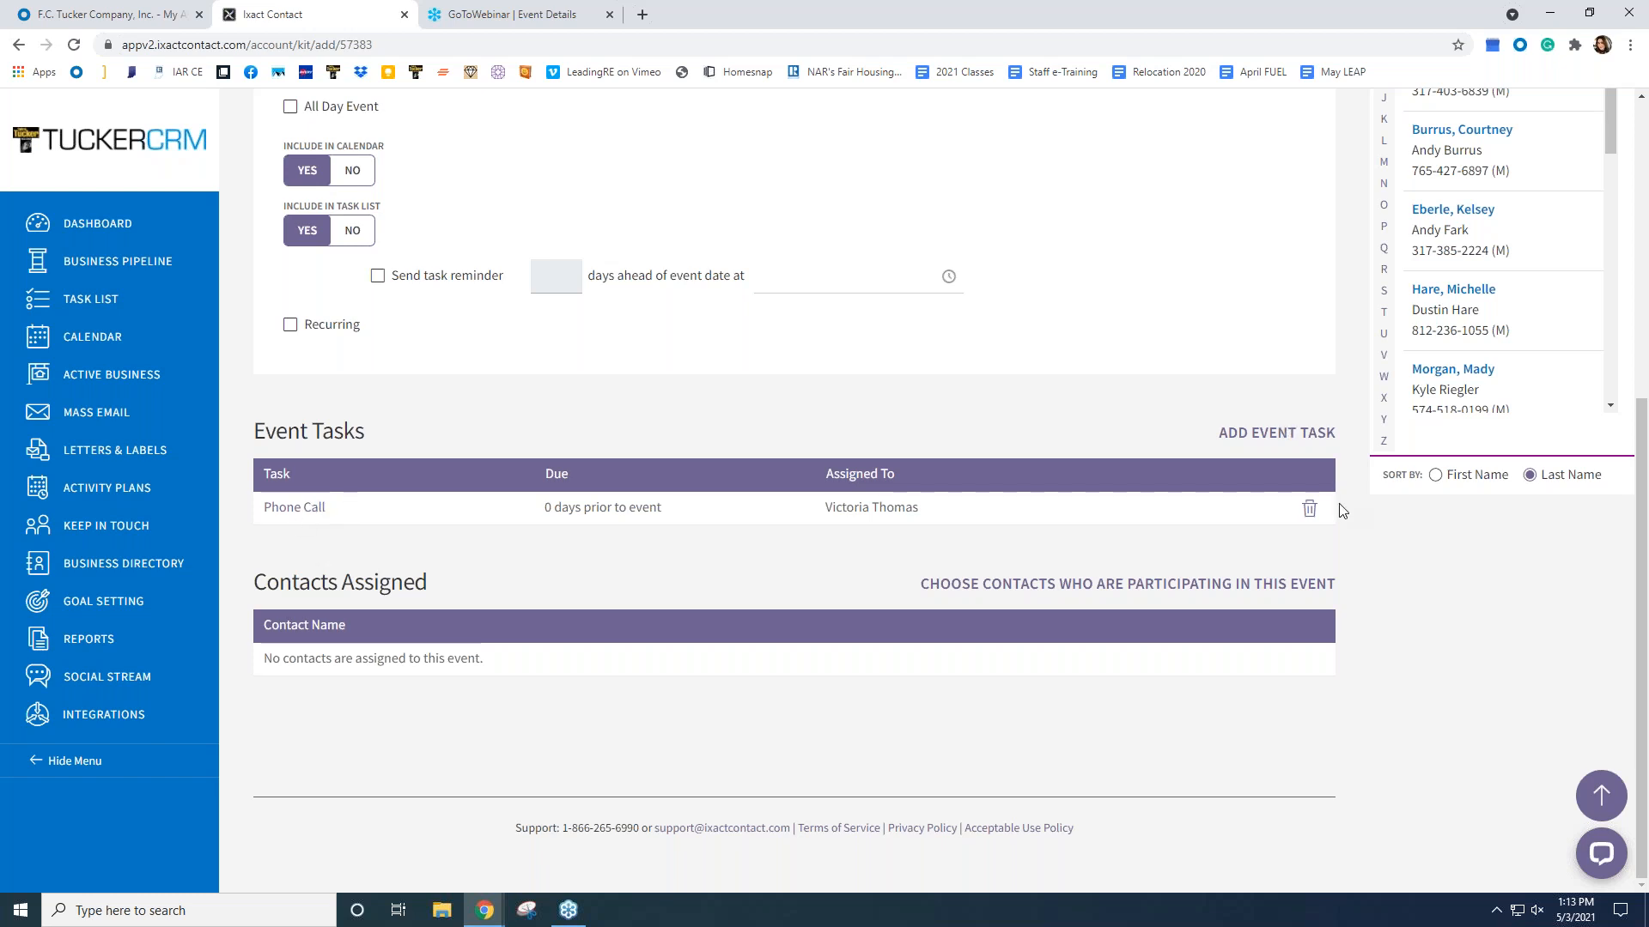
# - Cancel the new event without saving it, and view the help article on creating a global Keep In Touch event
pyautogui.scroll(5, 1193, 498)
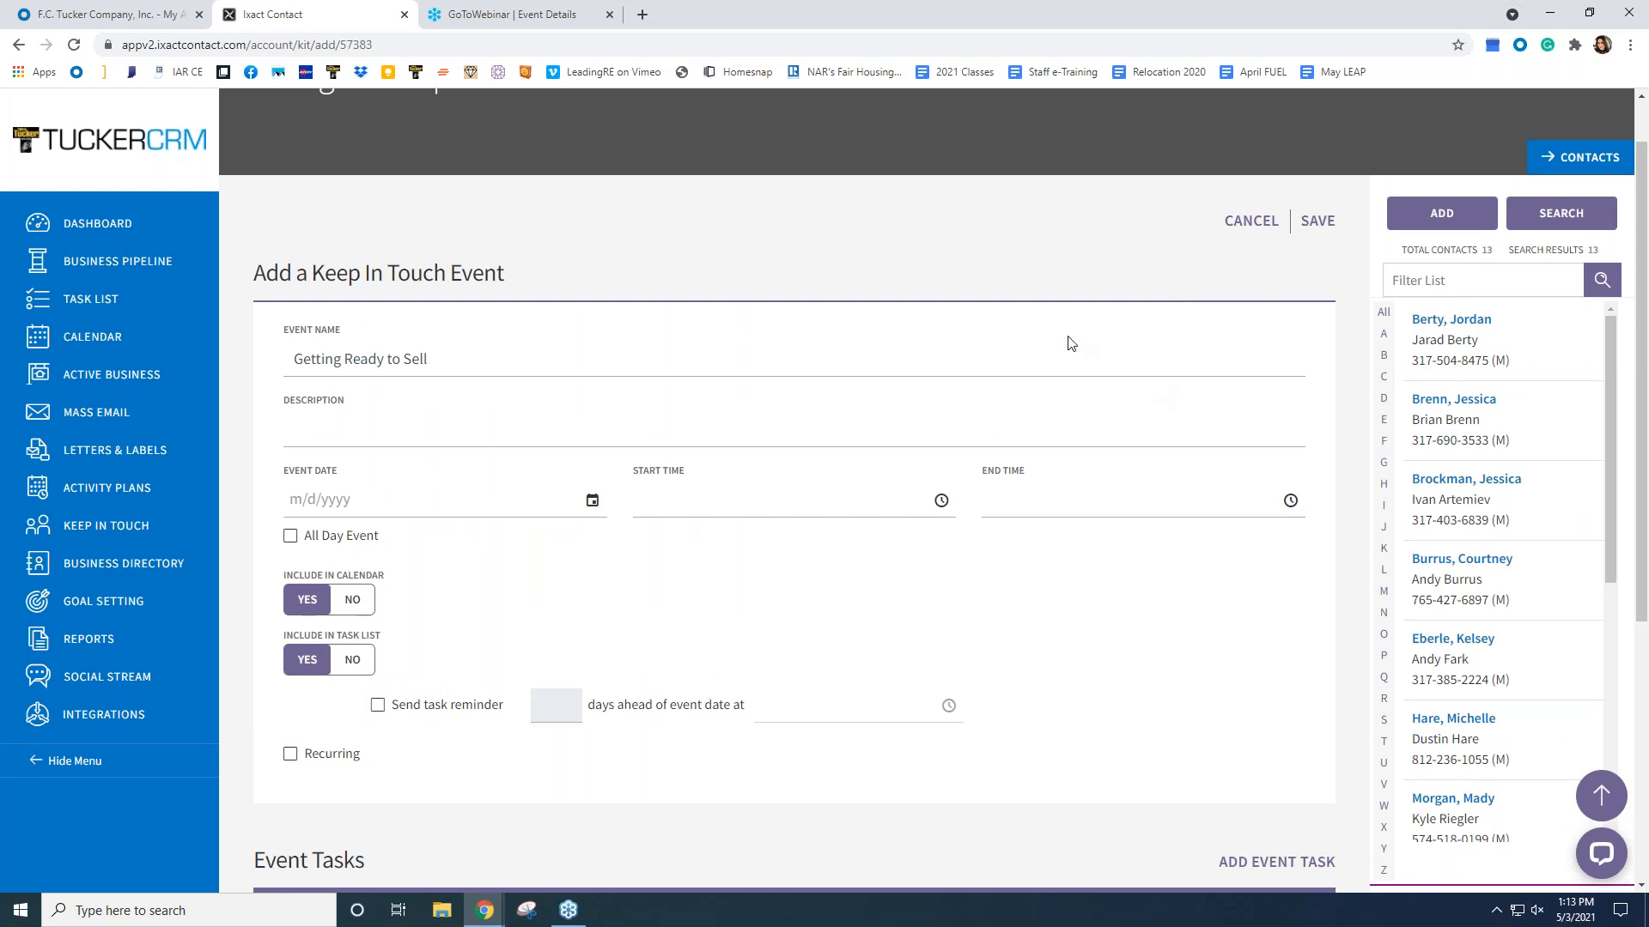
pyautogui.click(1254, 226)
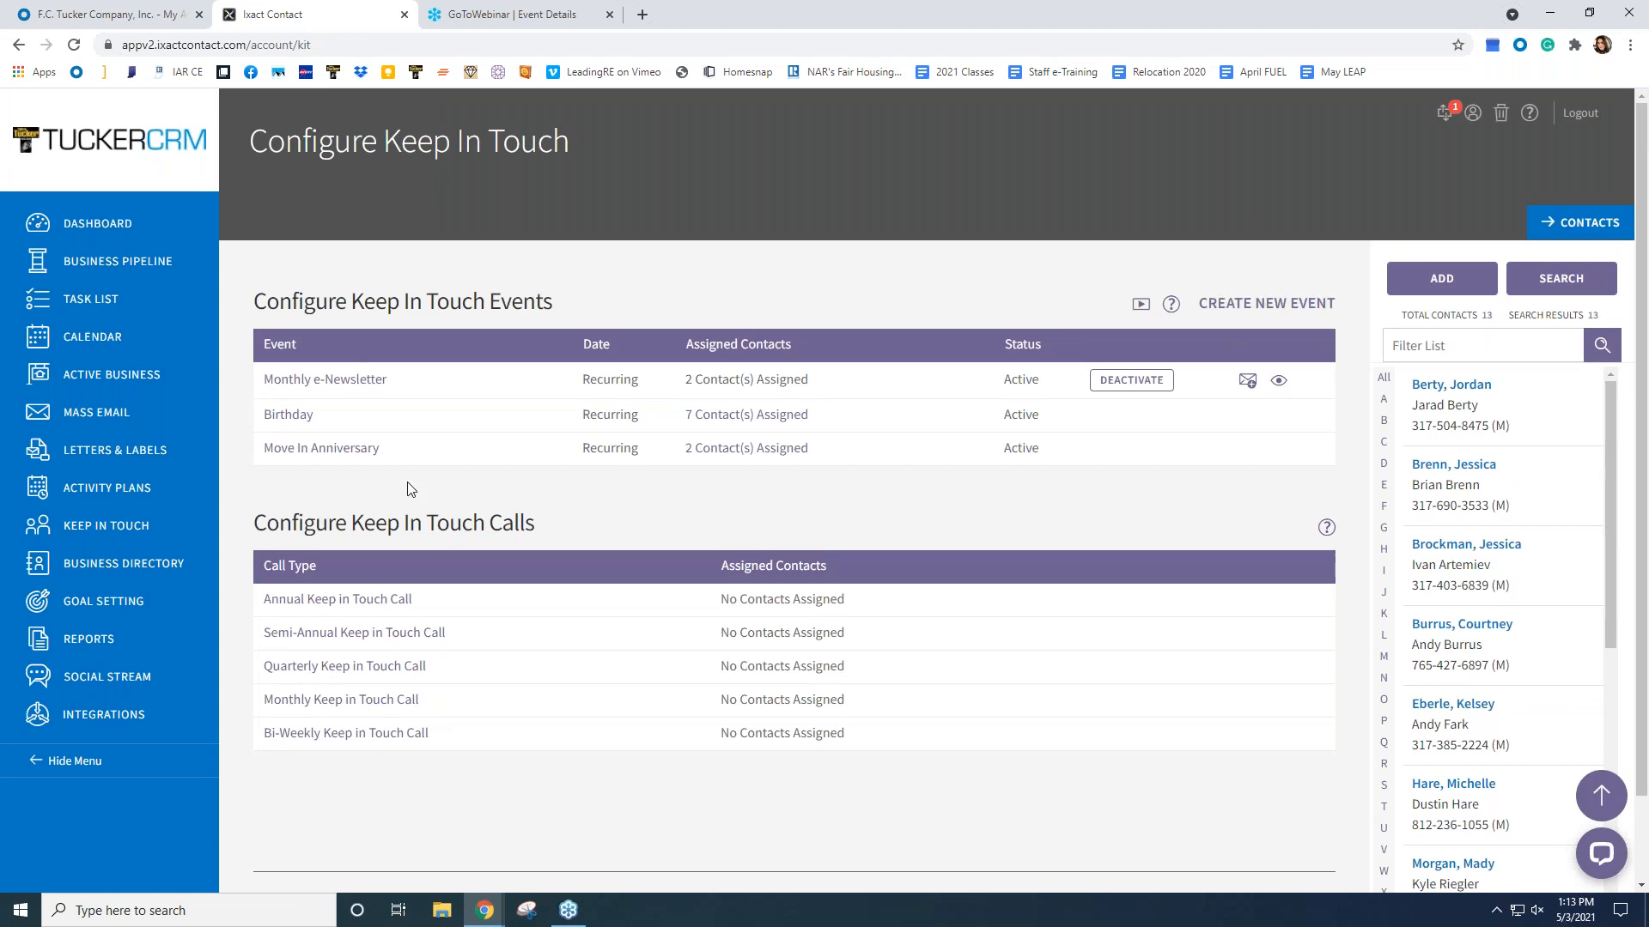
pyautogui.click(1172, 305)
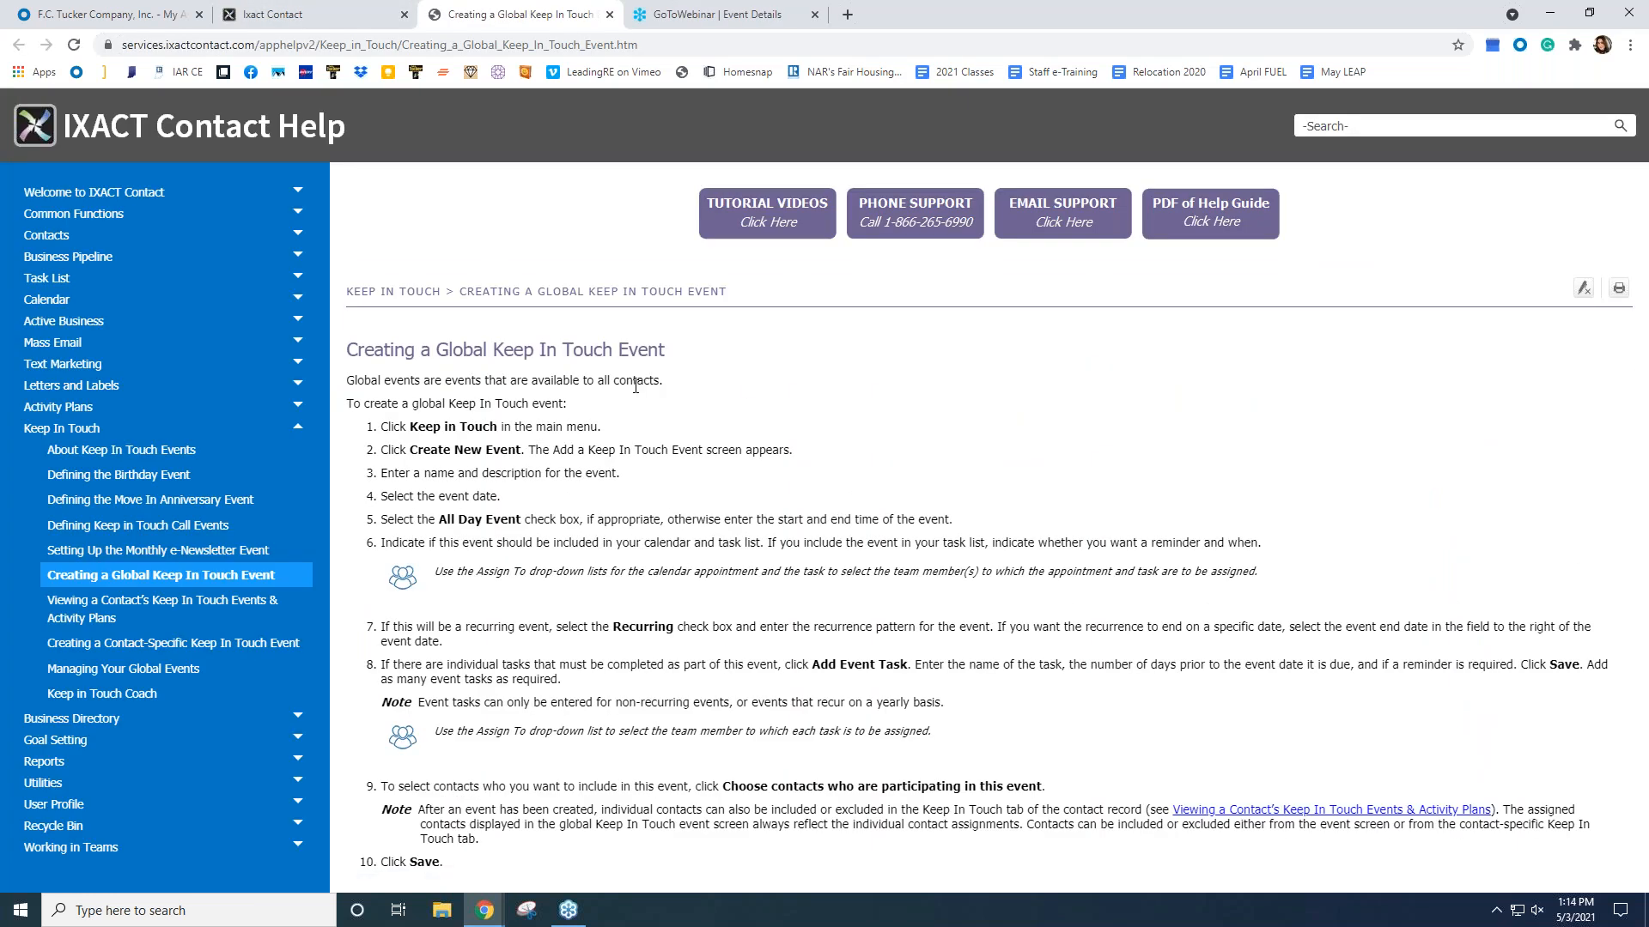
pyautogui.click(610, 13)
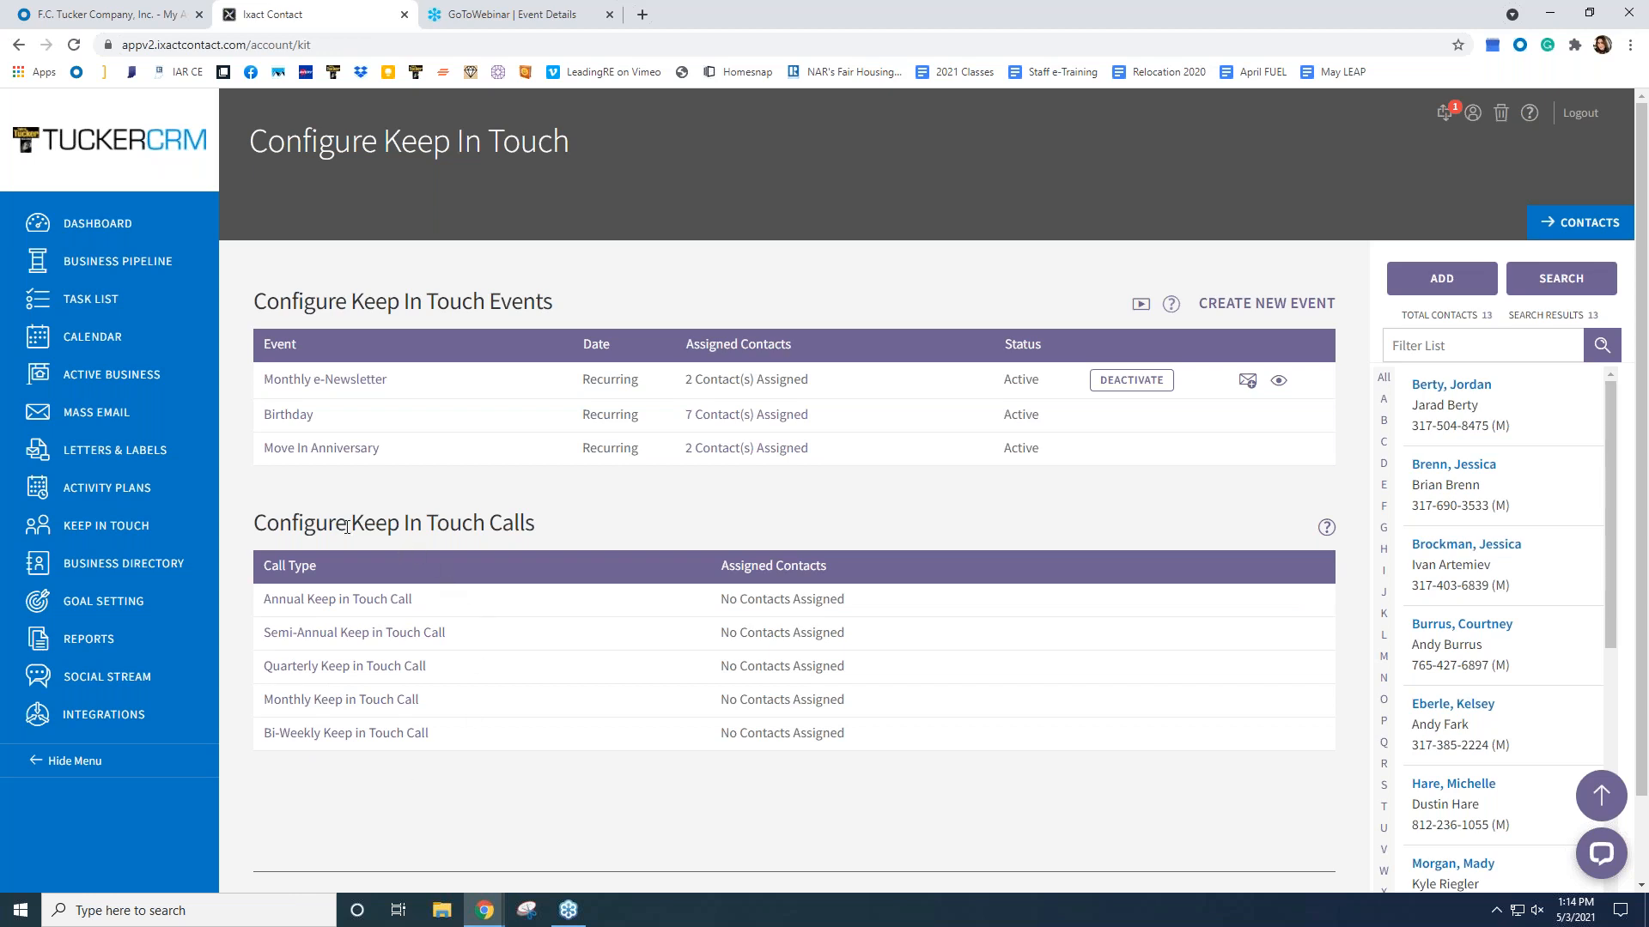
# - Set the Quarterly Keep in Touch Call to be included in the calendar without creating a task, and save it
pyautogui.click(355, 673)
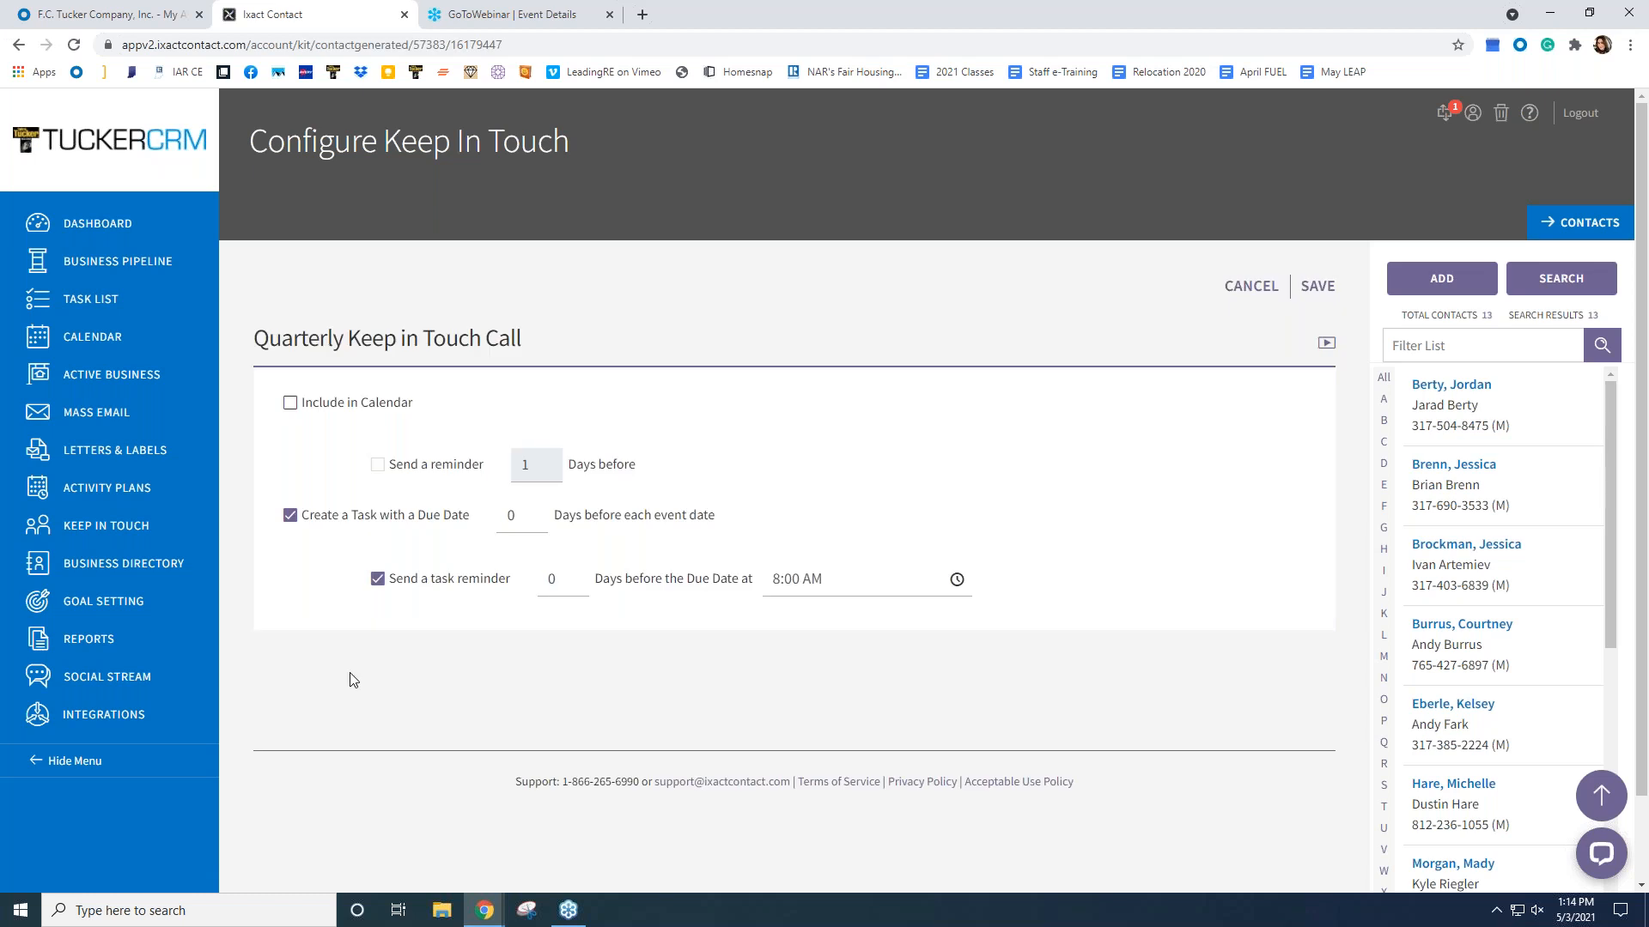
pyautogui.click(291, 406)
pyautogui.click(291, 515)
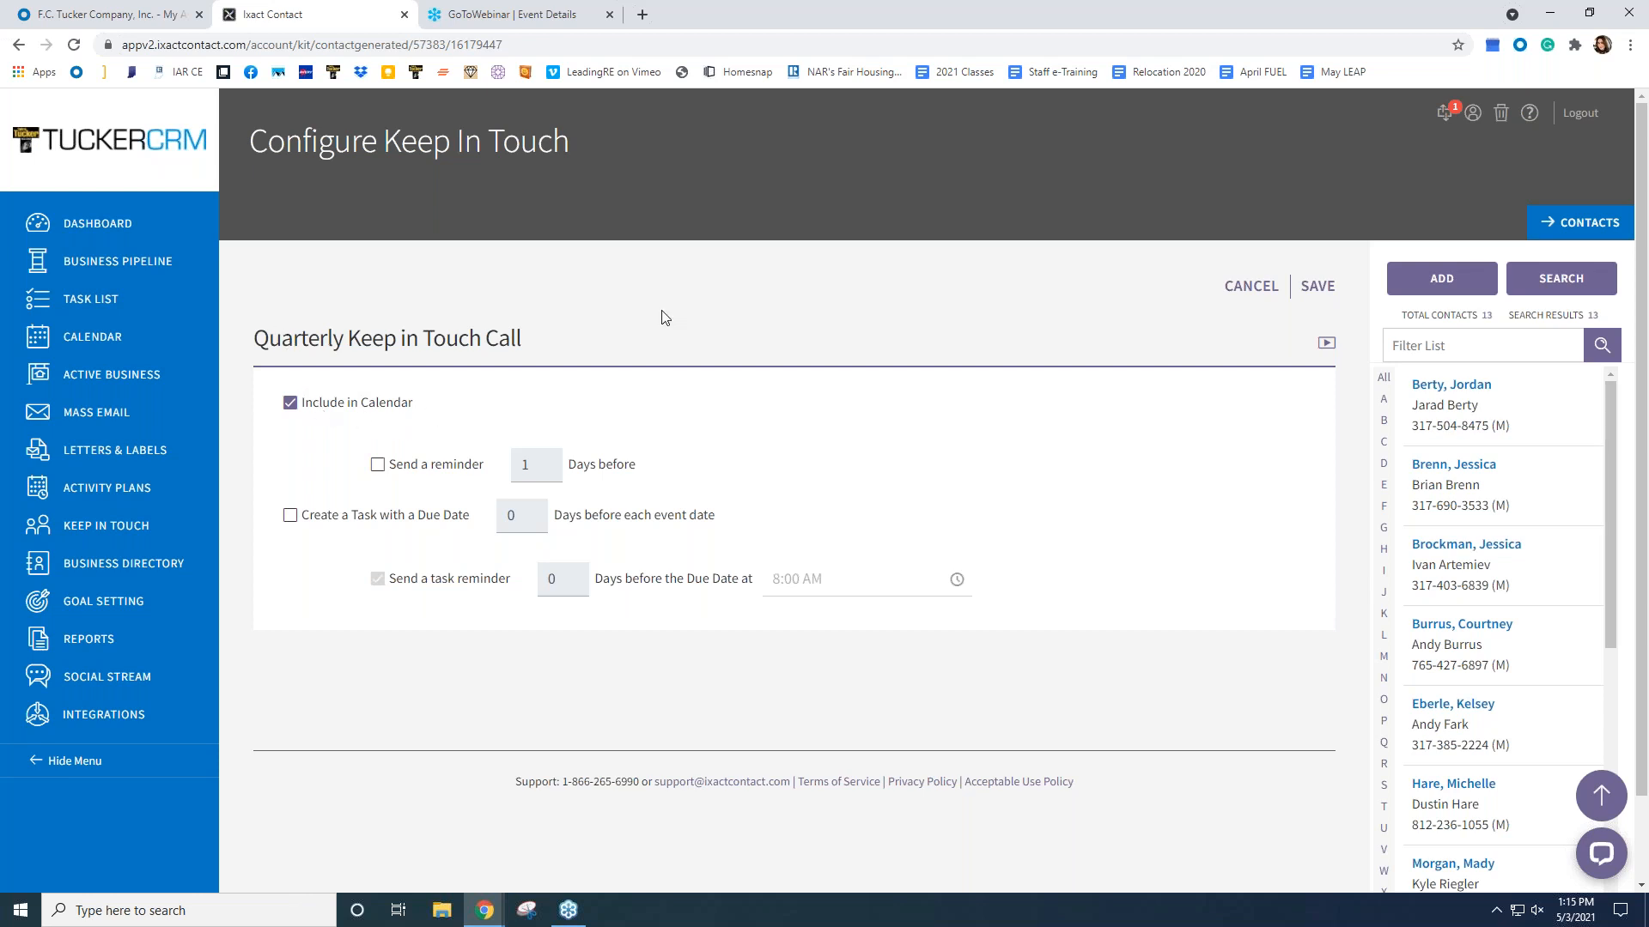
pyautogui.click(1316, 287)
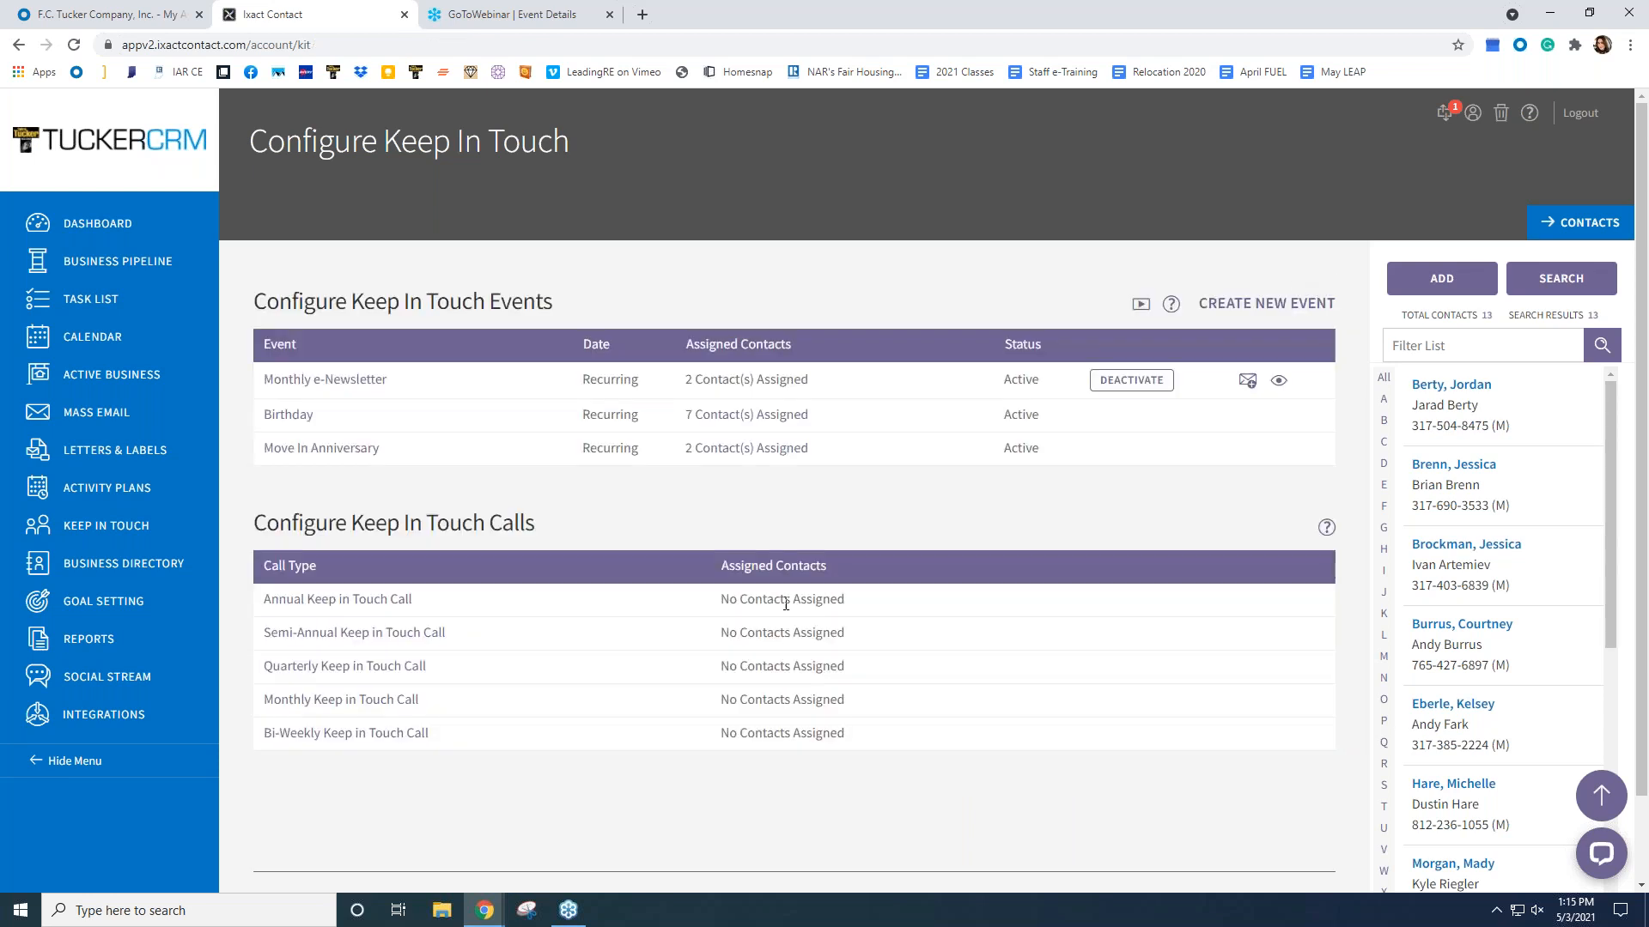
# - Check the quarterly call's assigned contacts, and collapse and redisplay the contact list beside the Keep In Touch tables
pyautogui.moveTo(720, 667); pyautogui.dragTo(843, 669)
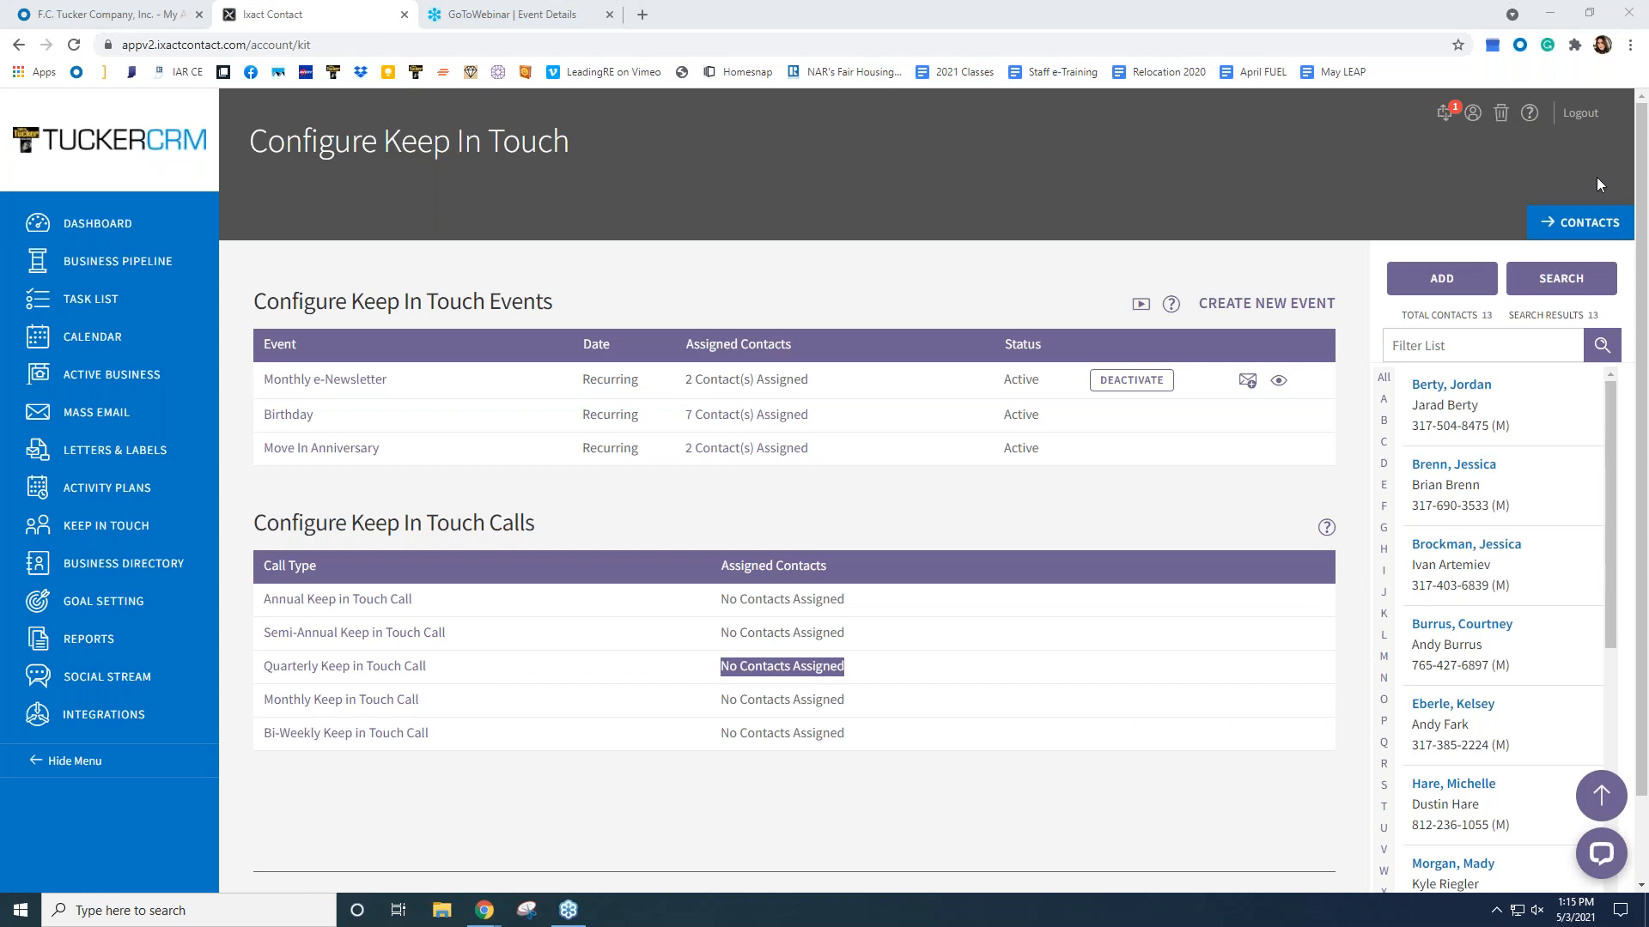
pyautogui.click(1560, 230)
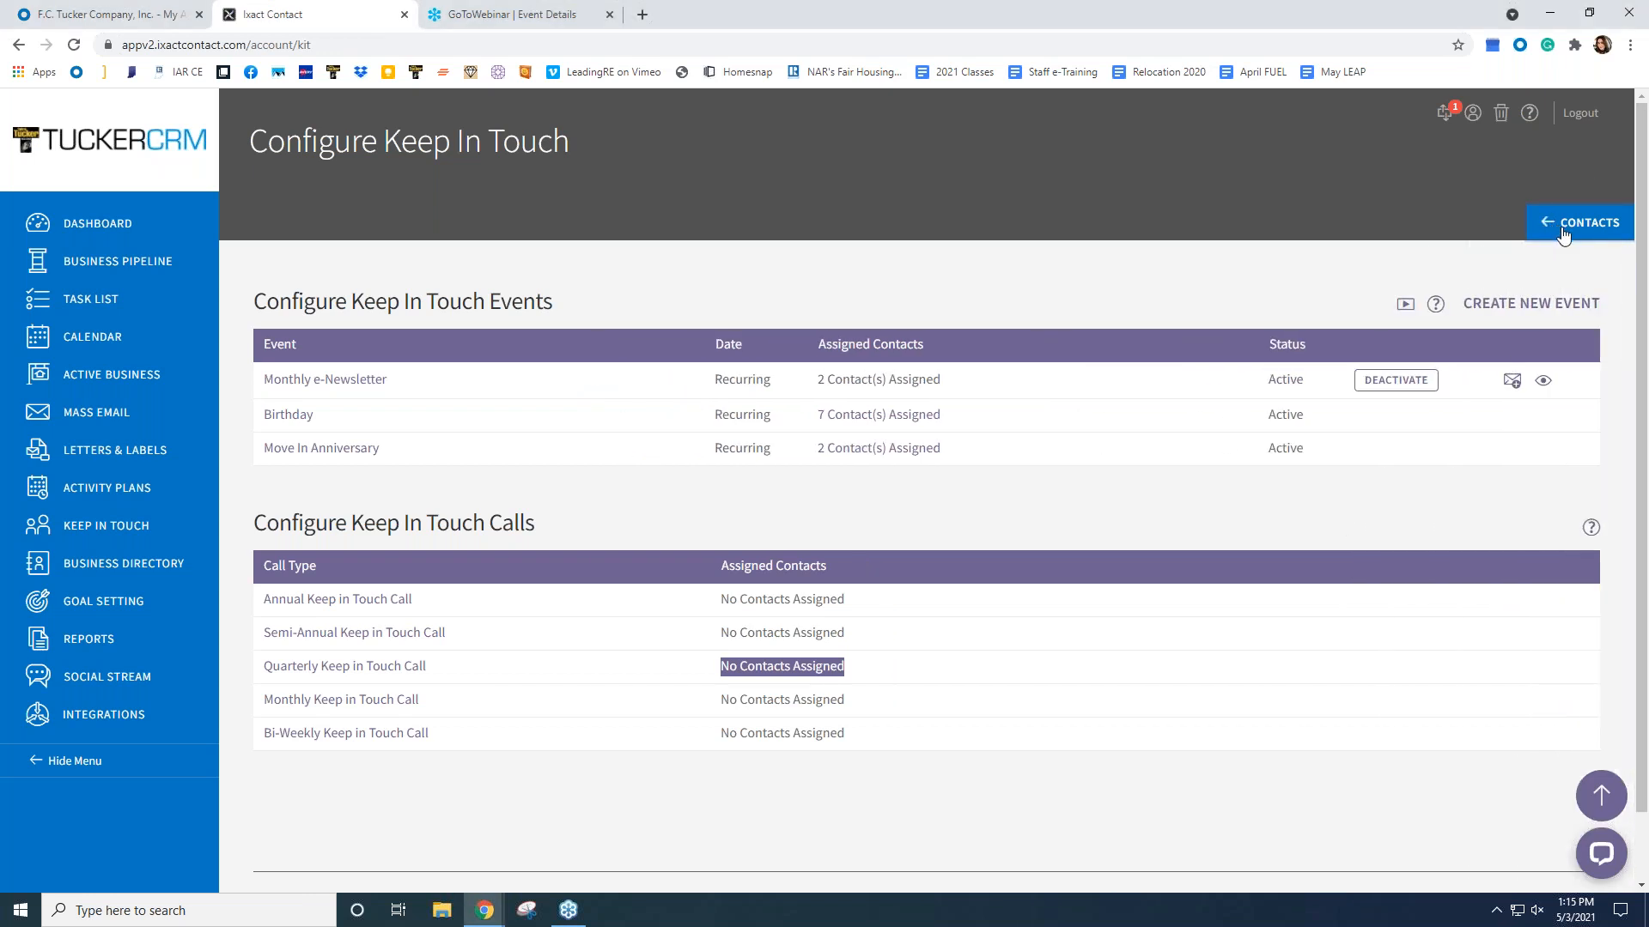
pyautogui.click(1565, 225)
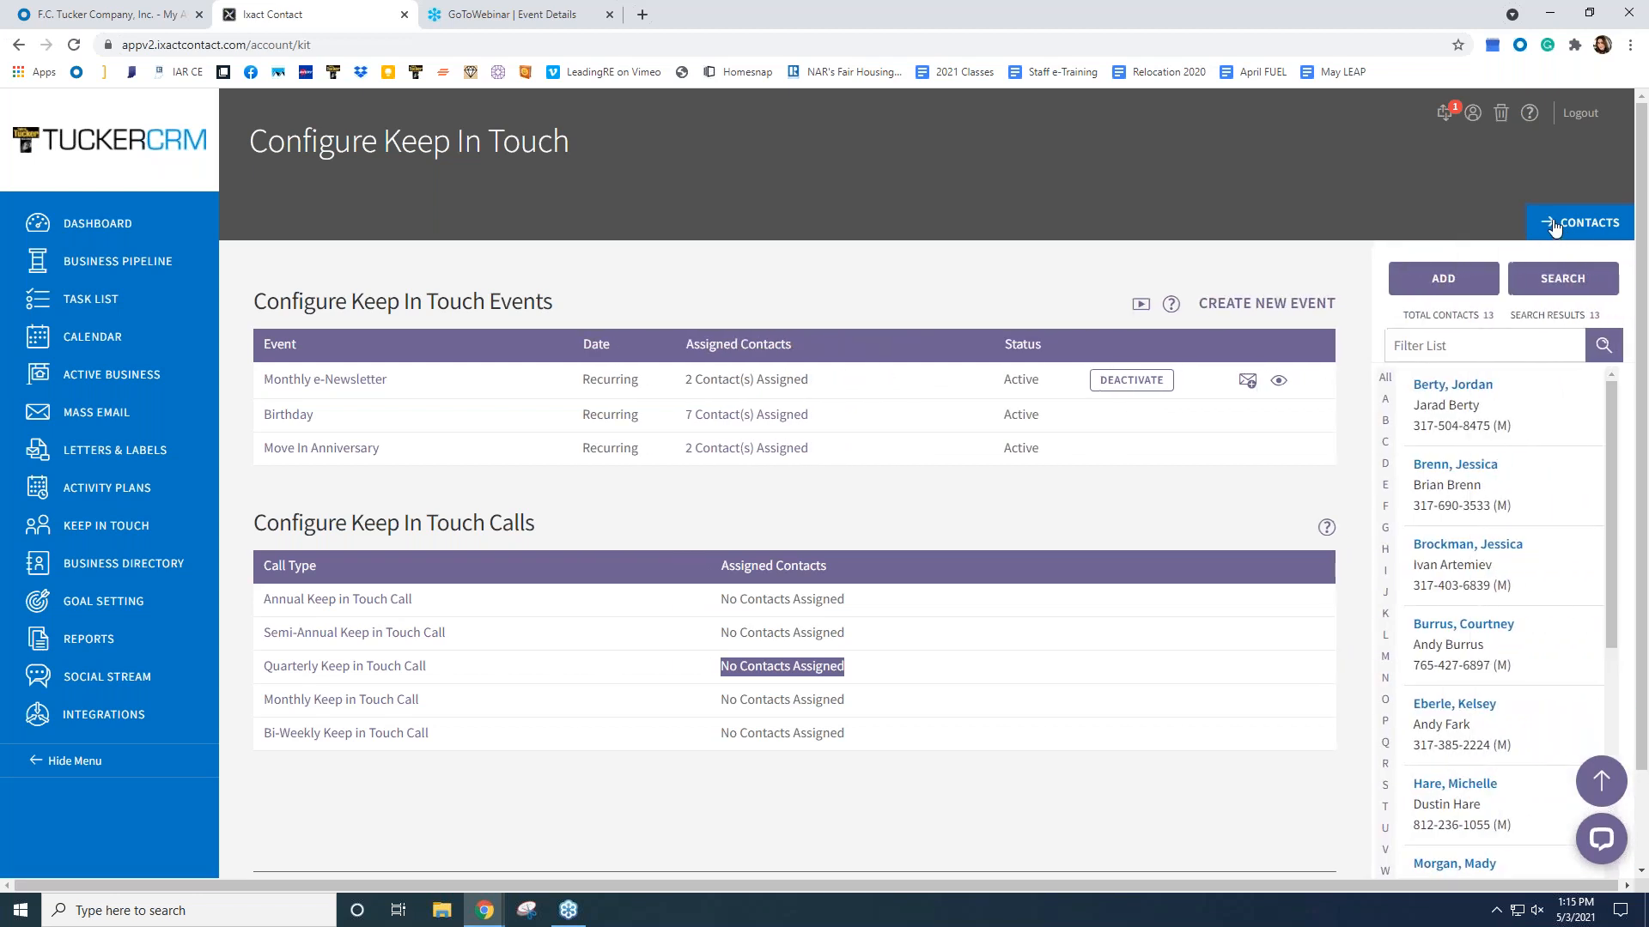
pyautogui.click(1596, 226)
pyautogui.click(1596, 225)
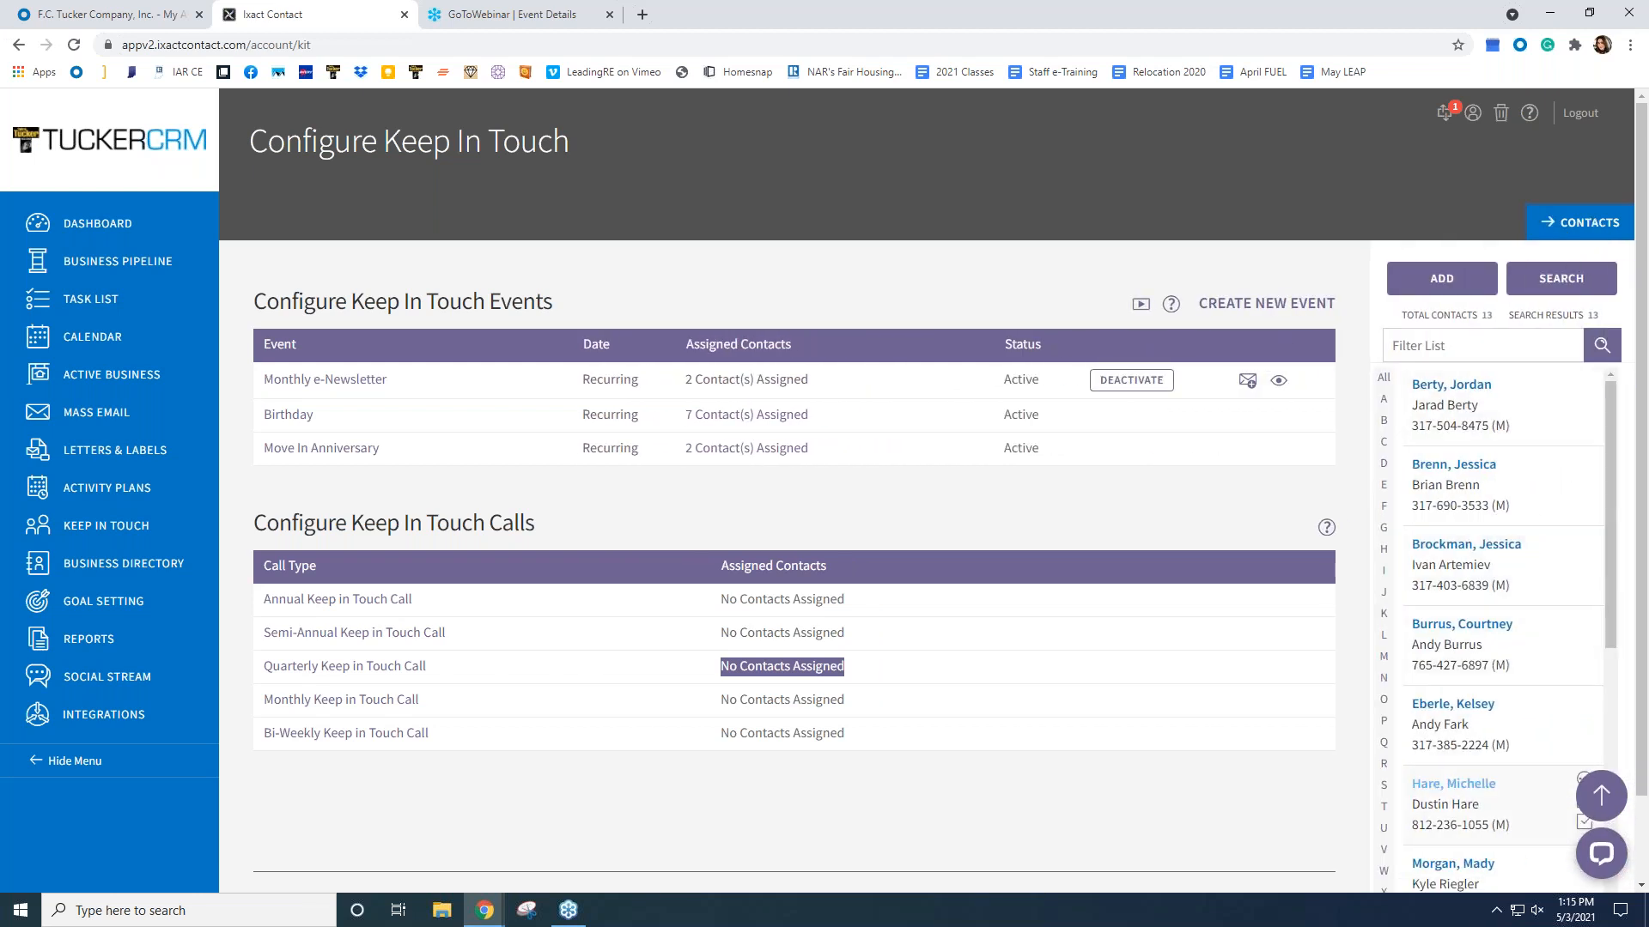
# - Open the contact search, view the advanced search's Contact Groups criteria, and switch to the simple search
pyautogui.click(1559, 285)
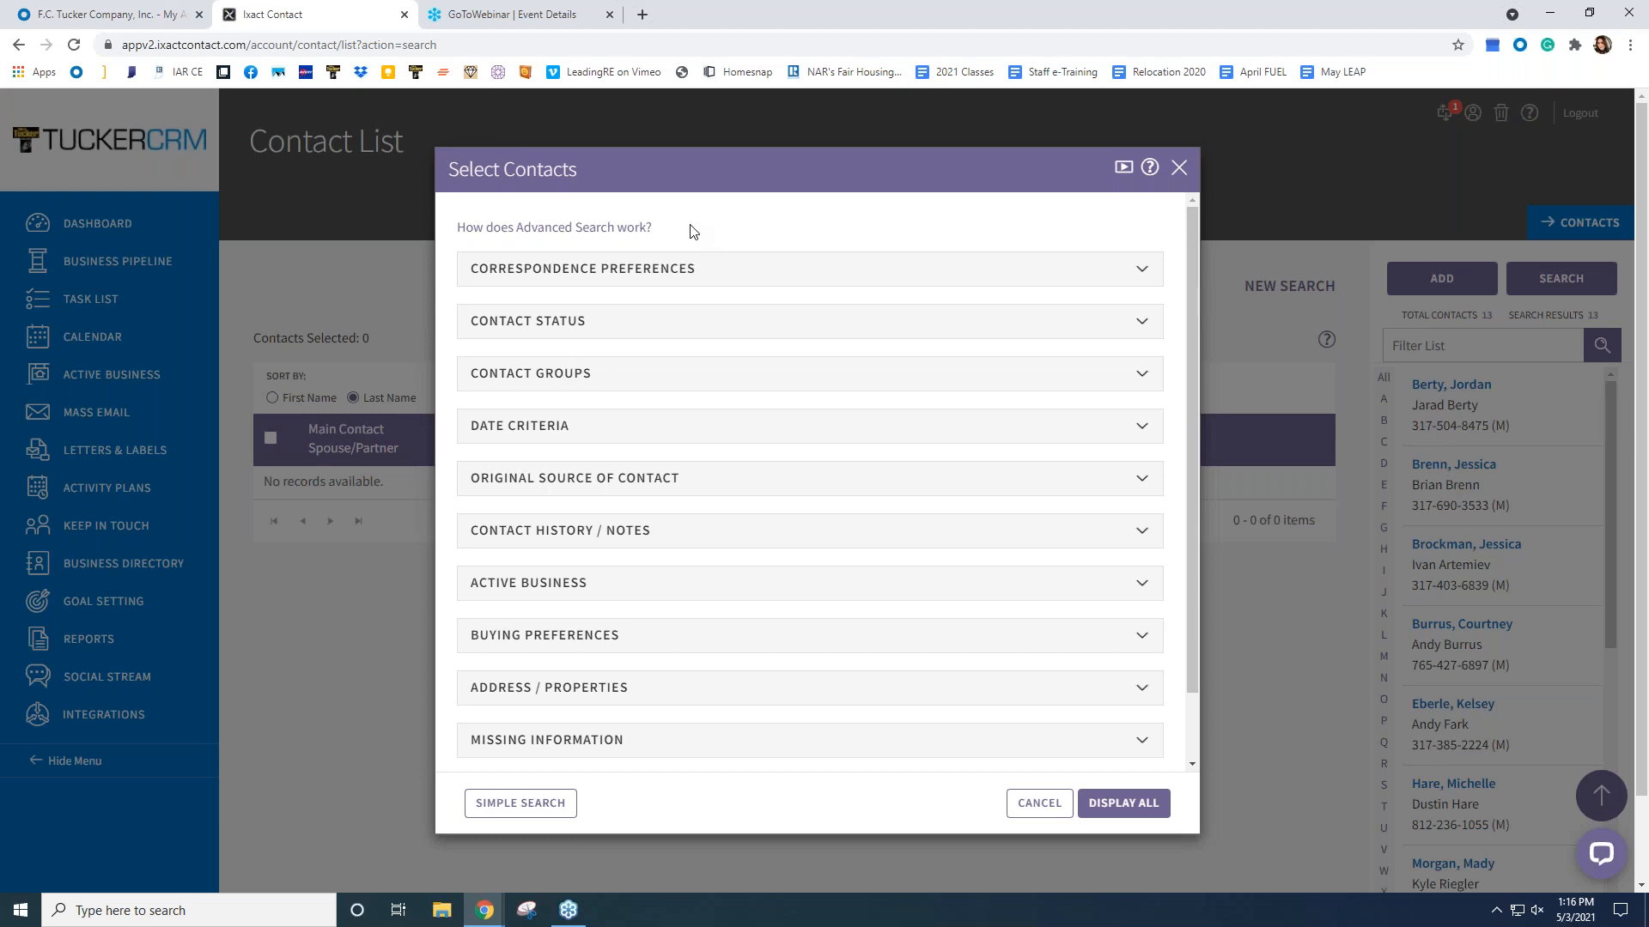
pyautogui.click(589, 385)
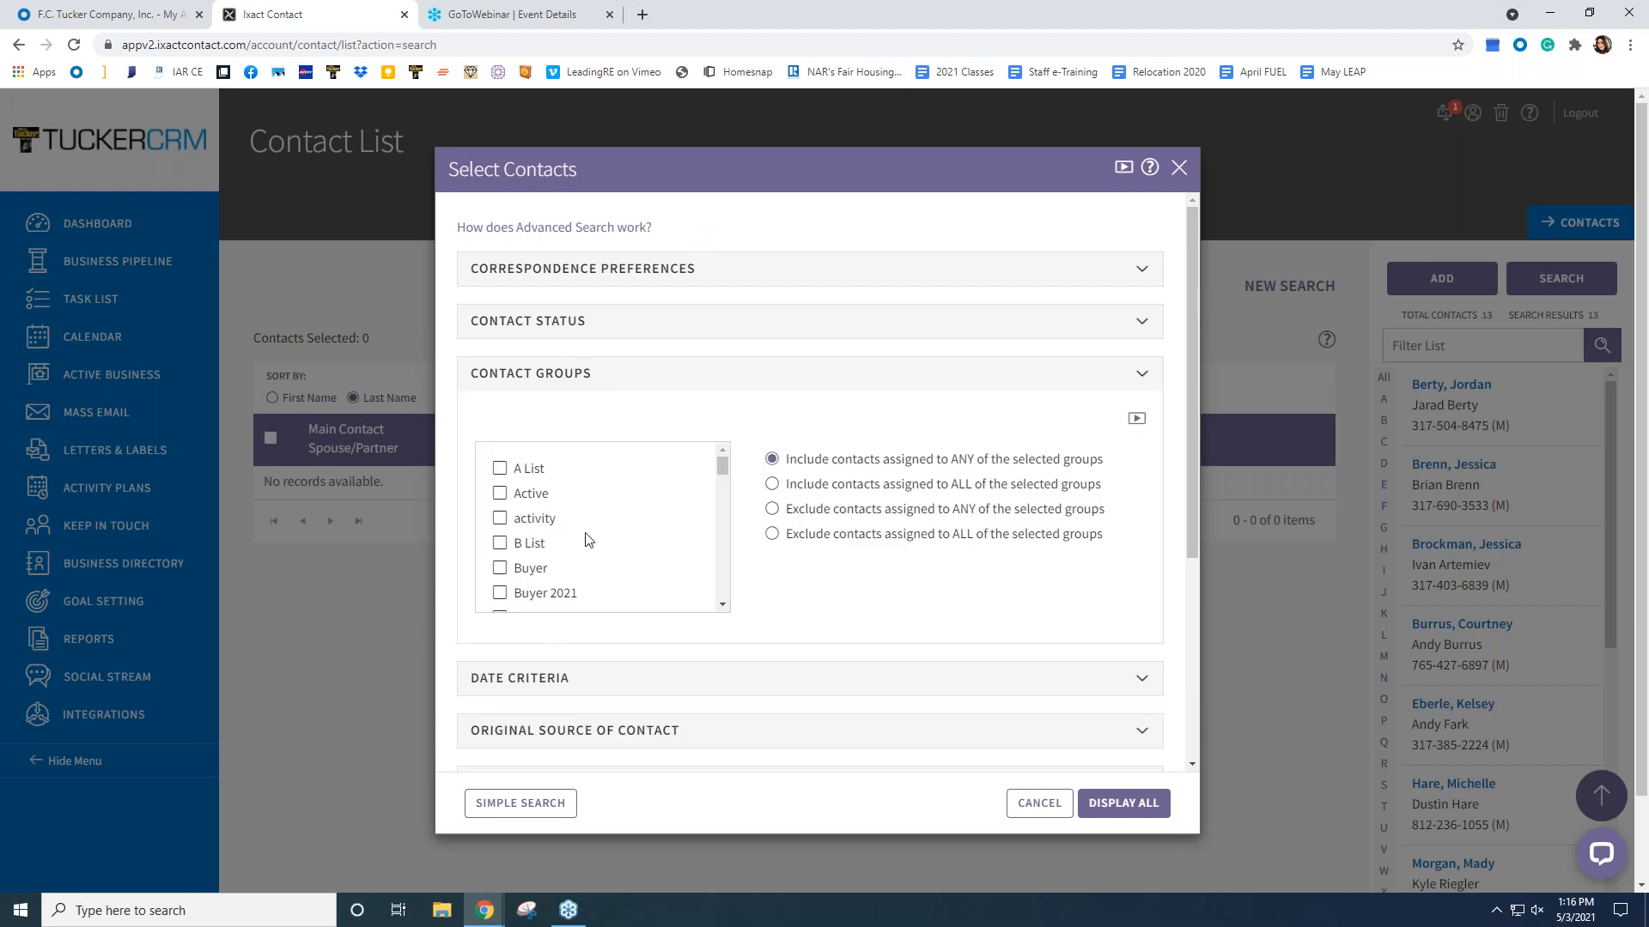
pyautogui.click(592, 386)
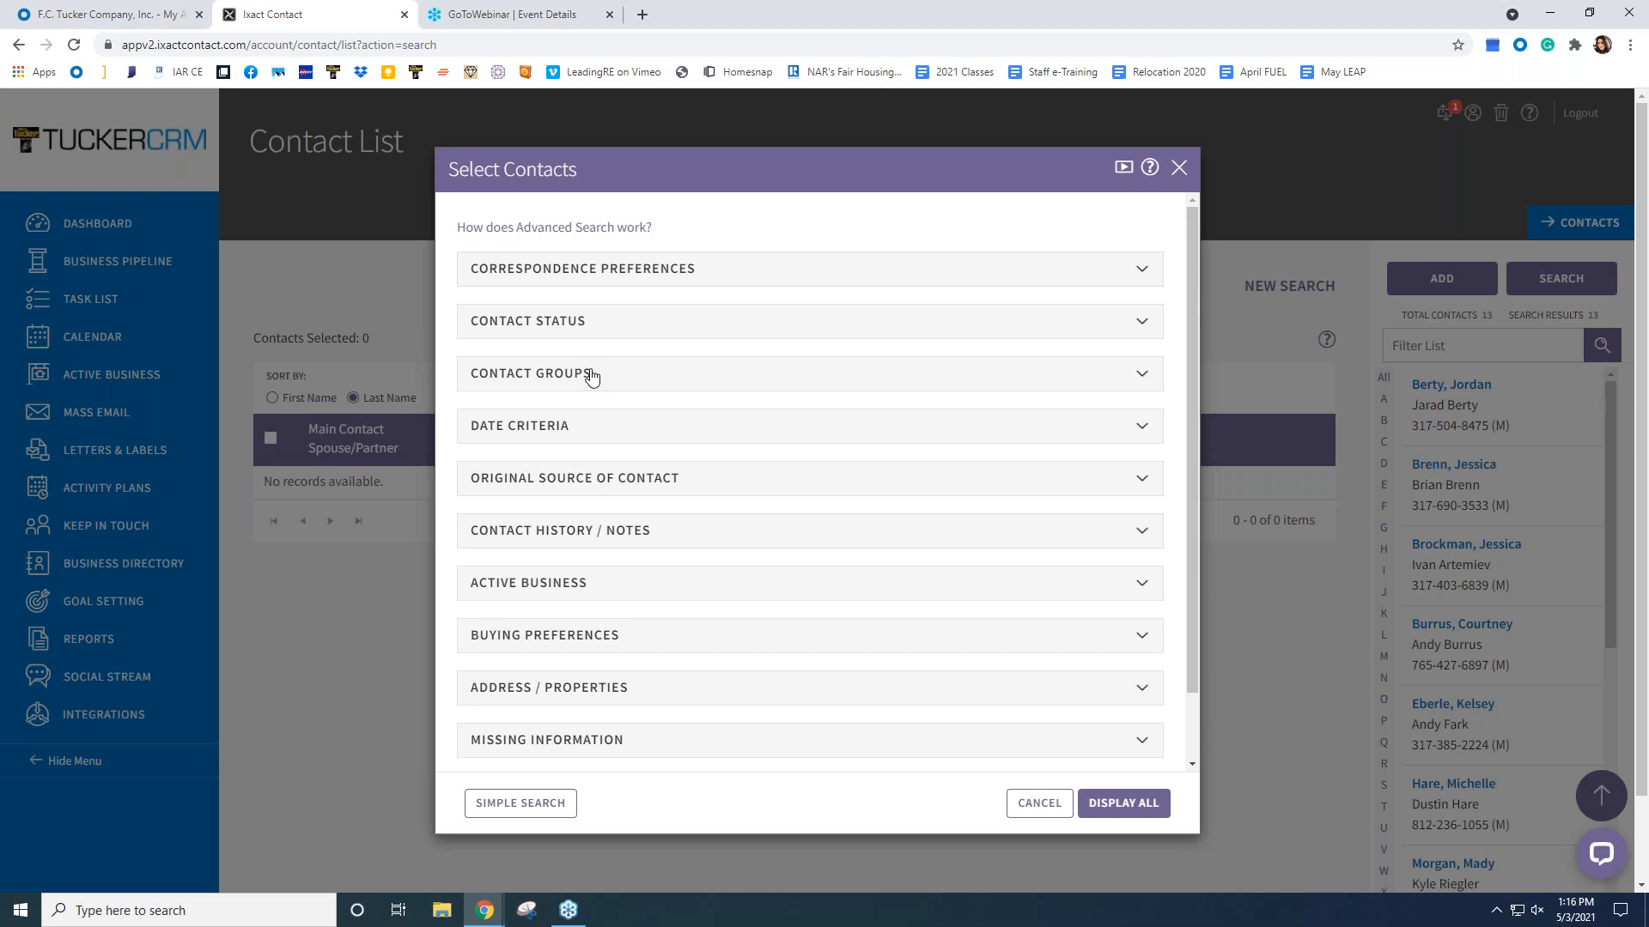
pyautogui.click(524, 807)
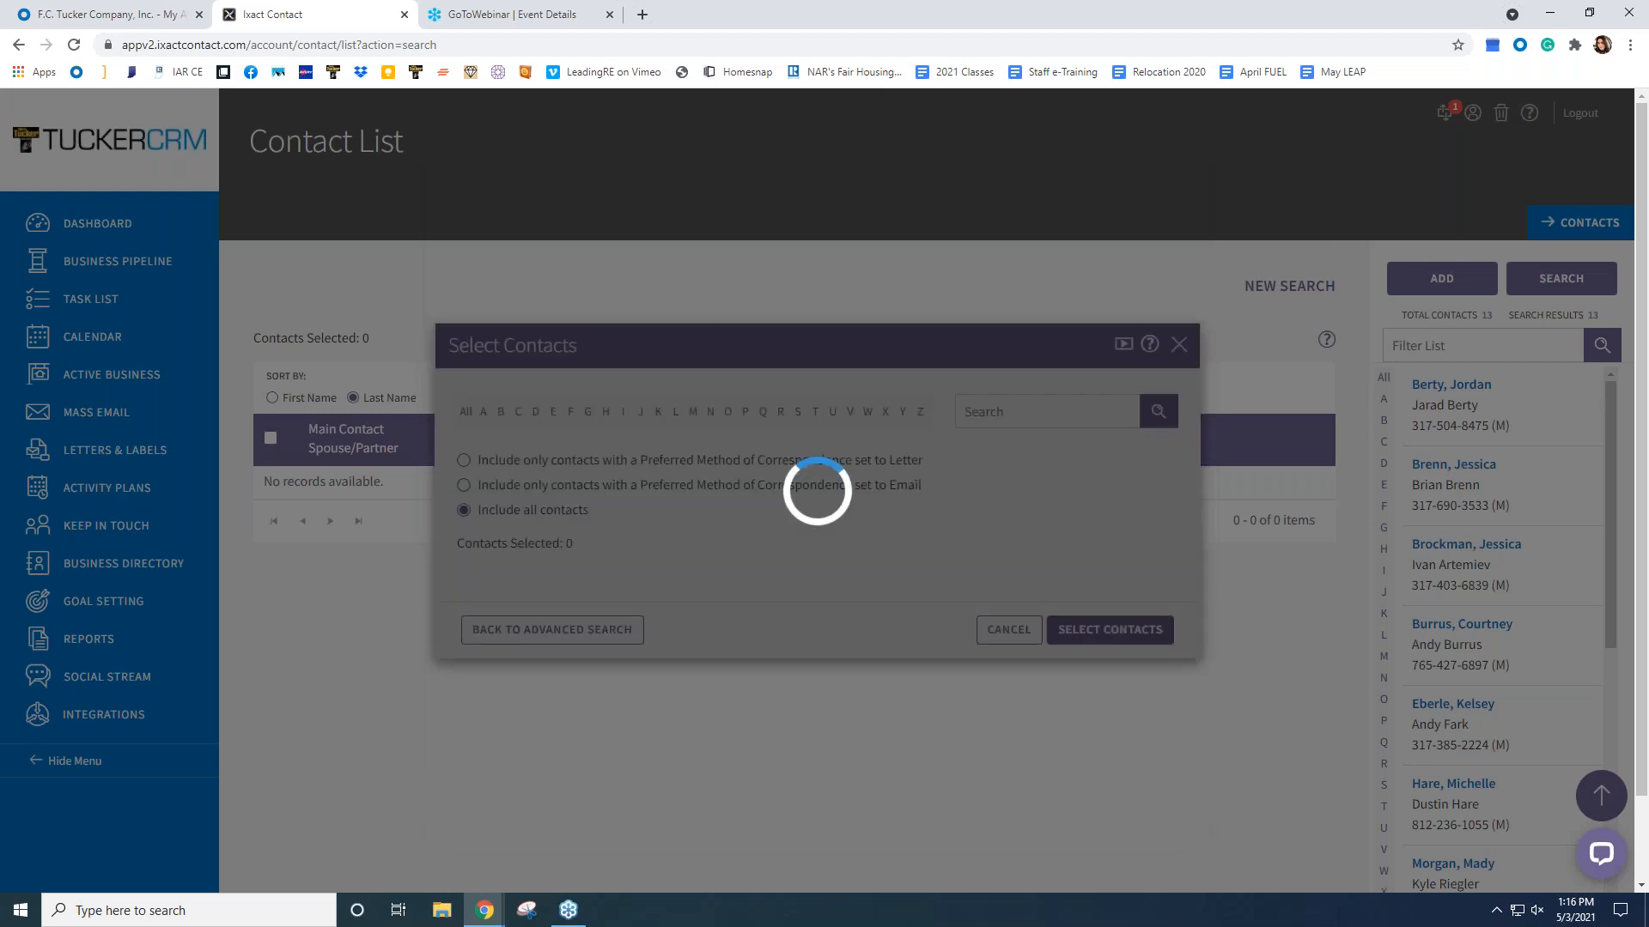
# - Choose Barack Obama and Brittany Spears from the simple search list as the contacts to display
pyautogui.scroll(-2, 809, 471)
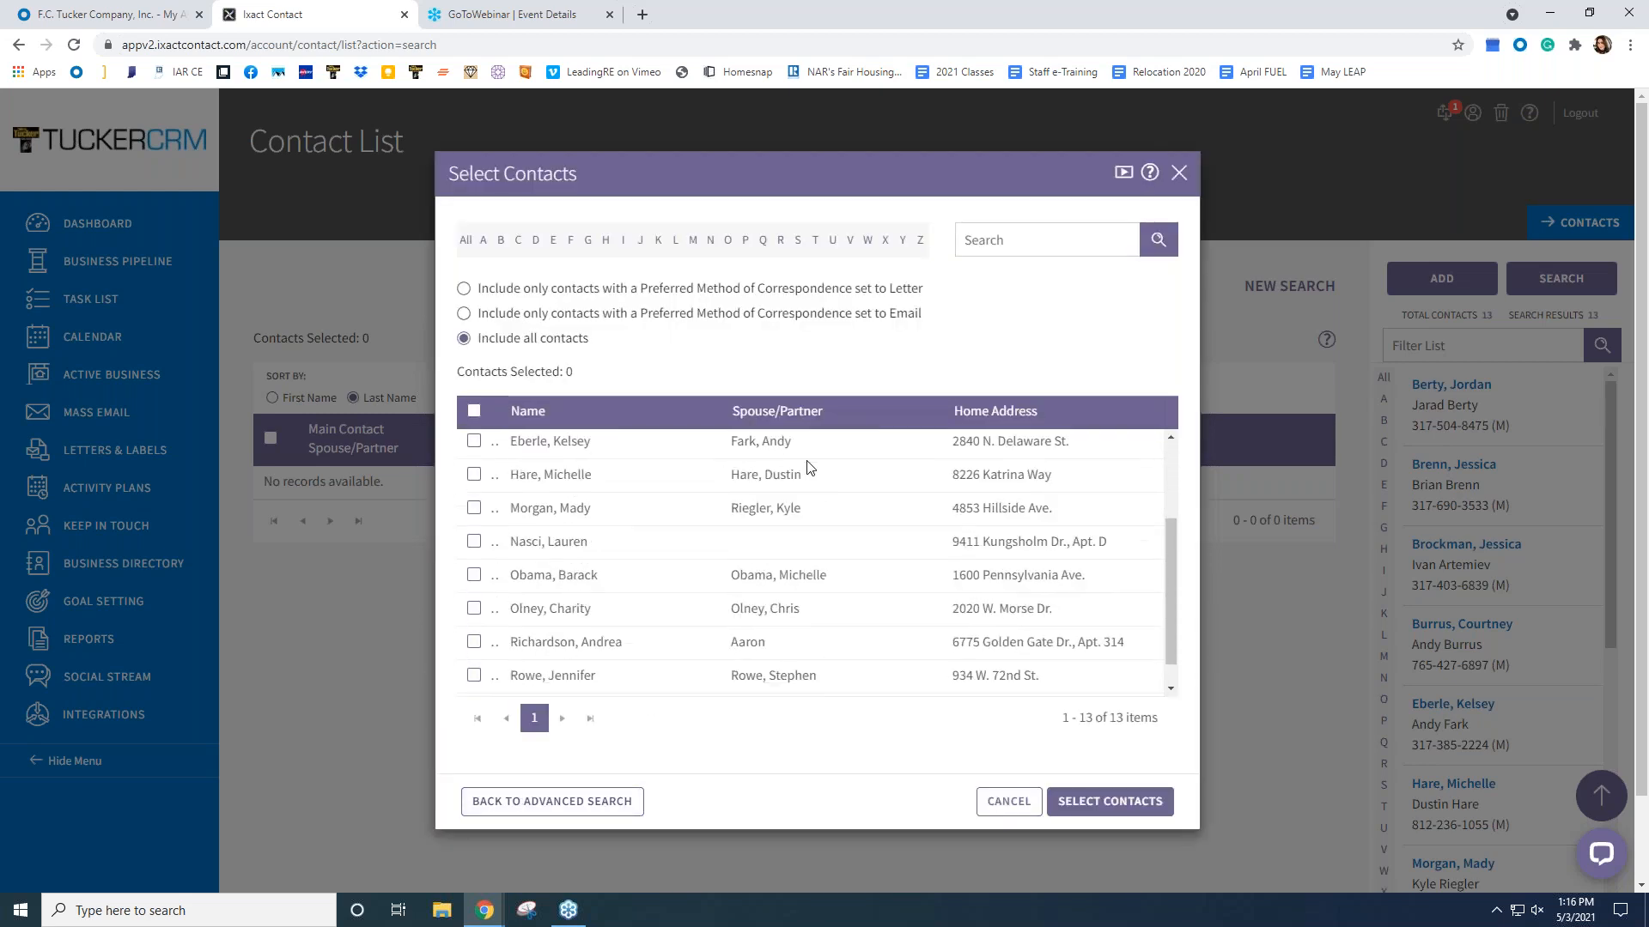
pyautogui.scroll(2, 844, 530)
pyautogui.scroll(-2, 847, 533)
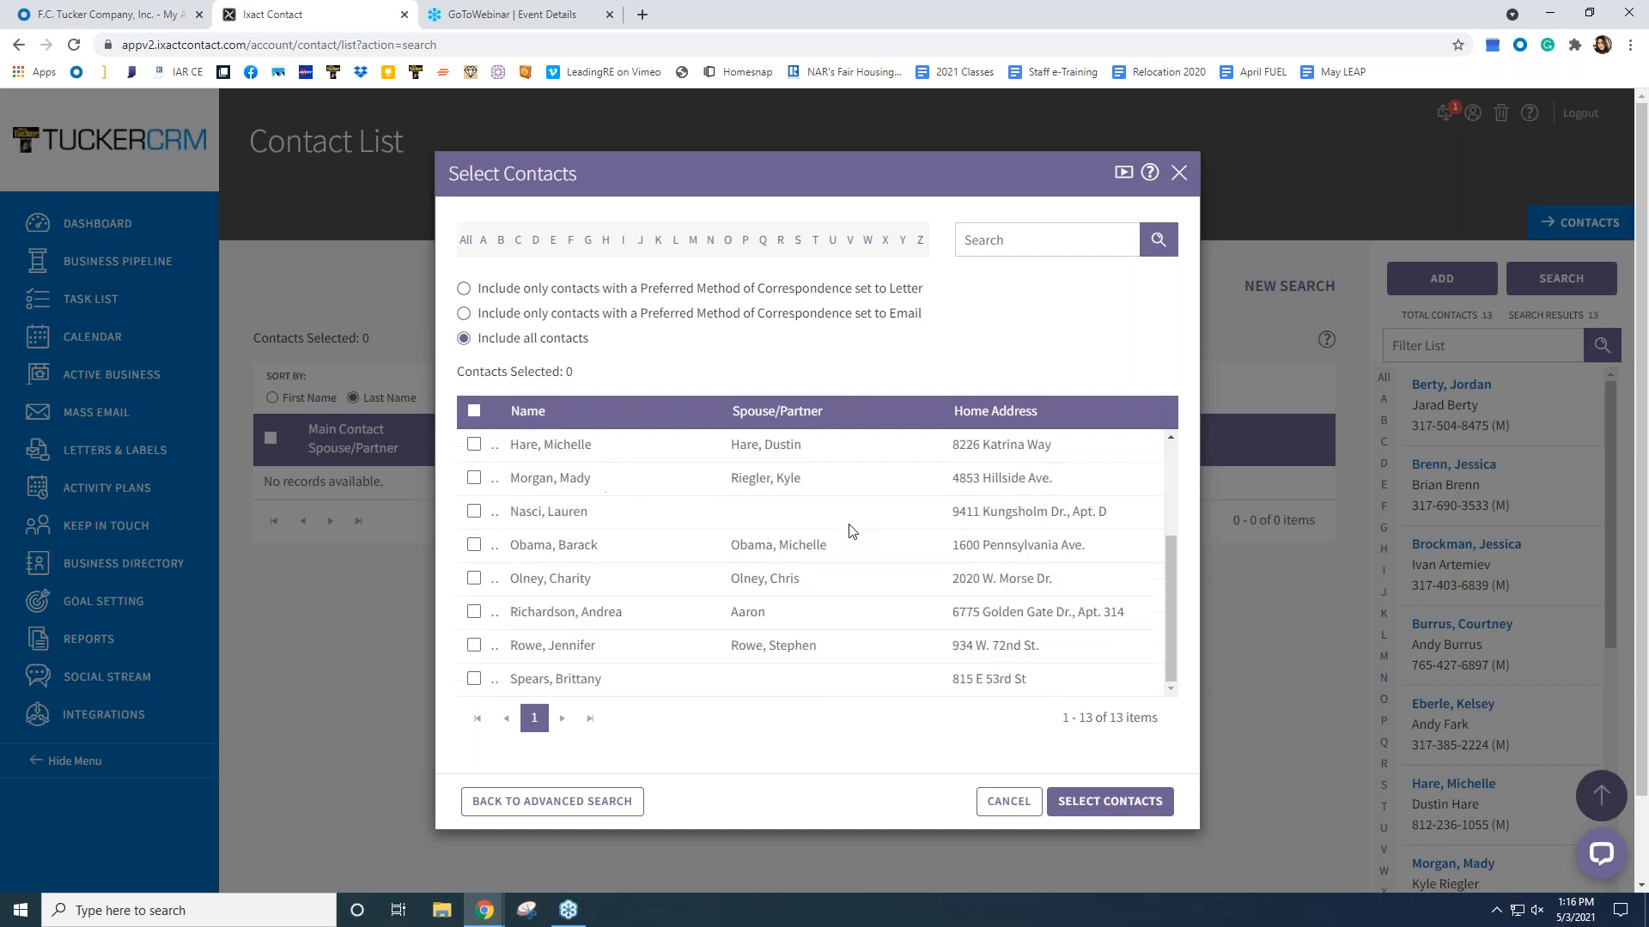
pyautogui.scroll(2, 853, 533)
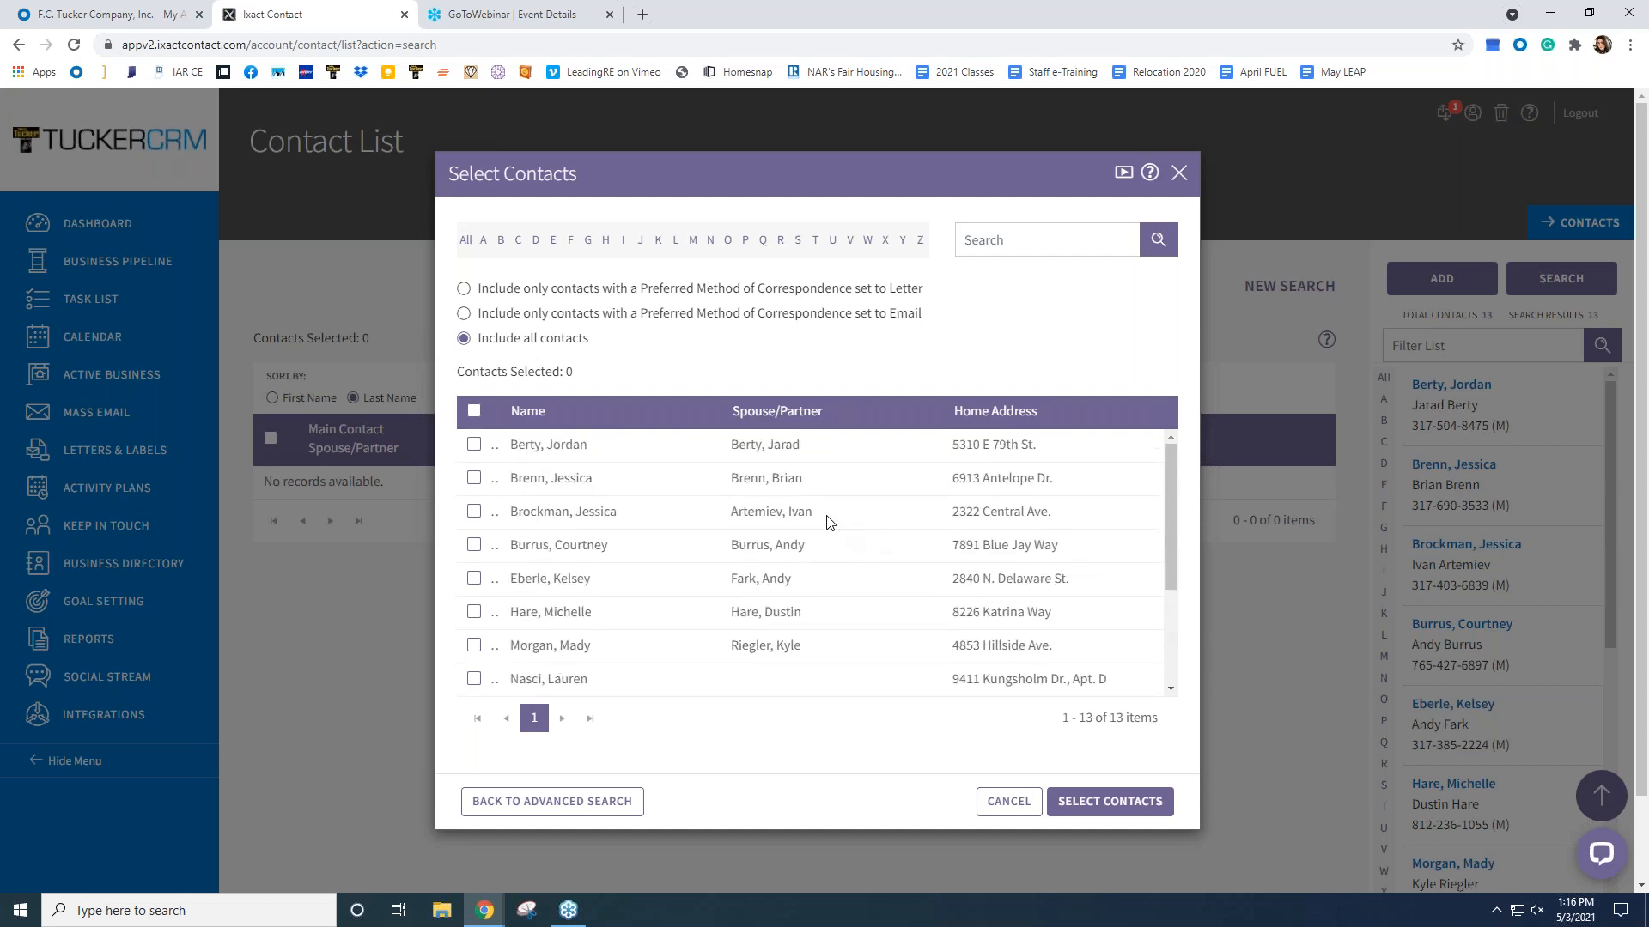
pyautogui.scroll(-1, 526, 498)
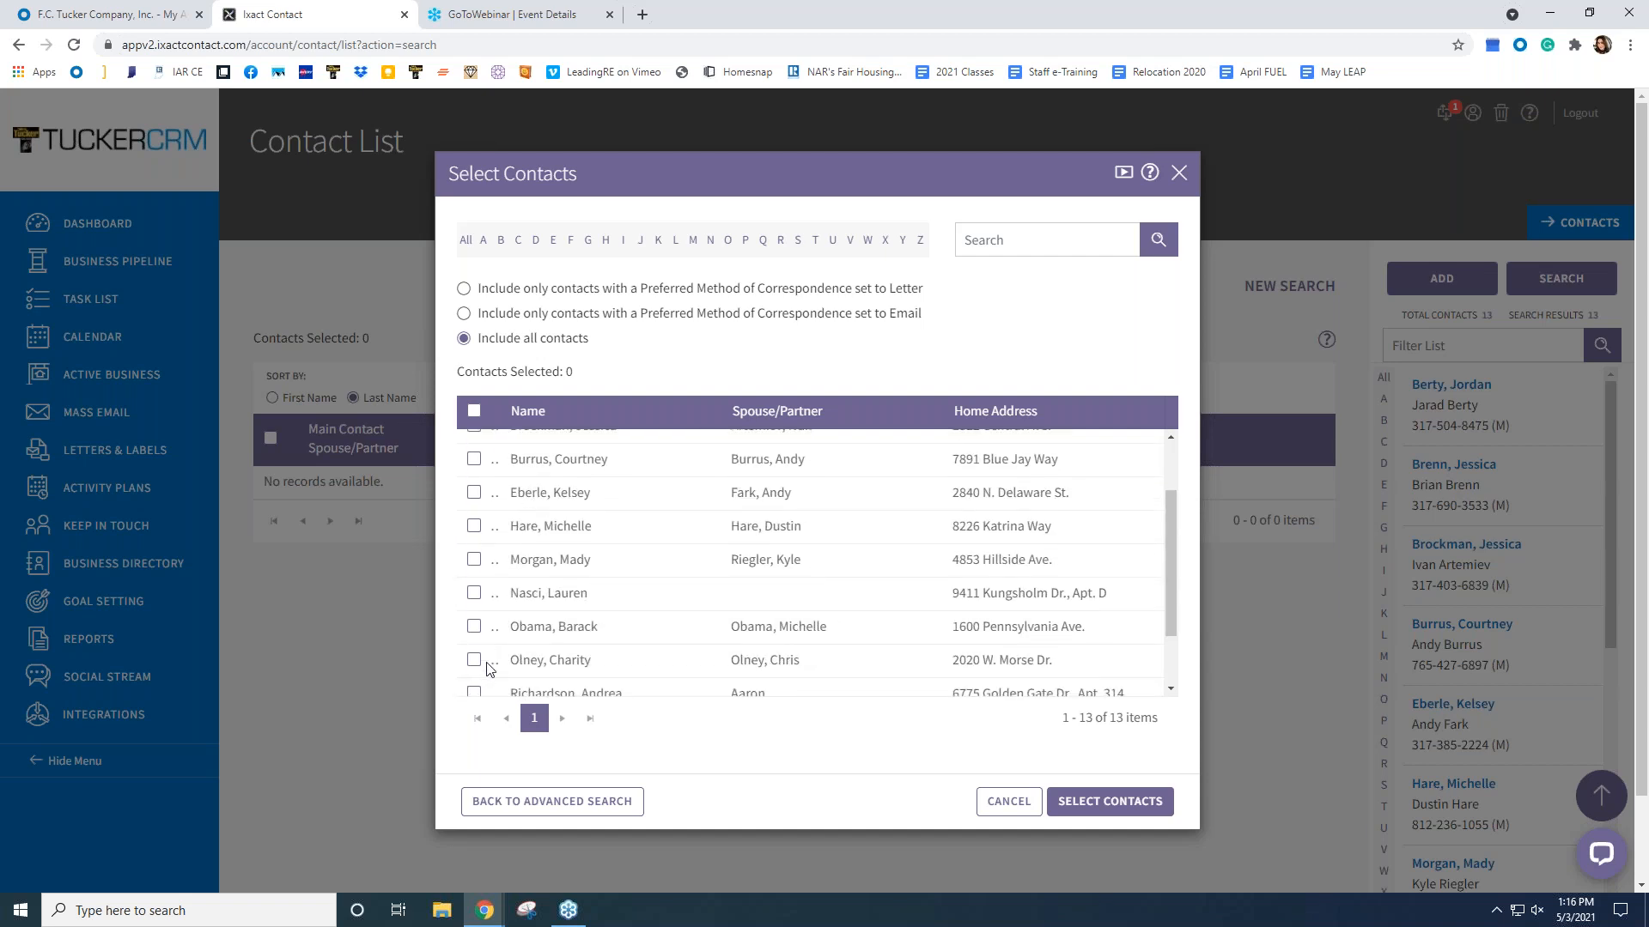
pyautogui.click(474, 625)
pyautogui.scroll(-3, 896, 535)
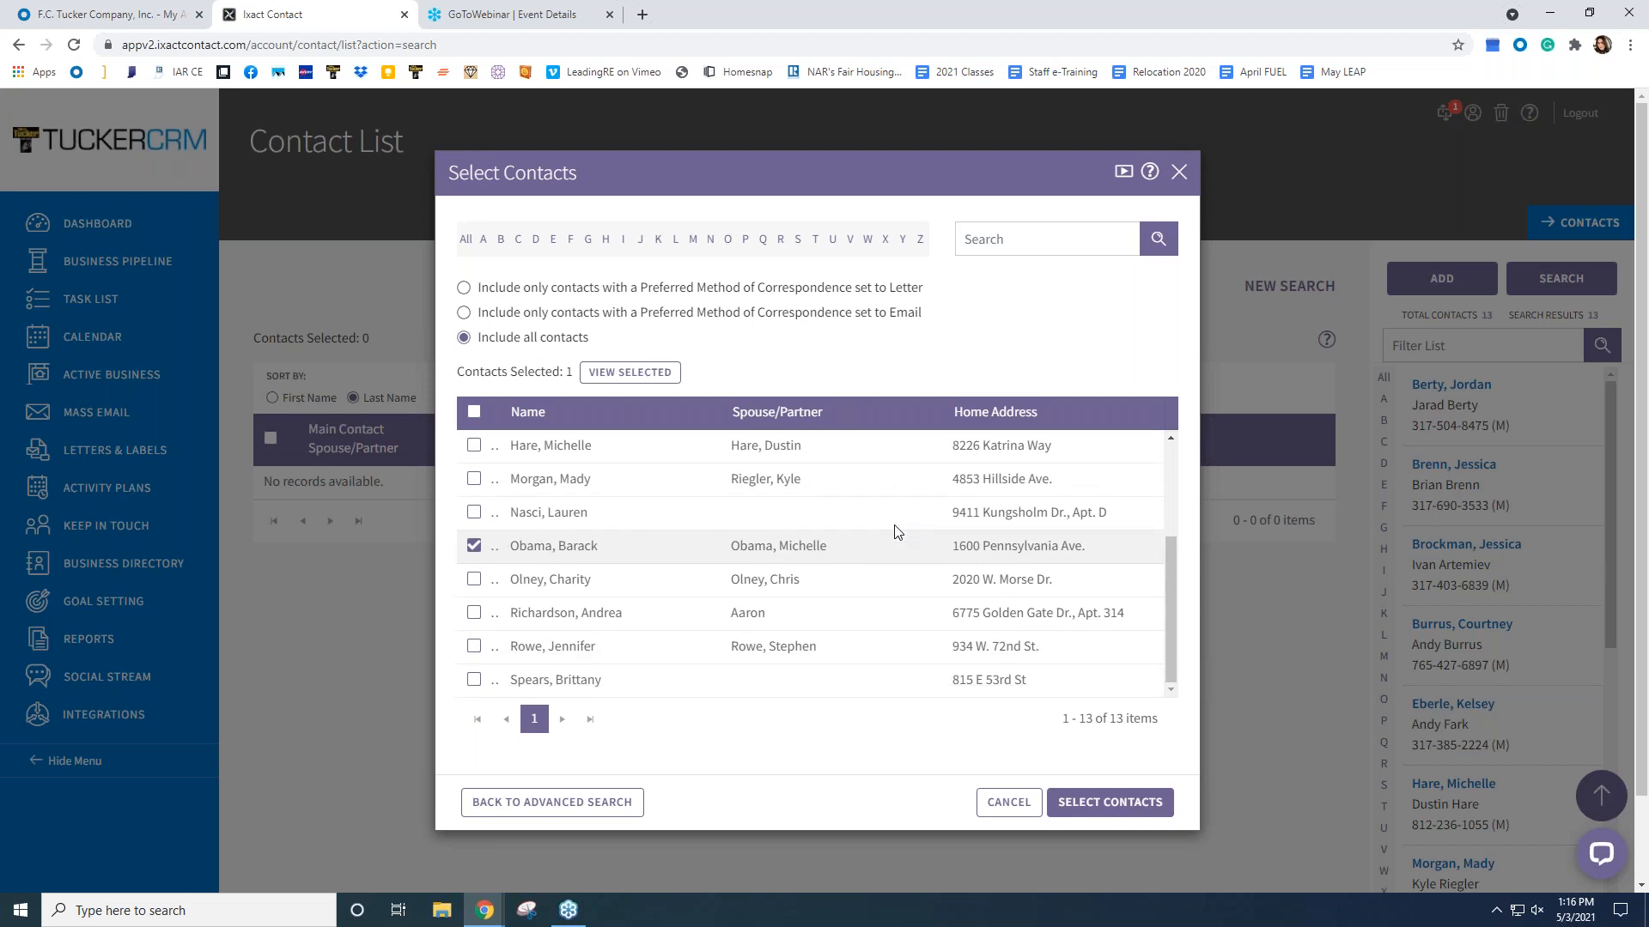
pyautogui.click(474, 680)
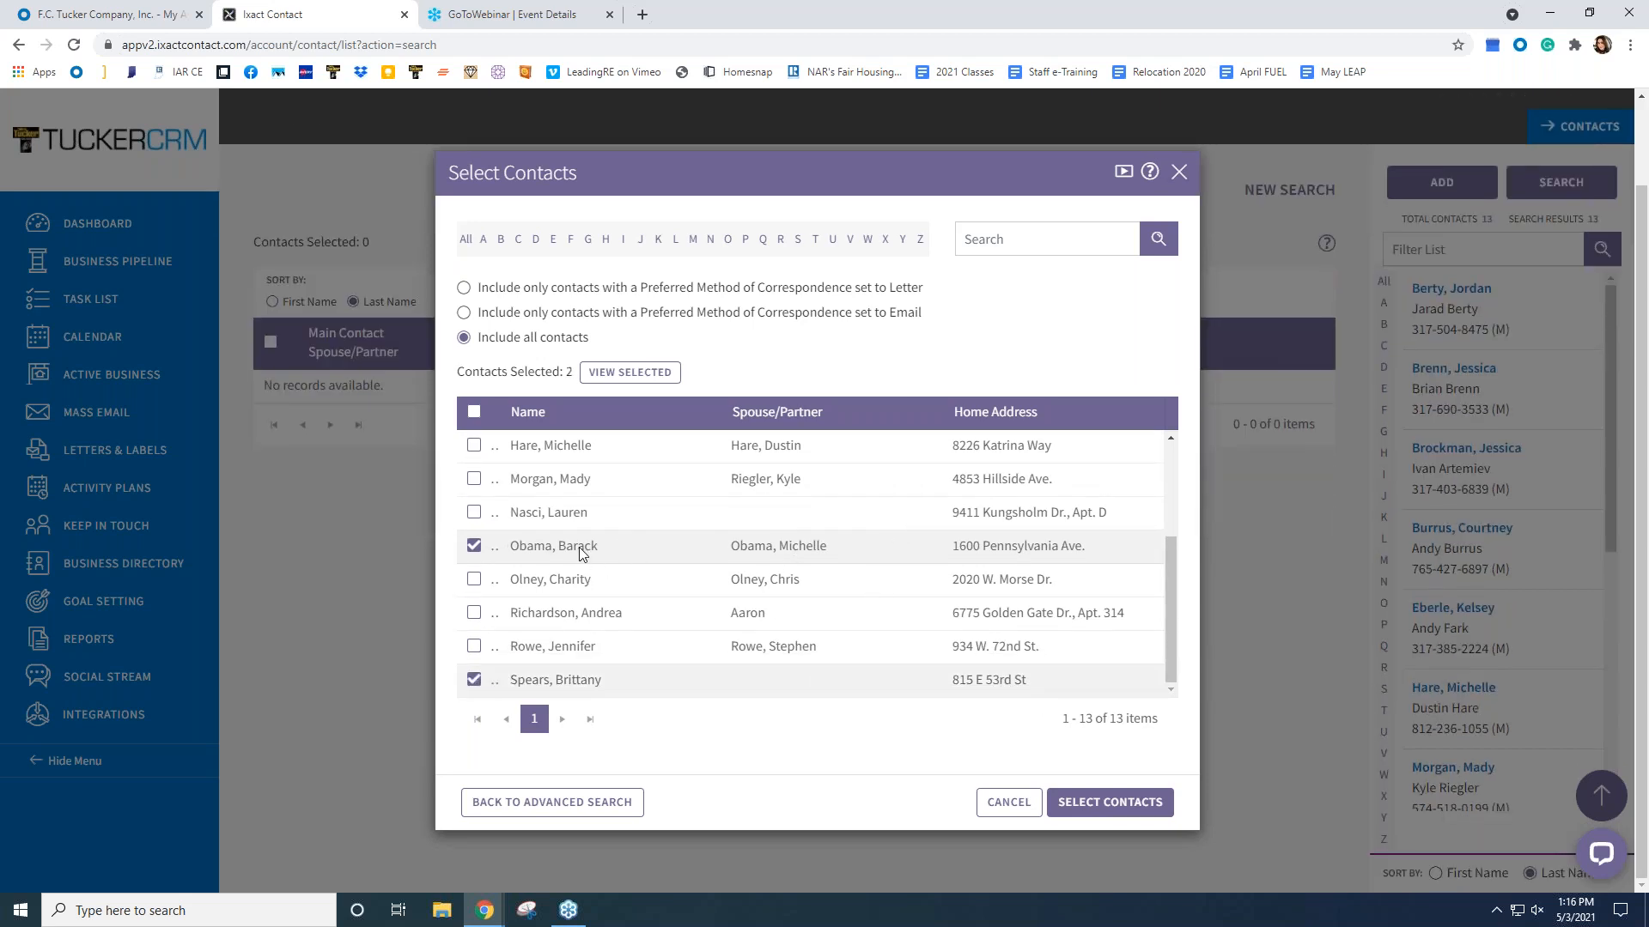
pyautogui.click(1099, 809)
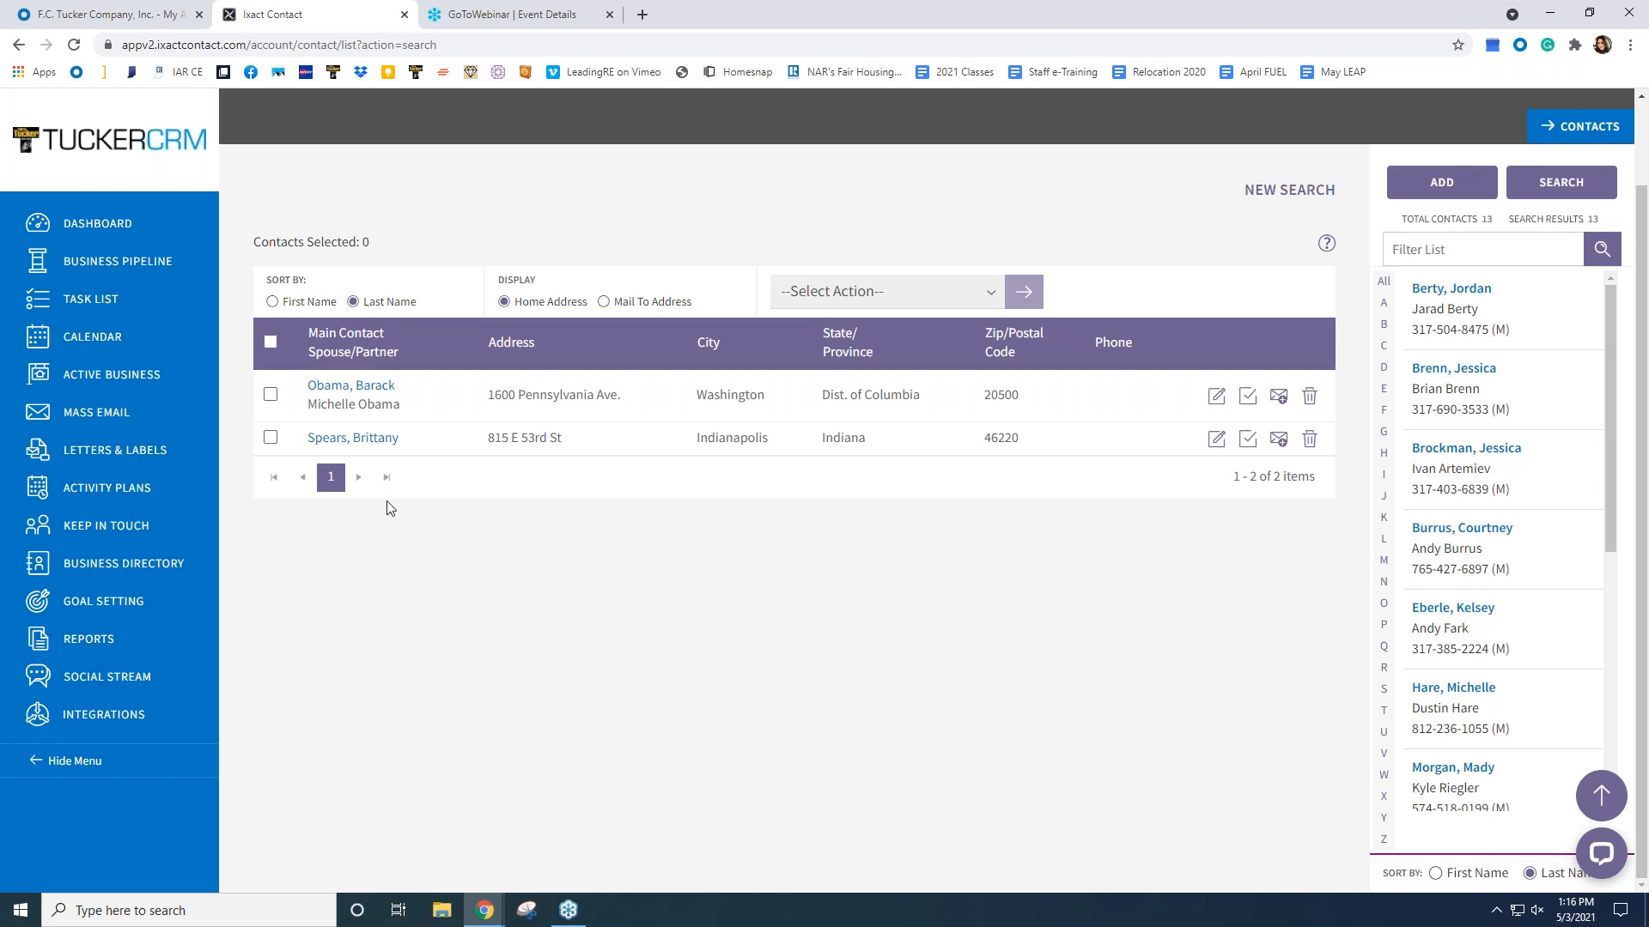
# - Mark both contacts in the Contact List as selected for a mass action
pyautogui.click(268, 343)
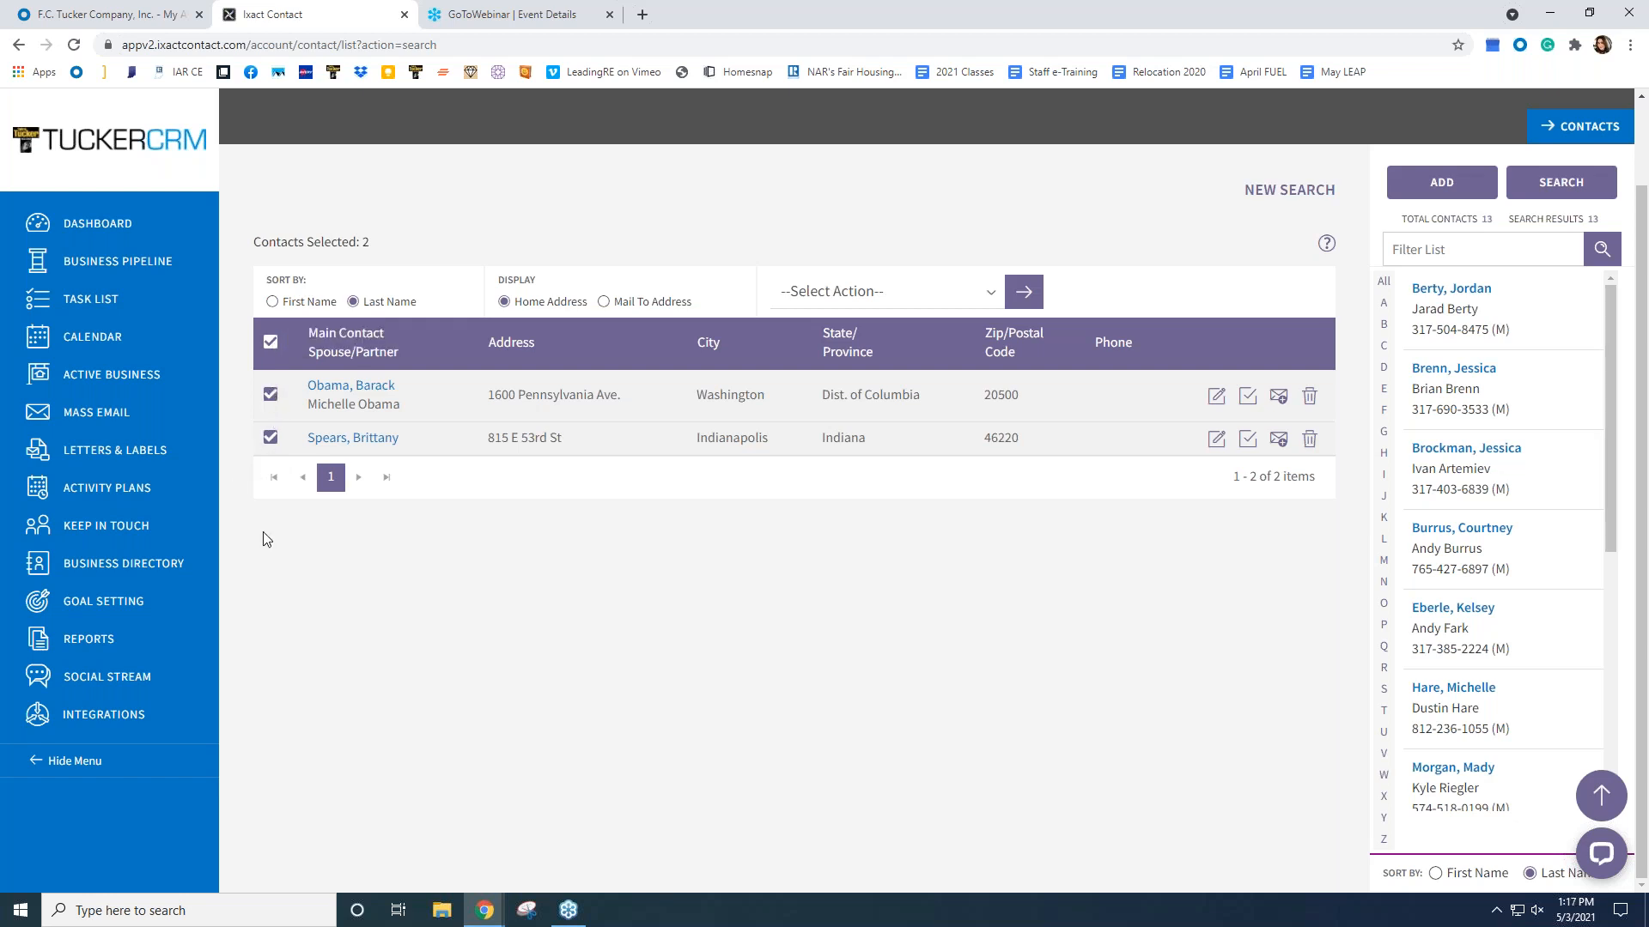
pyautogui.click(271, 395)
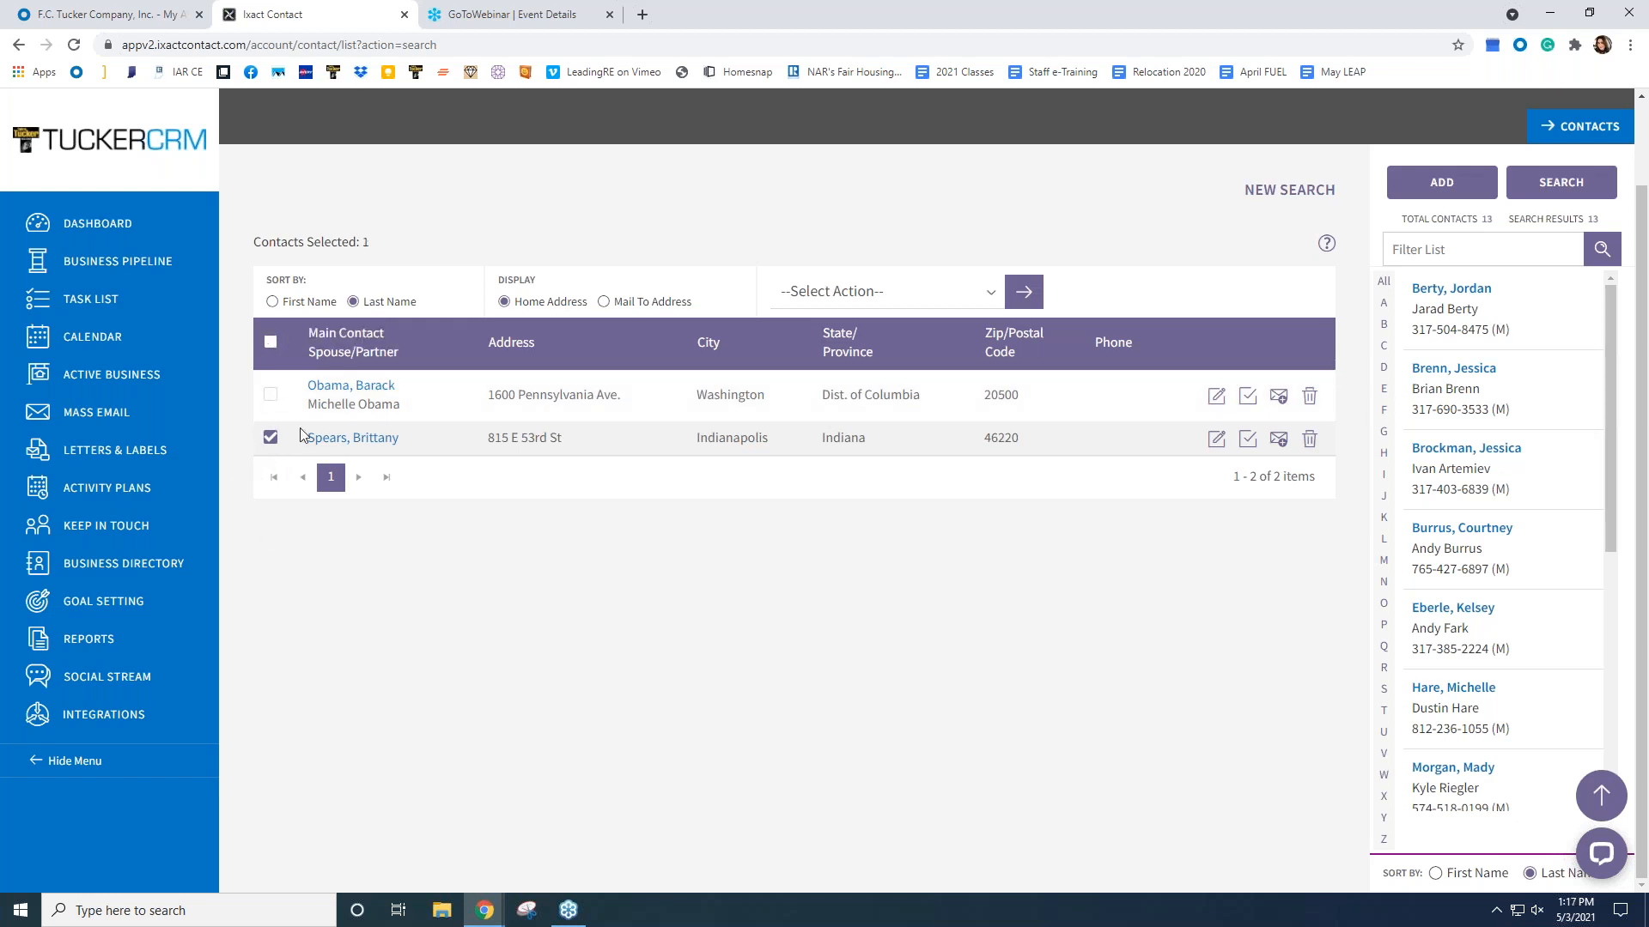
pyautogui.click(269, 342)
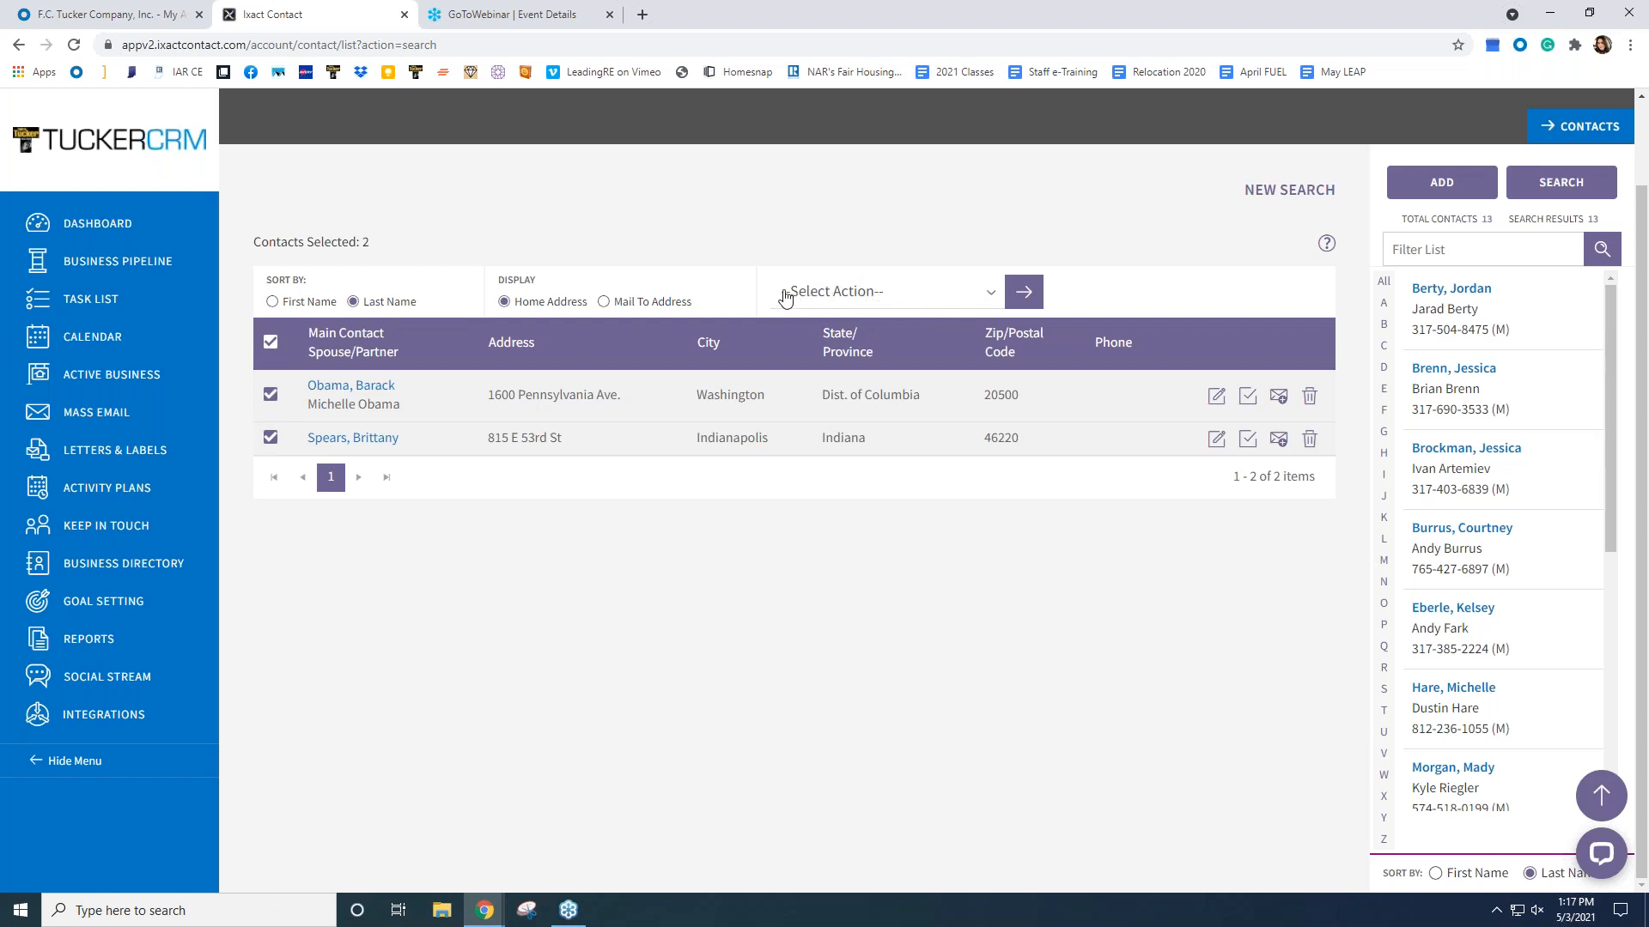
# - Start the Mass Assign Keep in Touch Call action for the two selected contacts, with 5/3/2021 as the start date
pyautogui.click(959, 297)
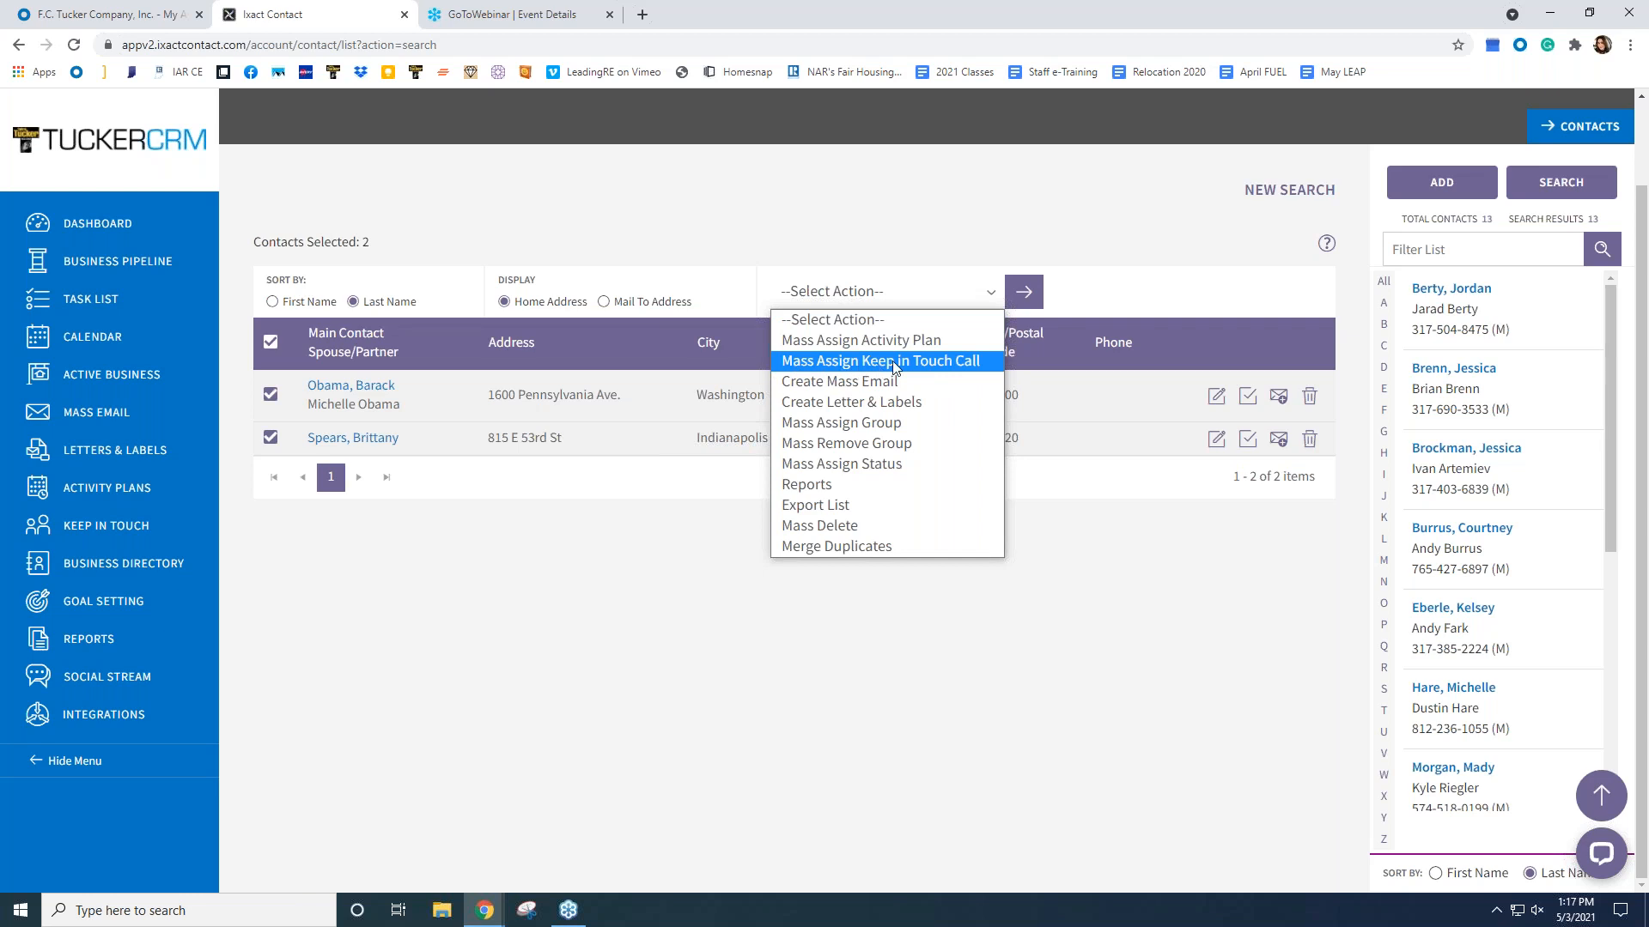
pyautogui.click(930, 359)
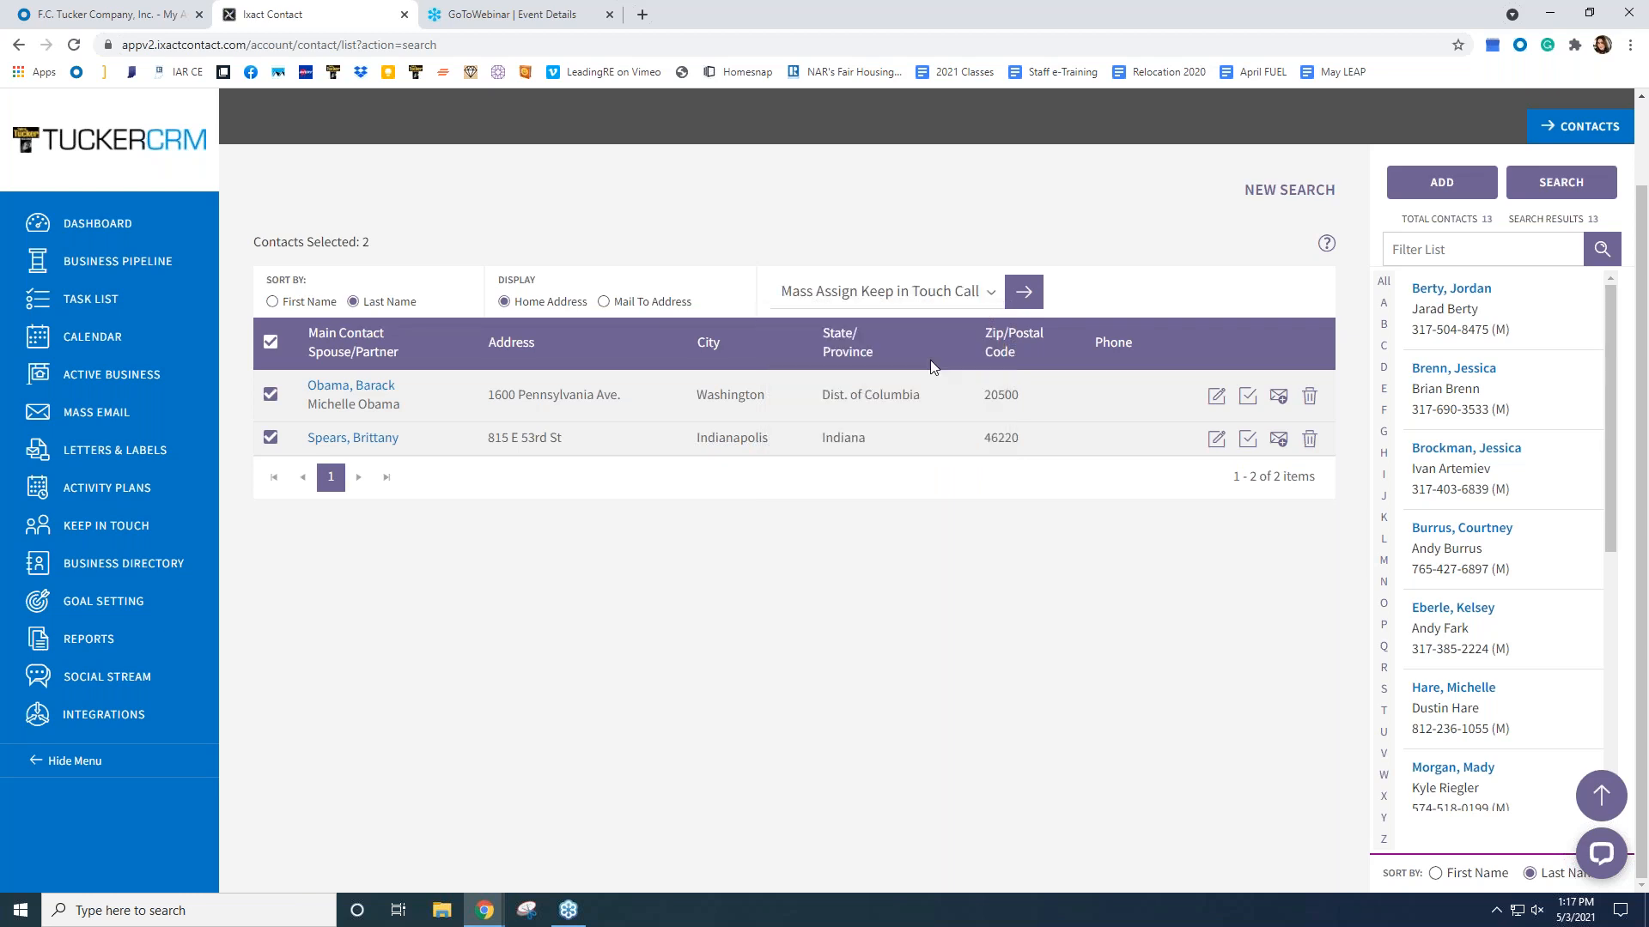
pyautogui.click(1015, 303)
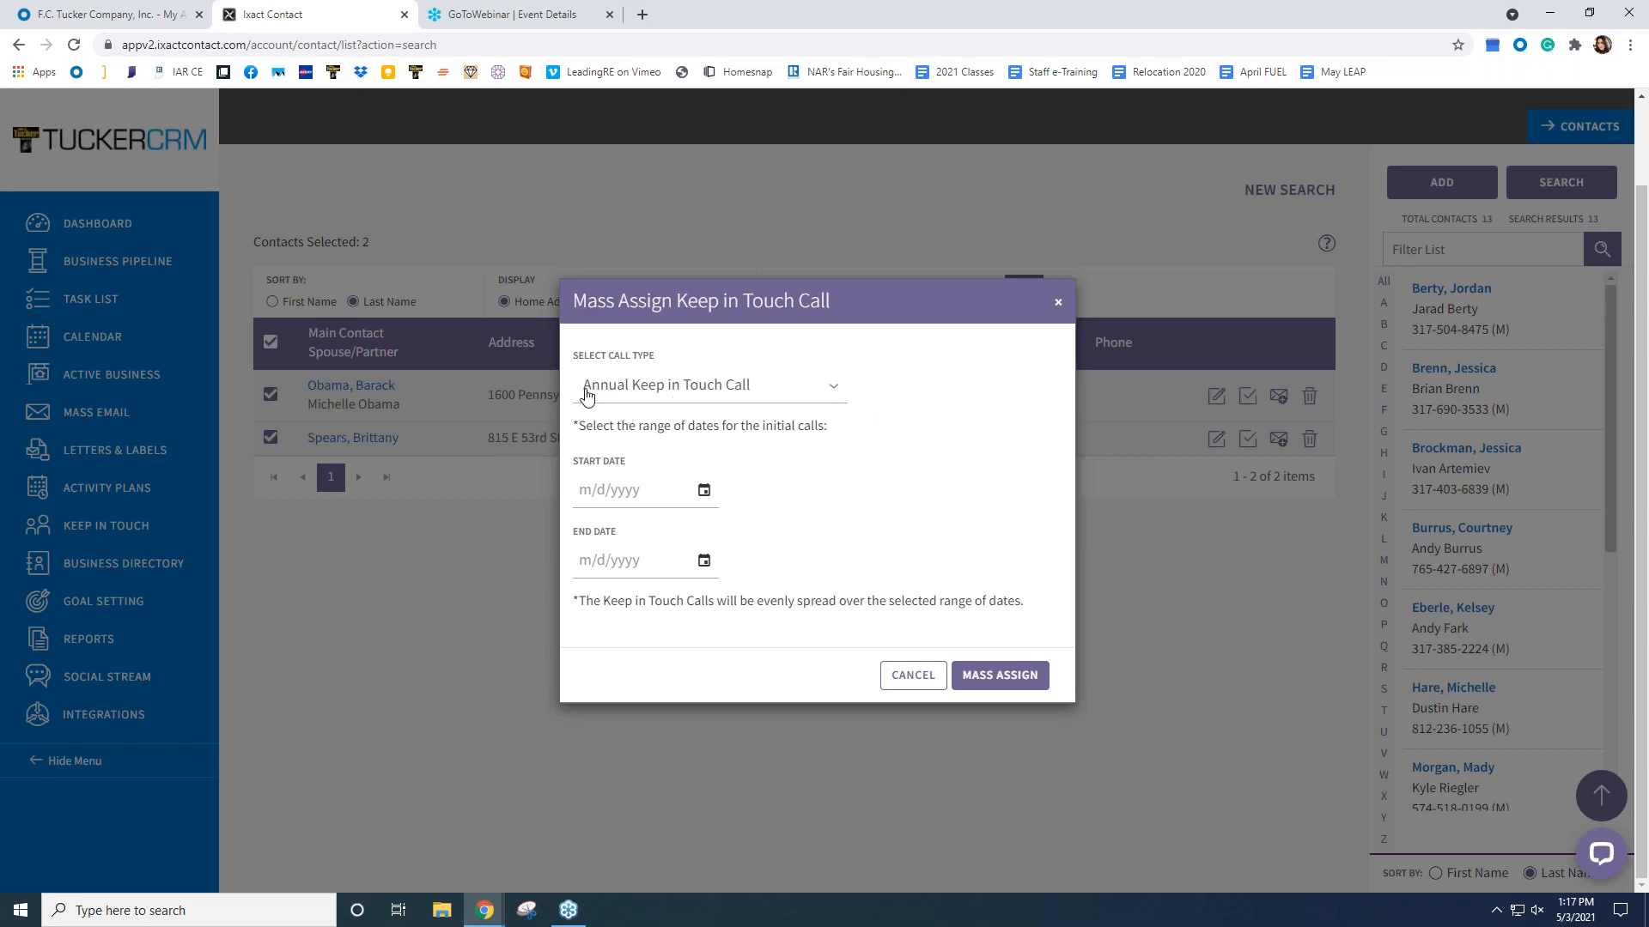
pyautogui.click(704, 491)
pyautogui.click(651, 642)
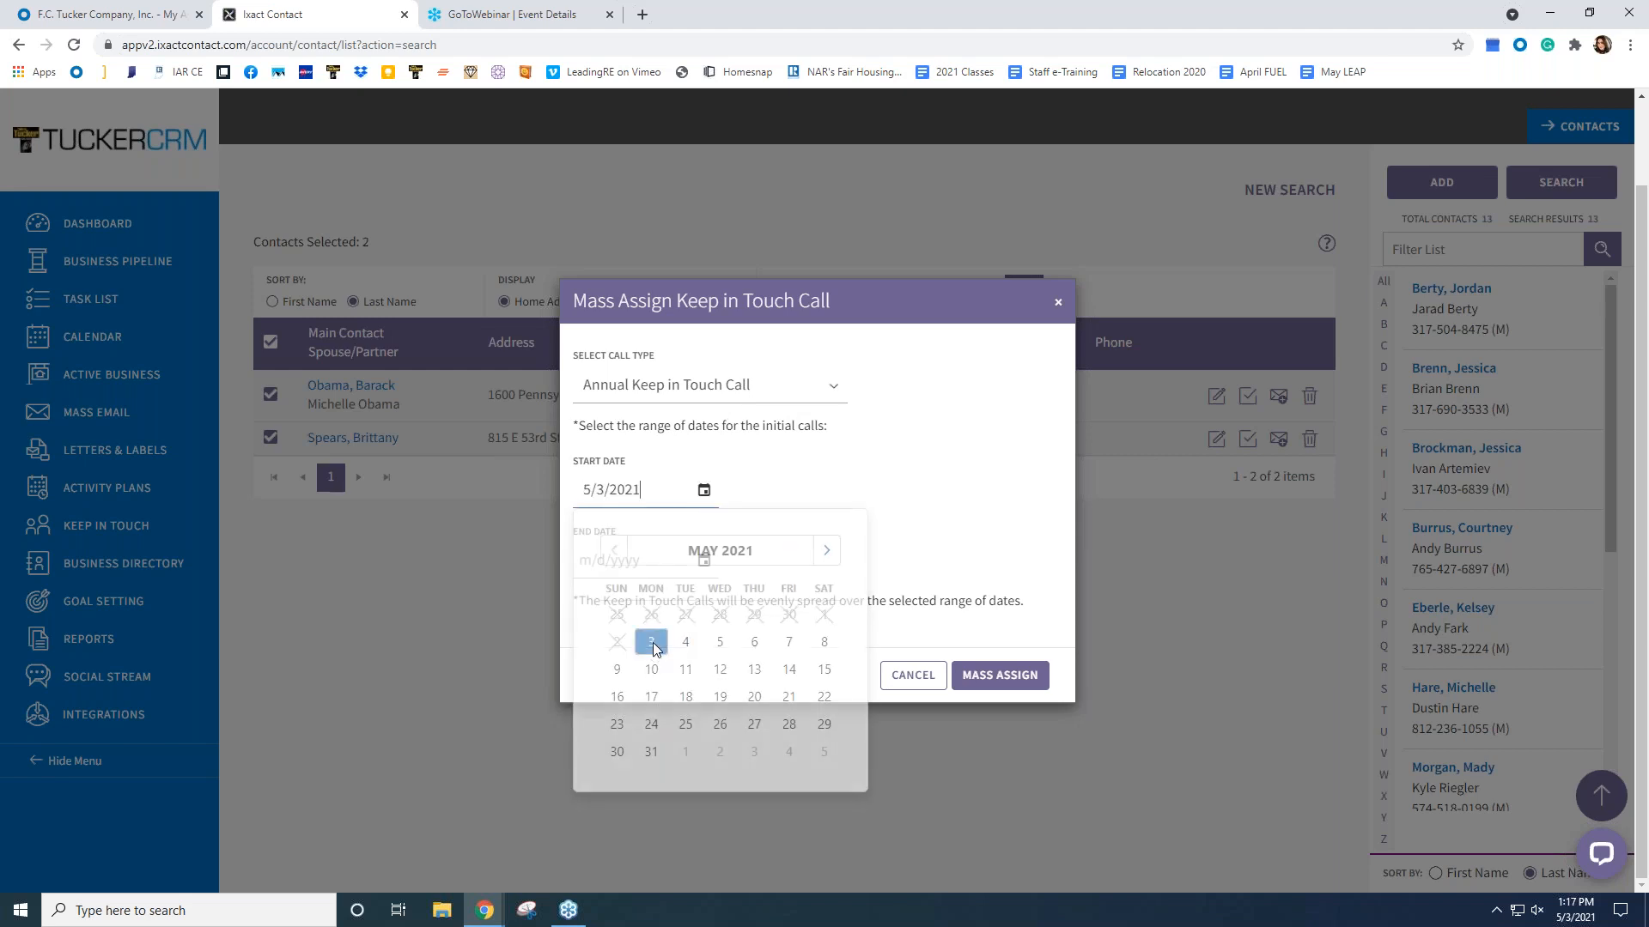
# - Set the end date to 5/3/2022 and mass assign the Annual Keep in Touch Call to the selected contacts
pyautogui.click(704, 560)
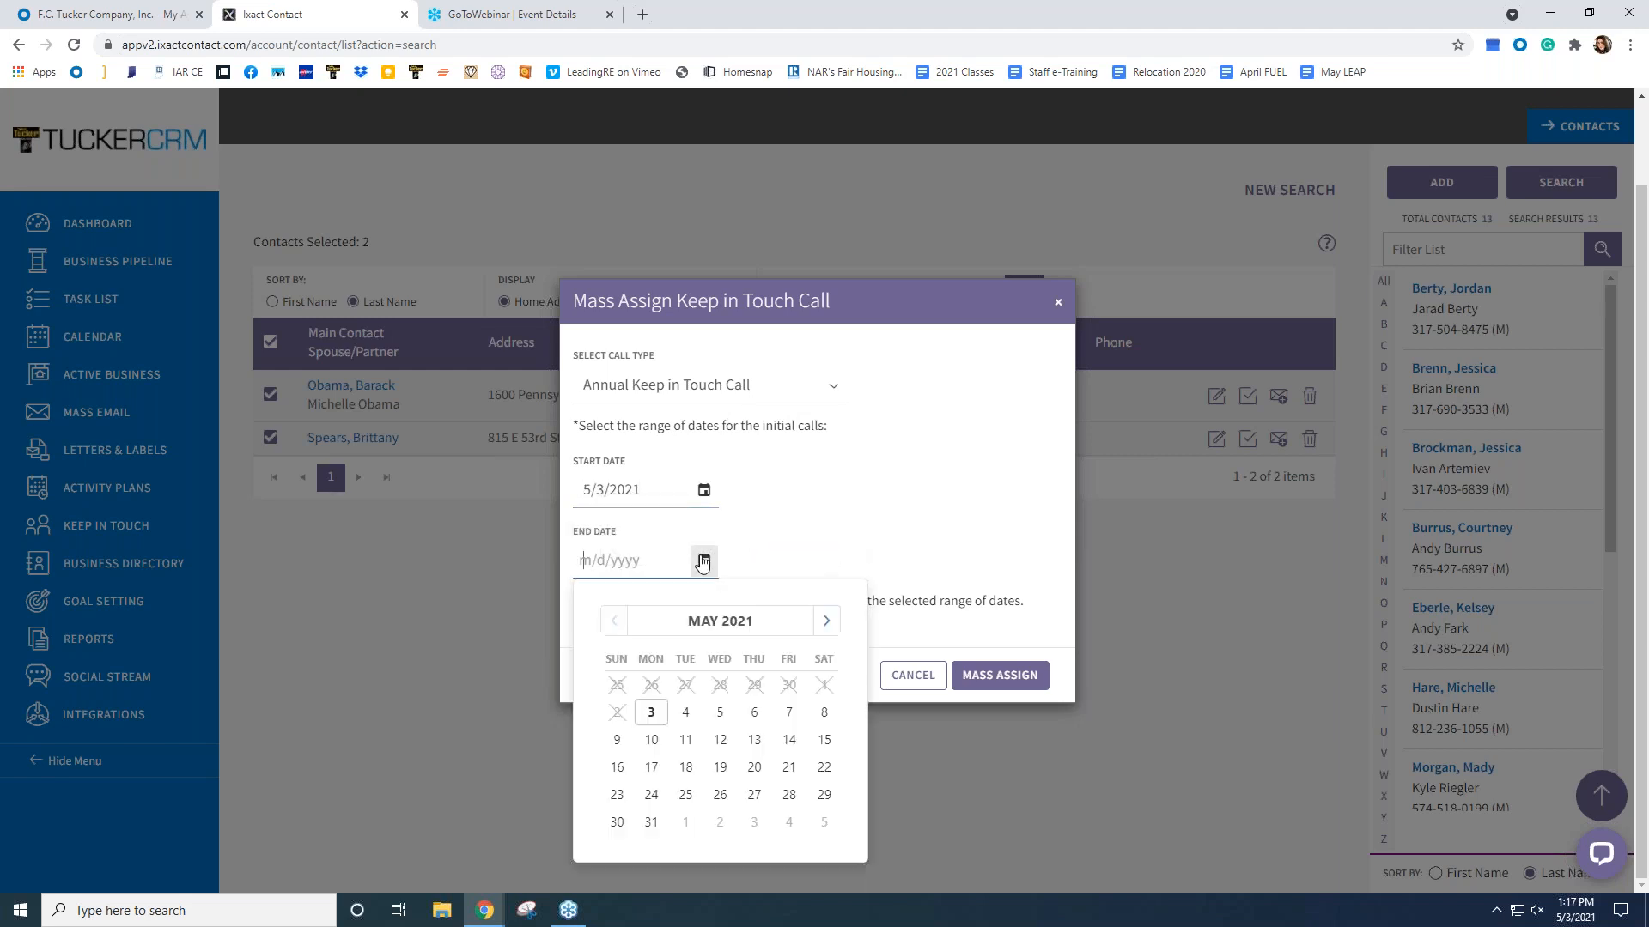
pyautogui.click(830, 620)
pyautogui.click(830, 619)
pyautogui.click(830, 620)
pyautogui.click(830, 620)
pyautogui.click(829, 620)
pyautogui.click(830, 620)
pyautogui.click(829, 620)
pyautogui.click(830, 620)
pyautogui.click(829, 620)
pyautogui.click(829, 620)
pyautogui.click(829, 620)
pyautogui.click(829, 620)
pyautogui.click(685, 712)
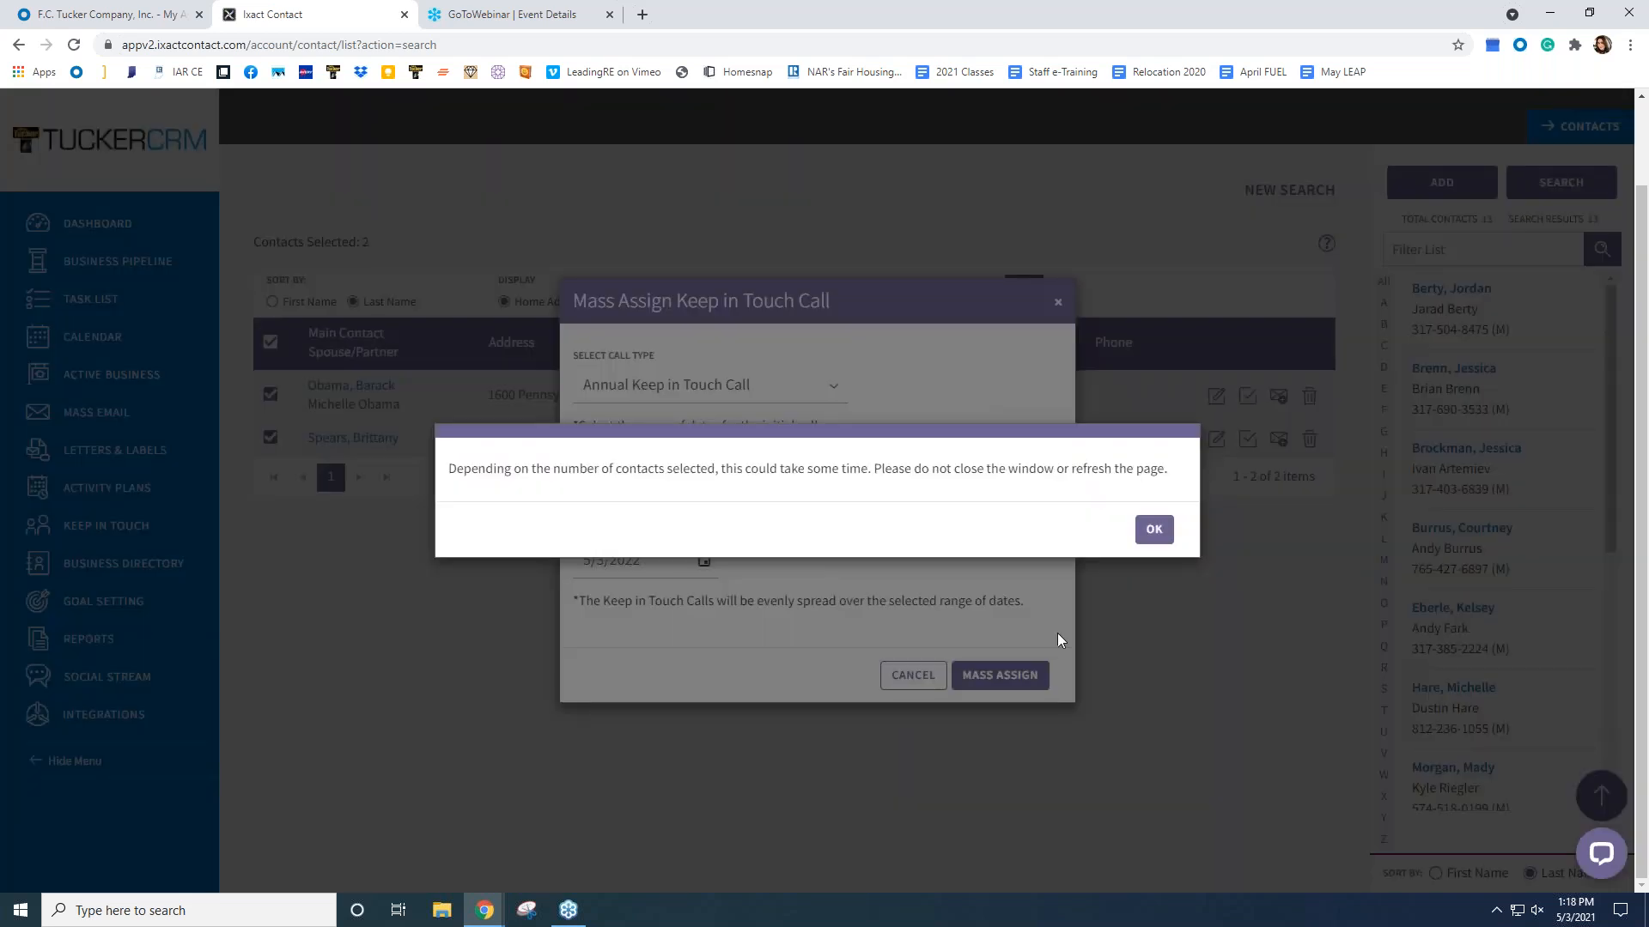
pyautogui.click(1152, 532)
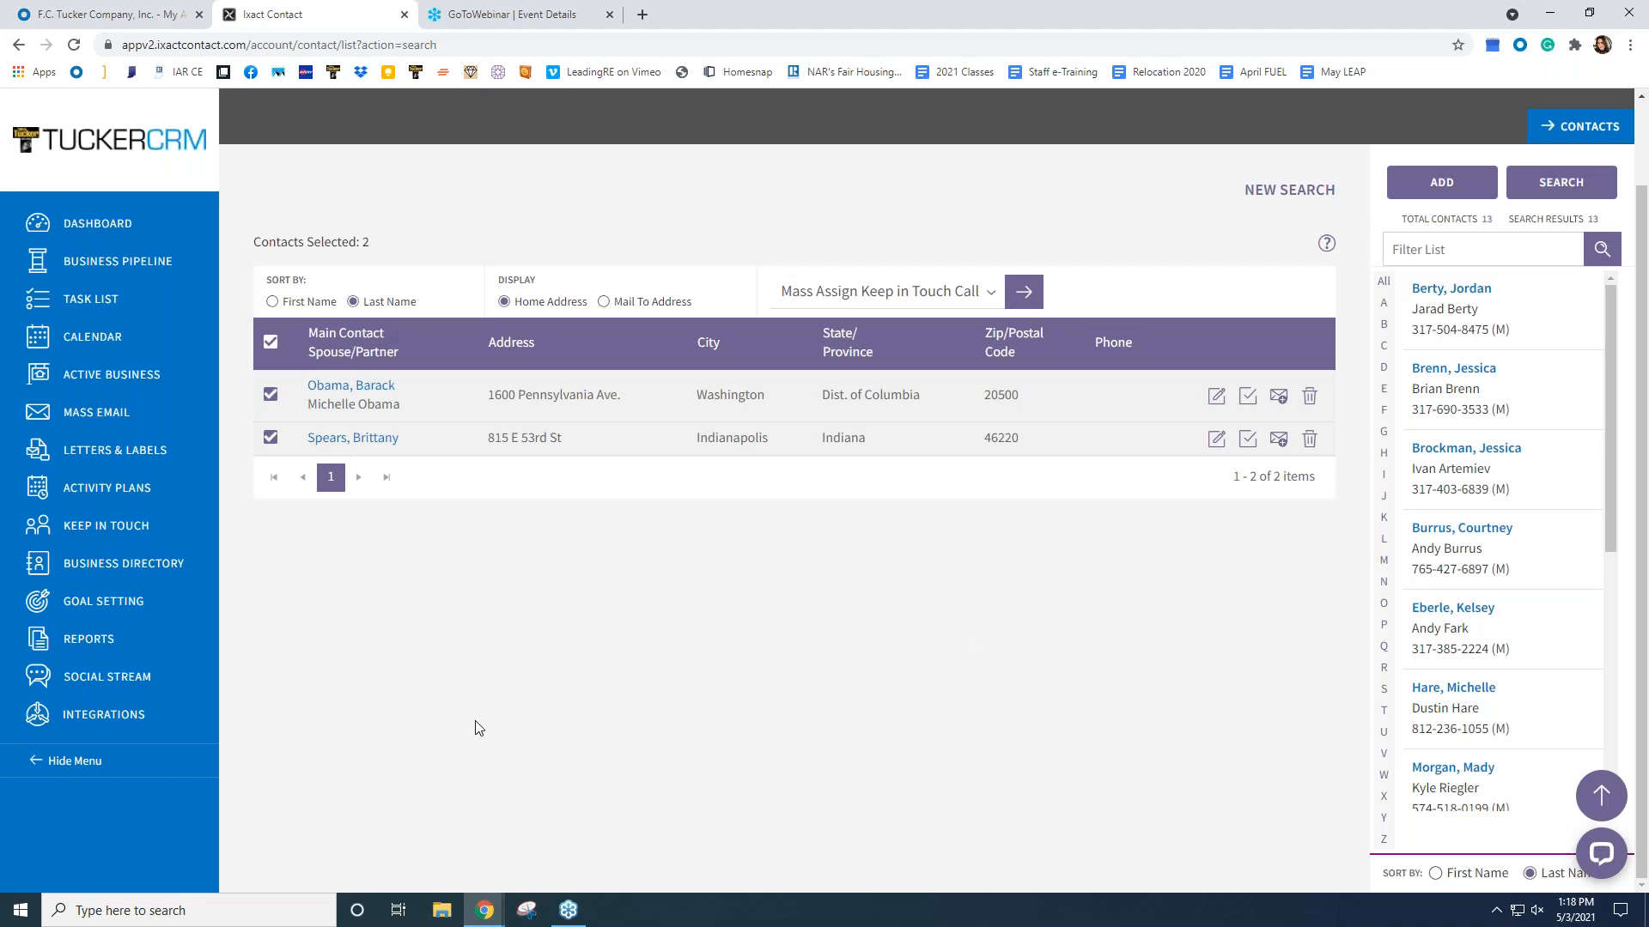
# - Deactivate Barack Obama's assignment to the Annual Keep in Touch Call in the Keep In Touch configuration
pyautogui.click(116, 534)
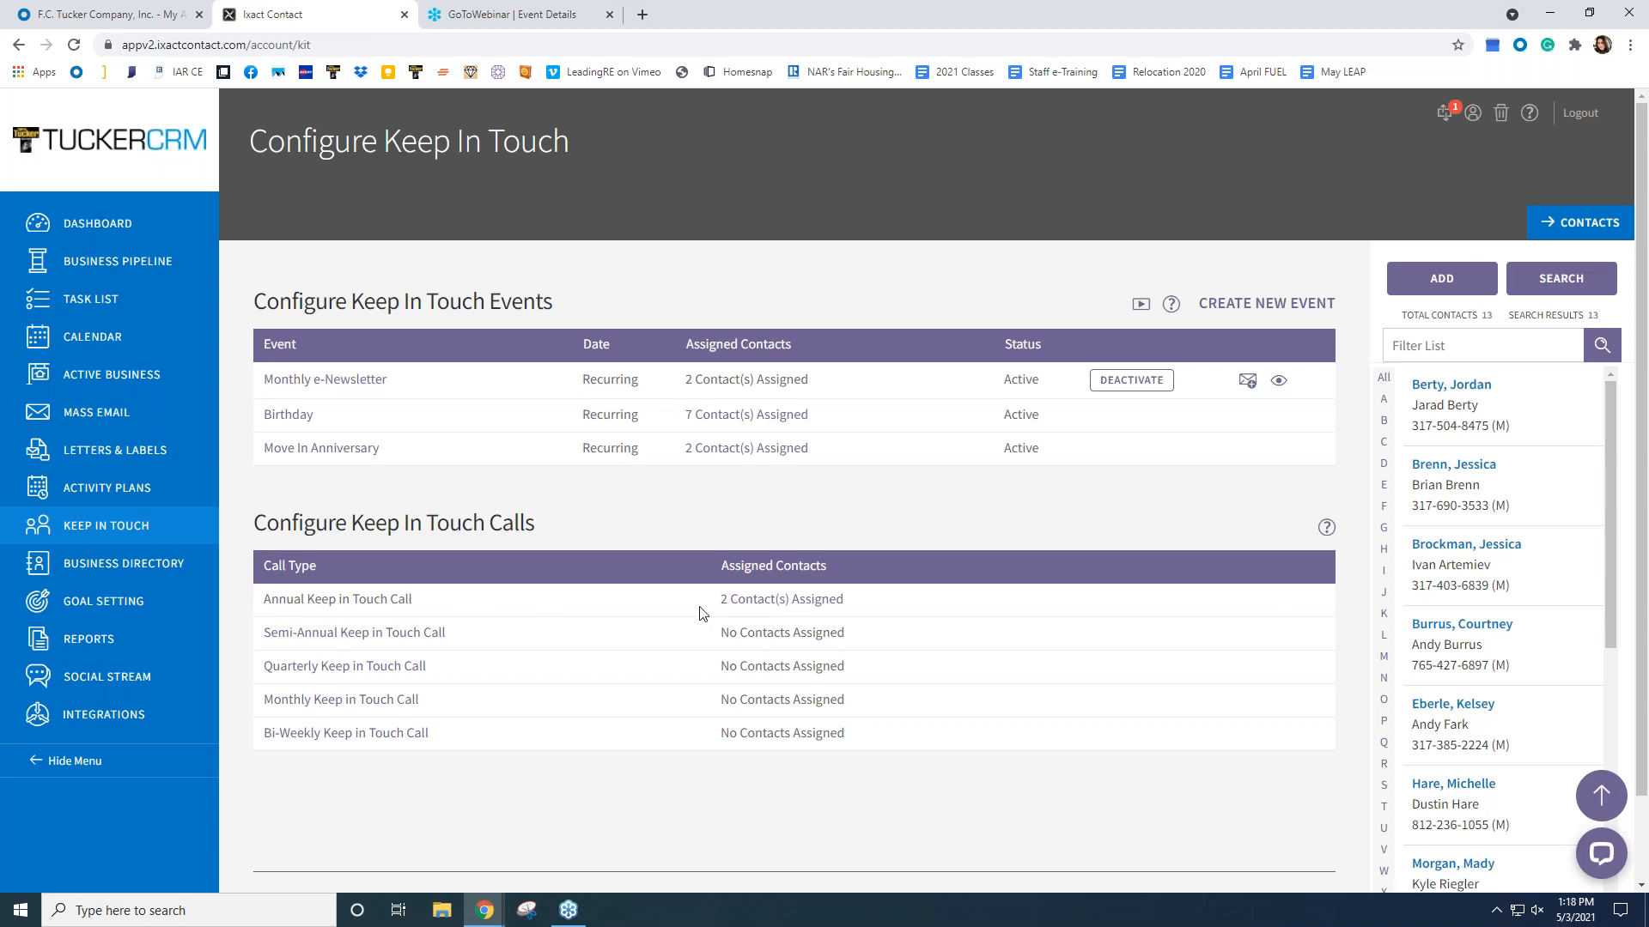
pyautogui.click(828, 607)
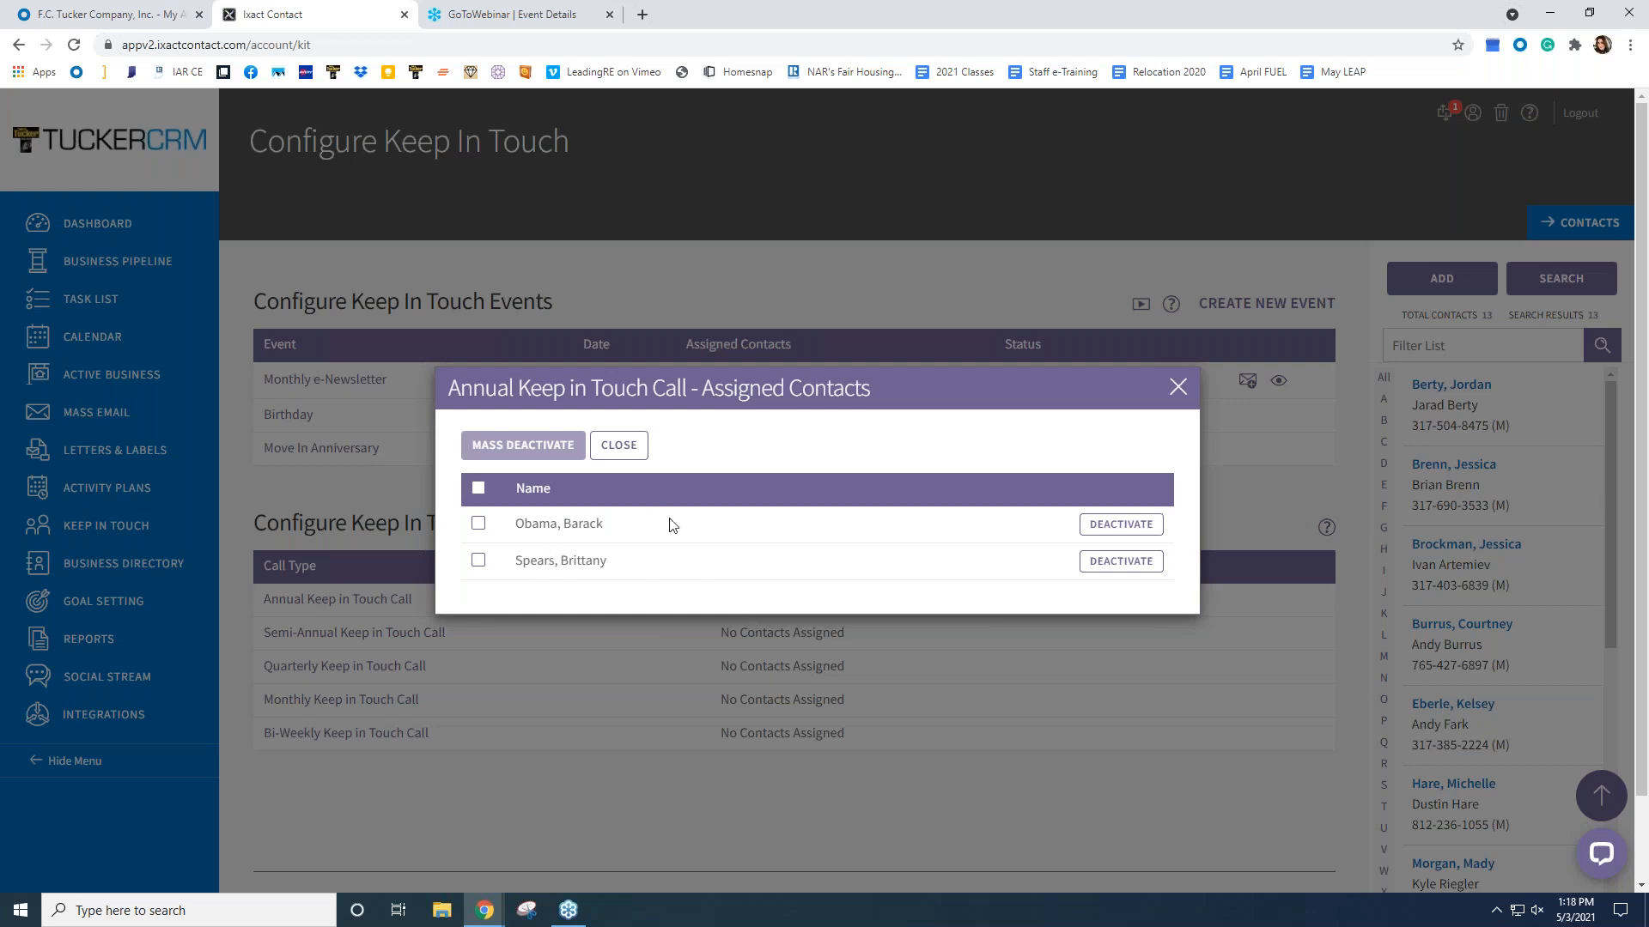
pyautogui.click(478, 525)
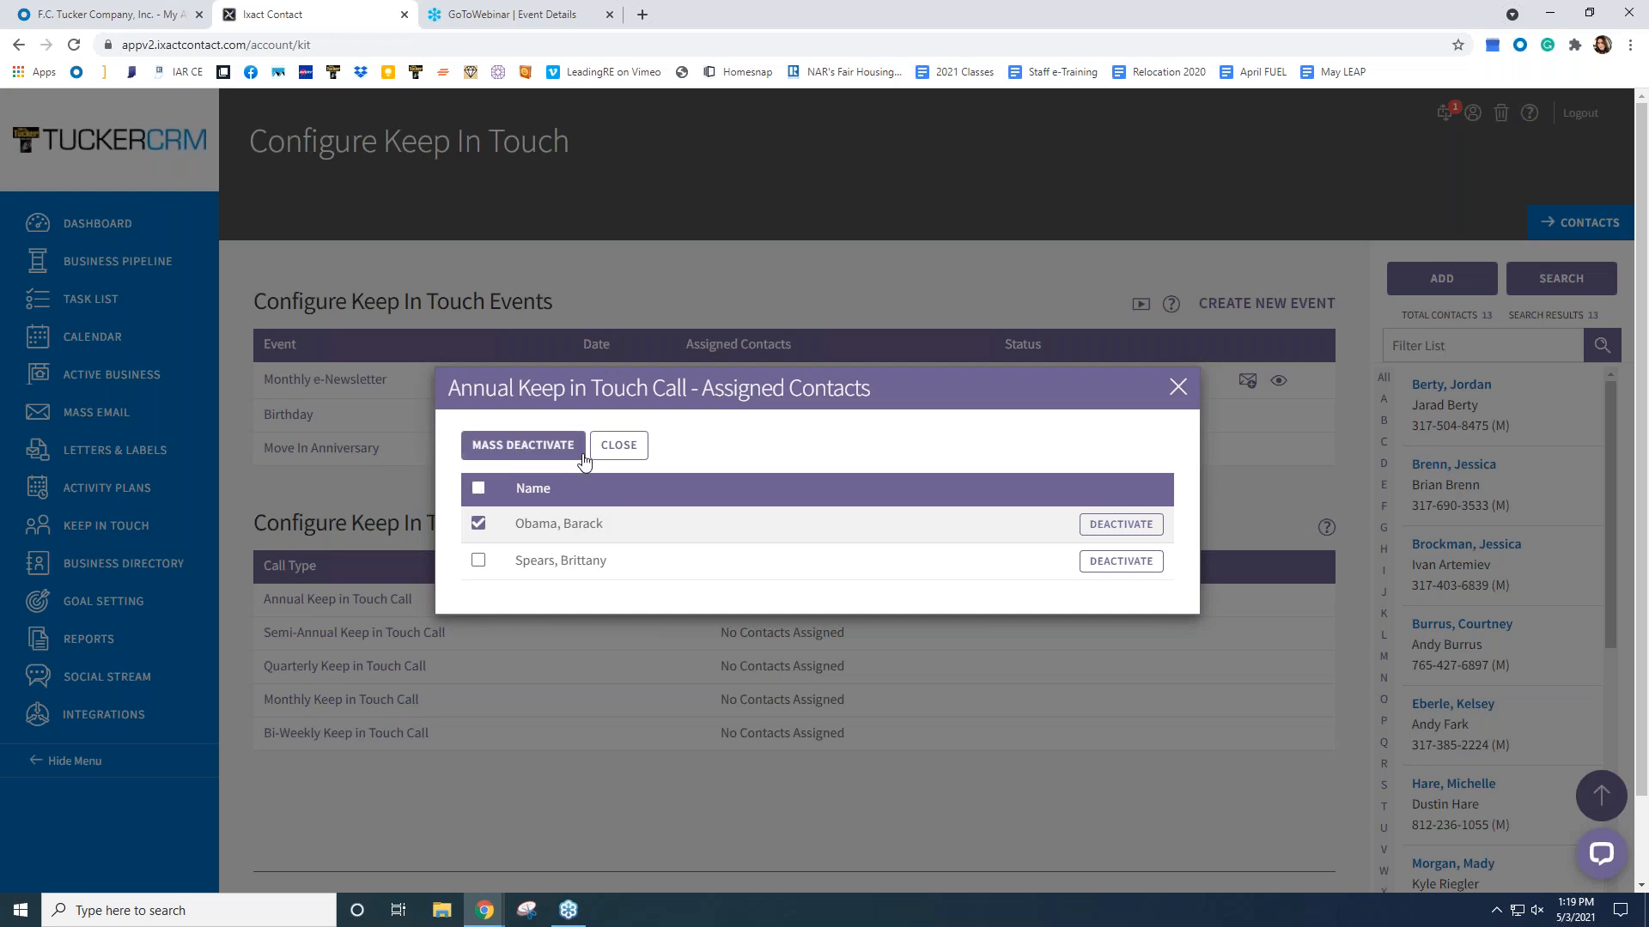
pyautogui.click(1132, 526)
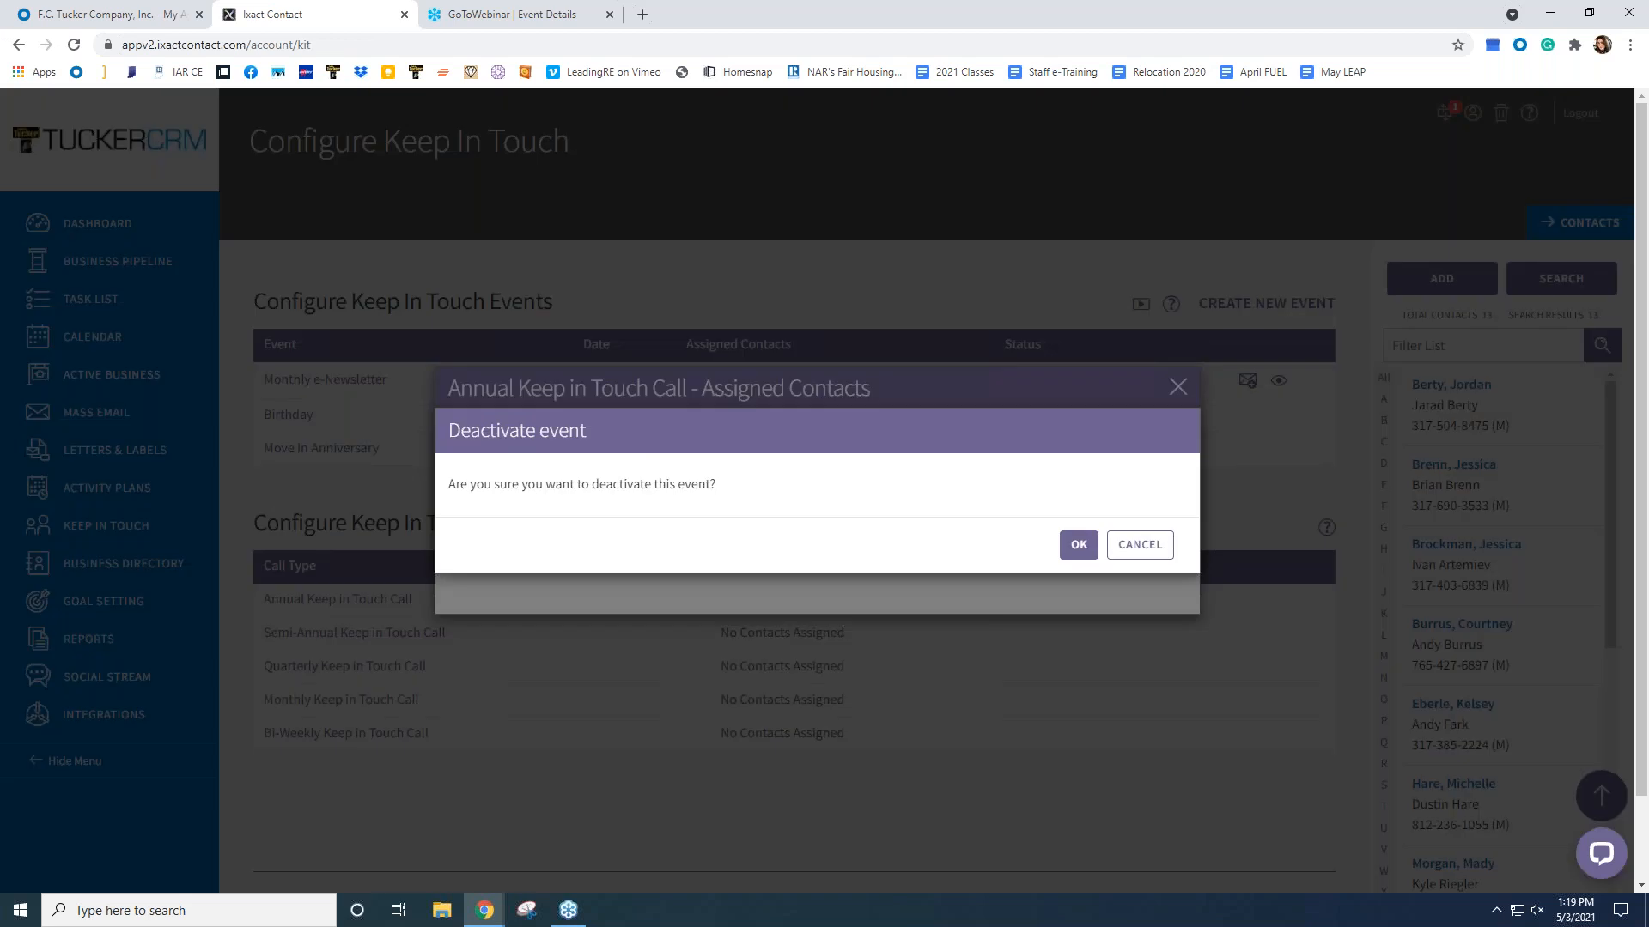
pyautogui.click(1079, 544)
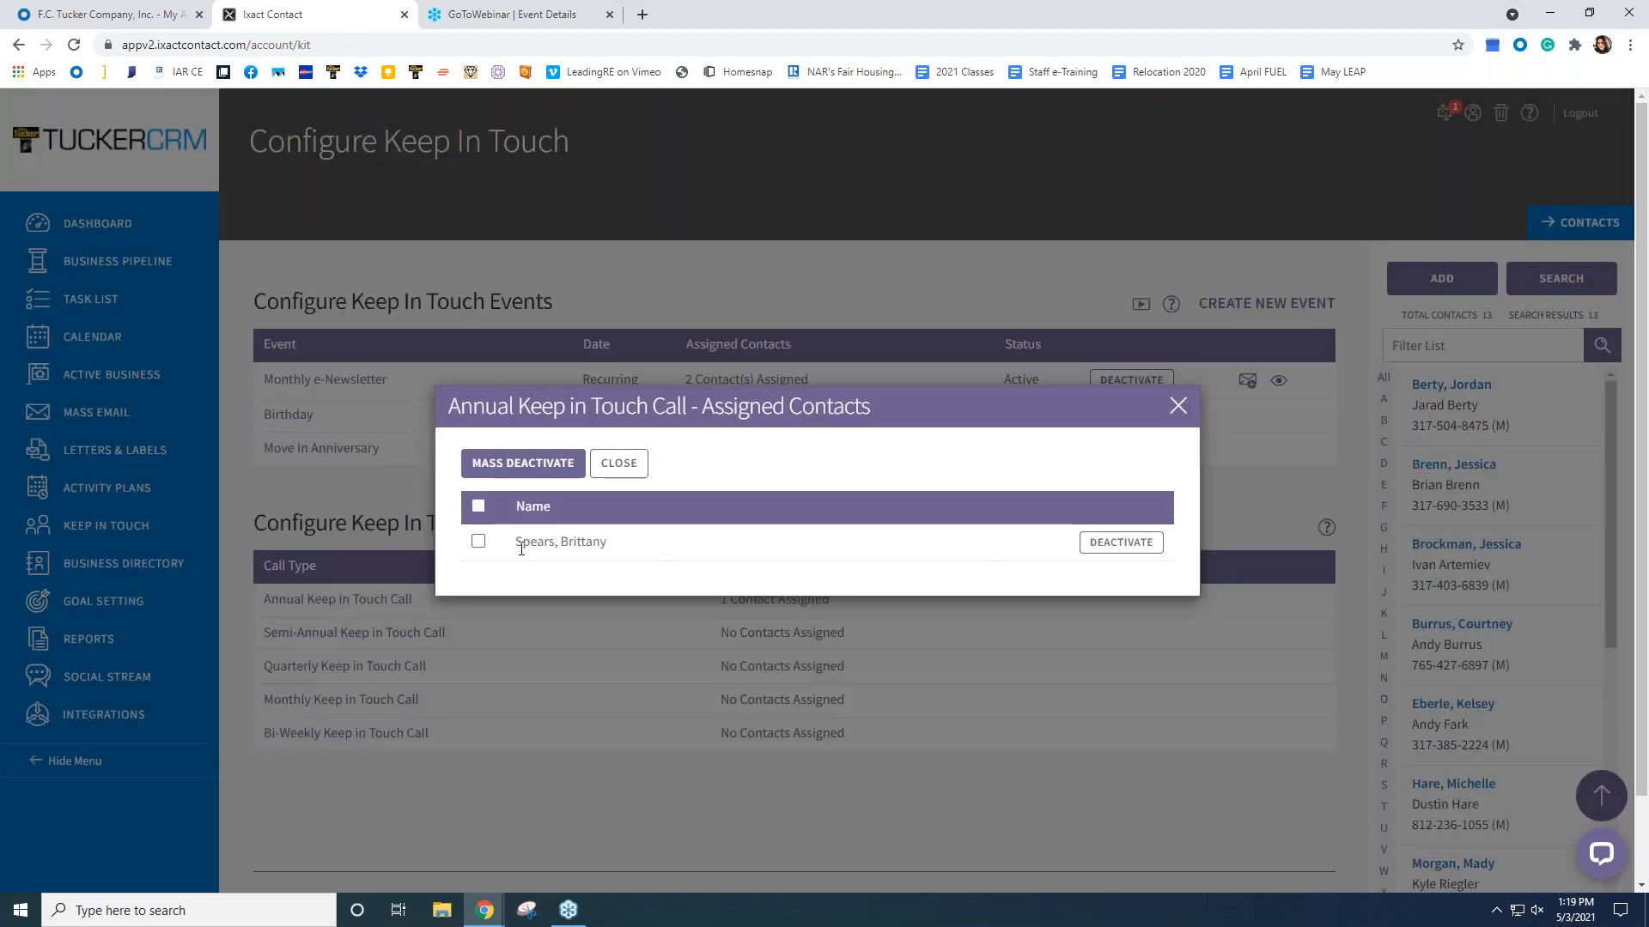
pyautogui.click(1177, 405)
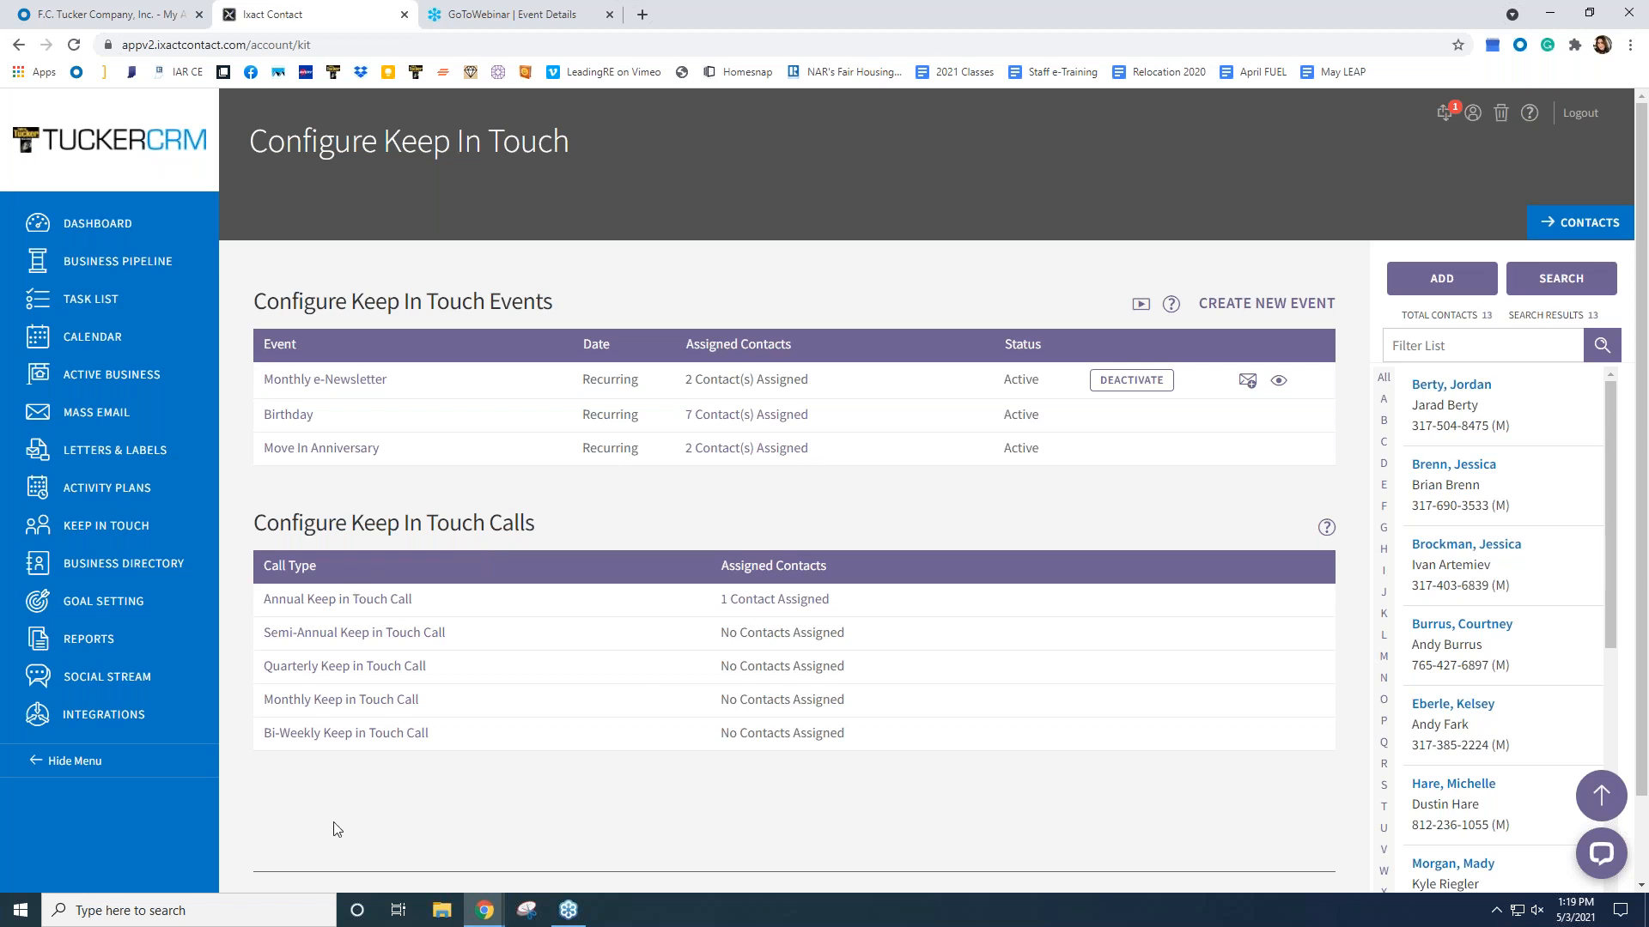
# - Examine the Annual Keep in Touch Call task in the Task List and from the dashboard, leaving it incomplete
pyautogui.click(89, 297)
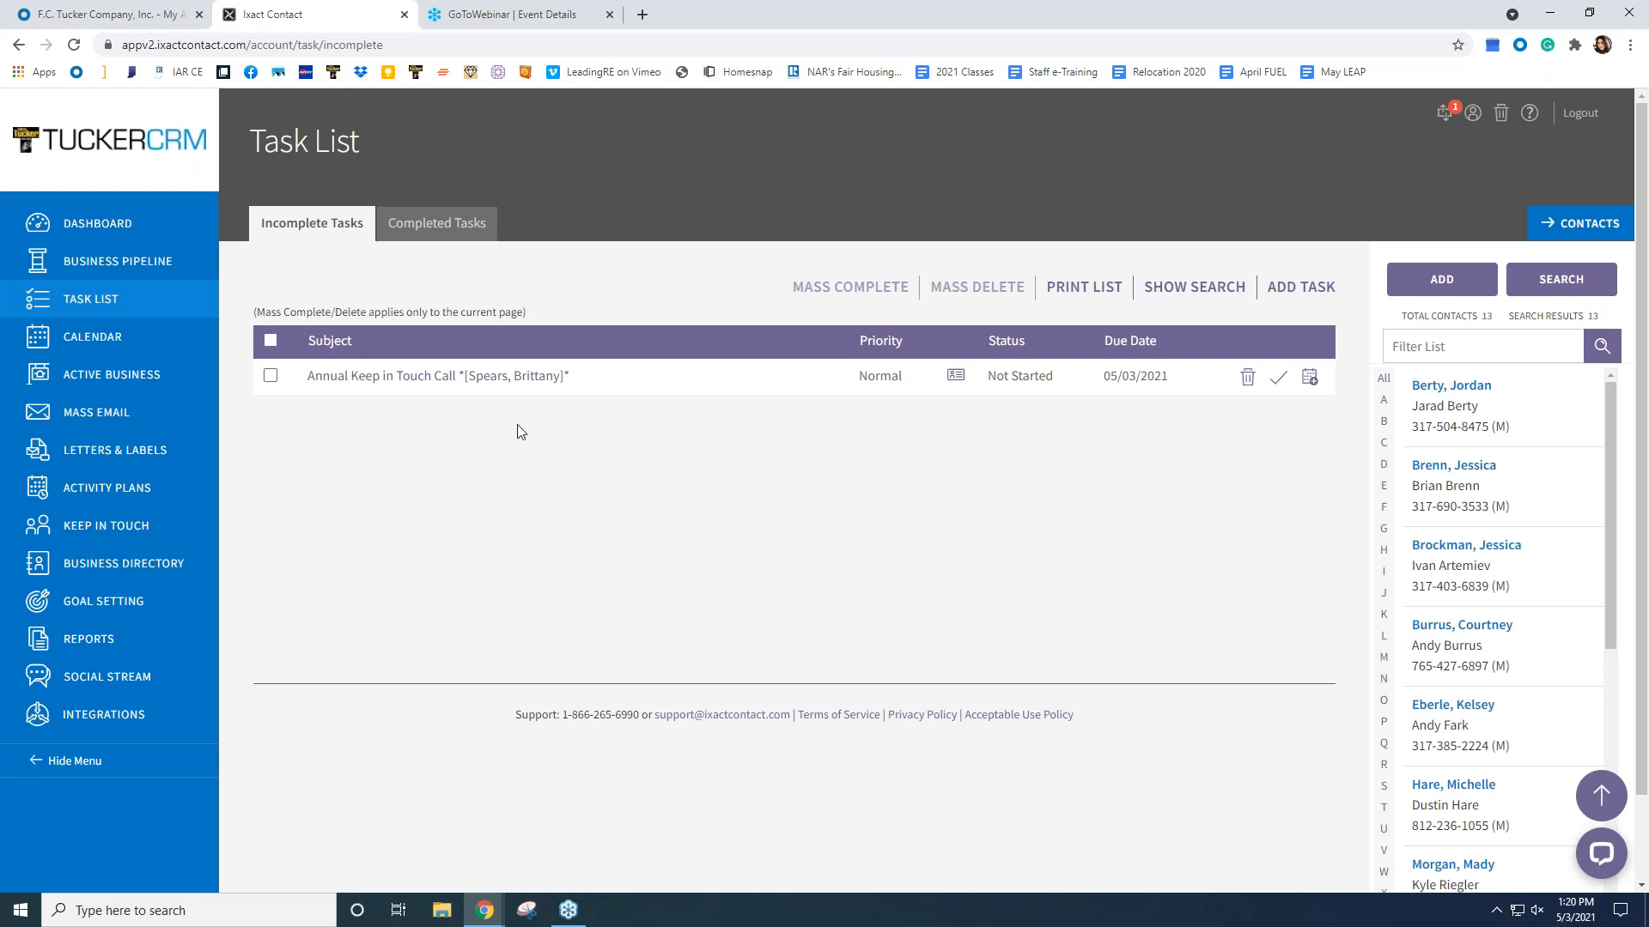
pyautogui.click(91, 223)
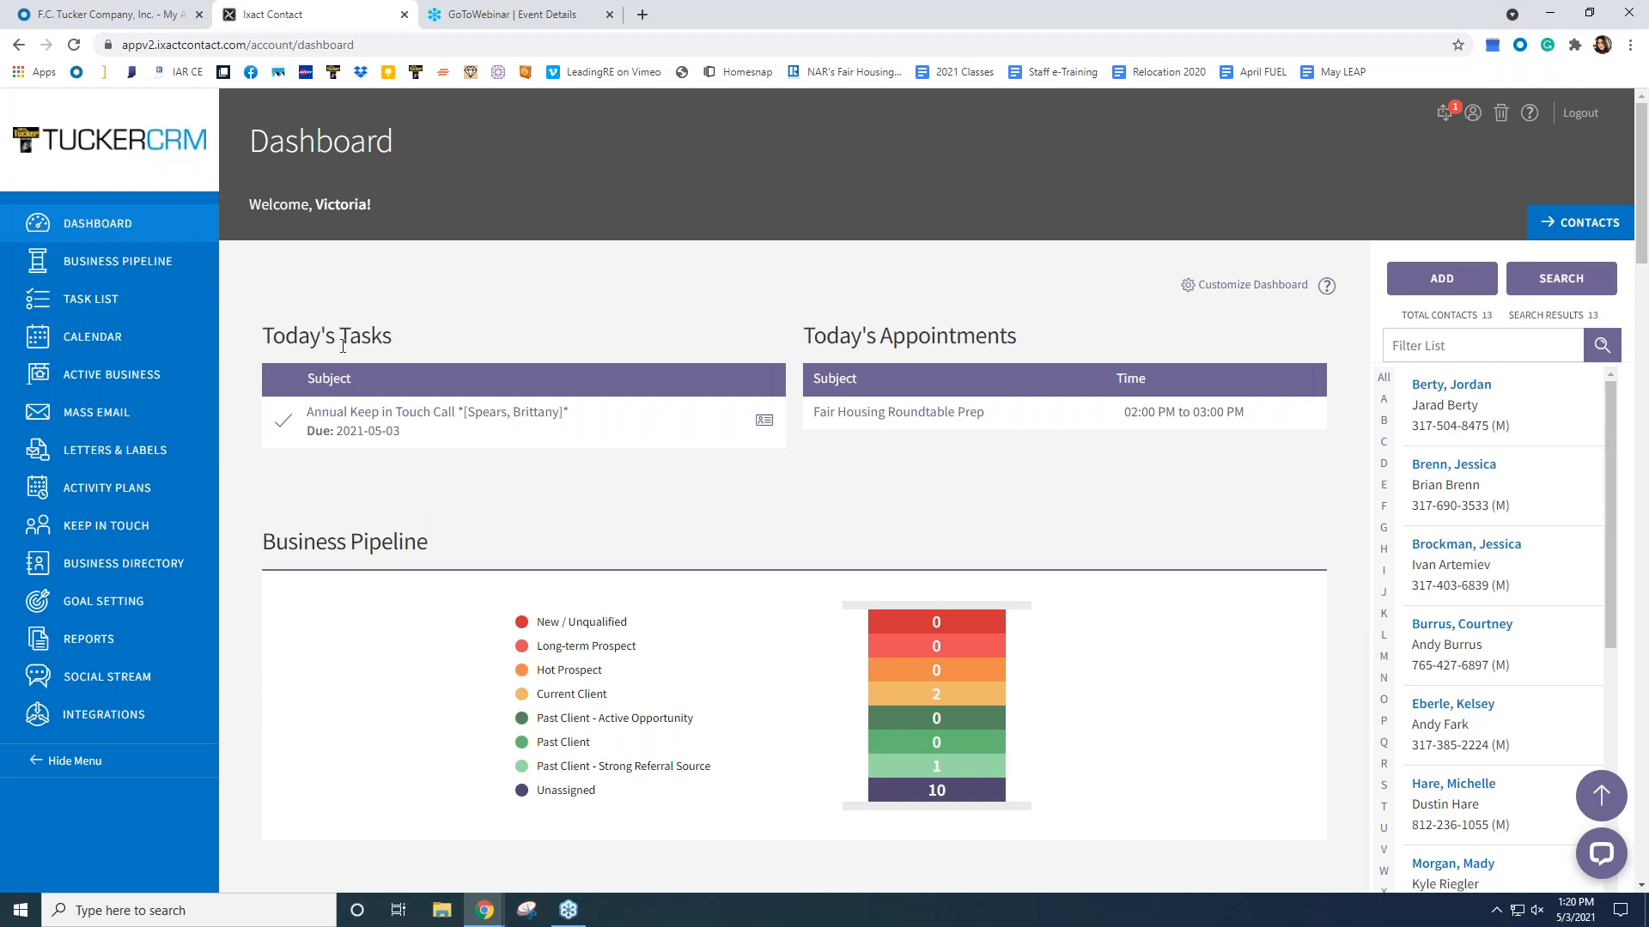
pyautogui.click(352, 431)
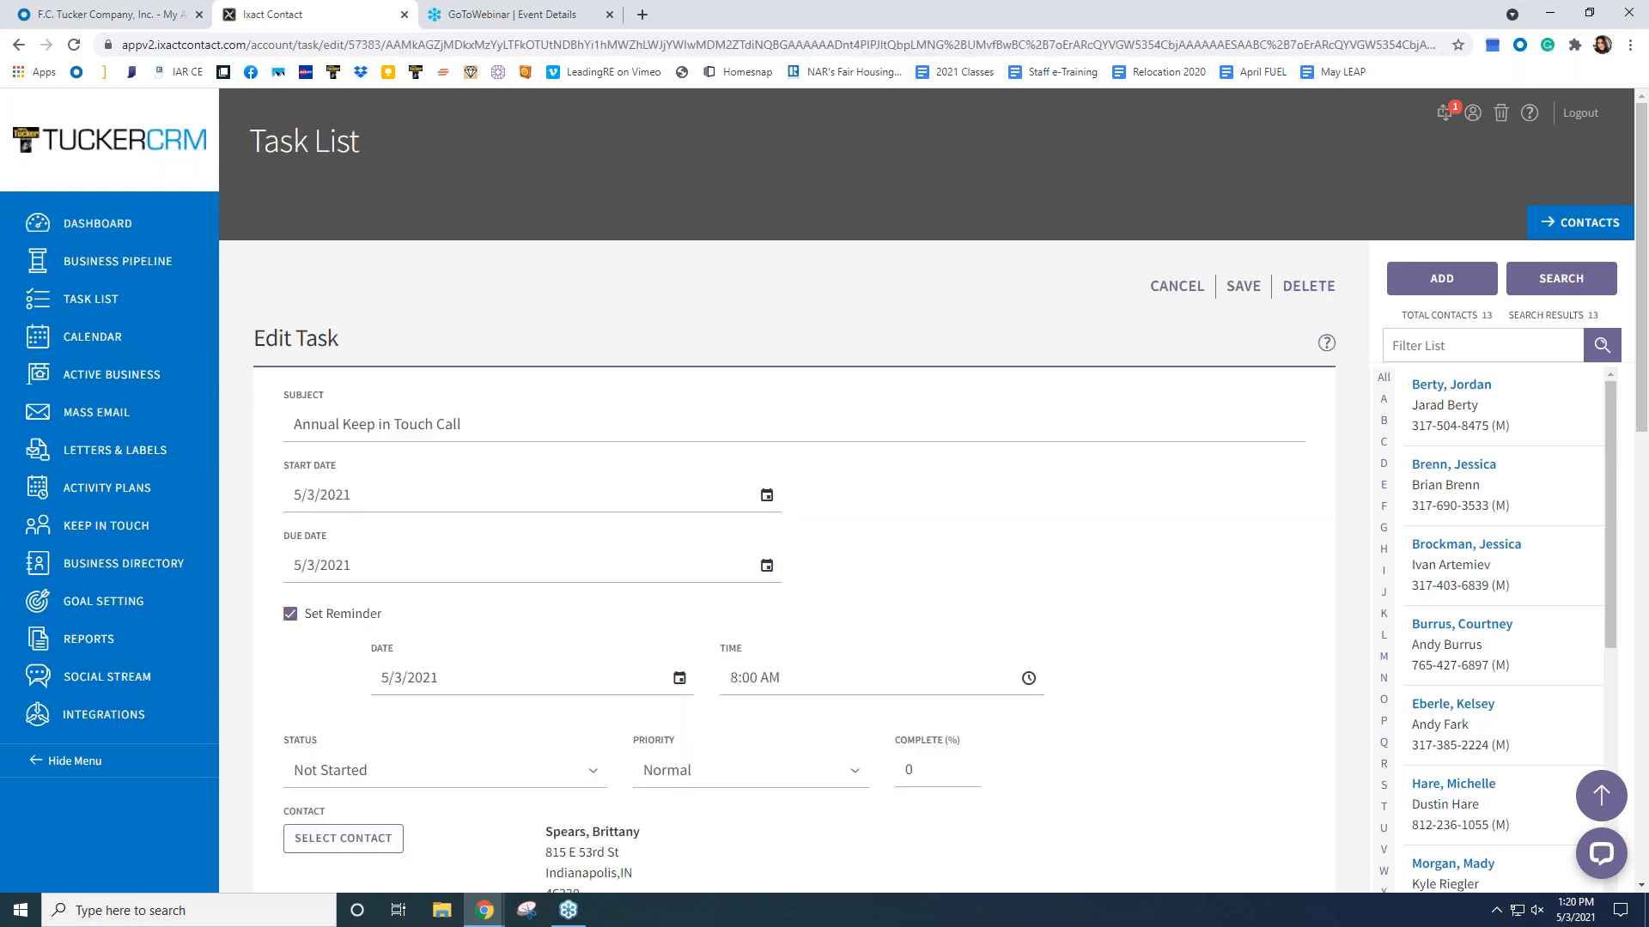
pyautogui.click(114, 224)
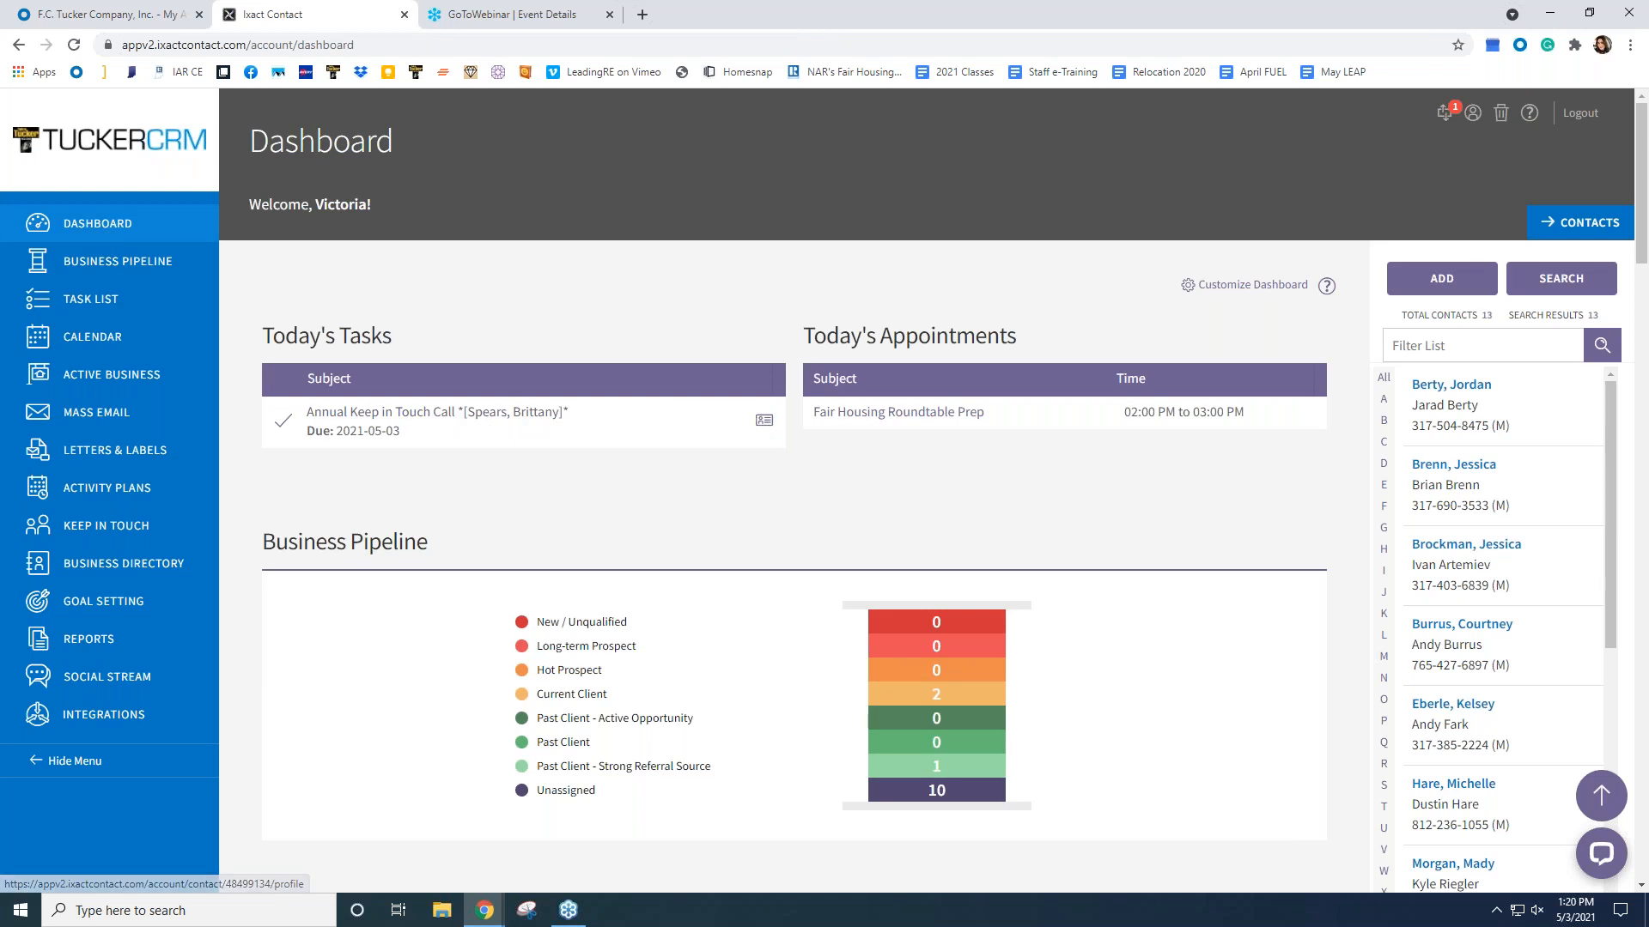
pyautogui.click(279, 427)
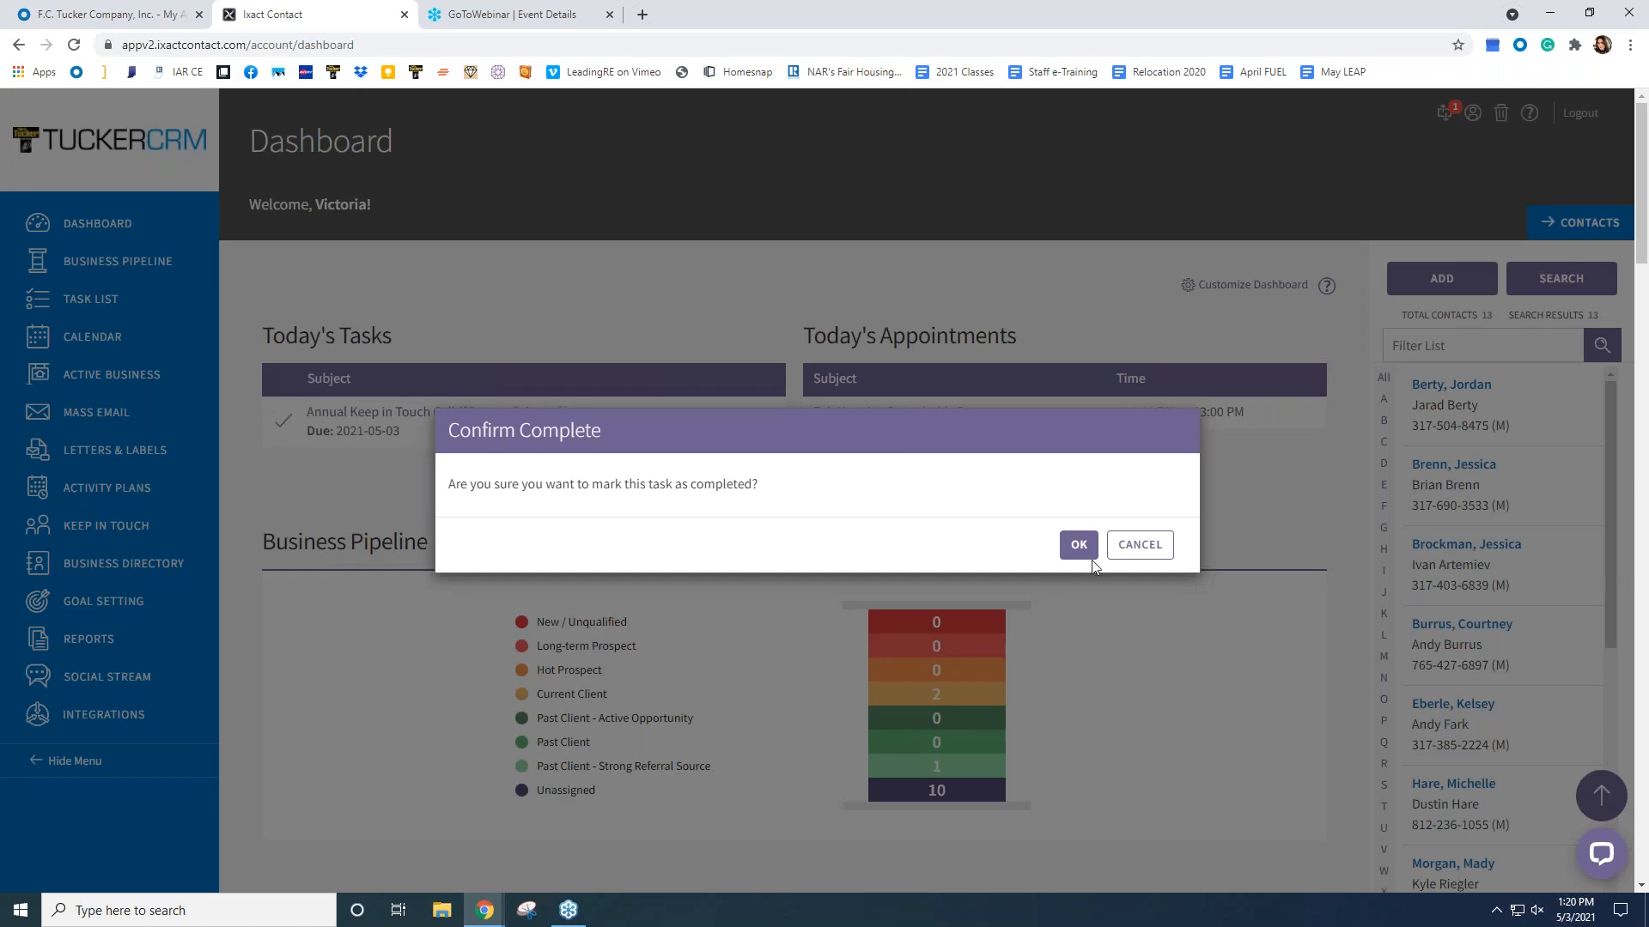
pyautogui.click(1154, 548)
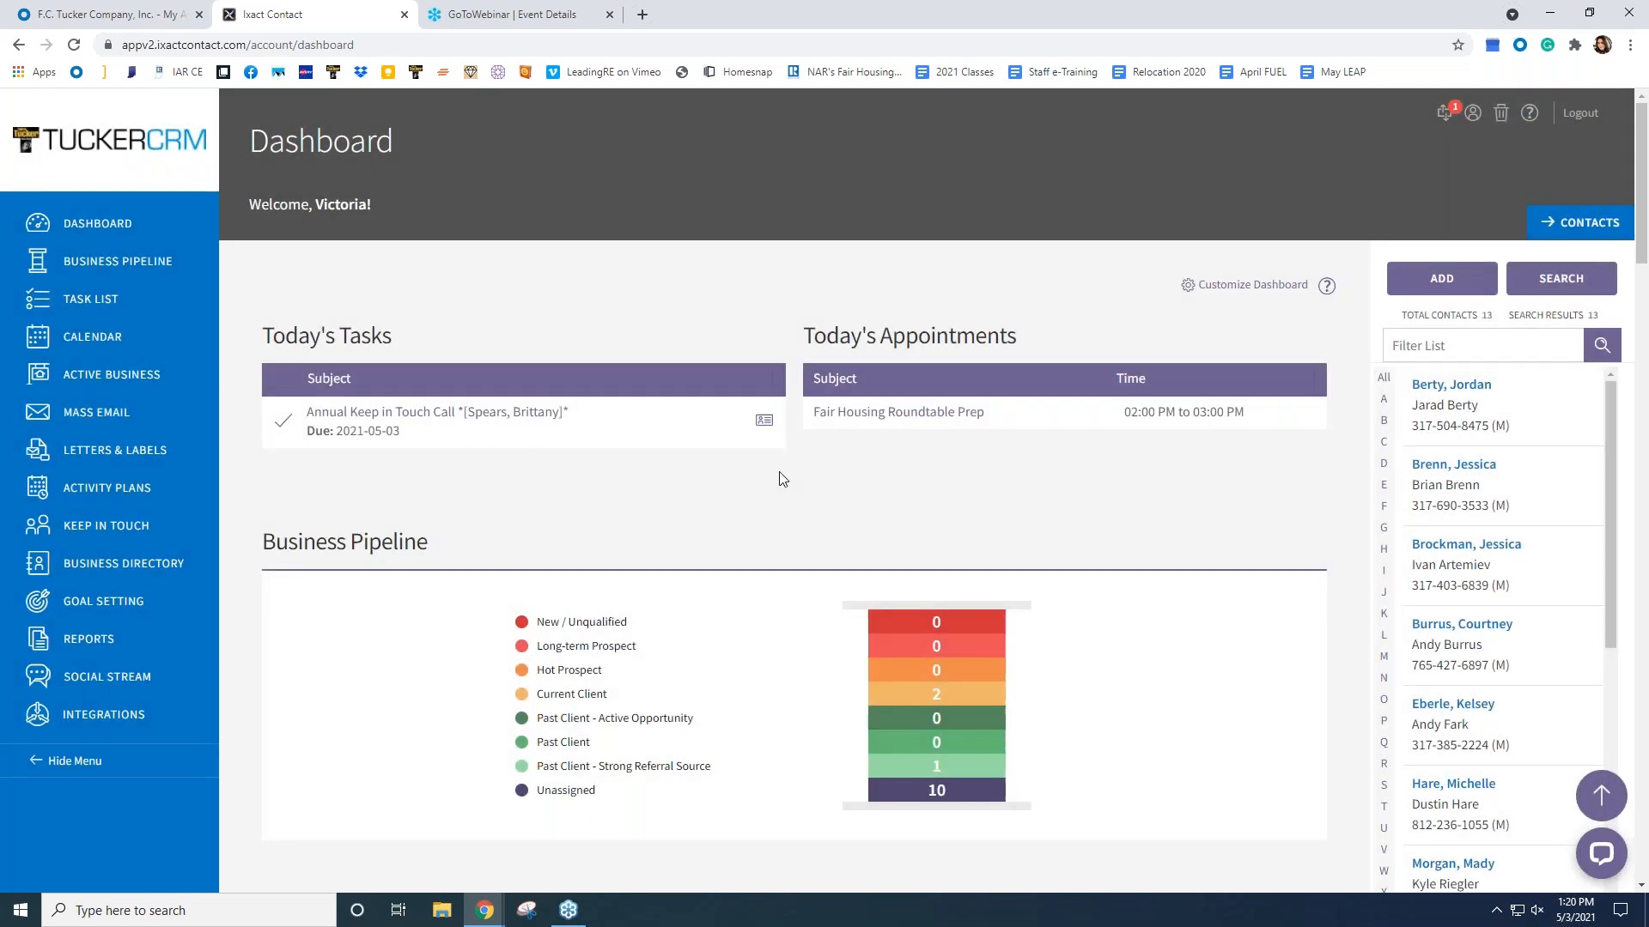
# - Open Brittany Spears's contact profile from the dashboard's call task and review the contact details
pyautogui.click(763, 420)
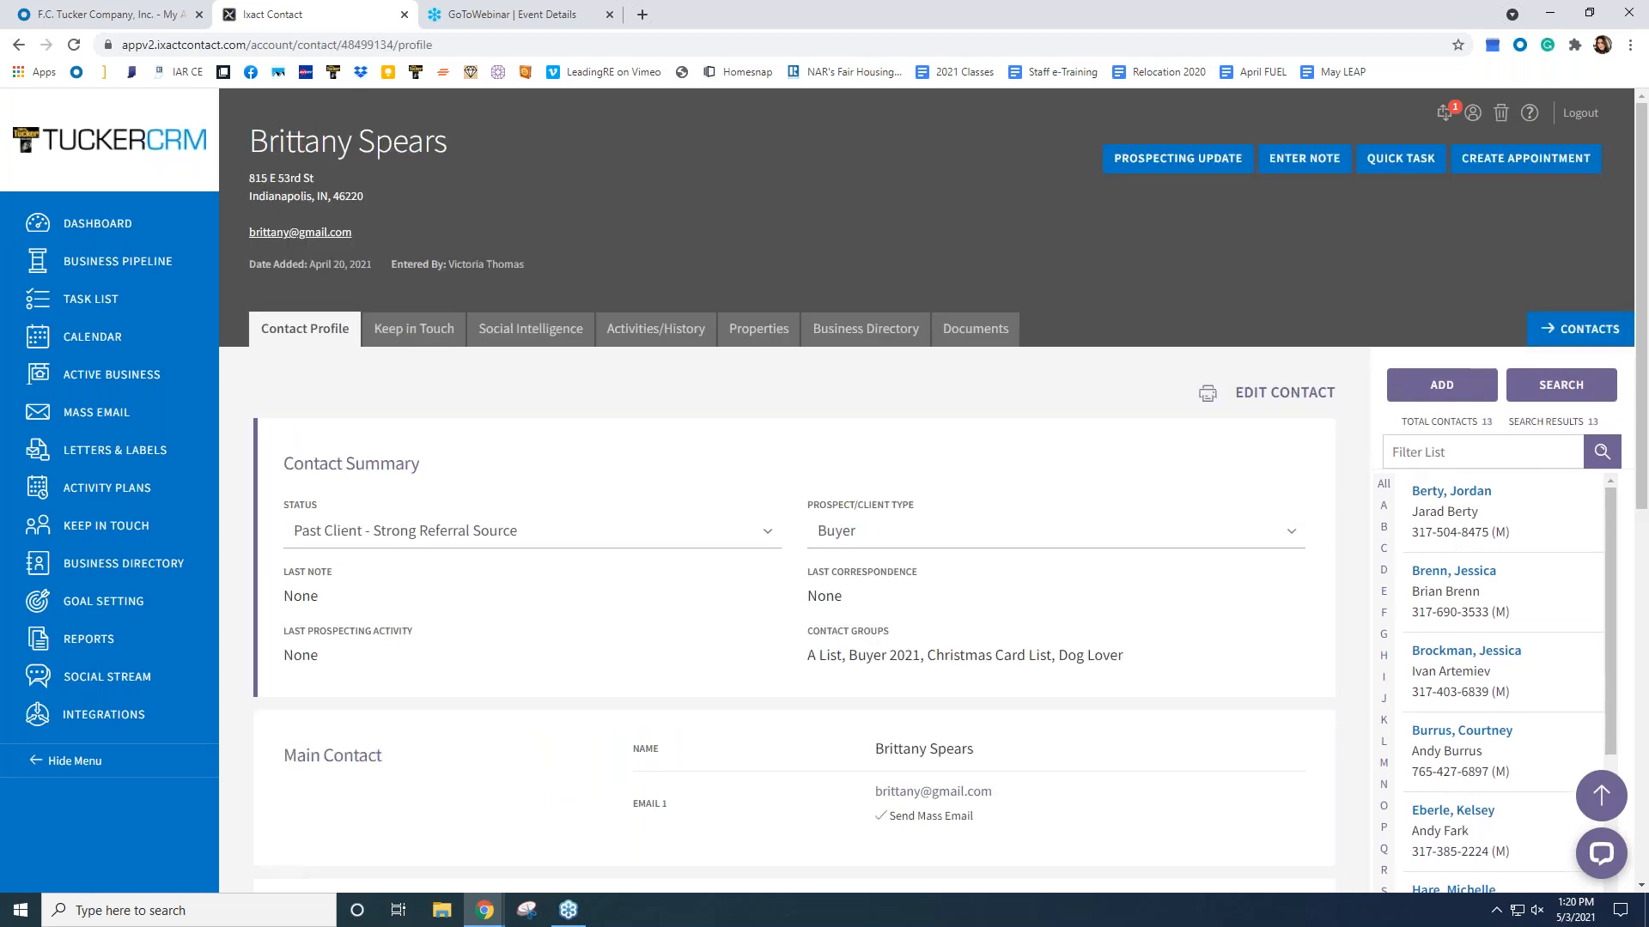
pyautogui.scroll(-10, 795, 490)
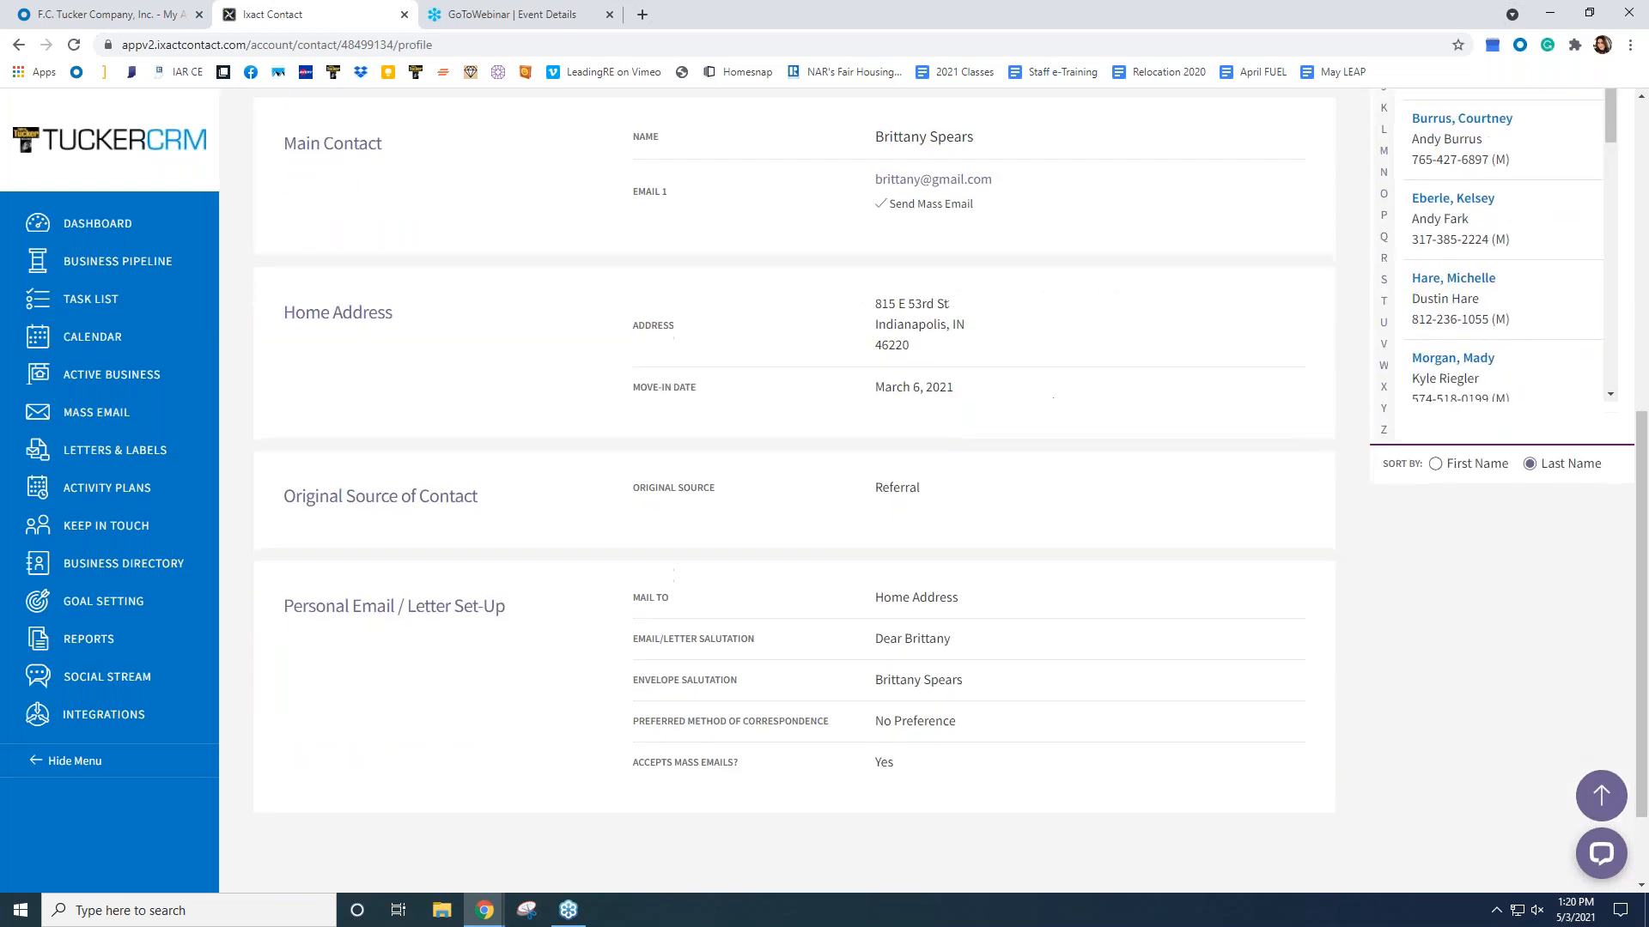
pyautogui.scroll(6, 768, 427)
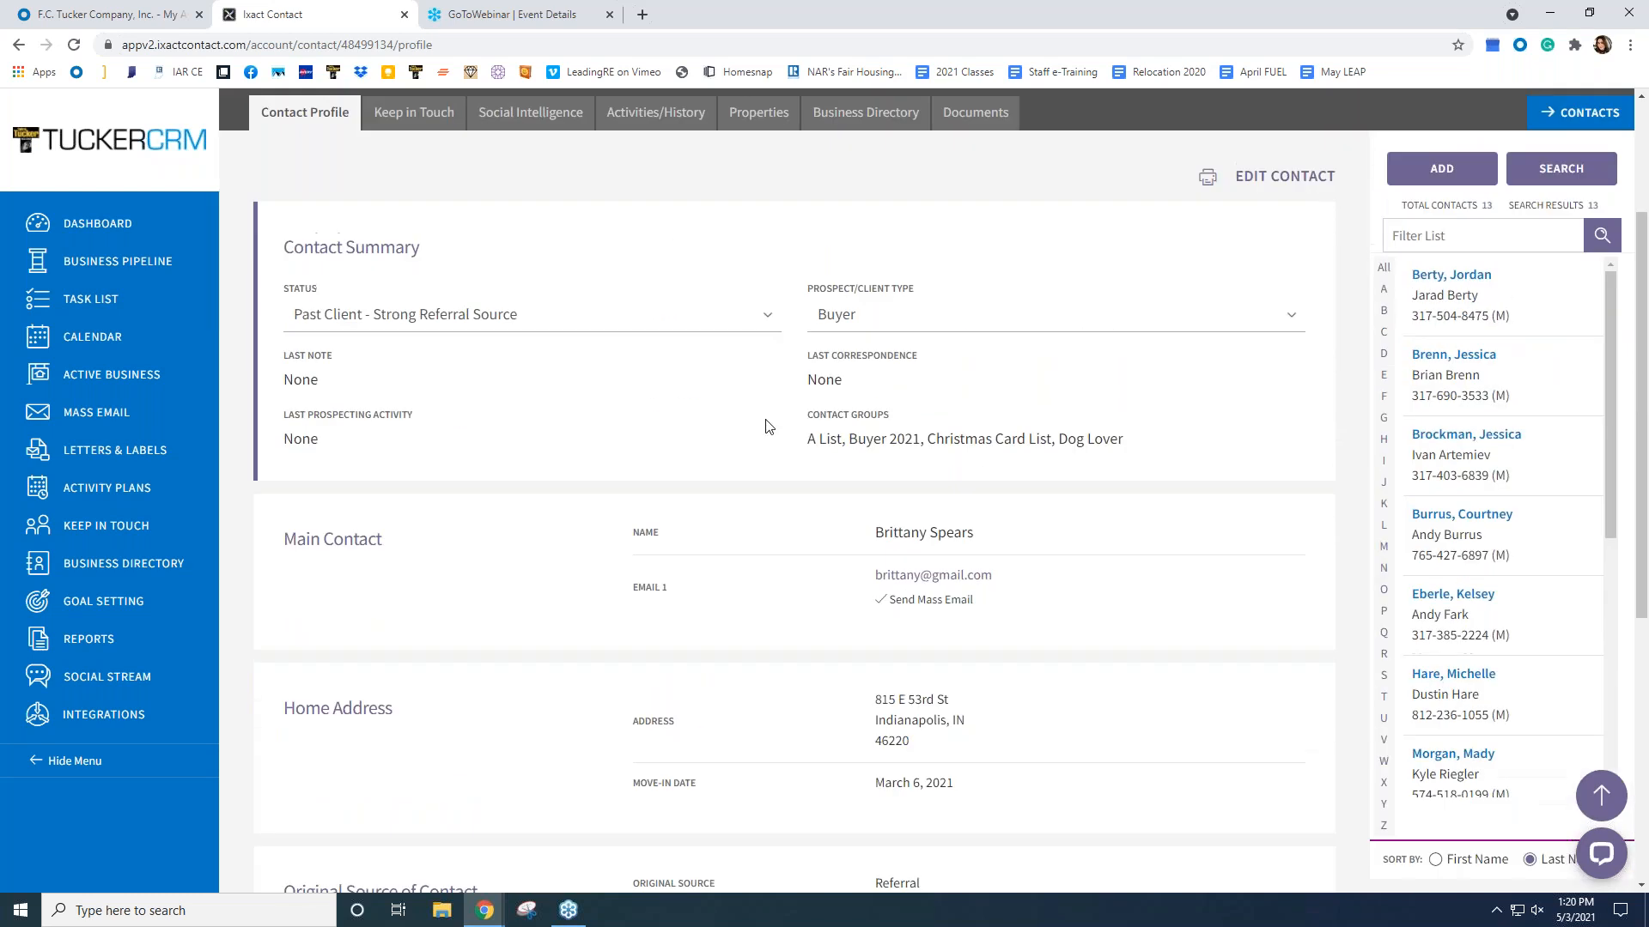
pyautogui.scroll(2, 998, 671)
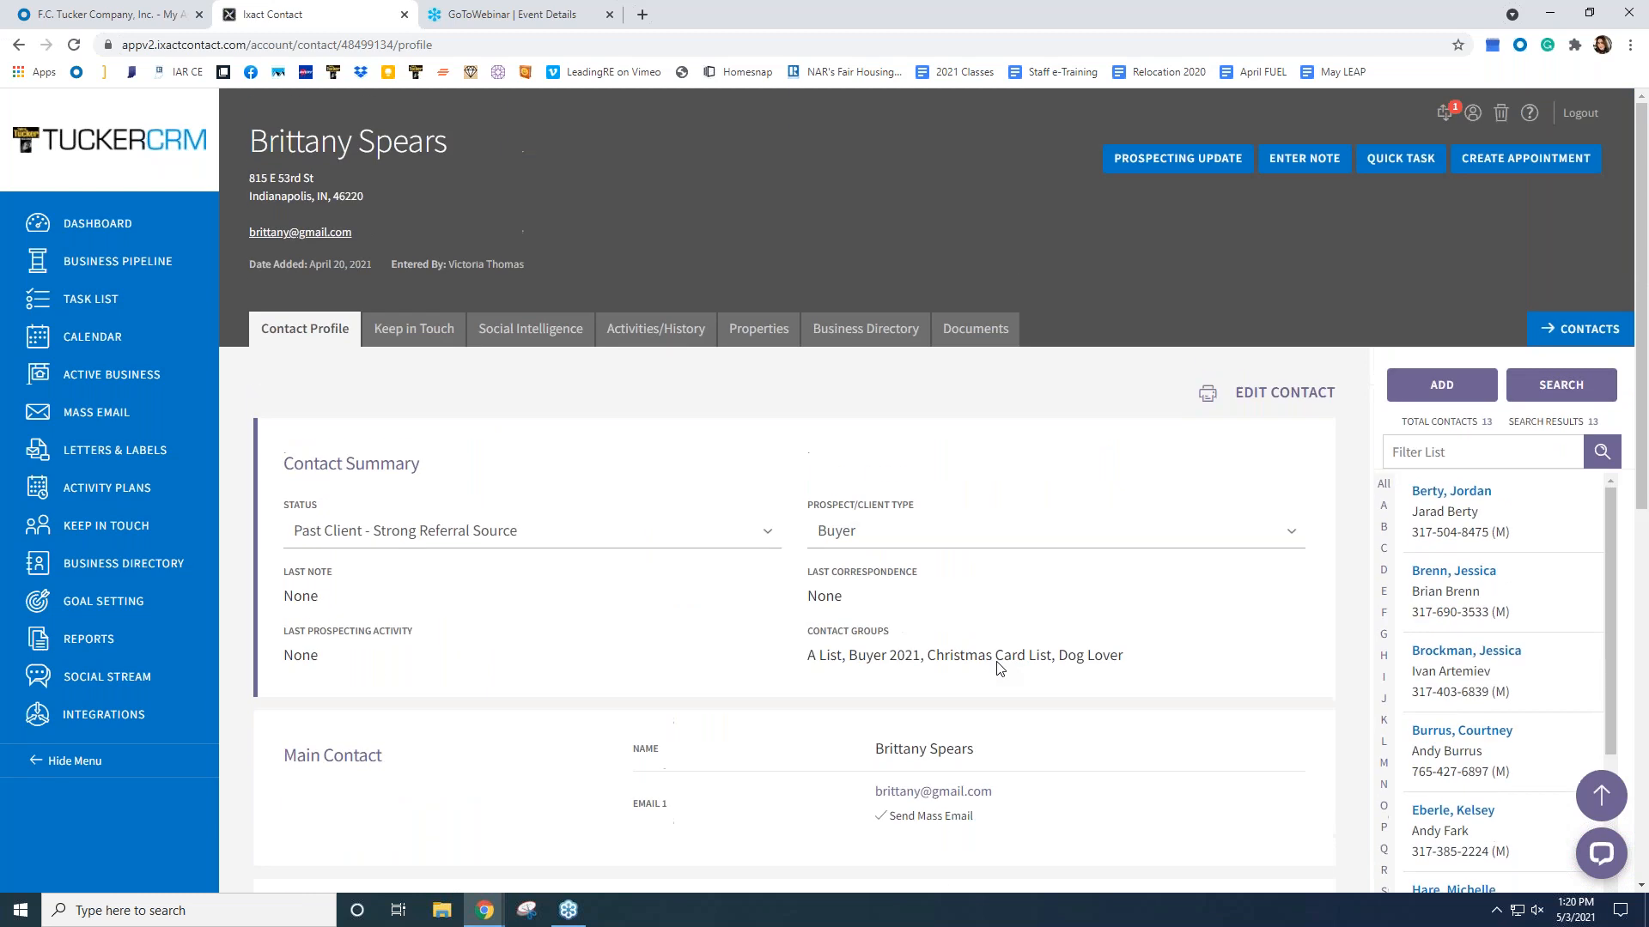
pyautogui.scroll(-8, 998, 671)
pyautogui.scroll(4, 998, 671)
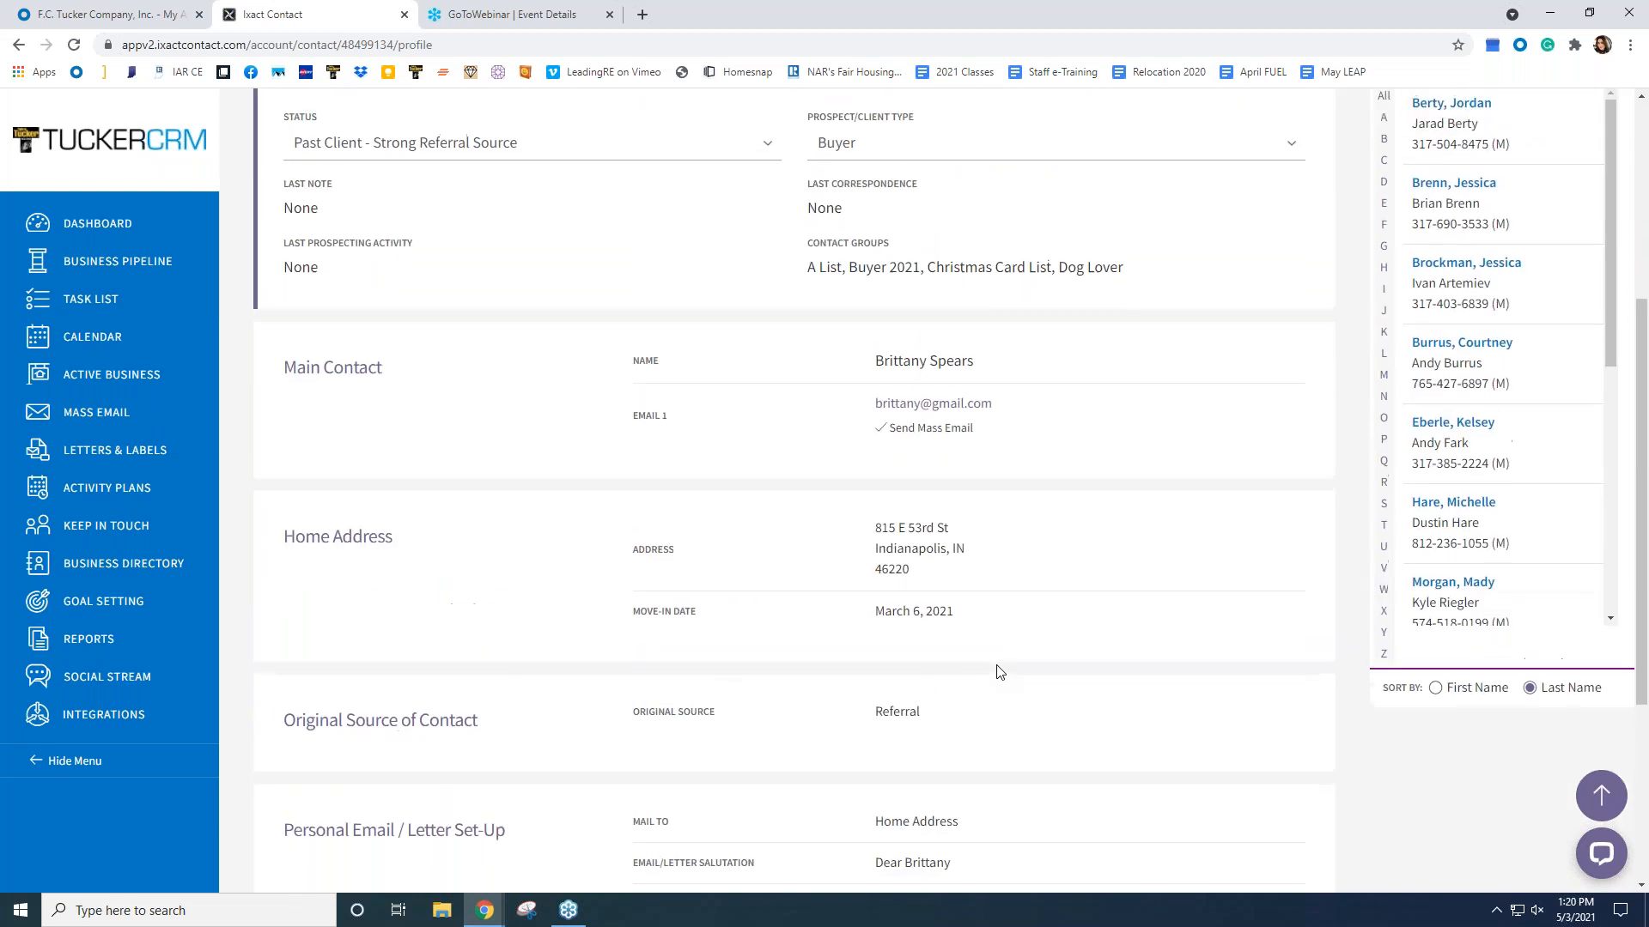
pyautogui.scroll(5, 998, 672)
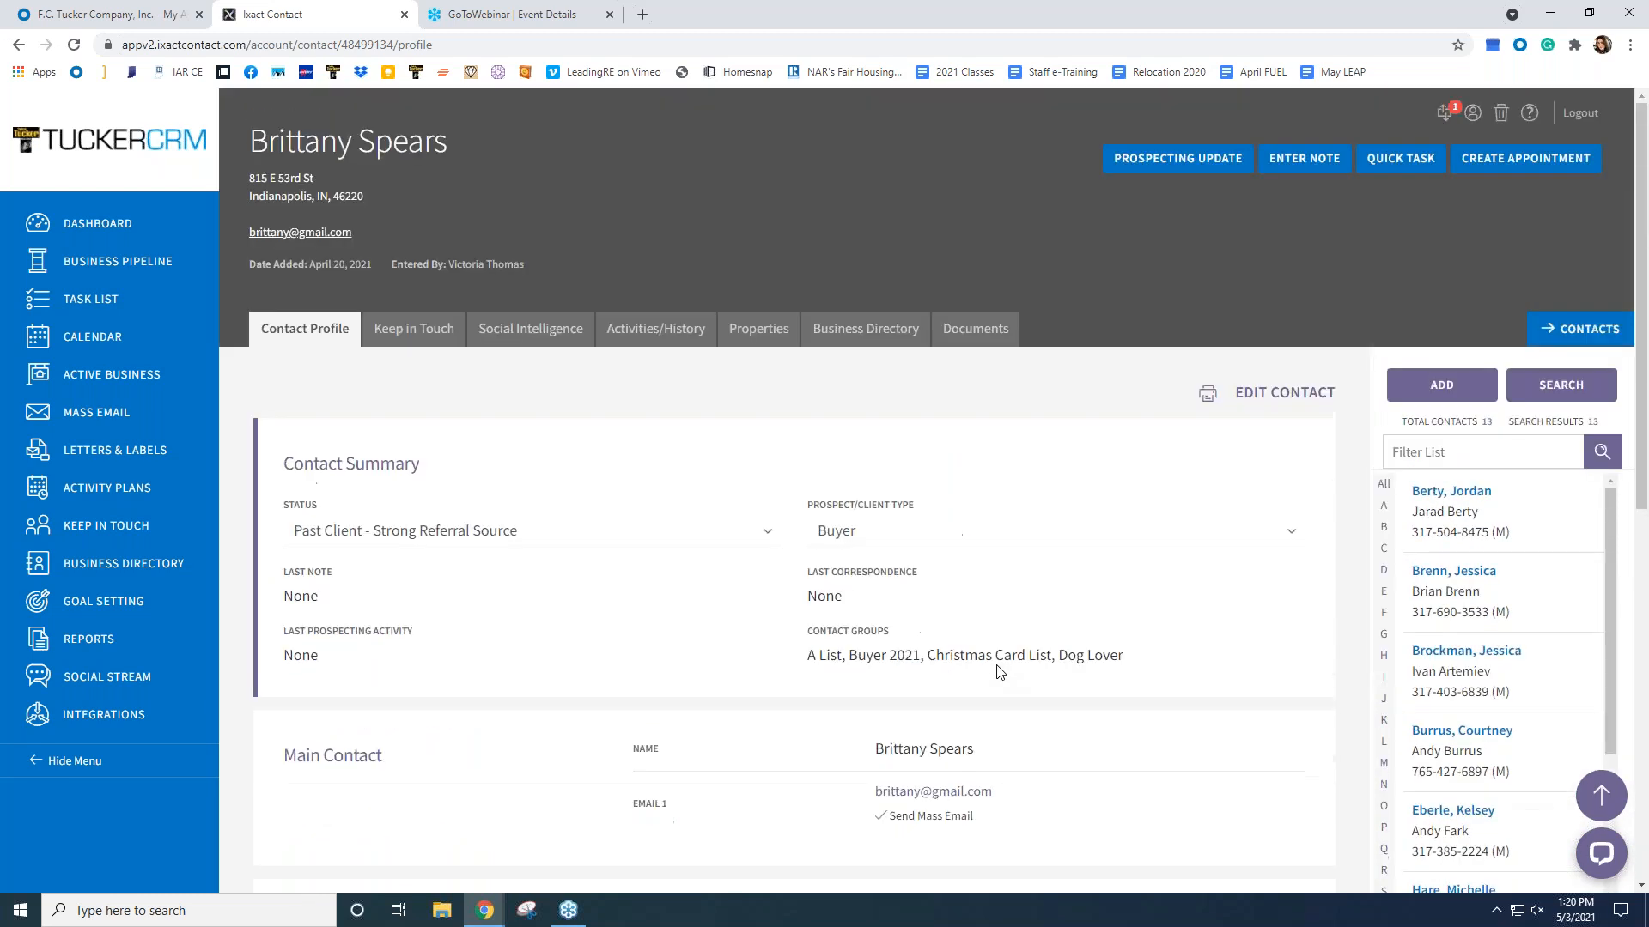
# - Review Brittany Spears's Keep in Touch events, calls and assigned activity plans
pyautogui.click(397, 335)
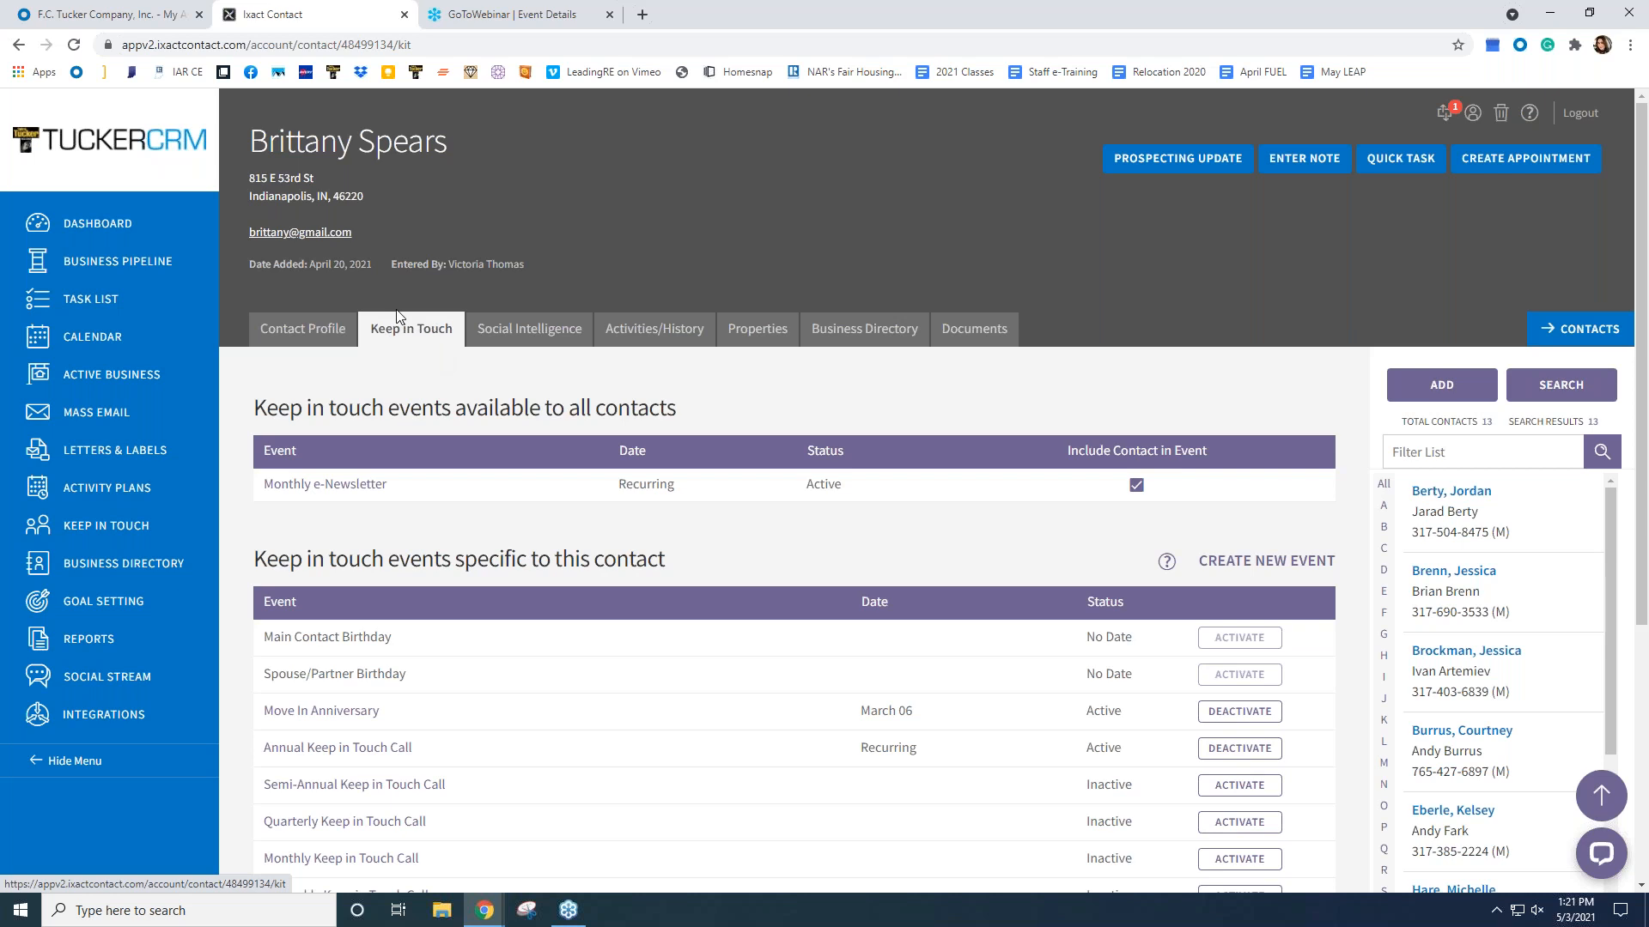
pyautogui.scroll(-2, 397, 316)
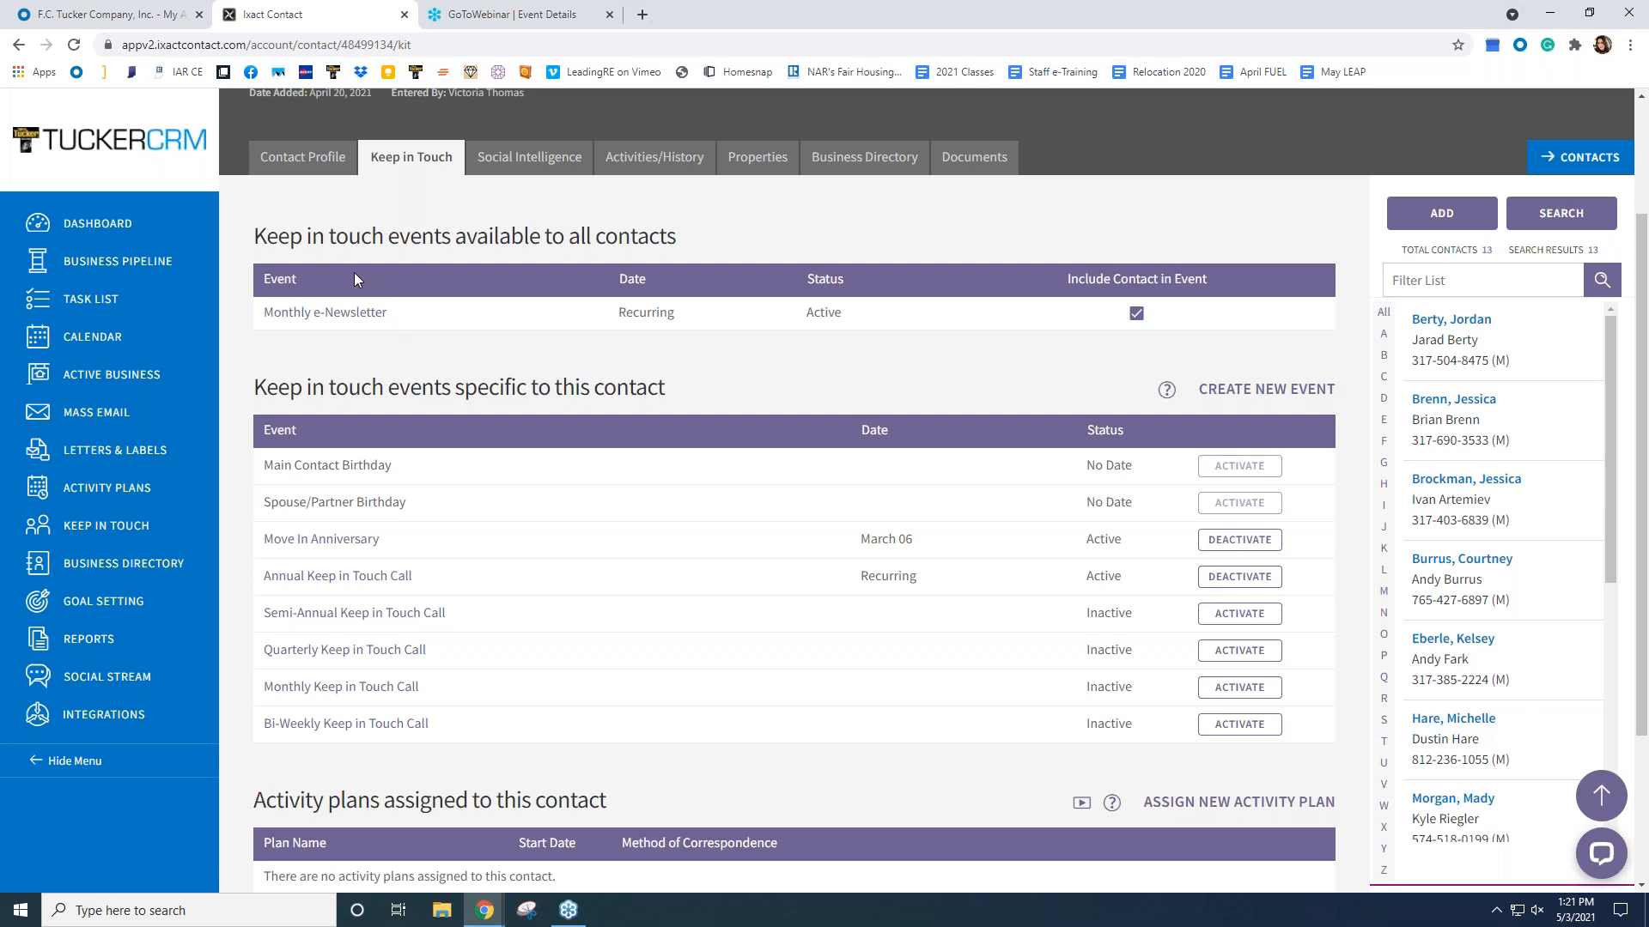
pyautogui.scroll(-1, 354, 271)
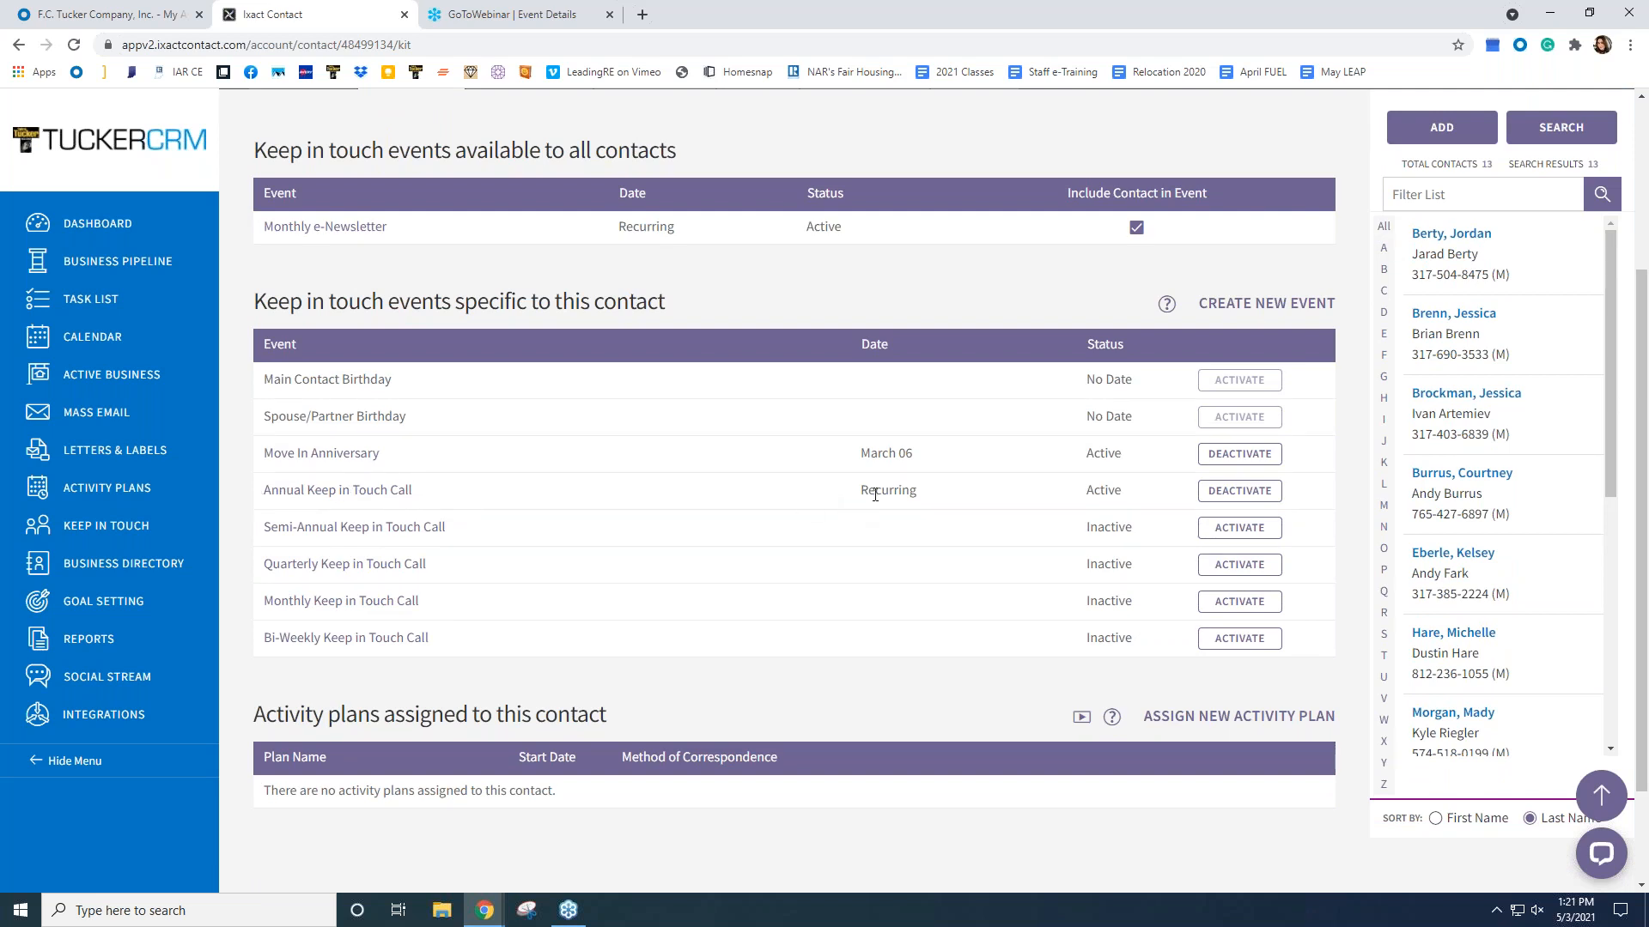
pyautogui.scroll(-1, 868, 489)
# - Mark Brittany Spears's Annual Keep in Touch Call task as complete from the dashboard's Today's Tasks
pyautogui.scroll(4, 868, 489)
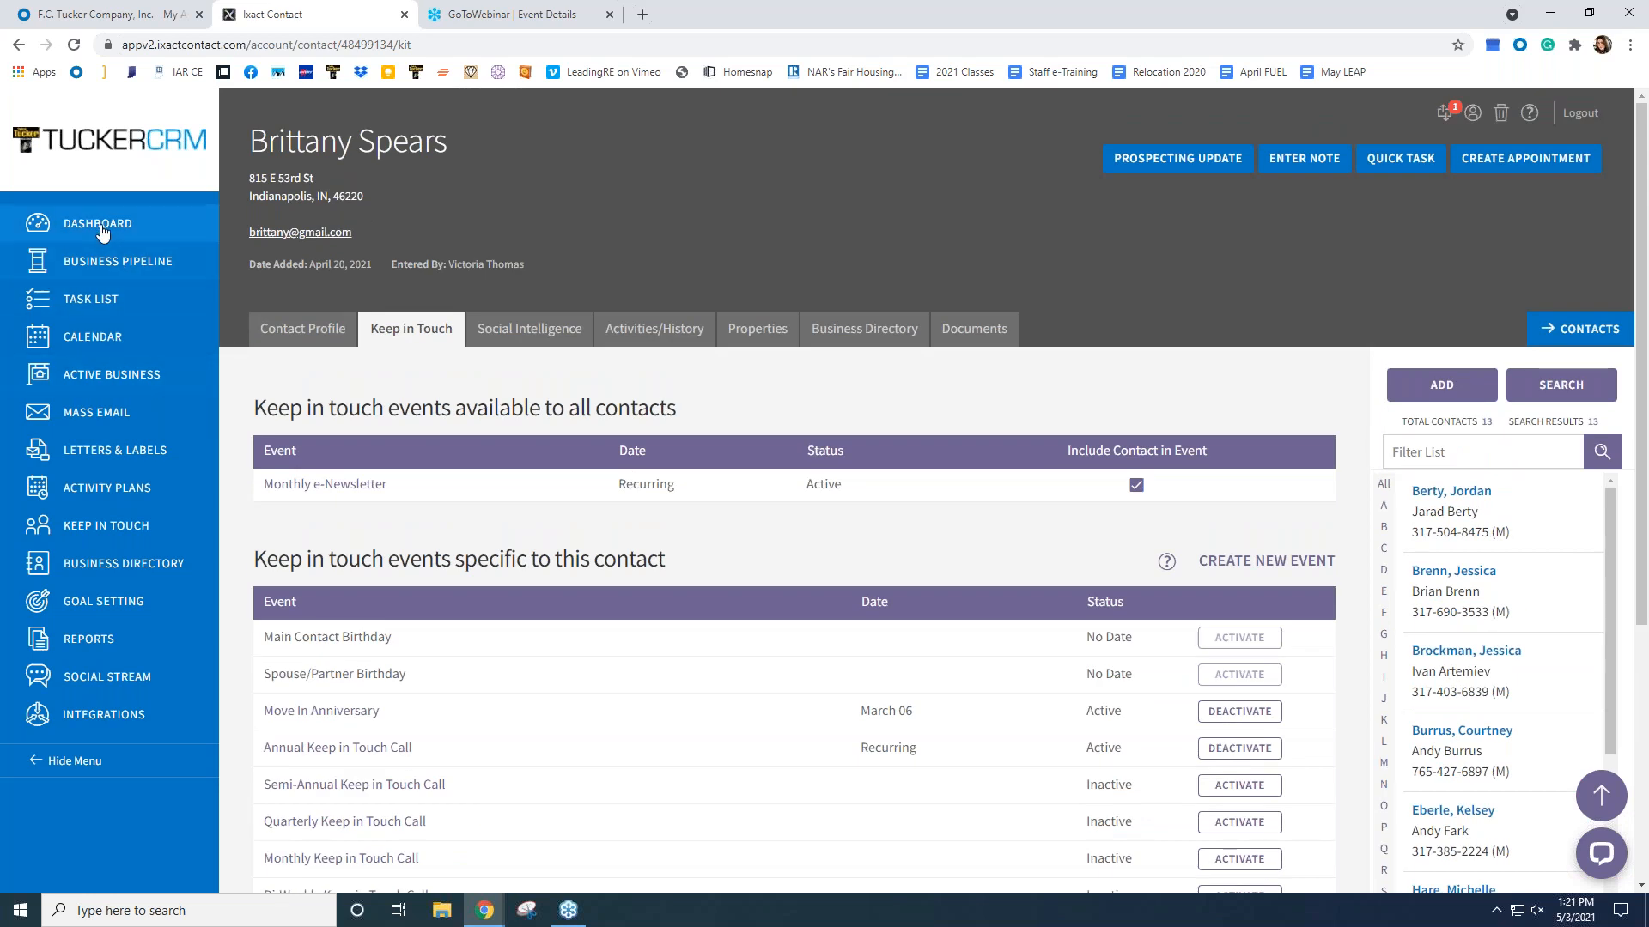
pyautogui.click(101, 230)
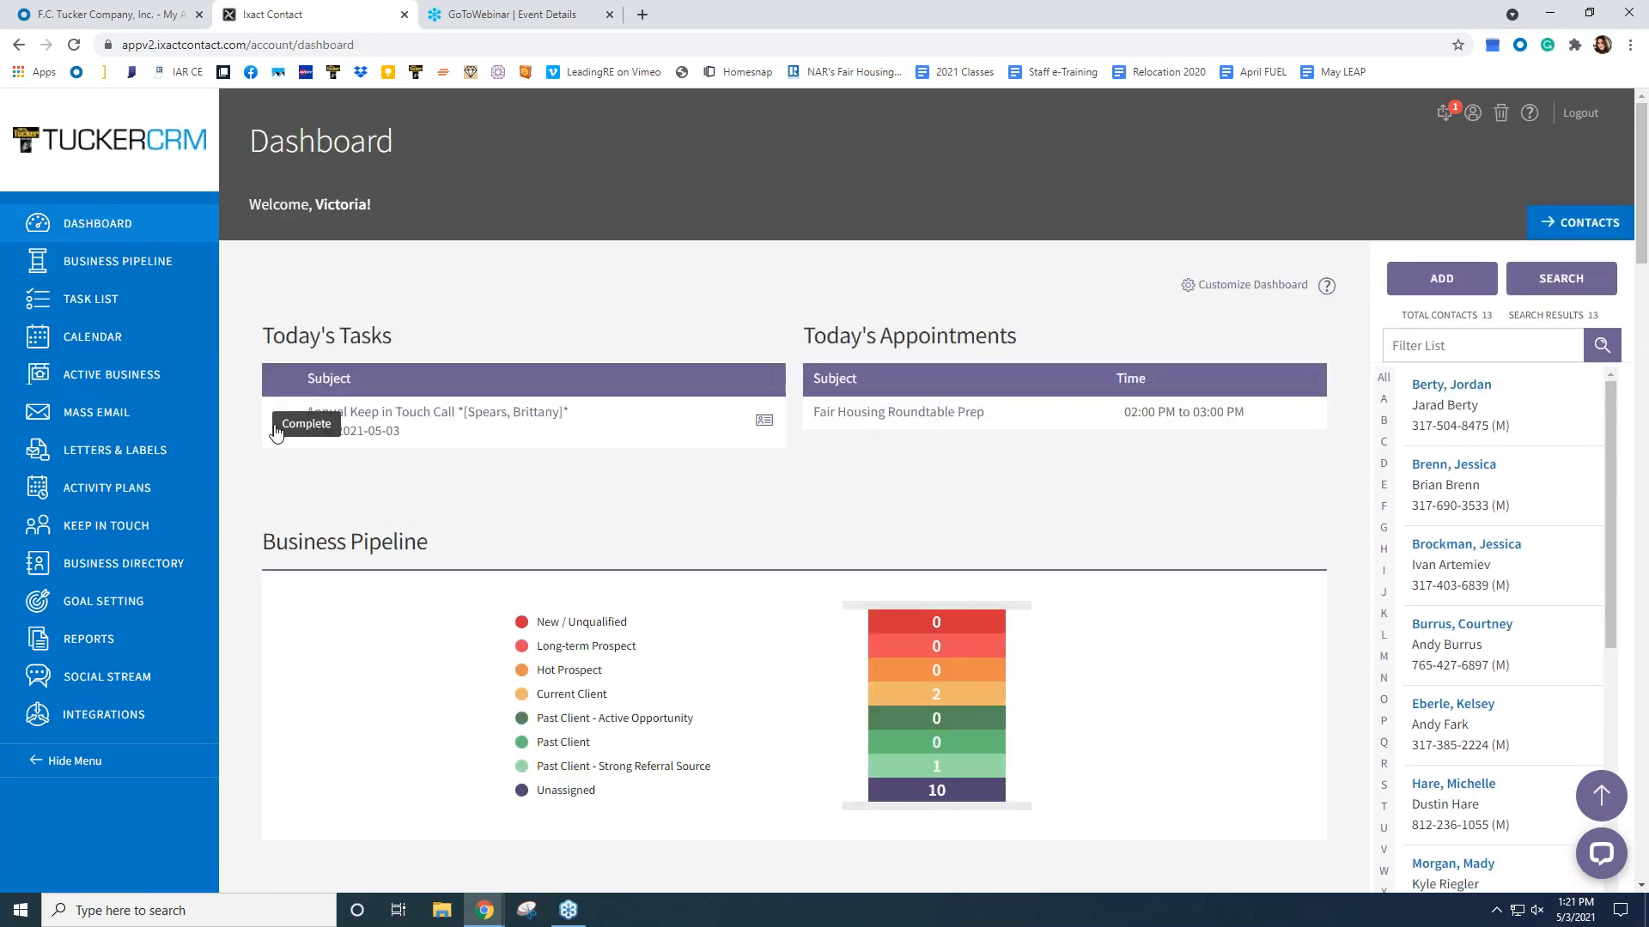
pyautogui.click(277, 432)
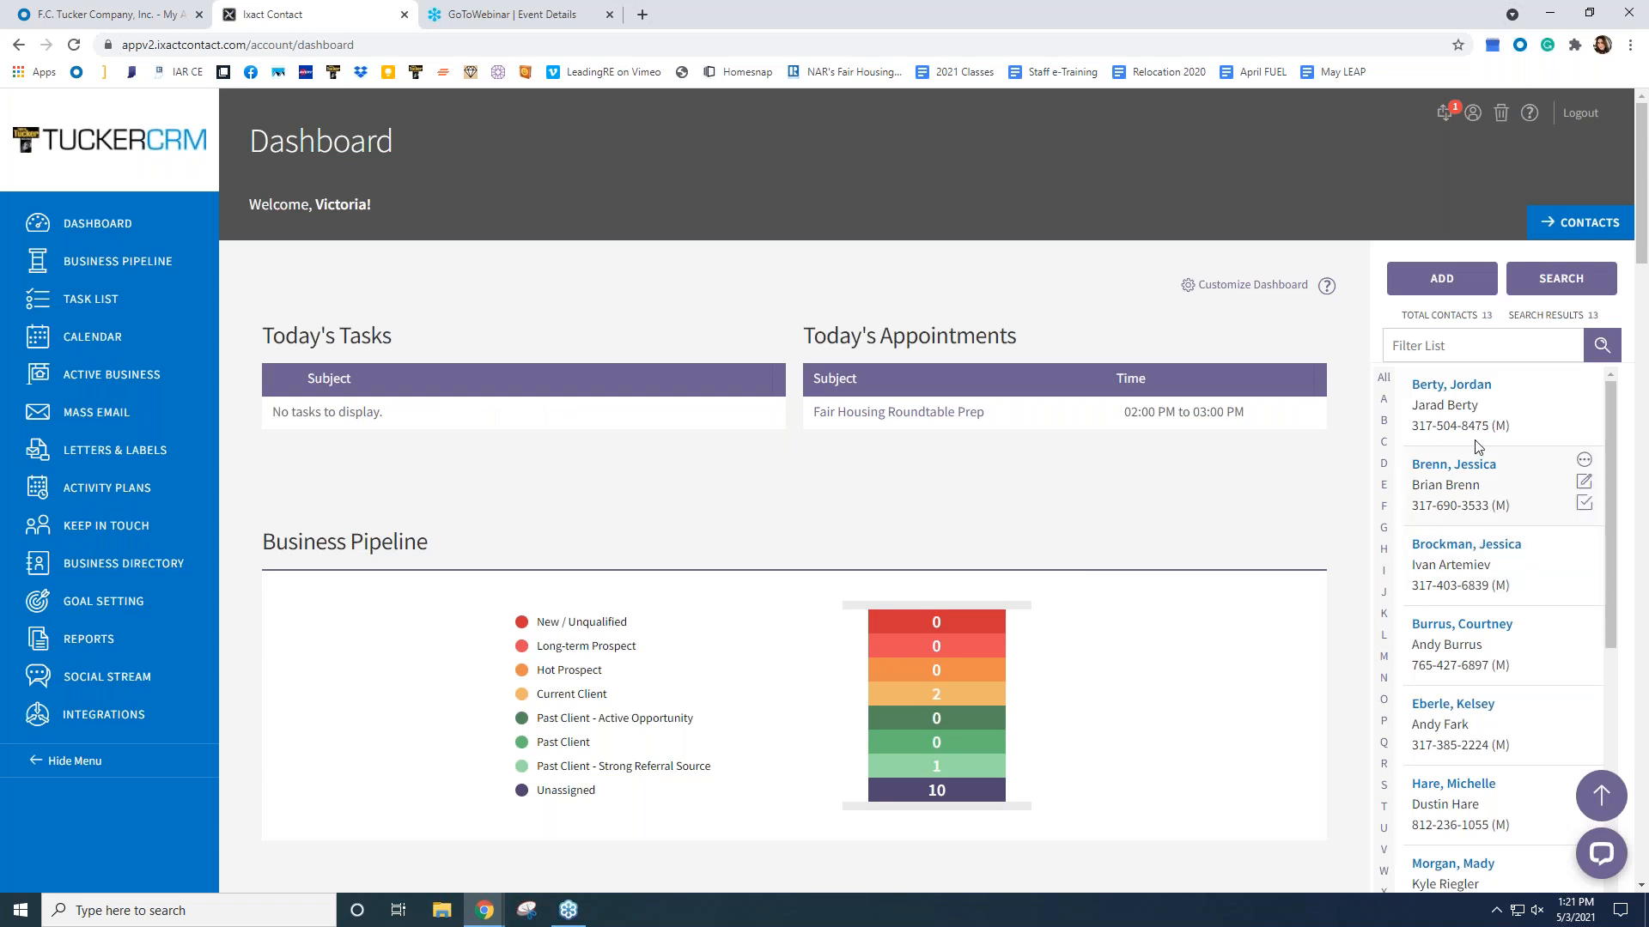
# - Reopen Brittany Spears's record from the contact list and check the status of her Keep in Touch calls
pyautogui.scroll(-6, 1477, 442)
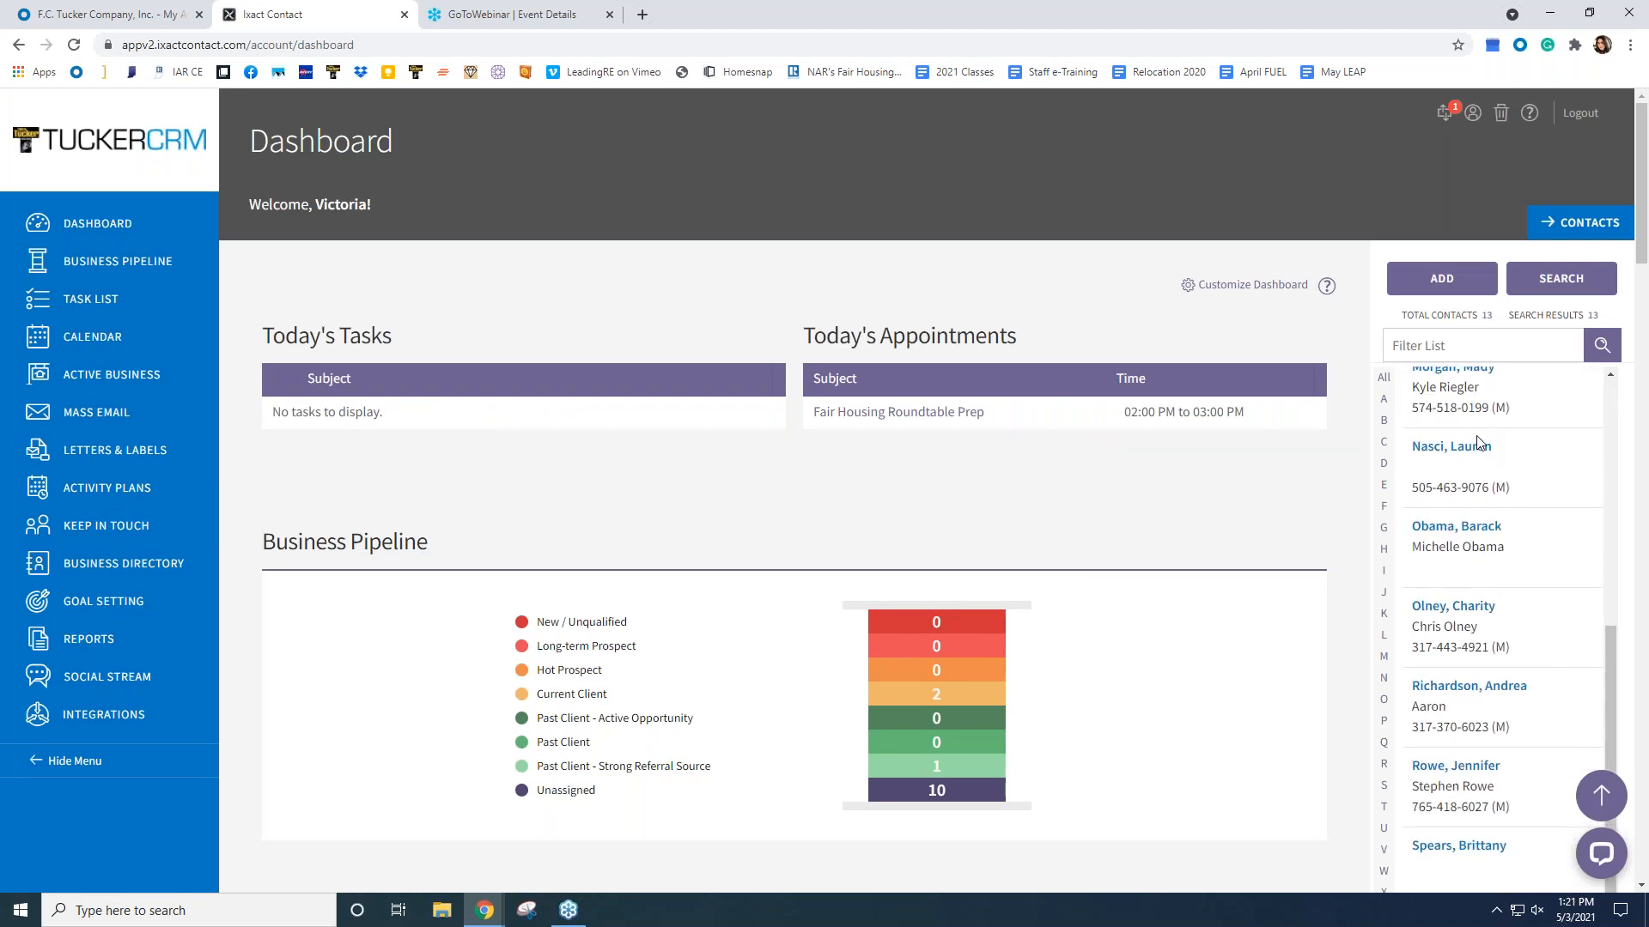
pyautogui.click(1460, 846)
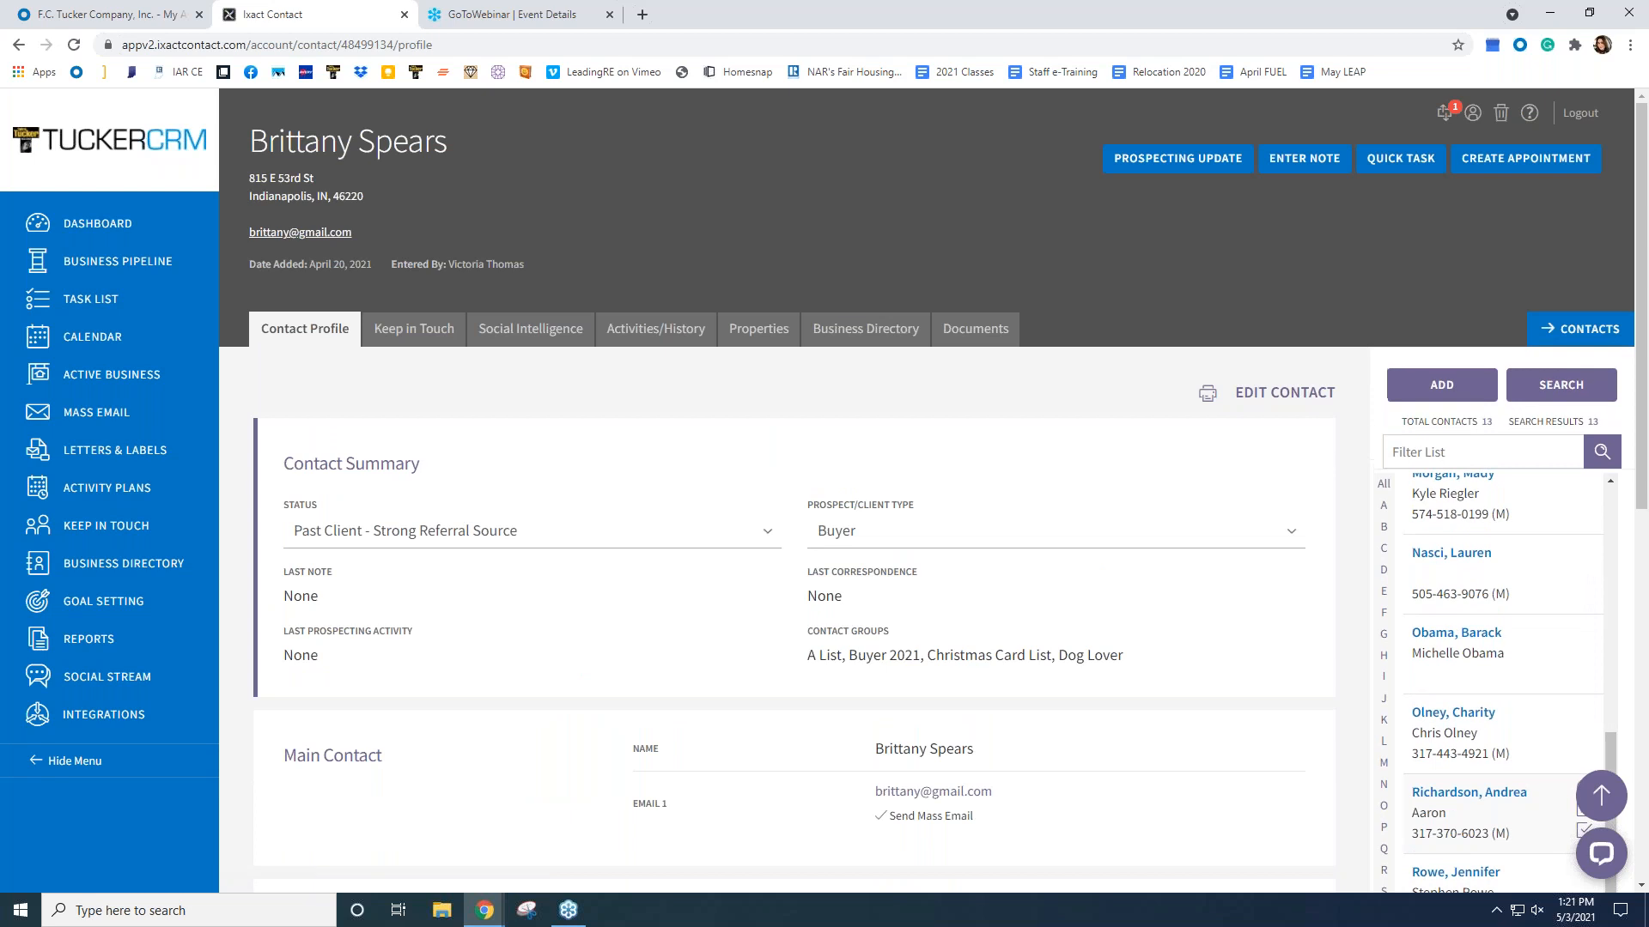
pyautogui.click(399, 331)
pyautogui.scroll(-5, 575, 481)
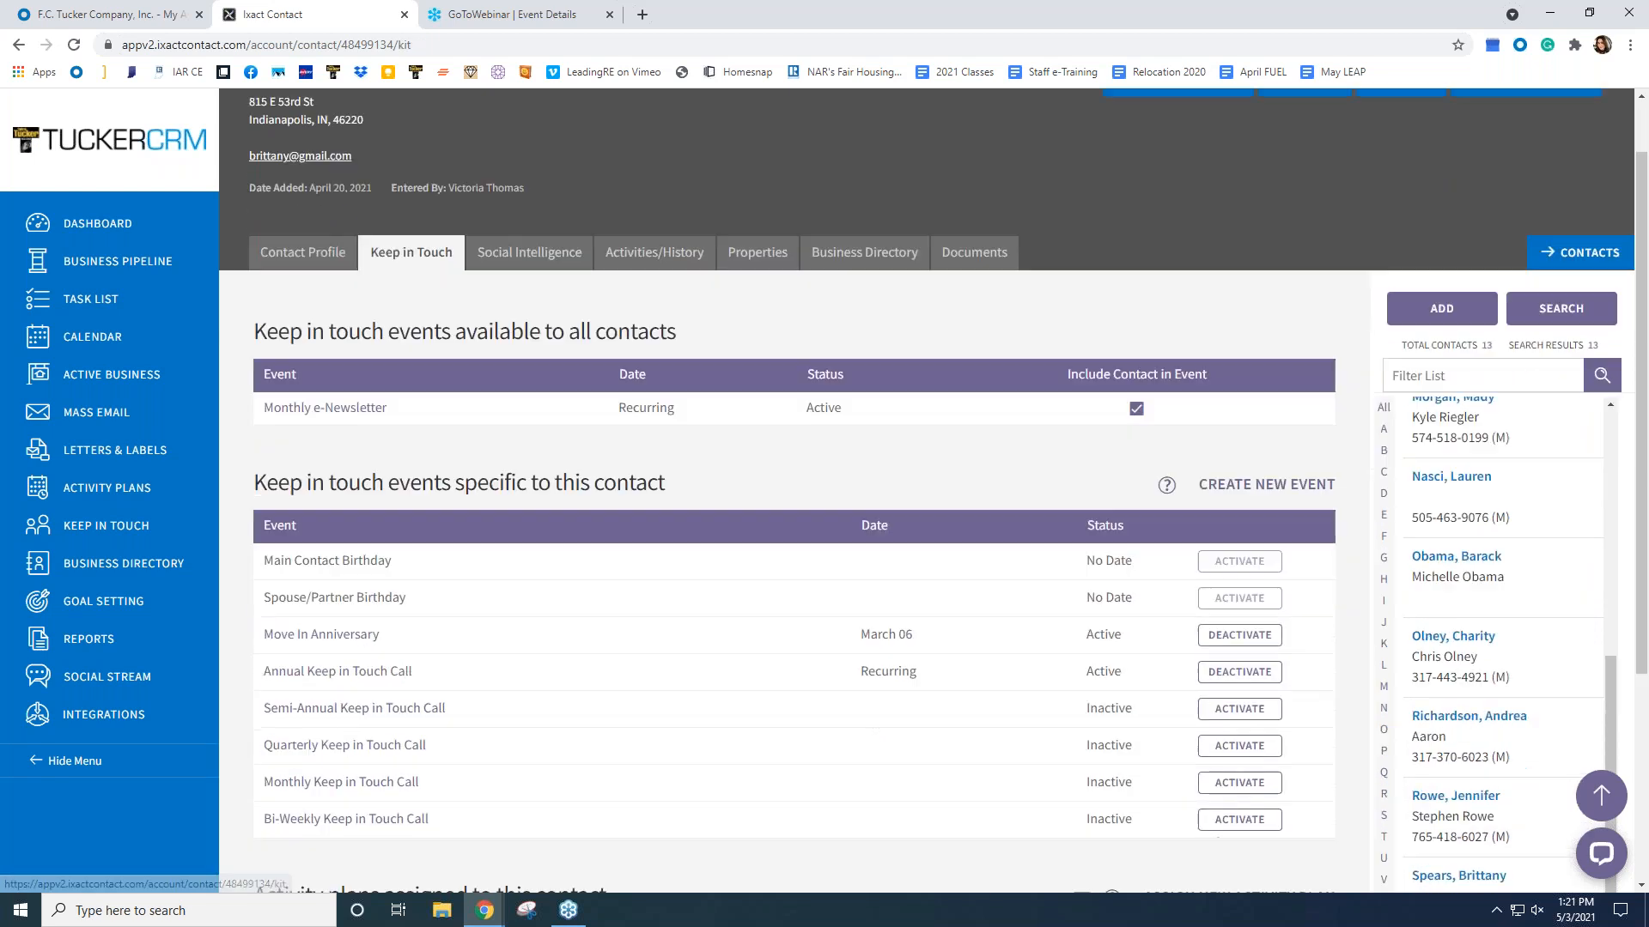
pyautogui.scroll(5, 575, 482)
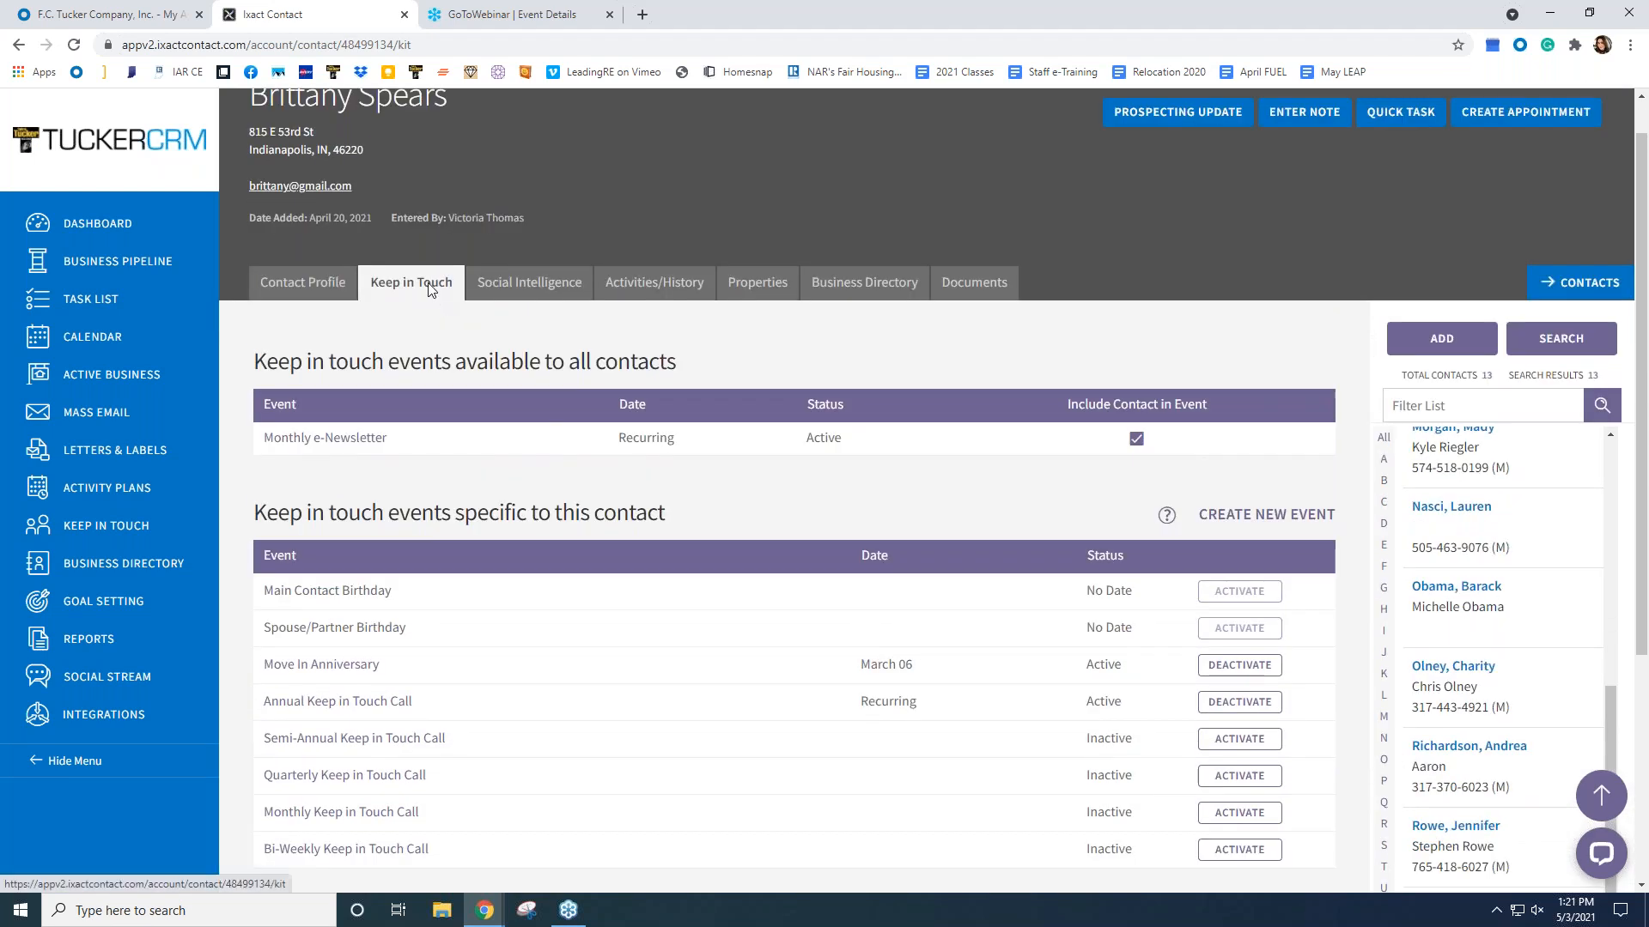
# - Review the contact's activity history, profile summary and Keep in Touch events specific to that contact
pyautogui.click(669, 287)
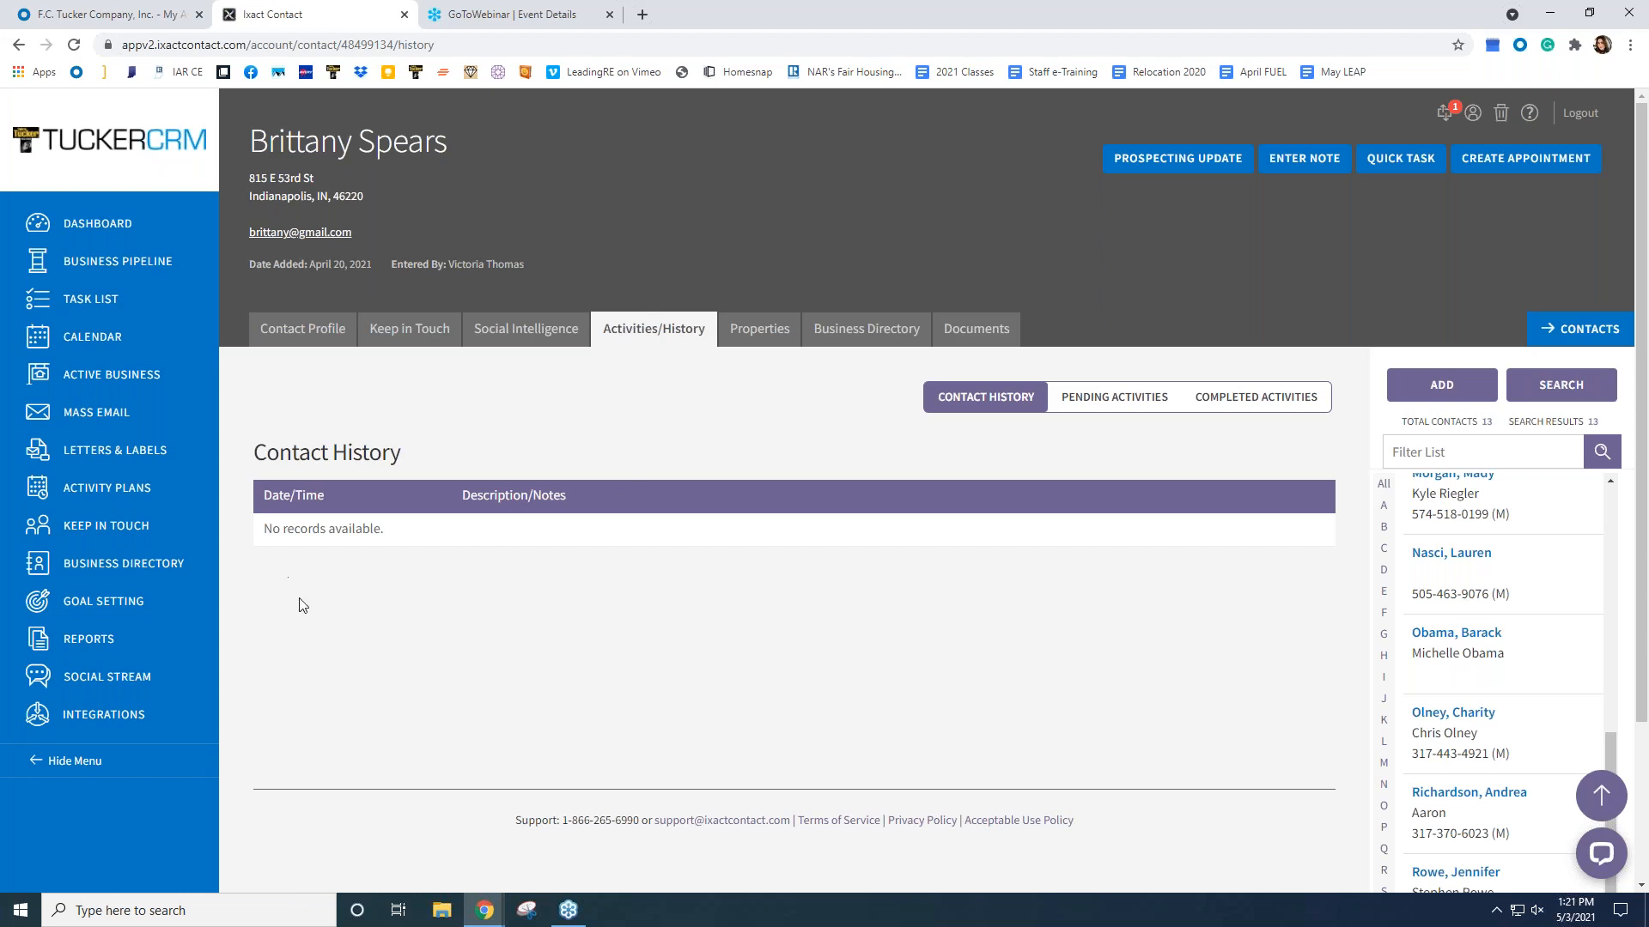
pyautogui.click(309, 330)
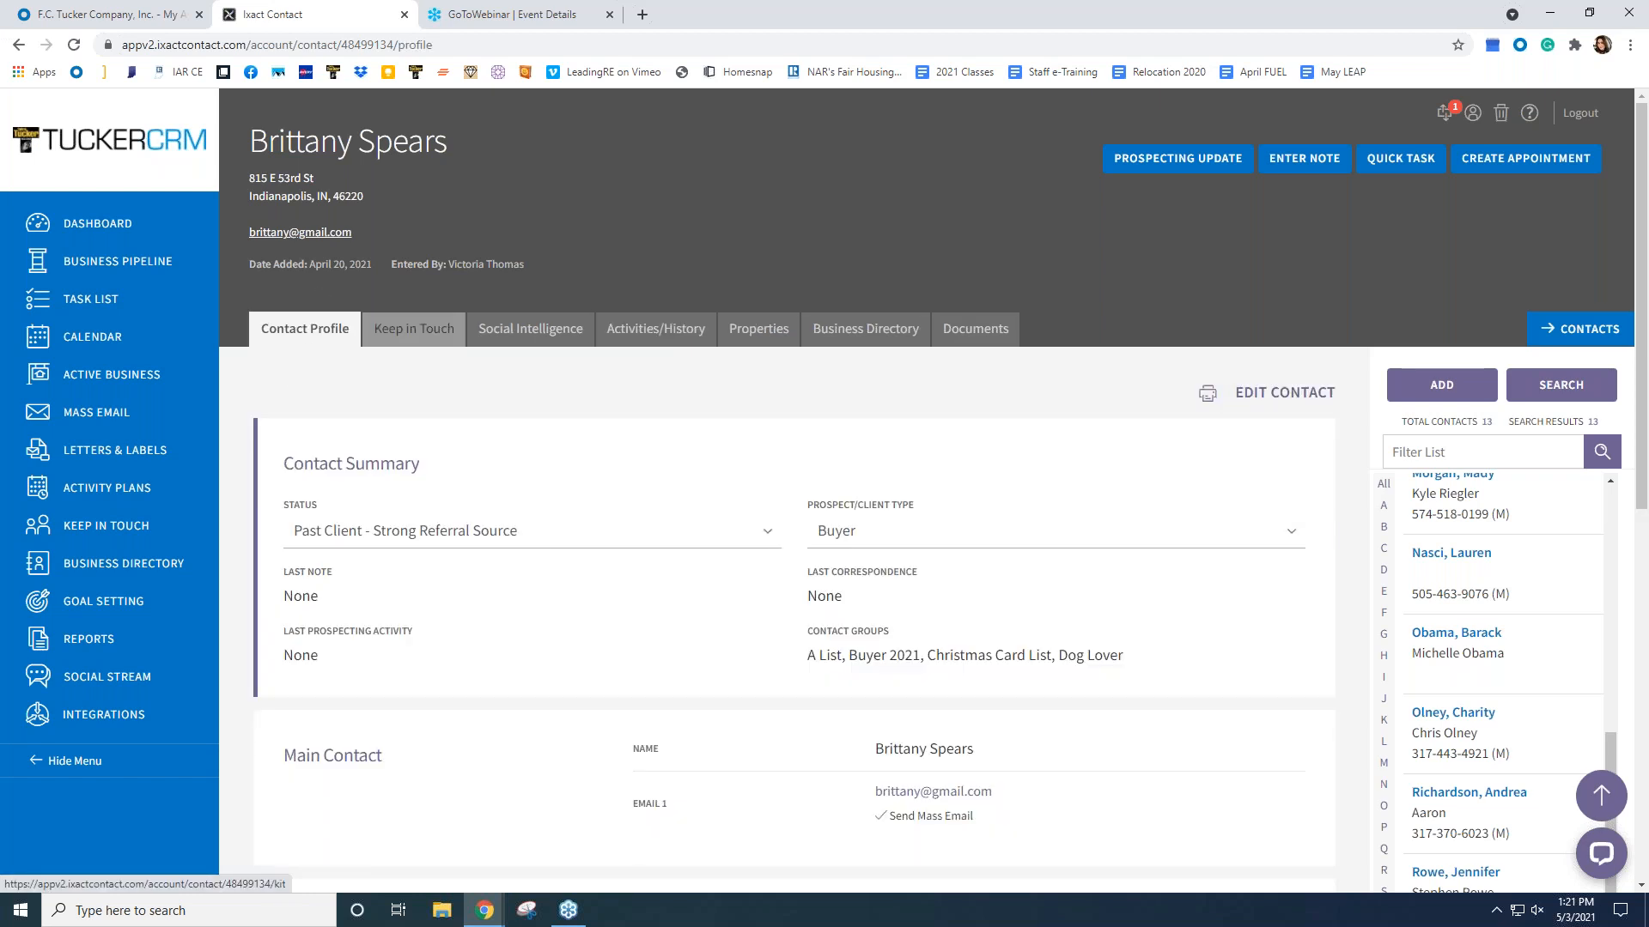
pyautogui.click(403, 331)
pyautogui.scroll(-4, 395, 289)
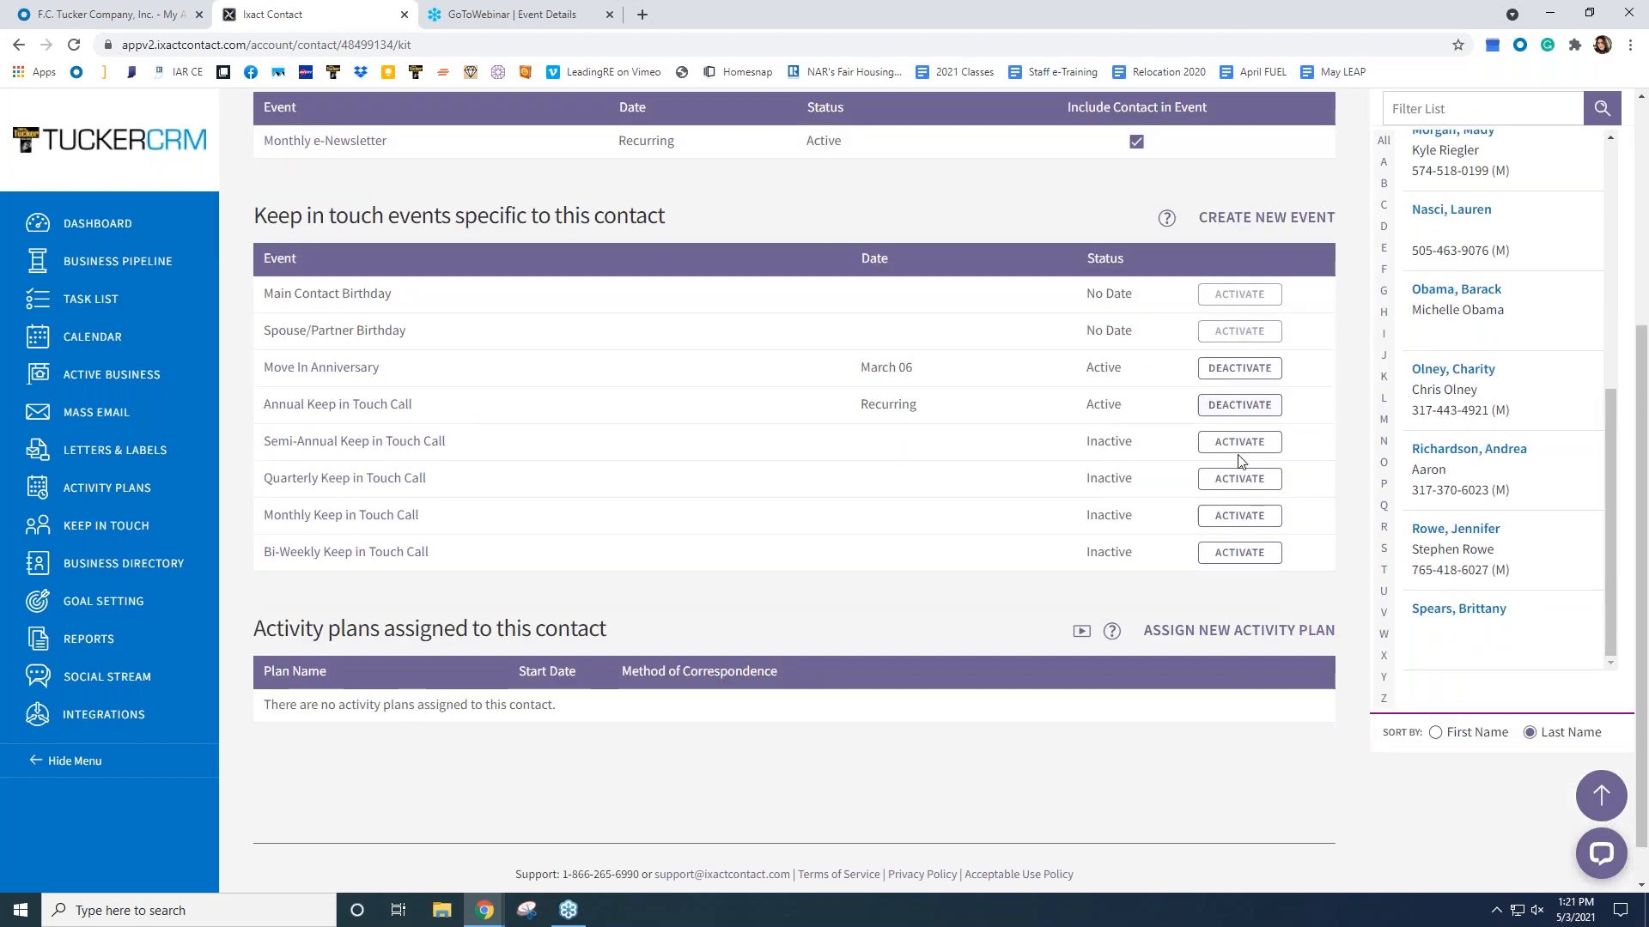
pyautogui.scroll(4, 533, 481)
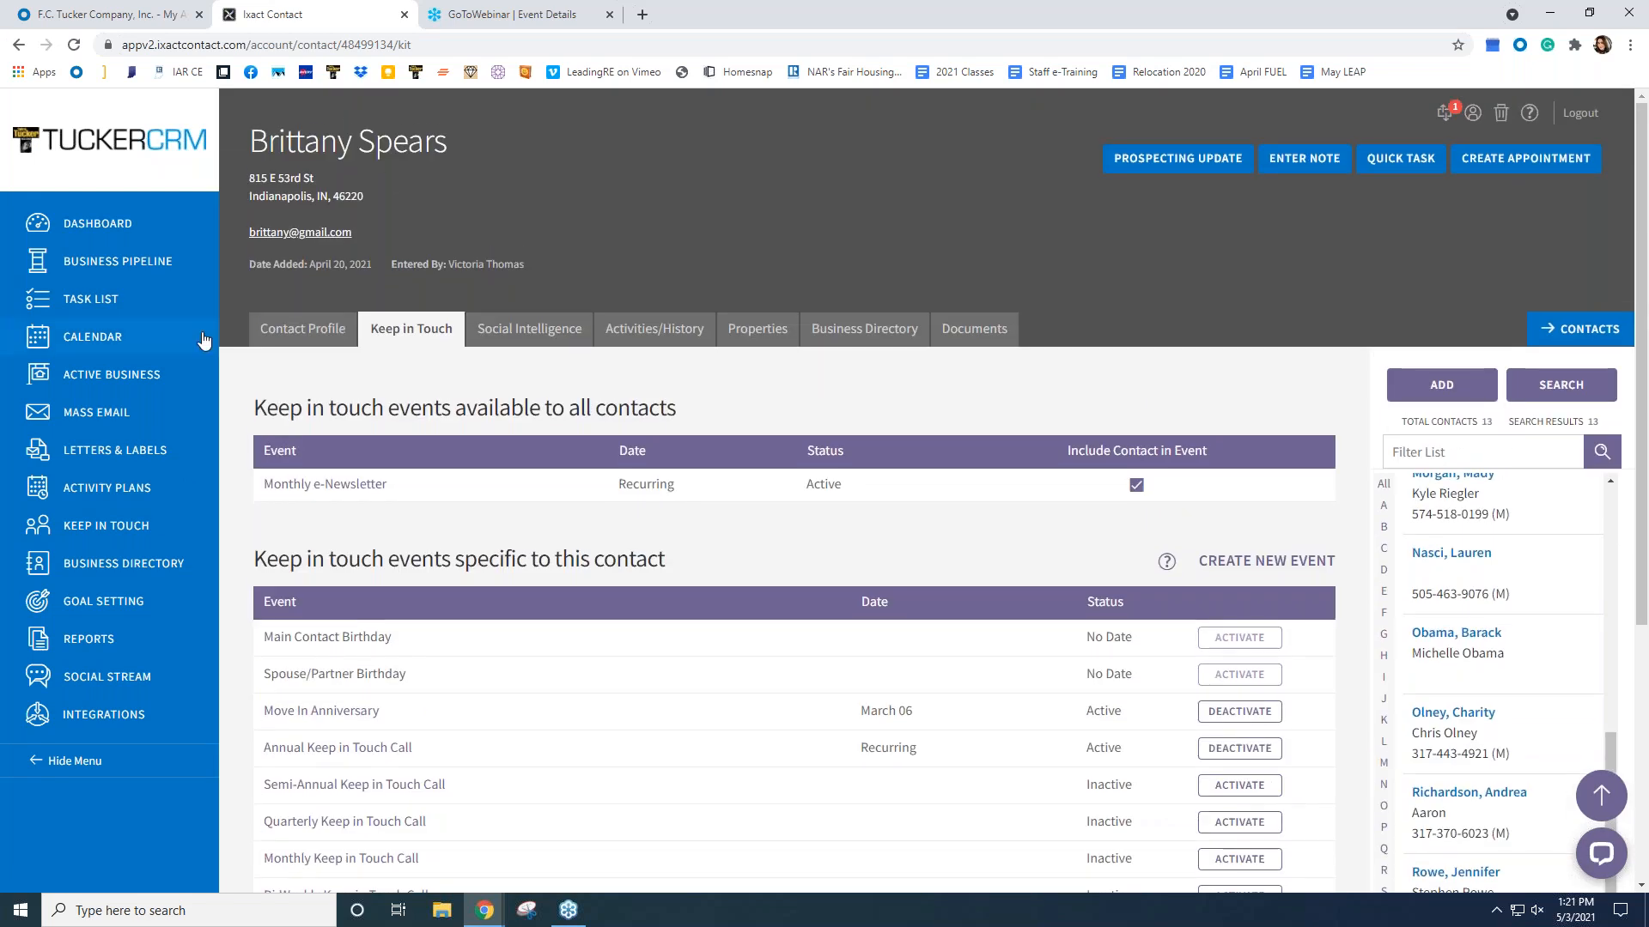
# - Deactivate the Annual Keep in Touch Call for the contact
pyautogui.moveTo(1518, 666)
pyautogui.scroll(-1, 697, 559)
pyautogui.scroll(-2, 697, 559)
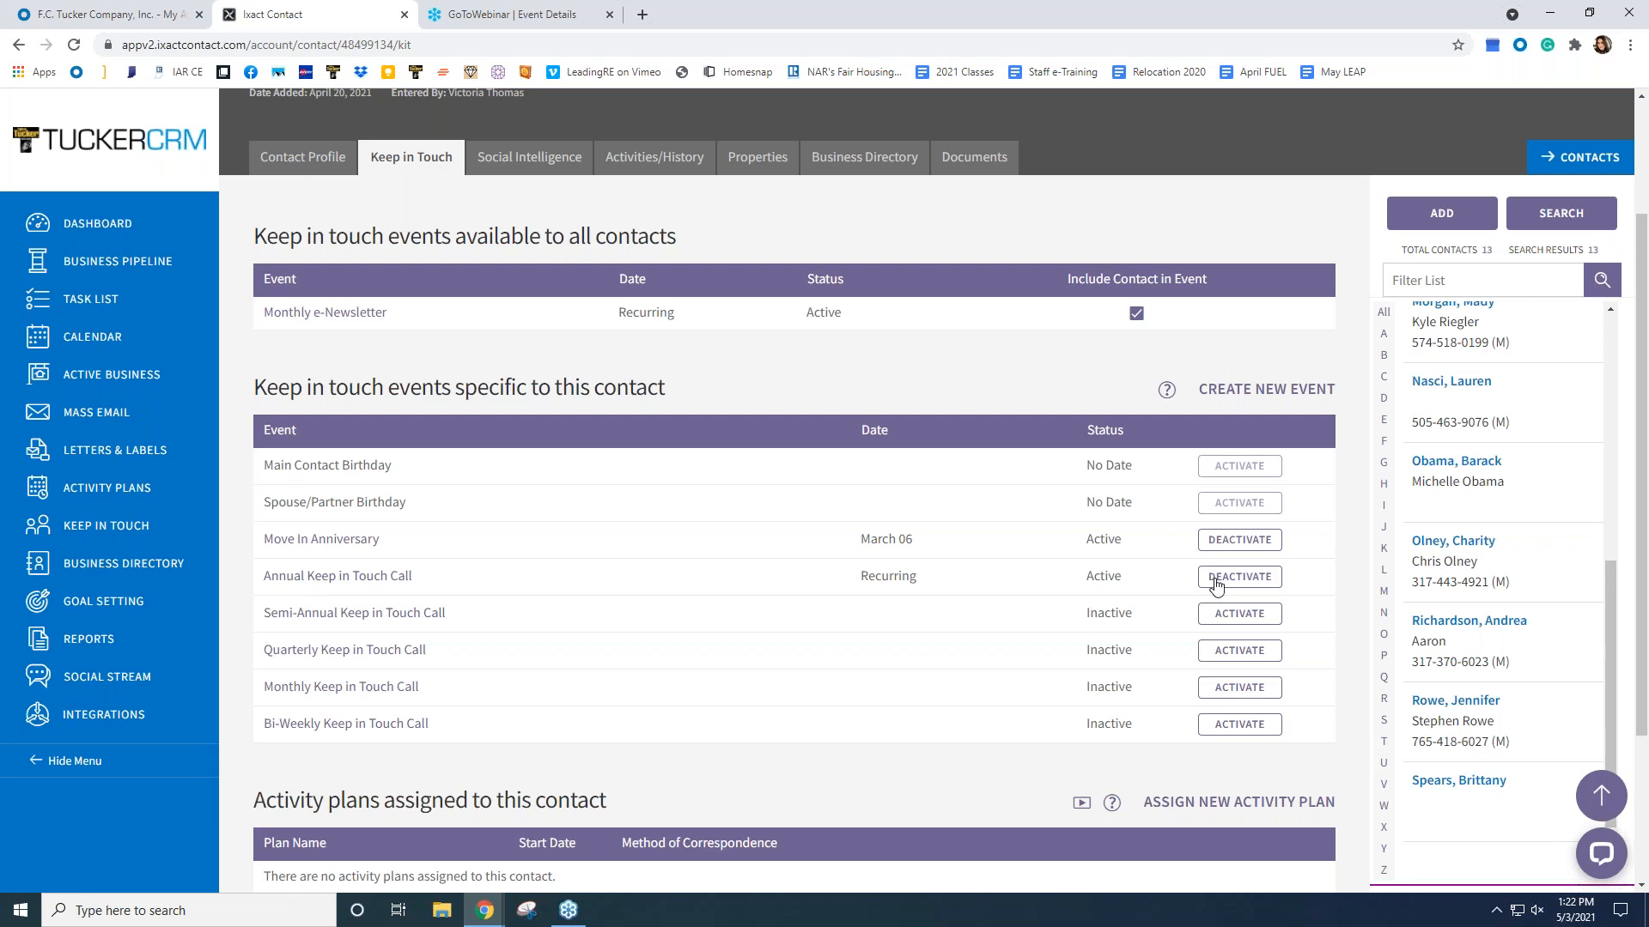
pyautogui.click(1236, 577)
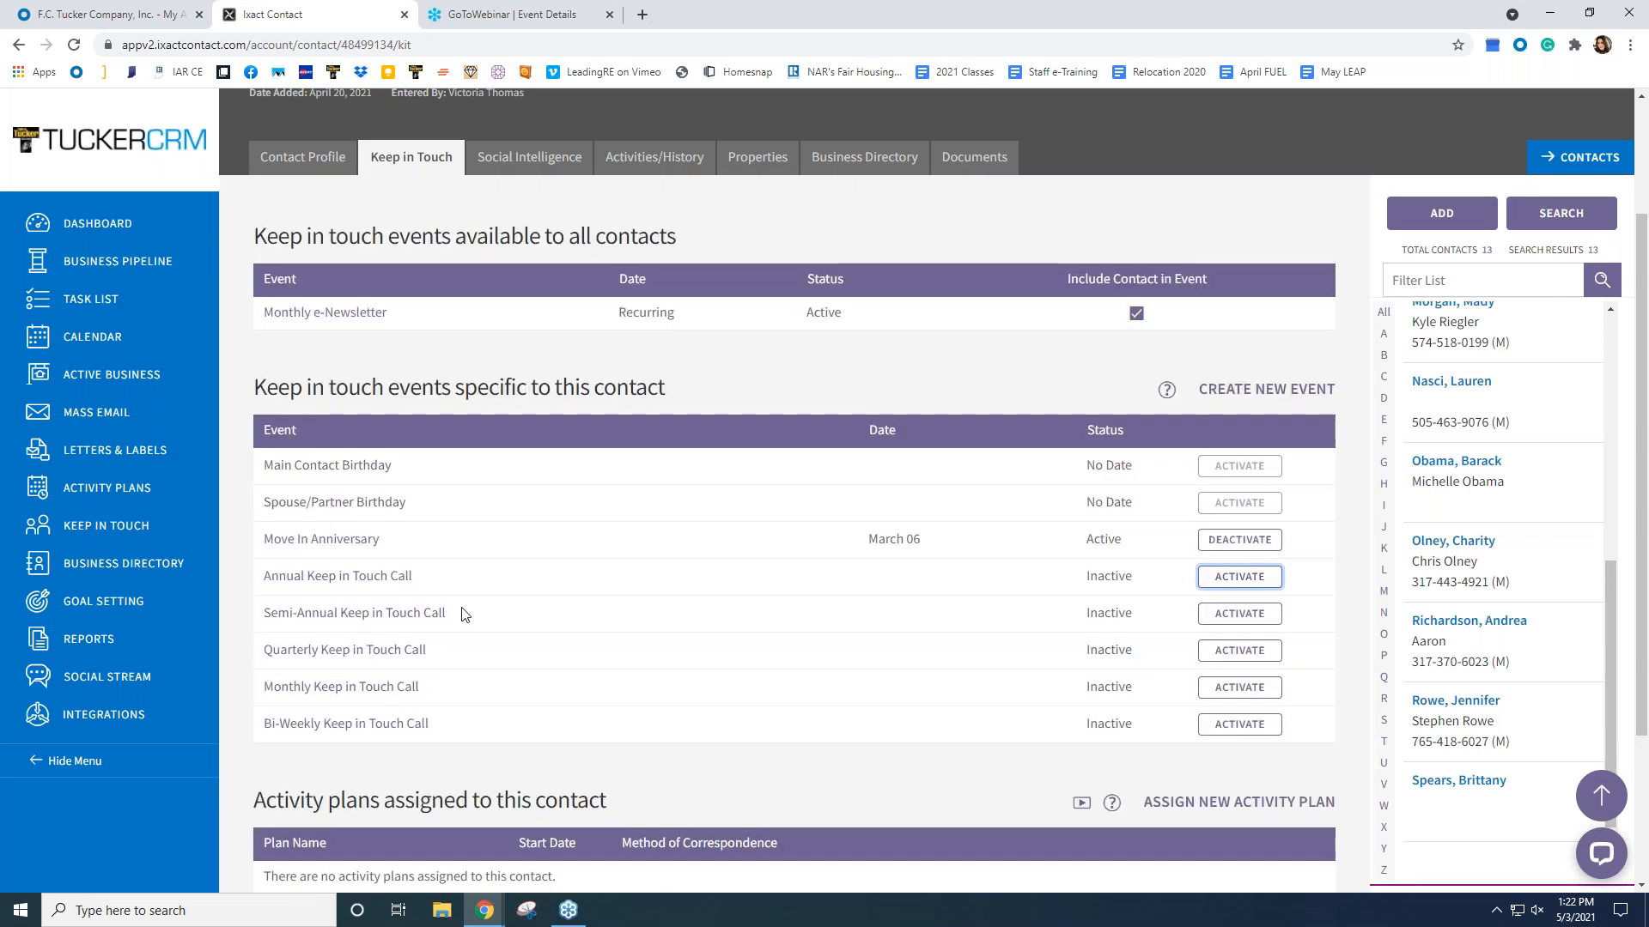
# - Activate the Monthly Keep in Touch Call for the contact with 5/13/2021 as the date of the first call
pyautogui.scroll(1, 461, 615)
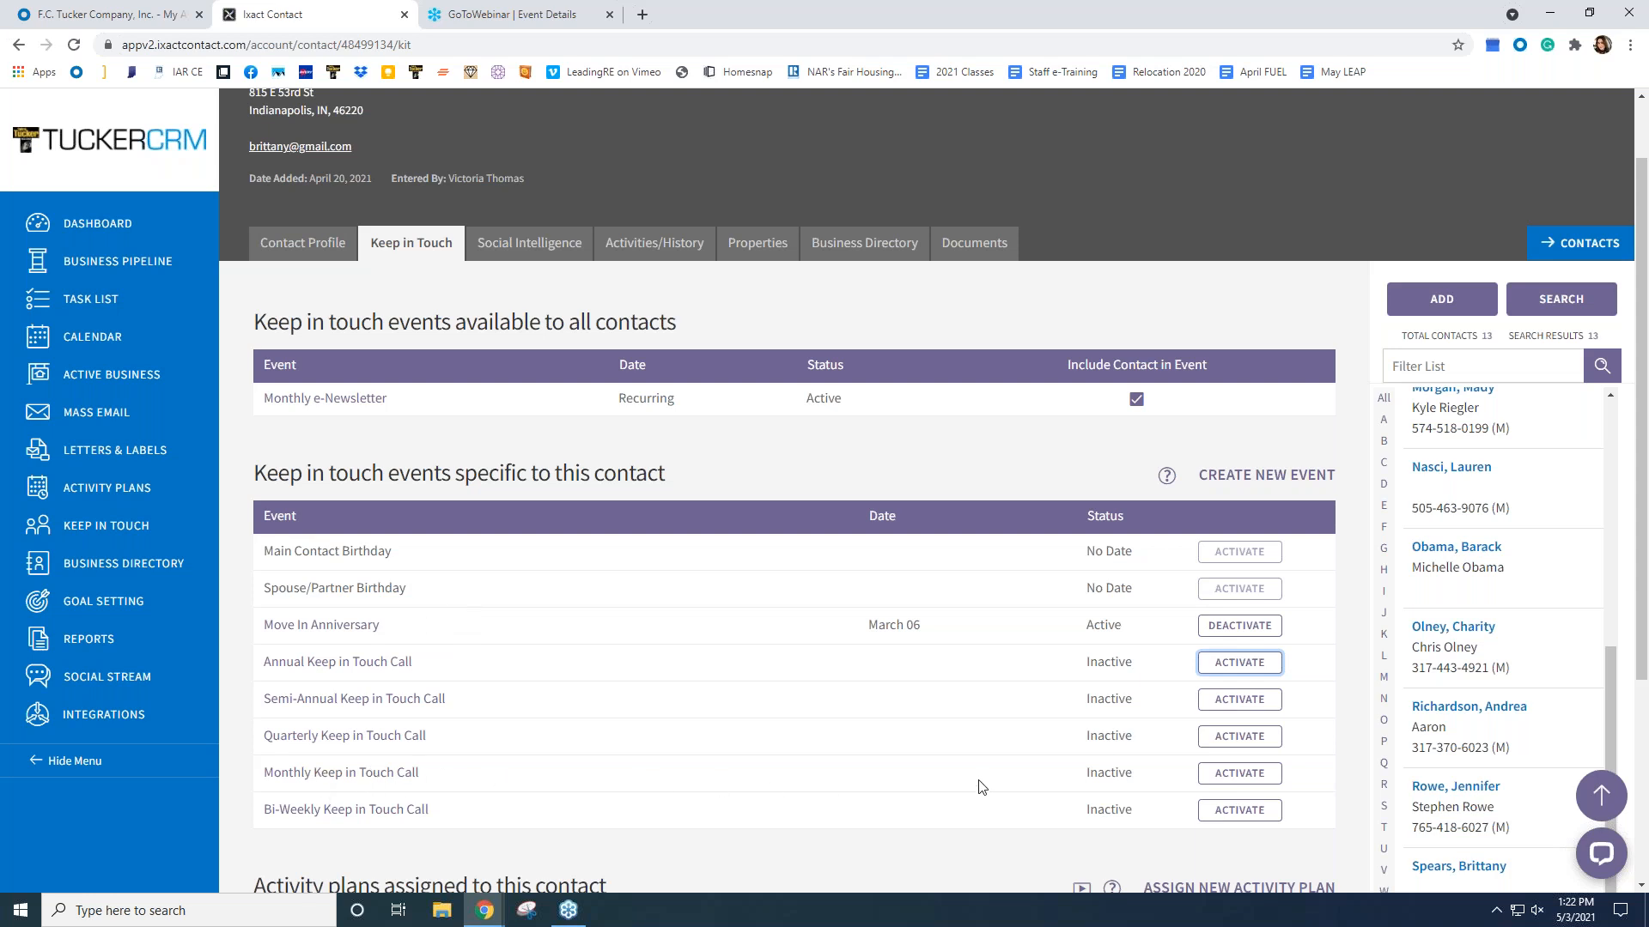
pyautogui.scroll(1, 962, 783)
pyautogui.scroll(-2, 409, 519)
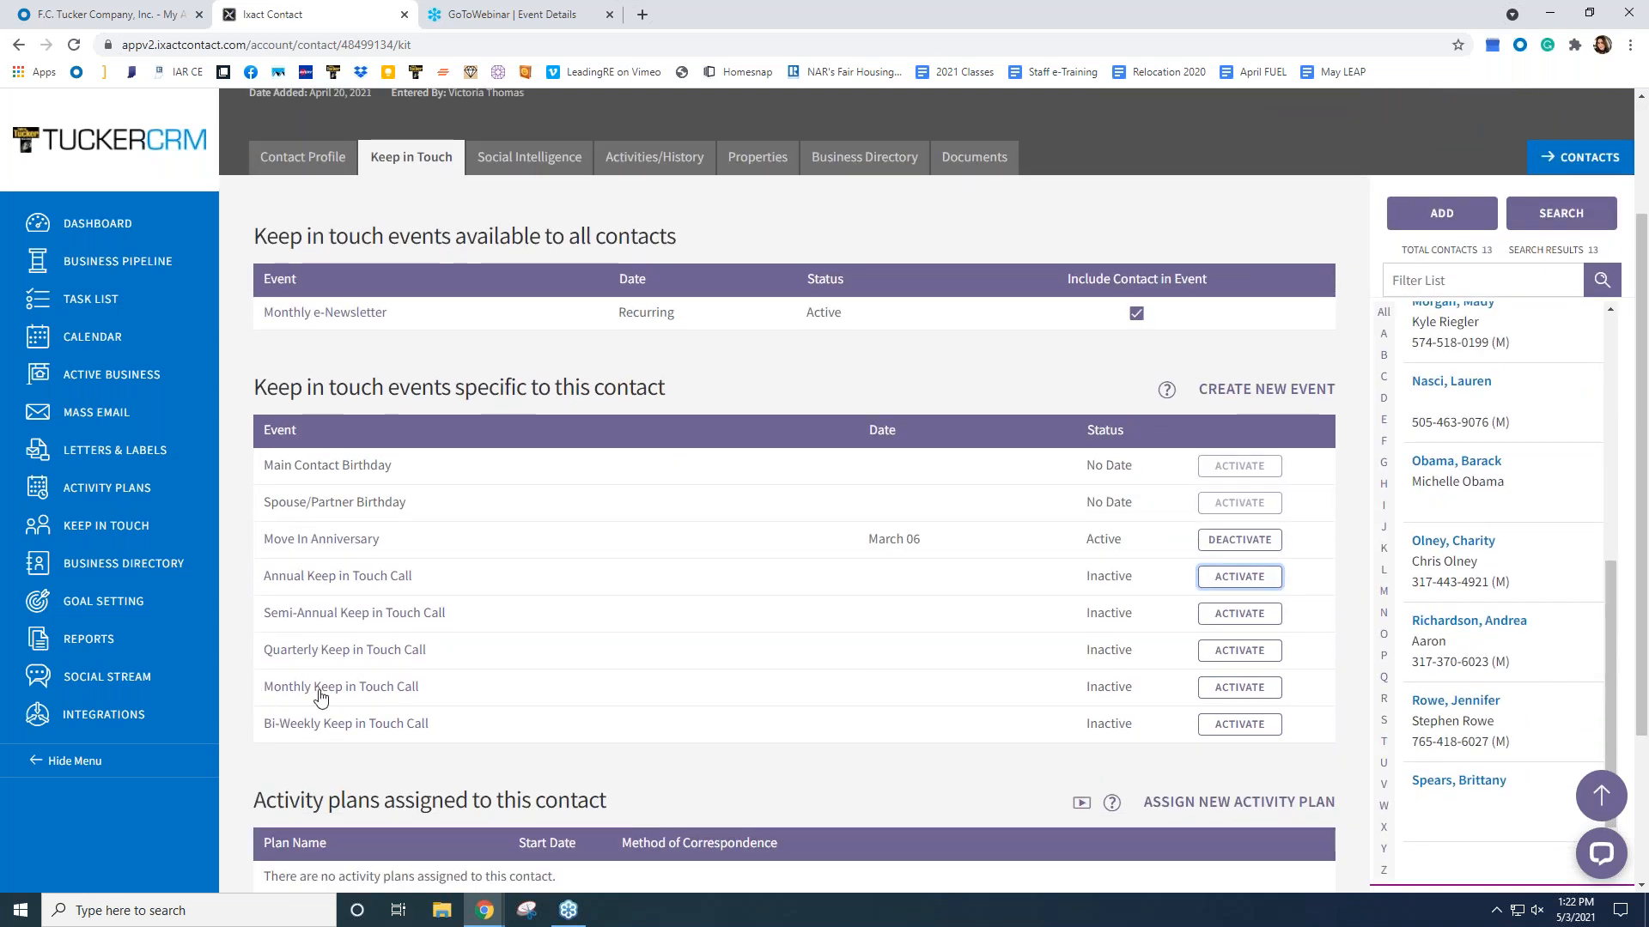
pyautogui.click(1237, 687)
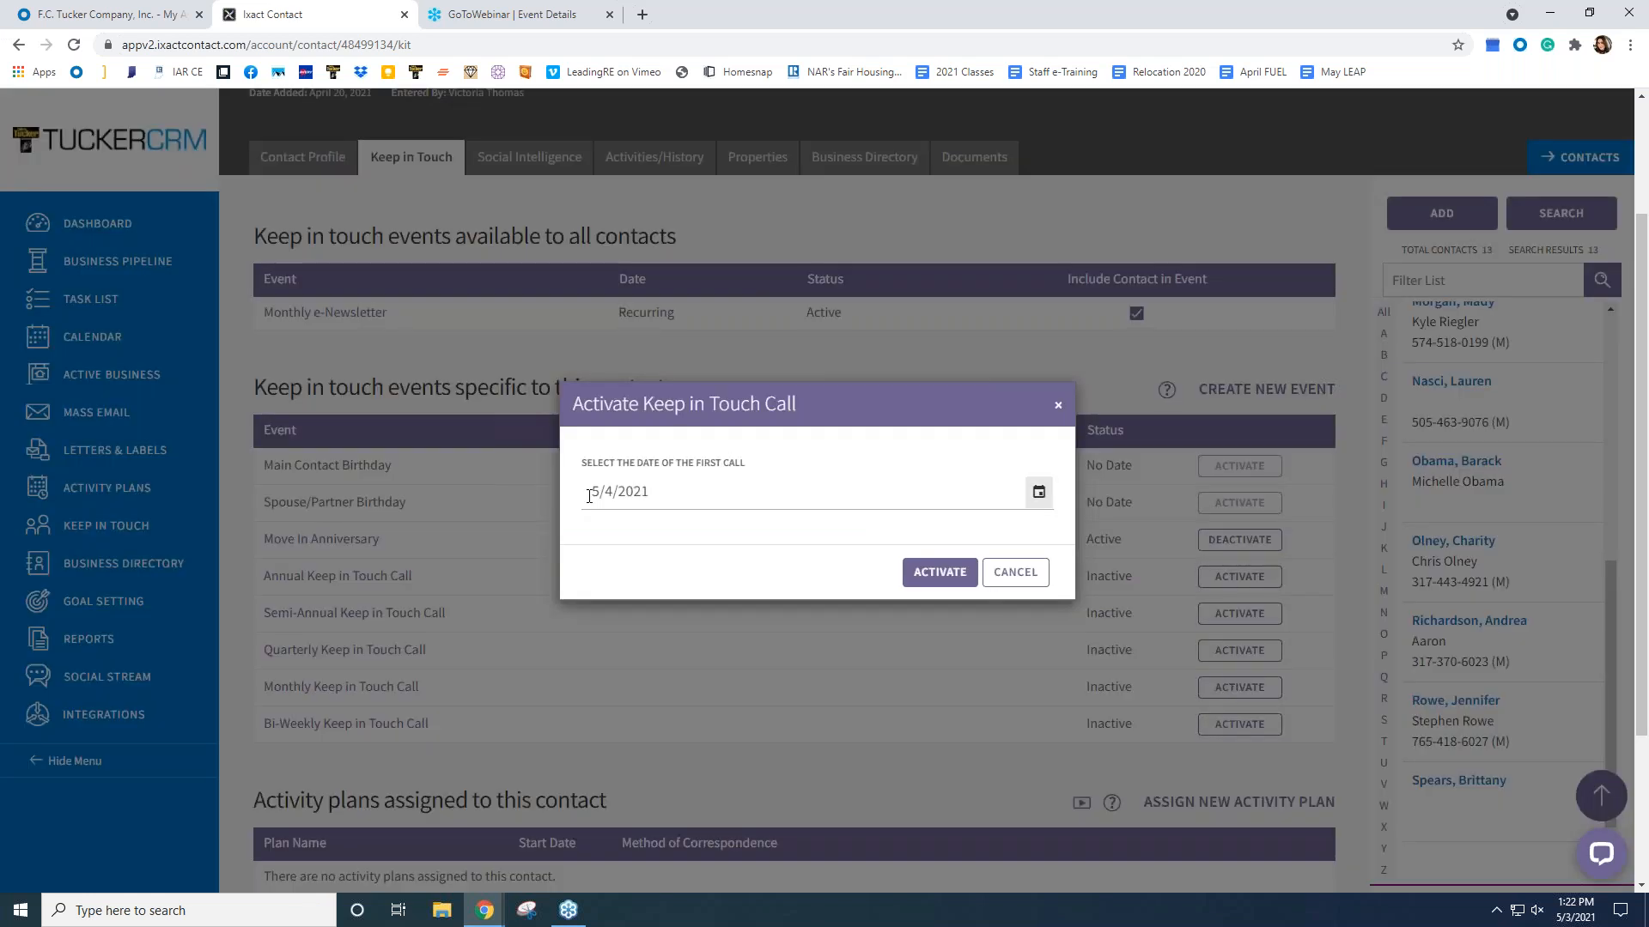
pyautogui.click(1038, 493)
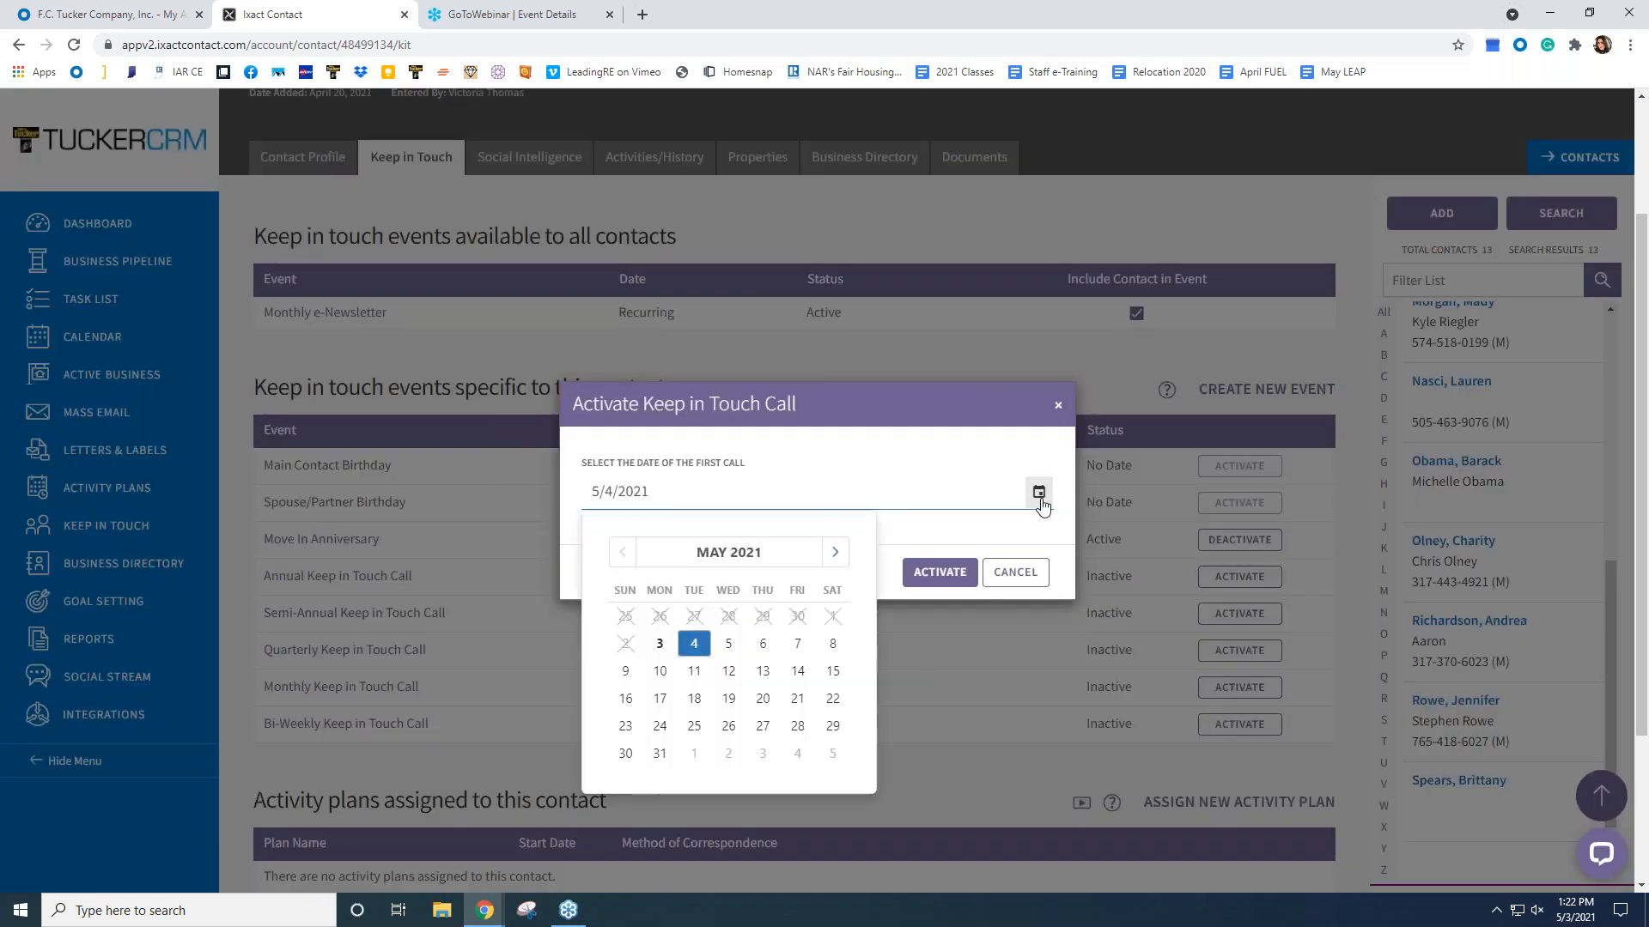
pyautogui.click(762, 672)
pyautogui.click(948, 580)
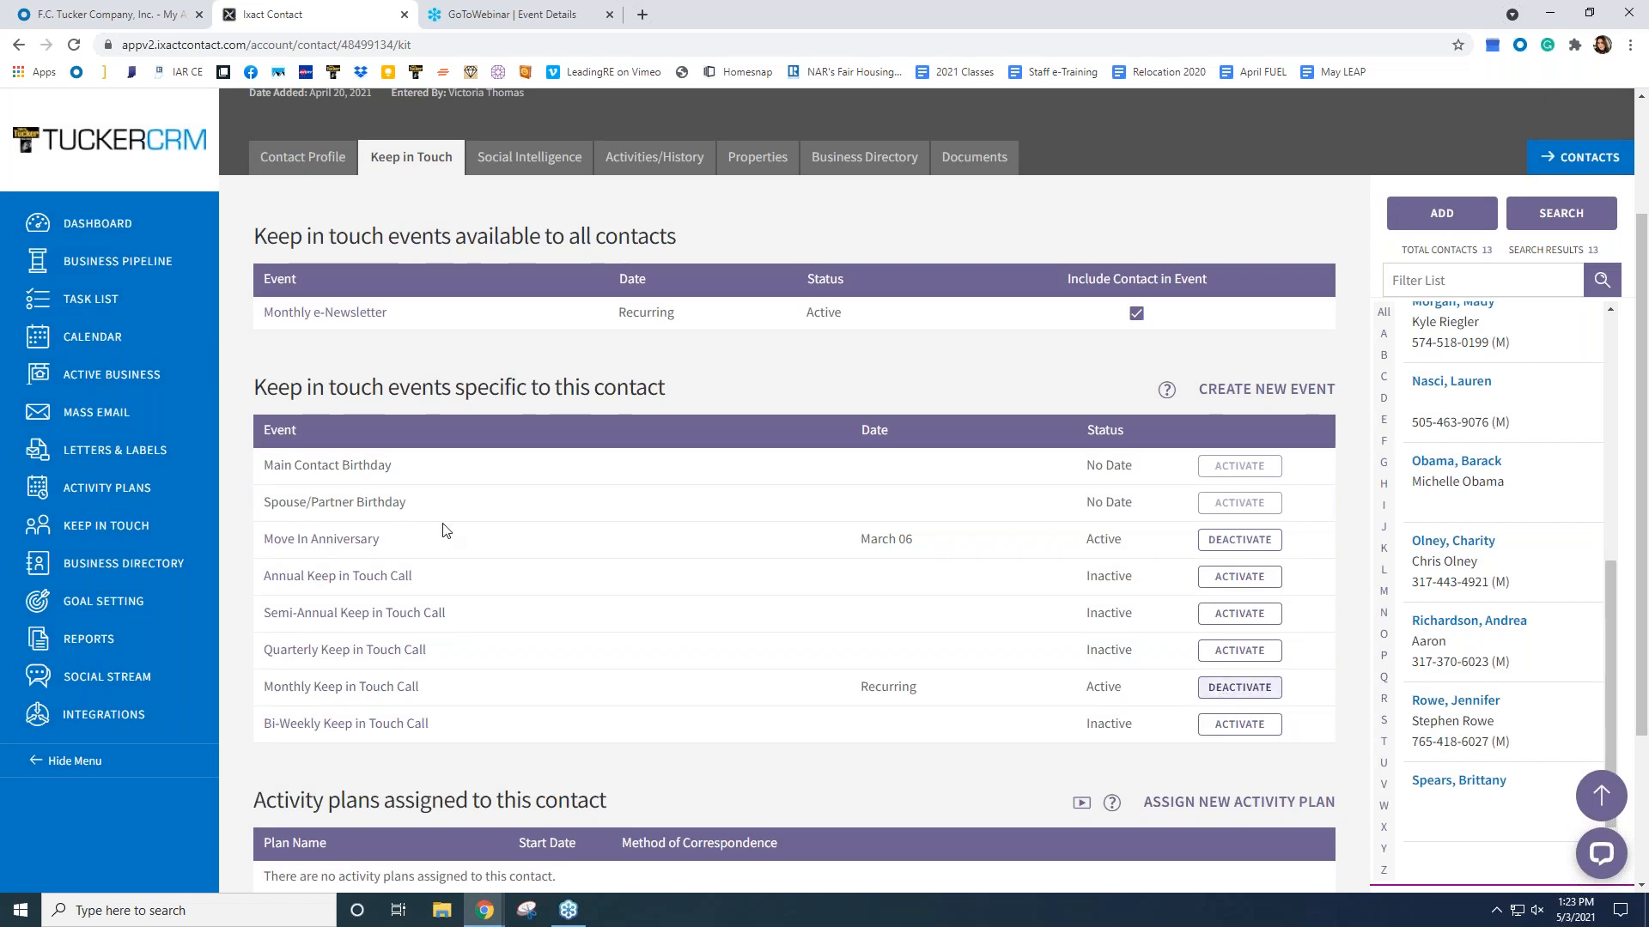
# - Complete the contact's recurring Monthly Keep in Touch Call task in the task list for 05/13/2021, 06/13/2021 and 07/13/2021
pyautogui.click(83, 298)
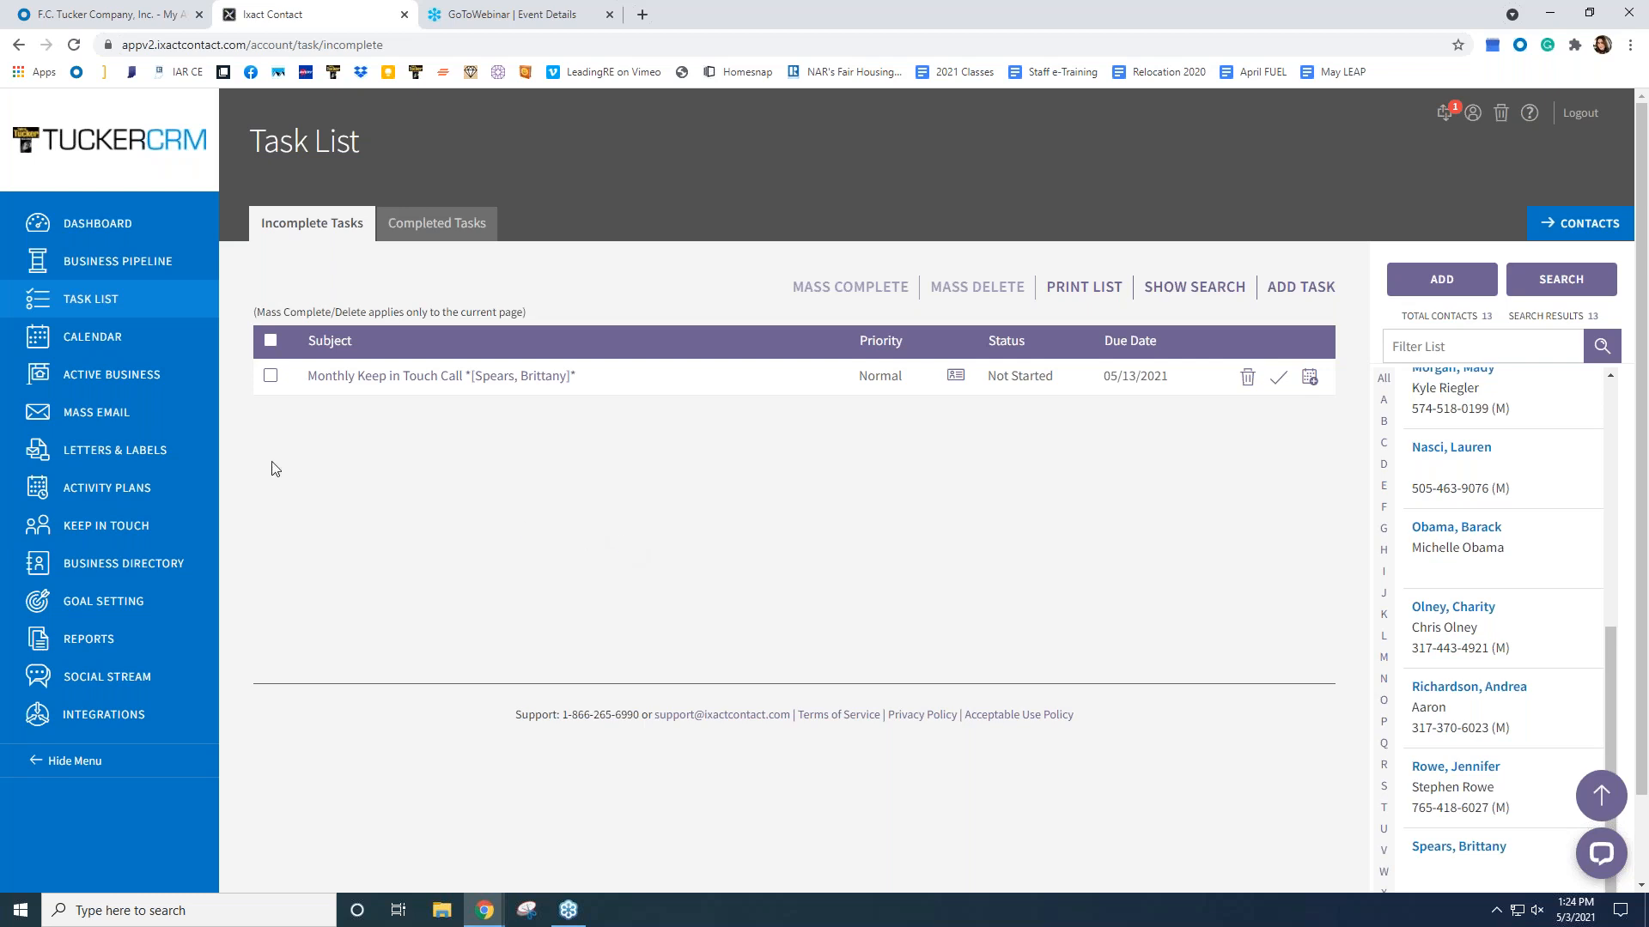
pyautogui.click(1278, 378)
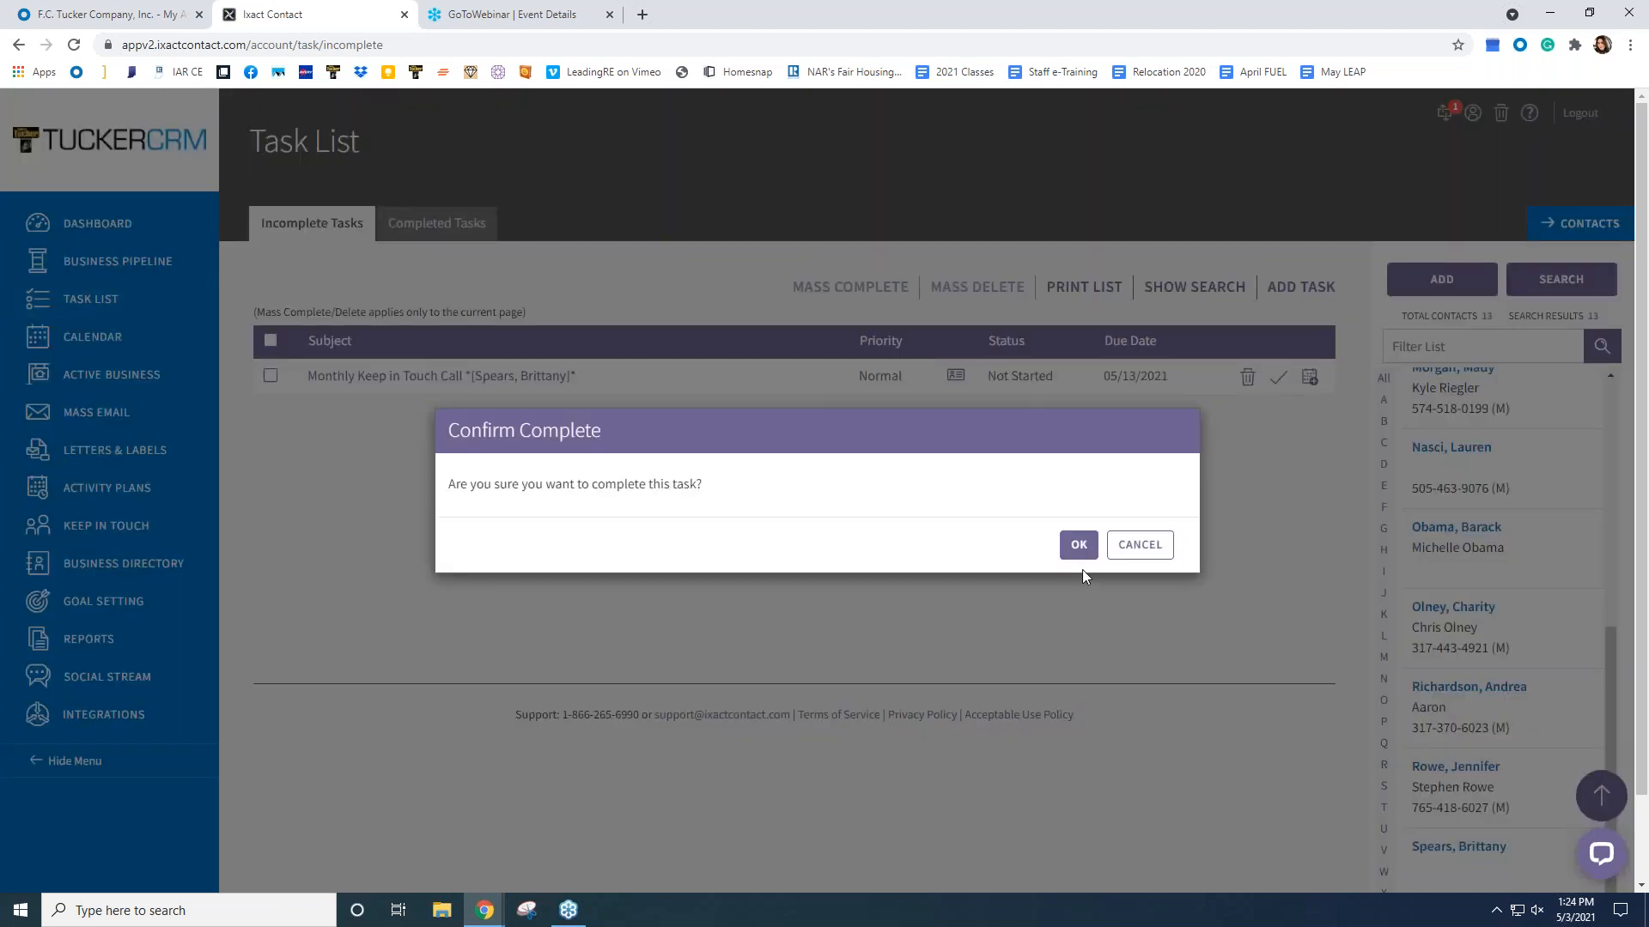
pyautogui.click(1079, 544)
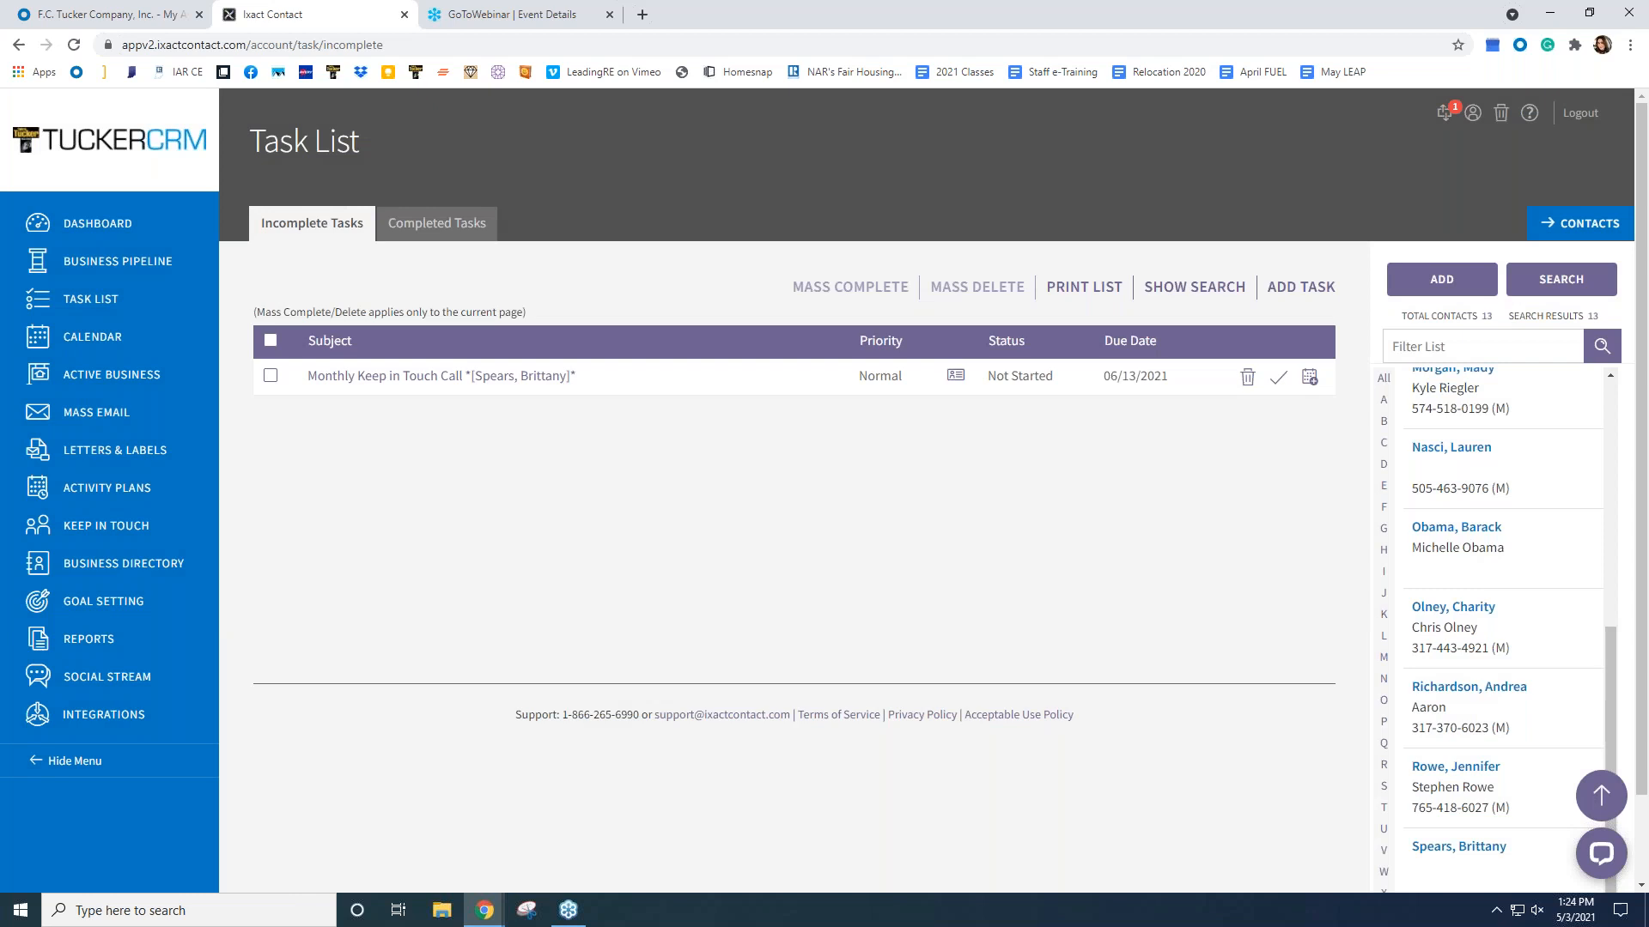
pyautogui.click(1276, 382)
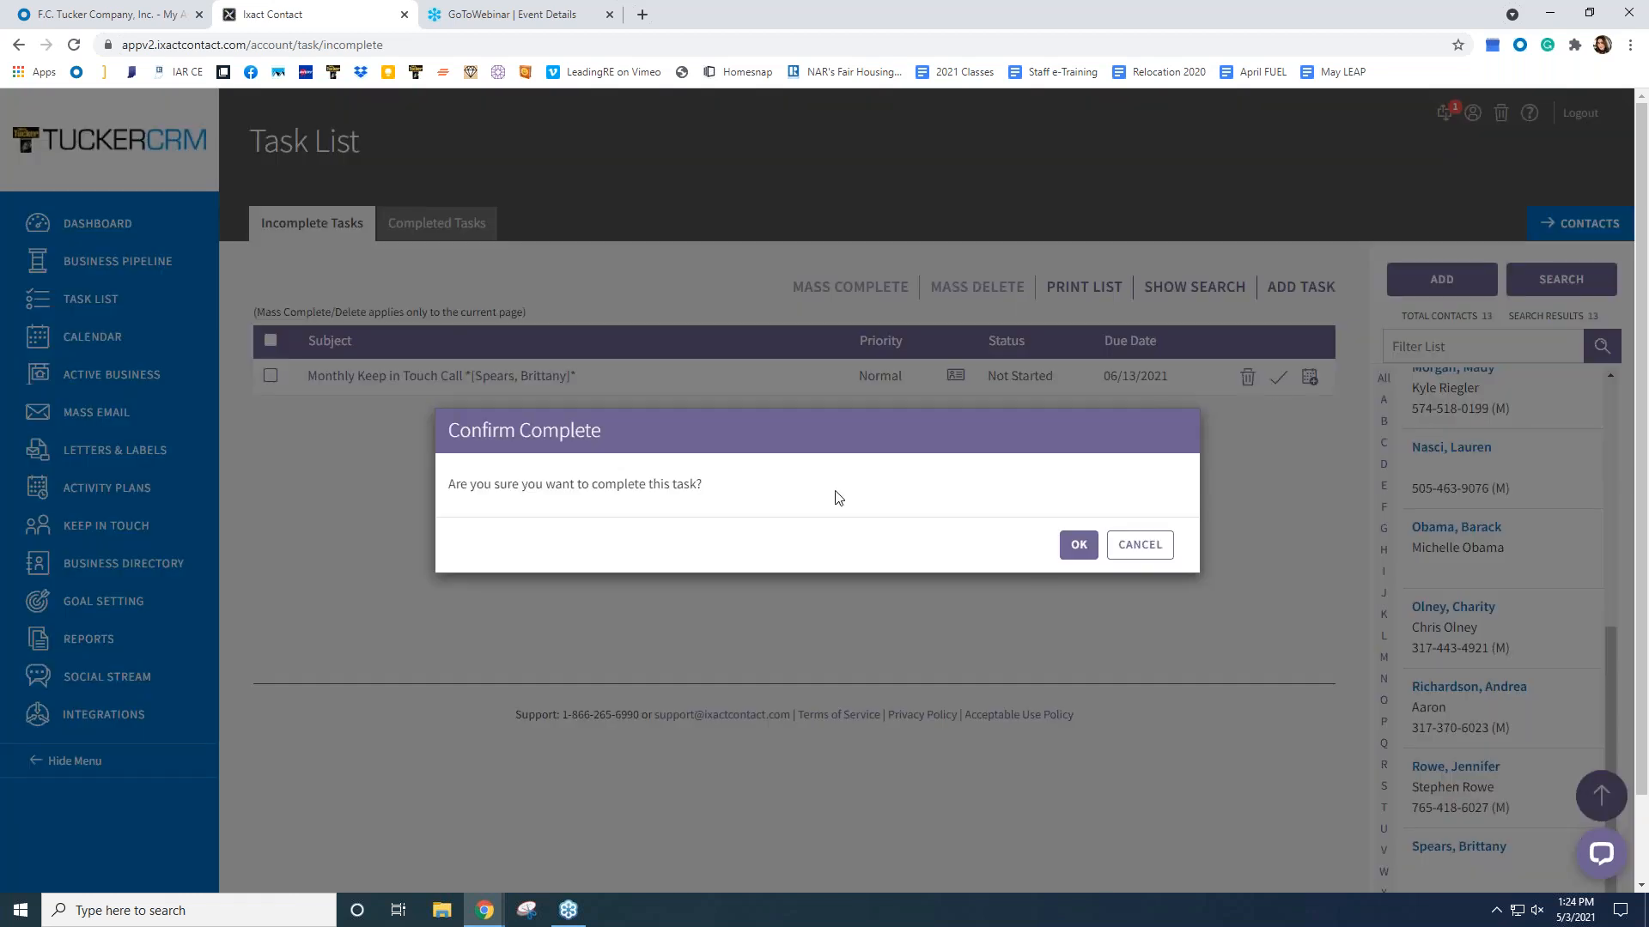
pyautogui.click(1079, 544)
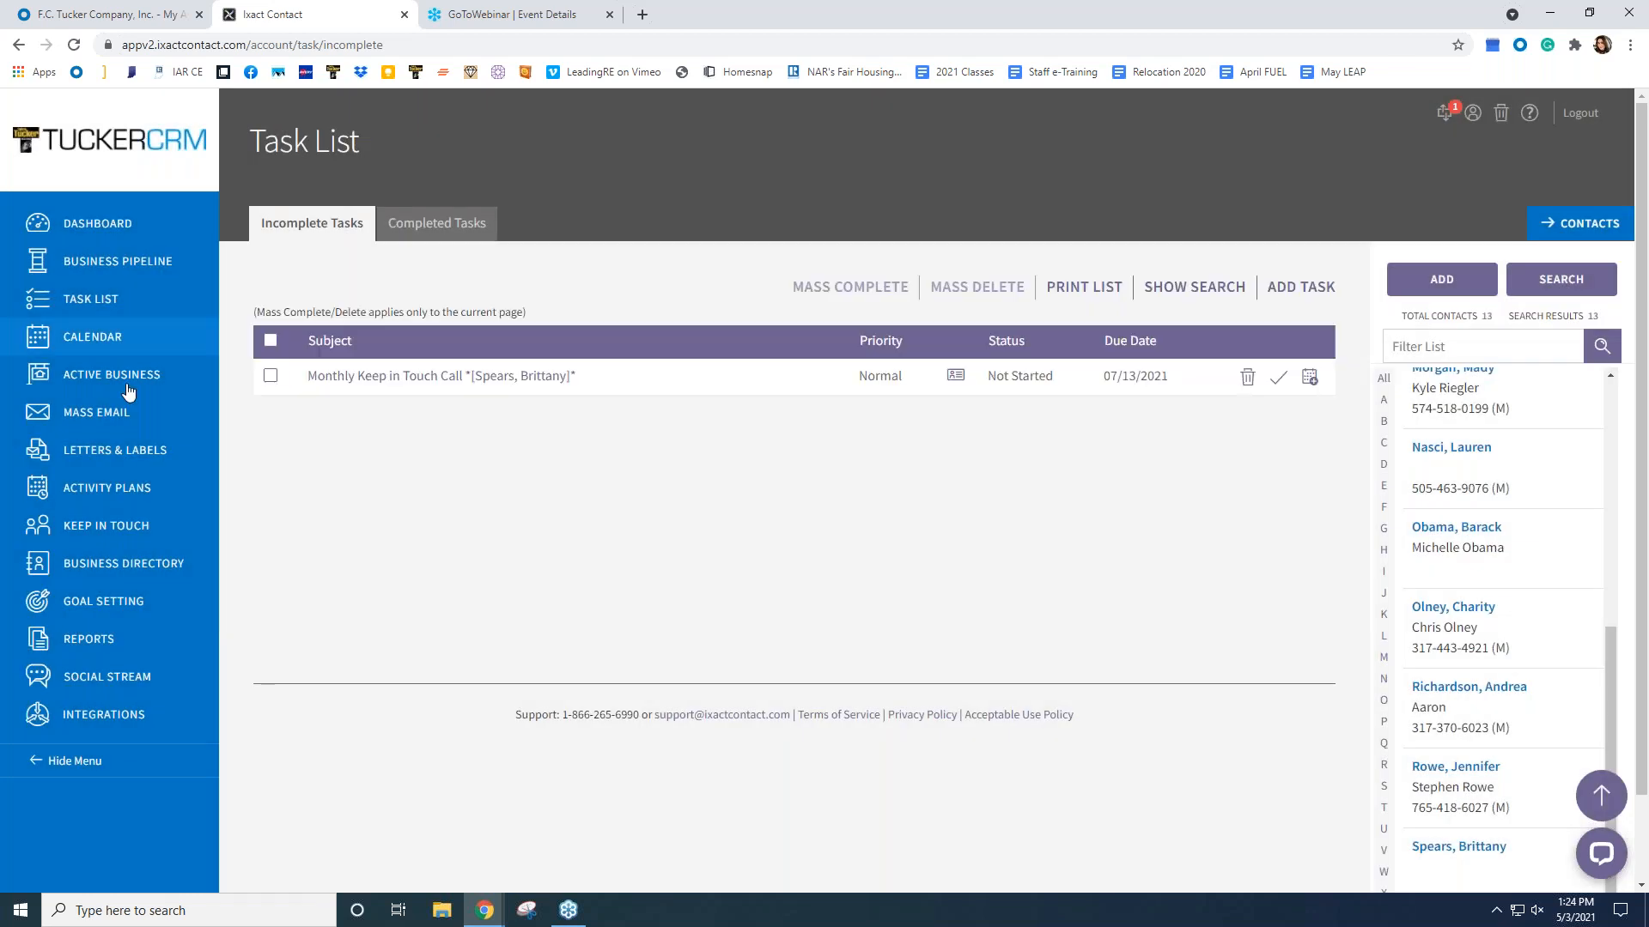
pyautogui.click(276, 379)
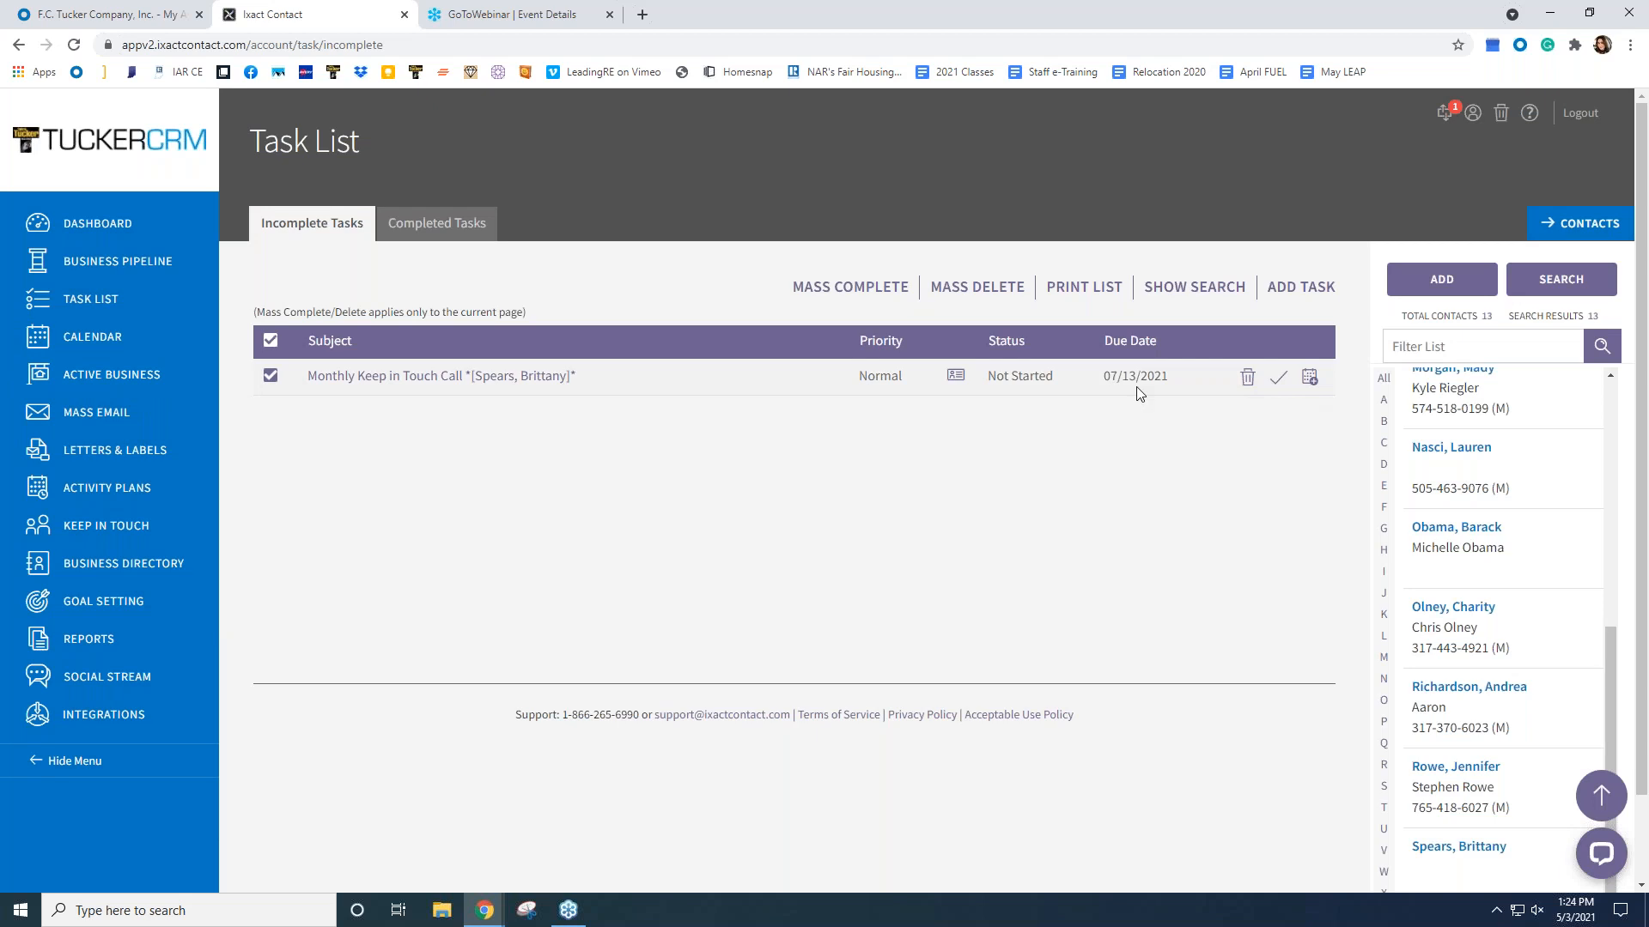
pyautogui.click(271, 376)
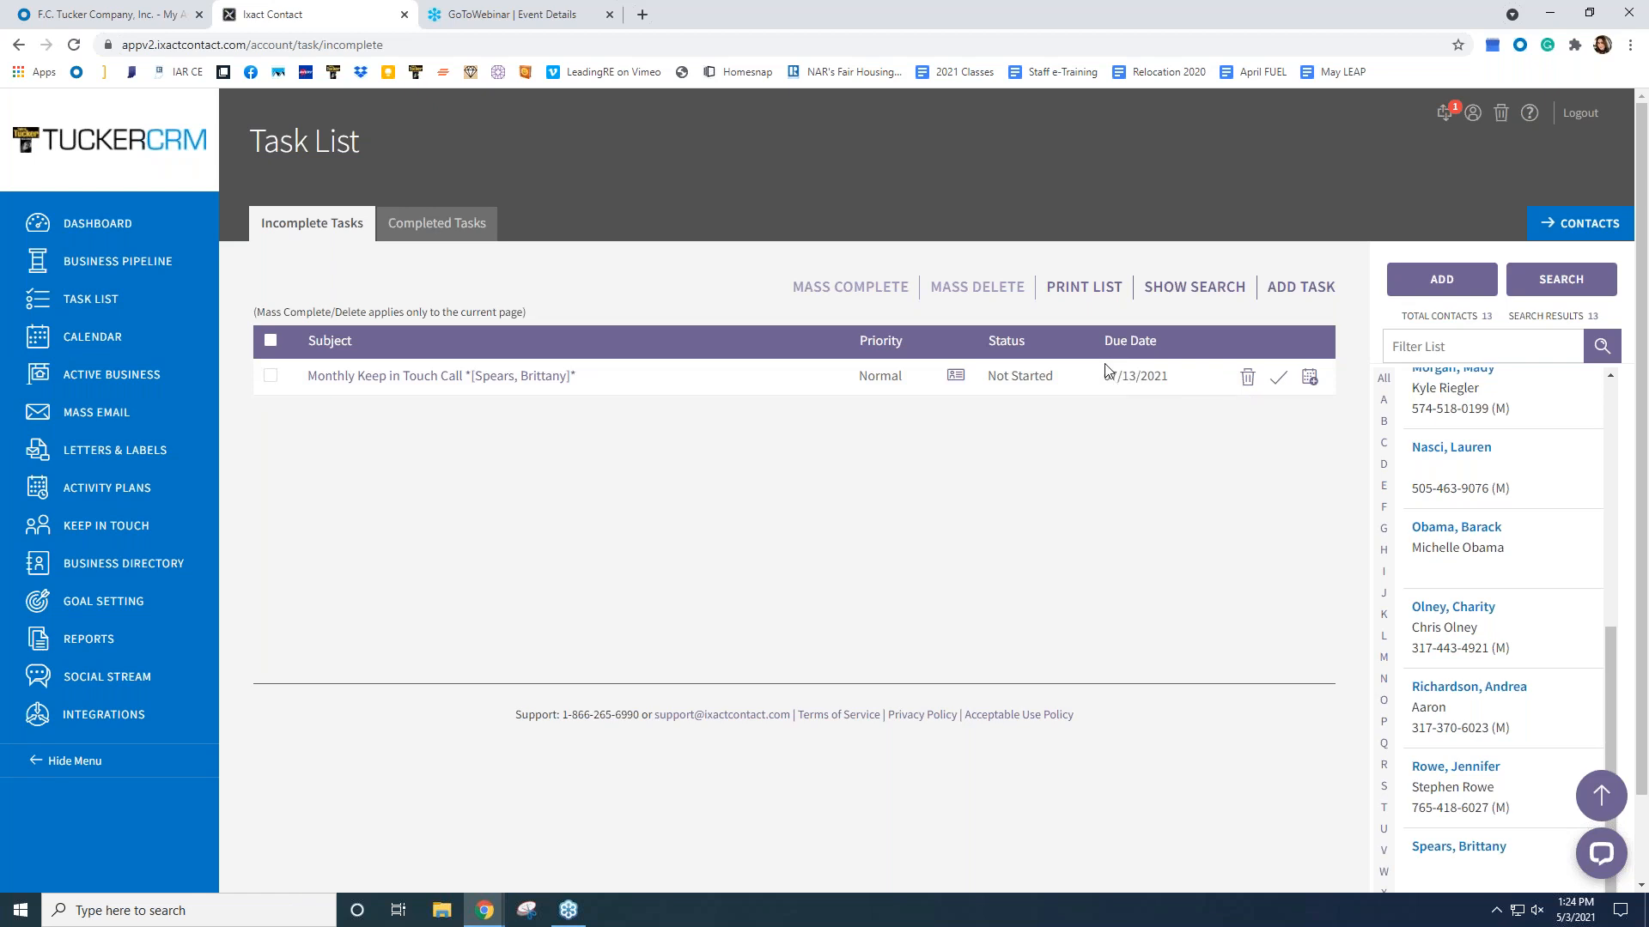
pyautogui.click(1279, 378)
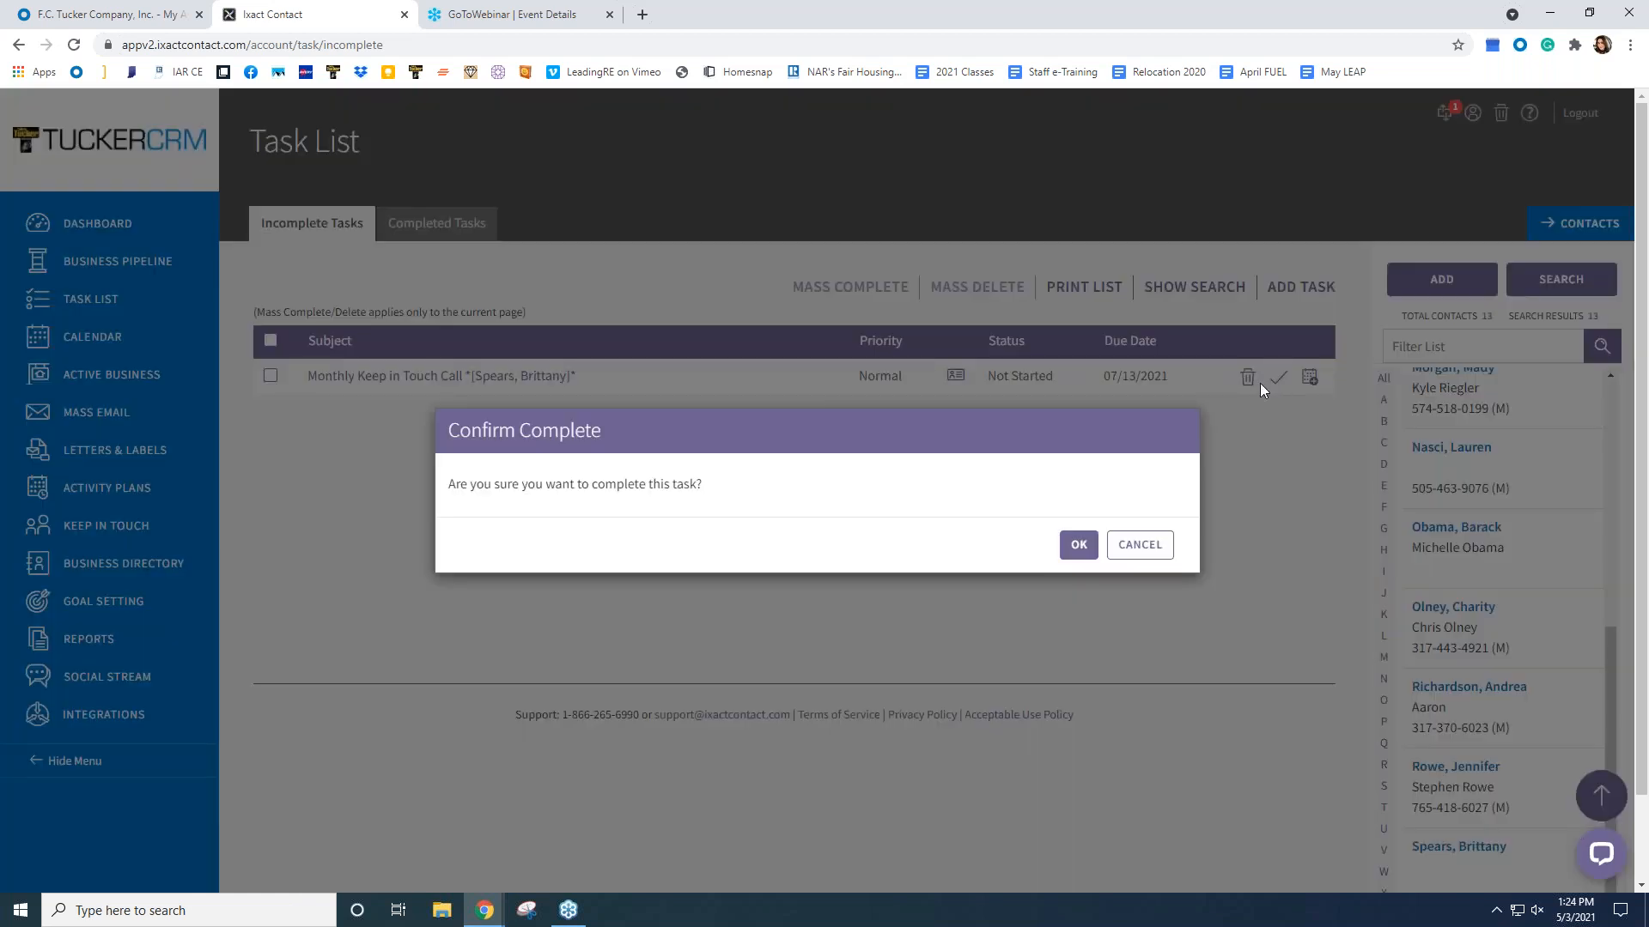
pyautogui.click(1079, 518)
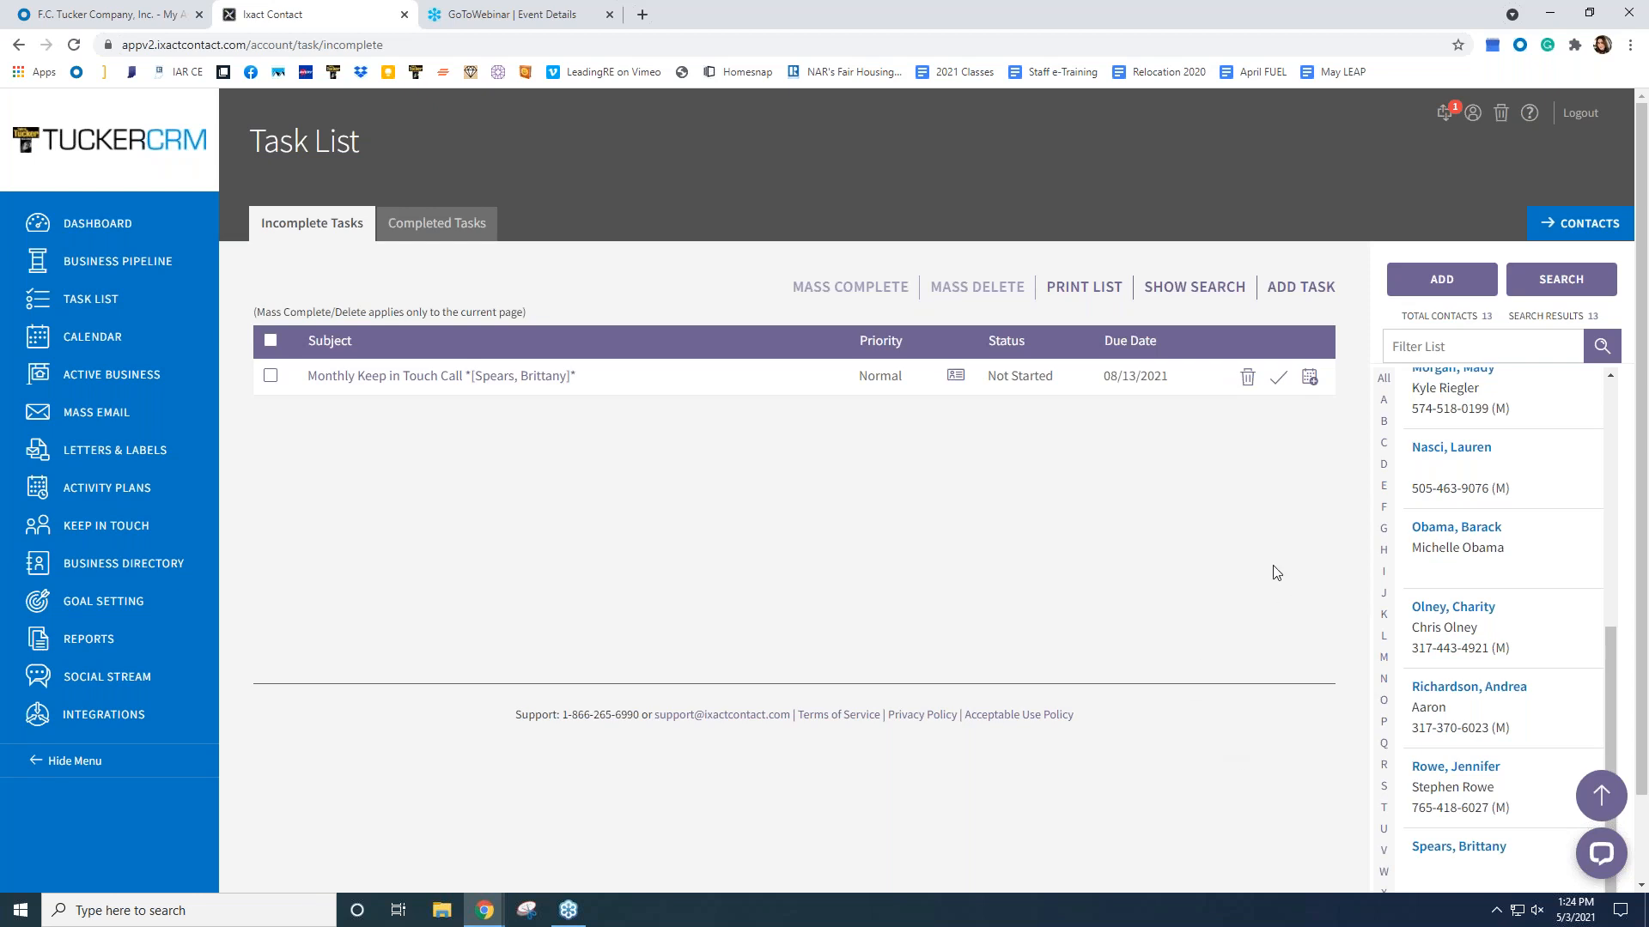
# - Delete the monthly call task due 08/13/2021 individually and mass delete the occurrence due 09/13/2021
pyautogui.click(1242, 381)
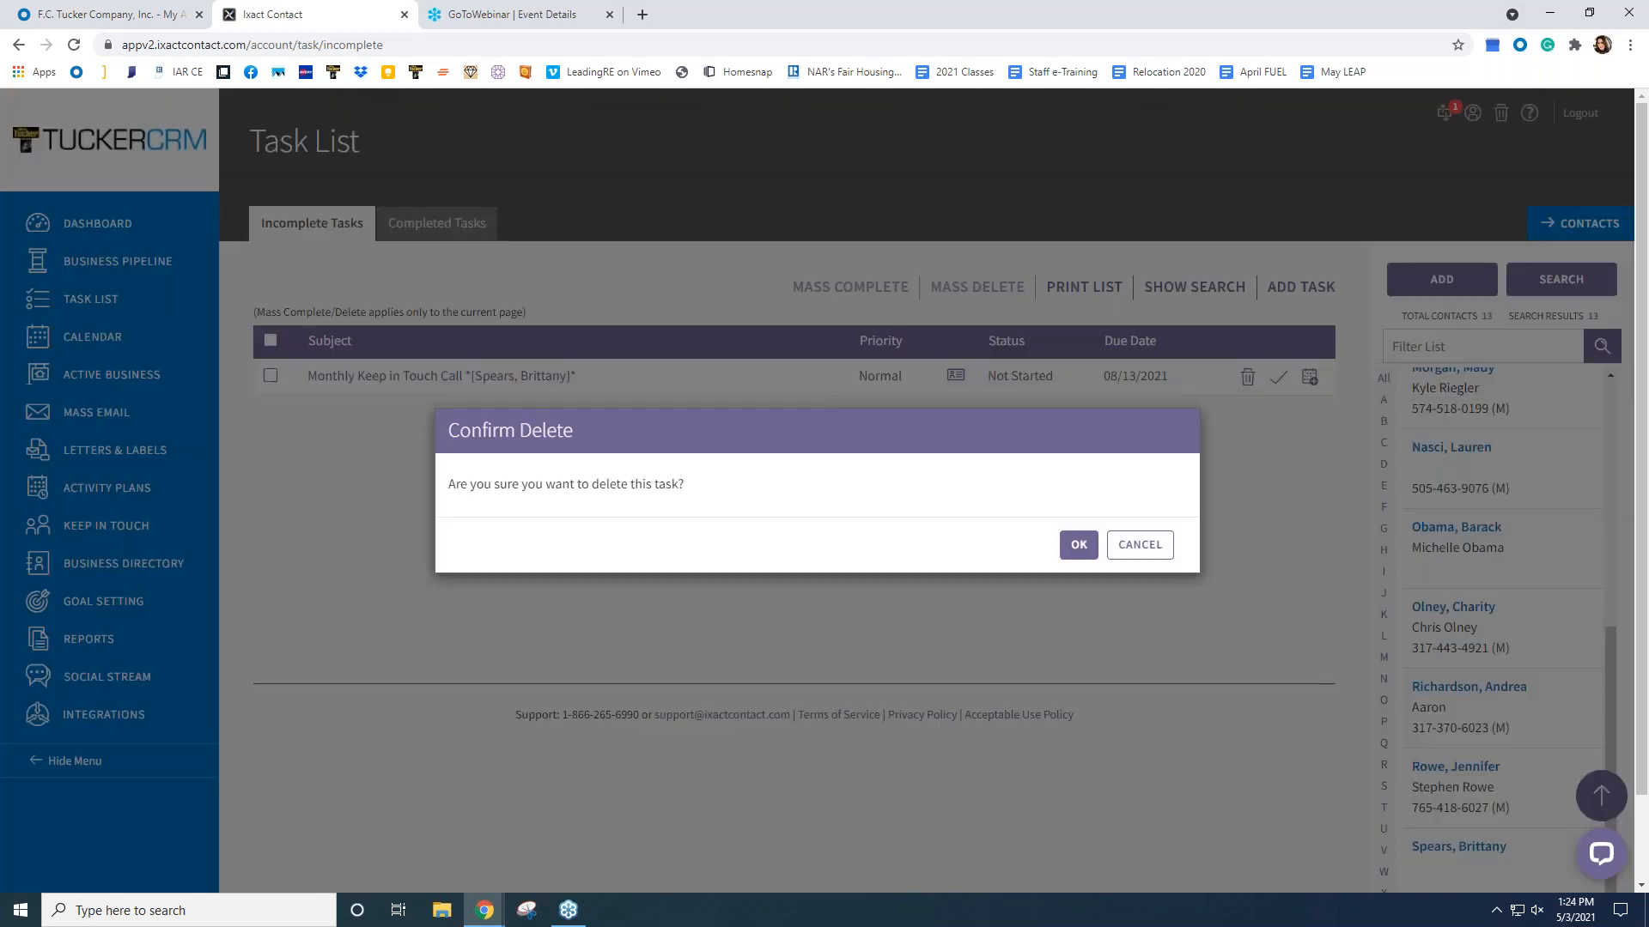
pyautogui.click(1077, 544)
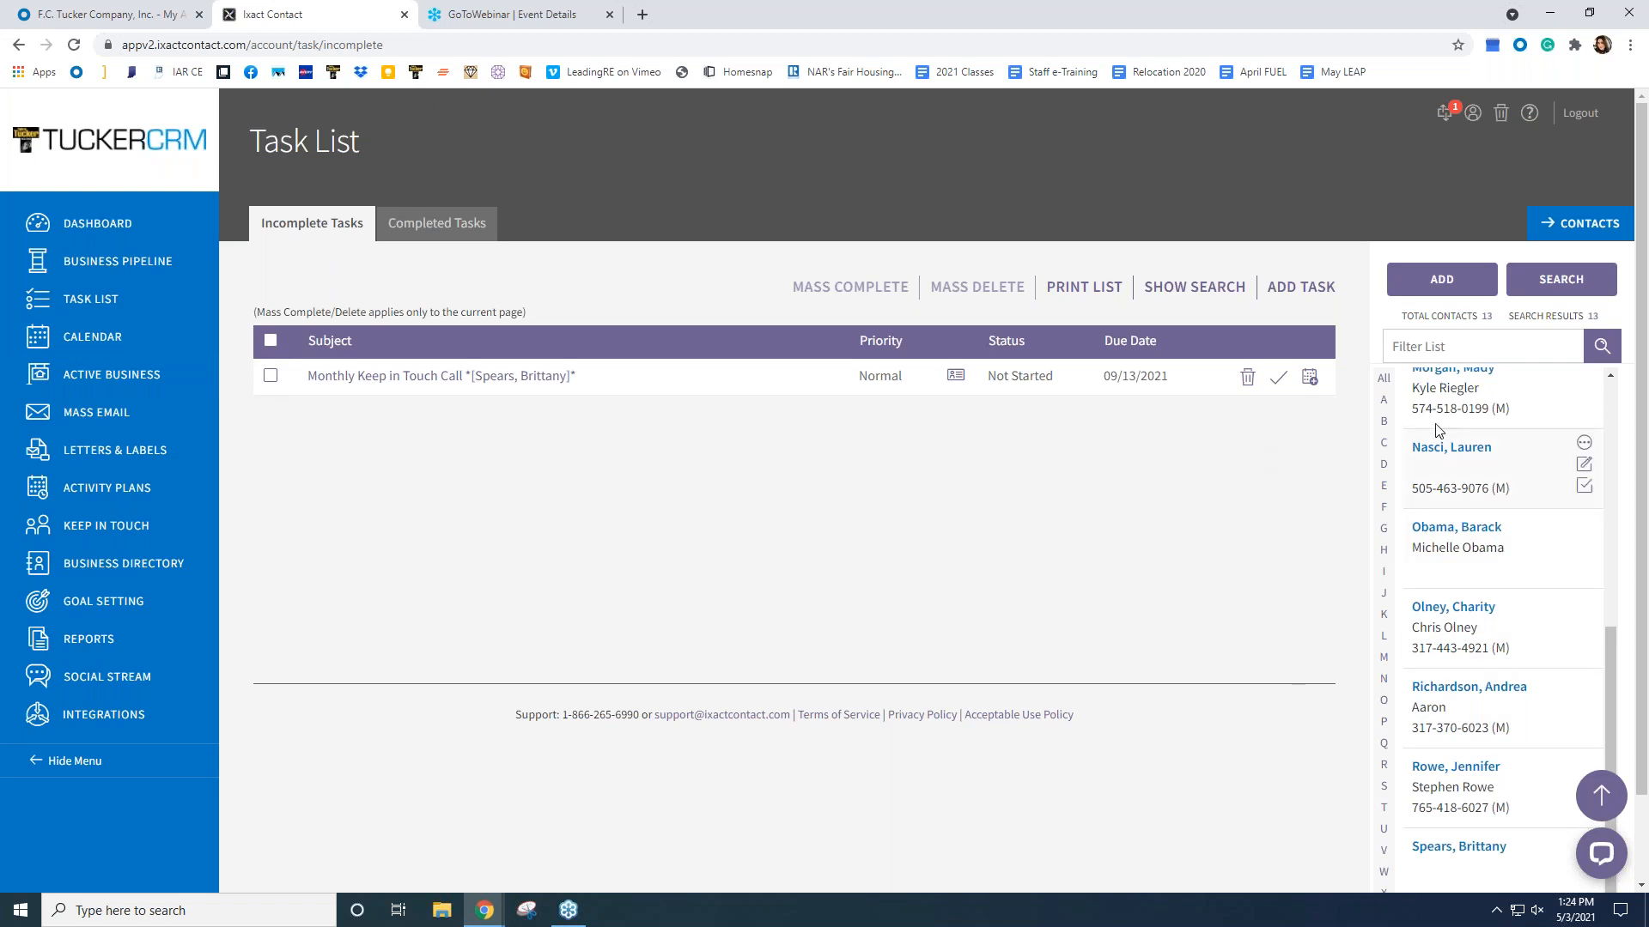
pyautogui.click(270, 340)
pyautogui.click(978, 288)
pyautogui.click(1080, 544)
# - Reopen the same contact's record and deactivate the Monthly Keep in Touch Call among its Keep in Touch events
pyautogui.scroll(-2, 1486, 789)
pyautogui.click(1470, 754)
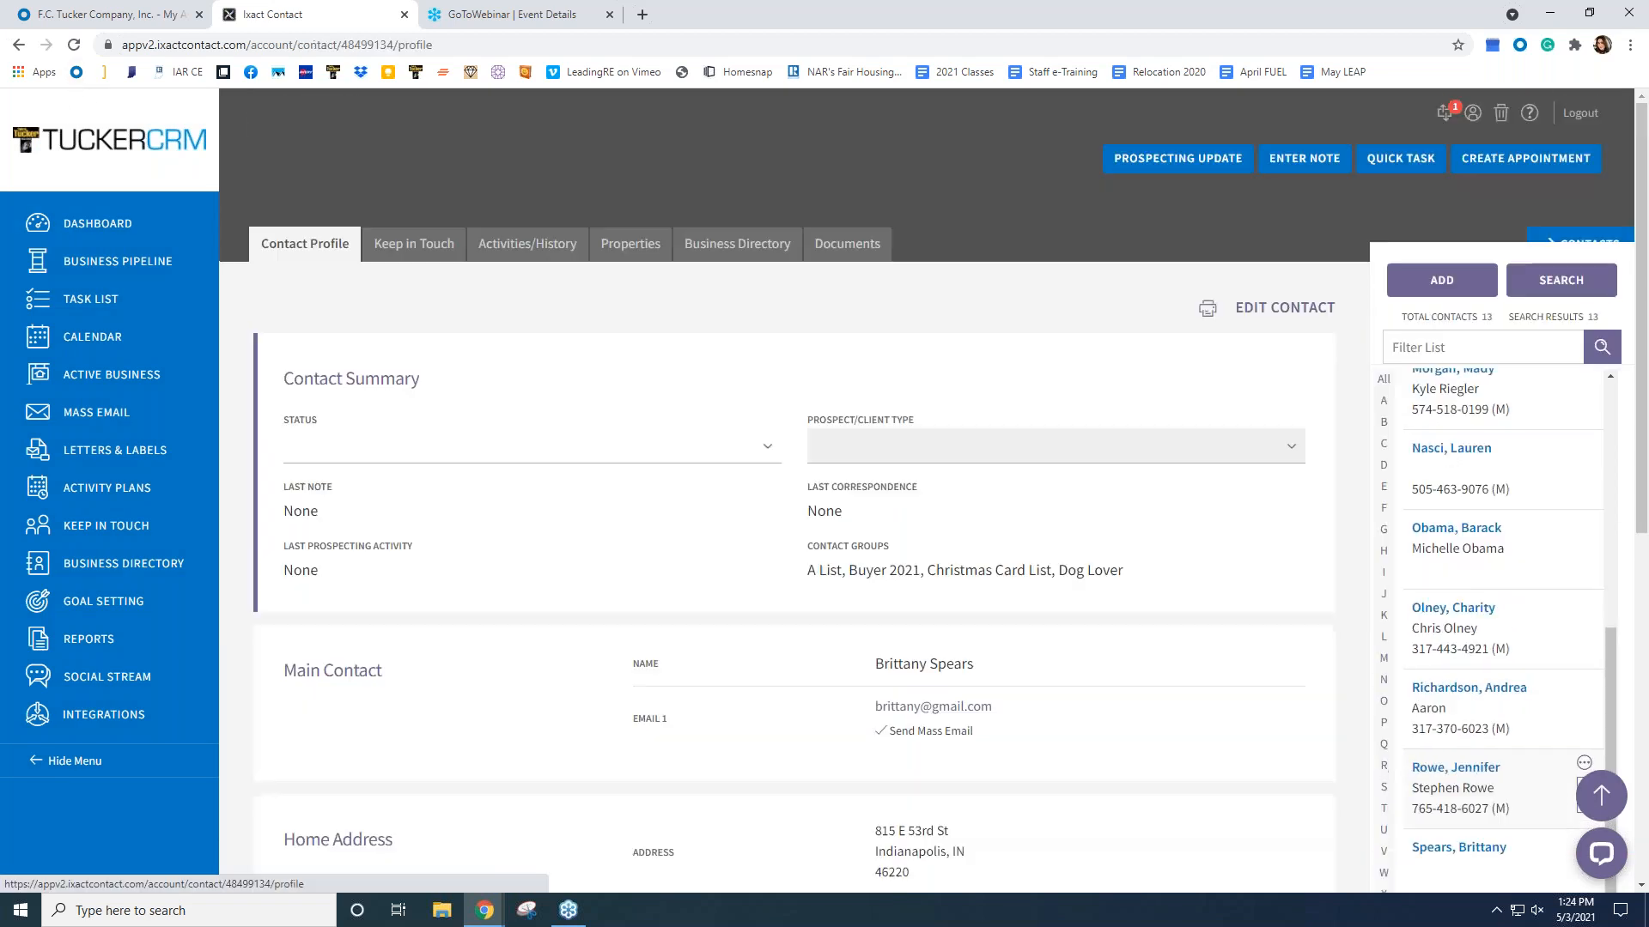
pyautogui.click(530, 329)
pyautogui.click(615, 329)
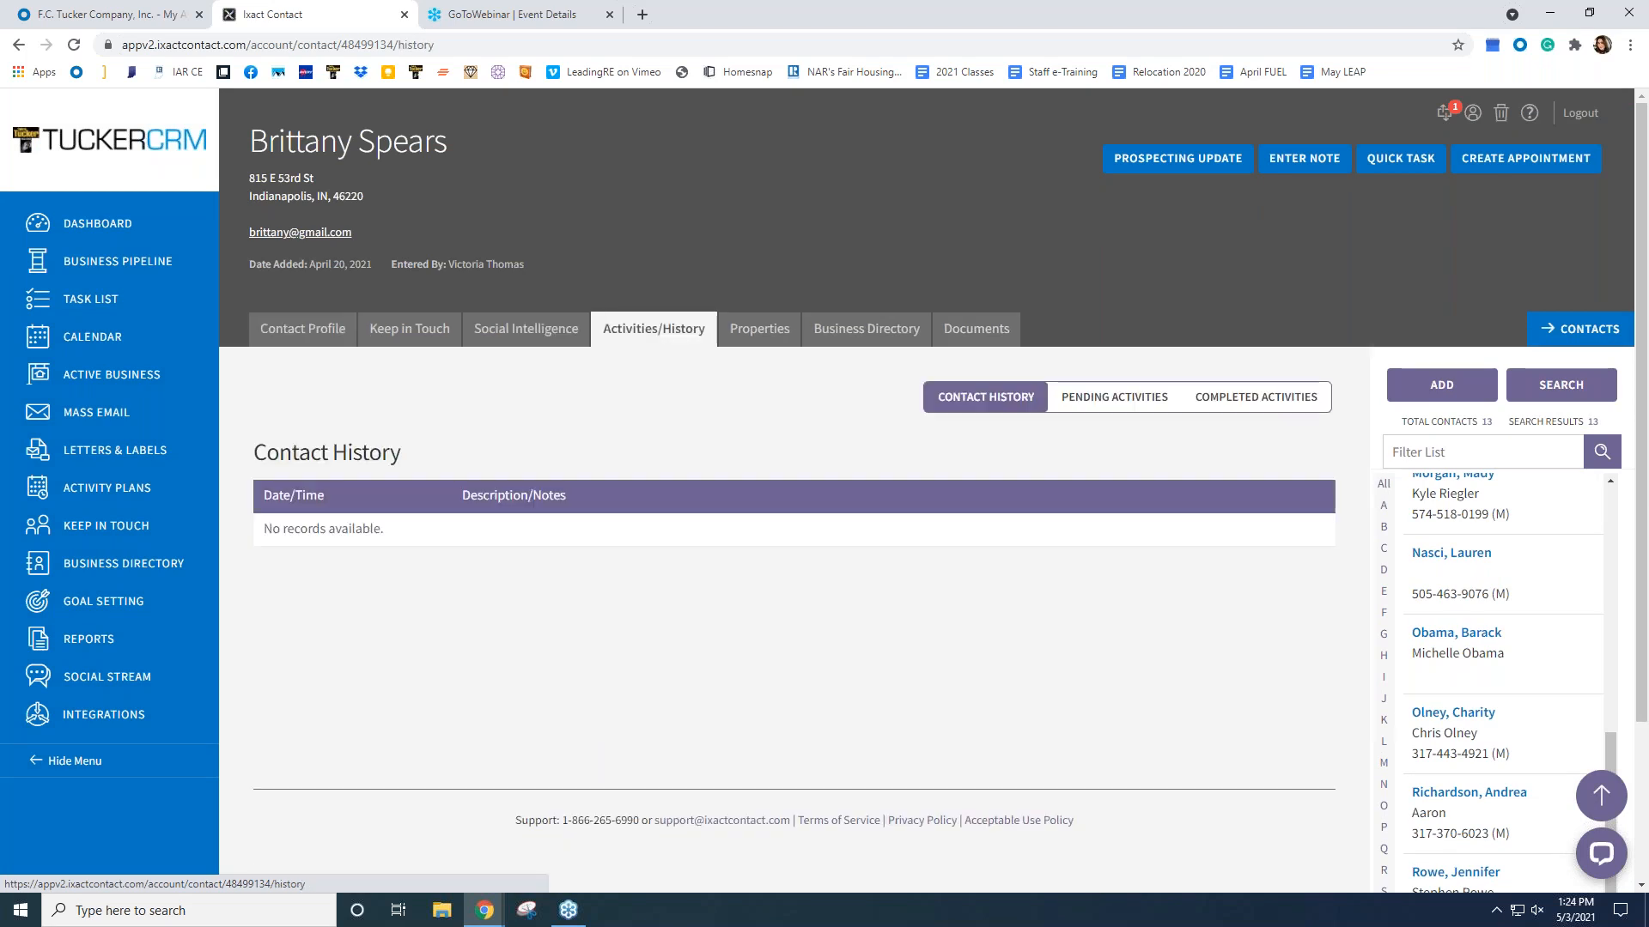
pyautogui.click(410, 329)
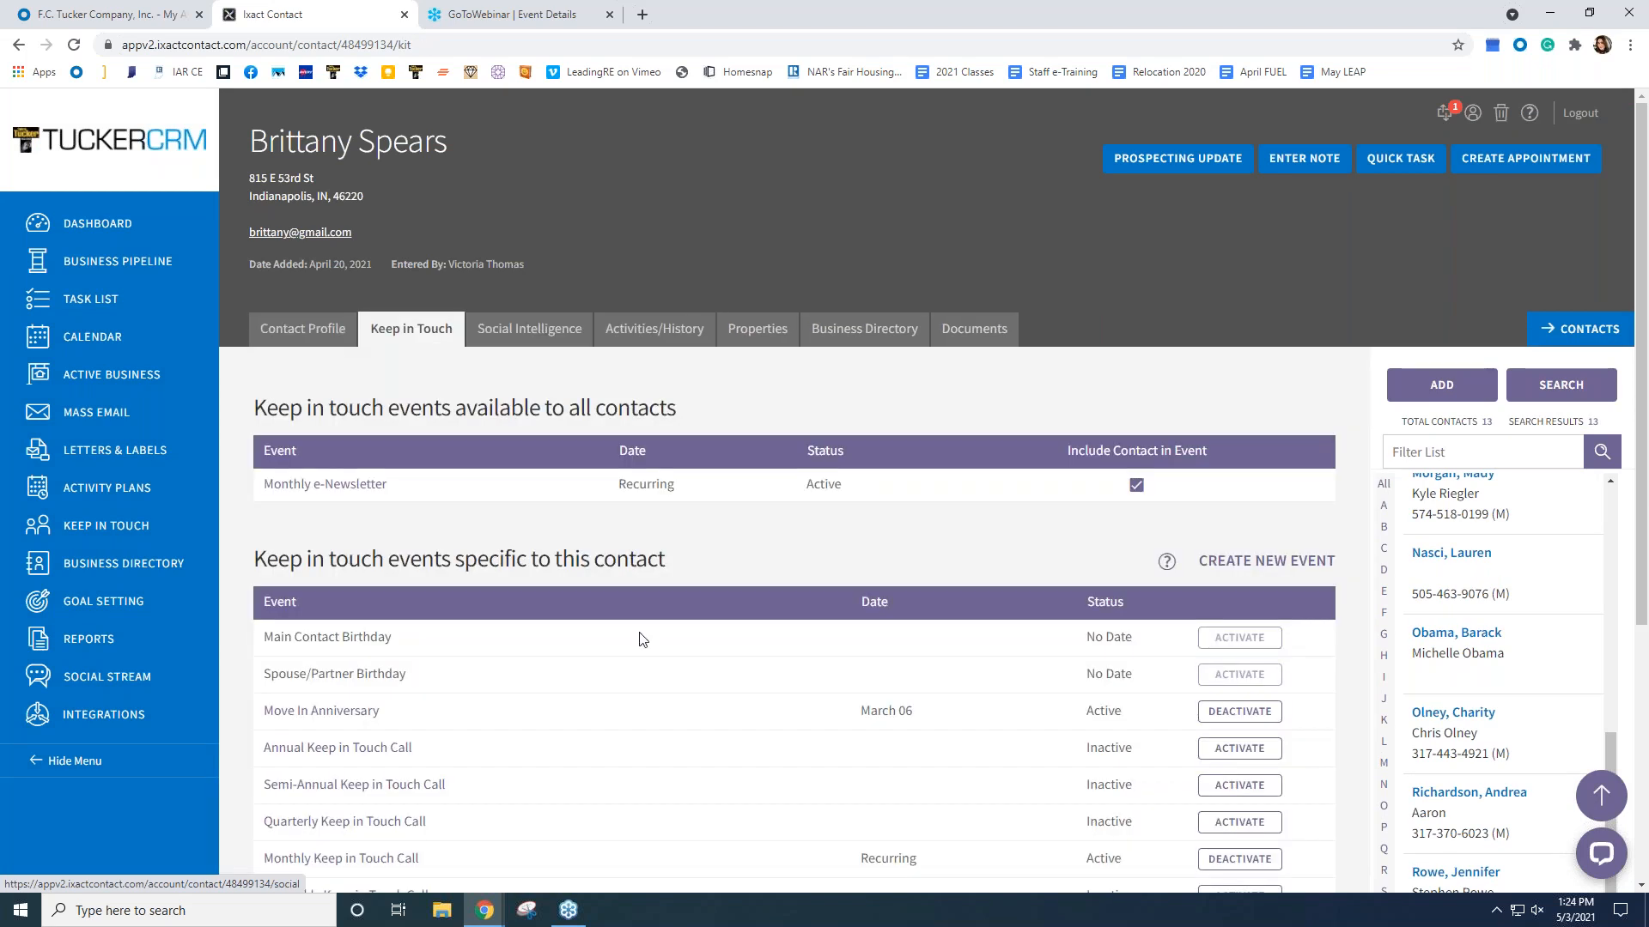
pyautogui.scroll(-3, 858, 661)
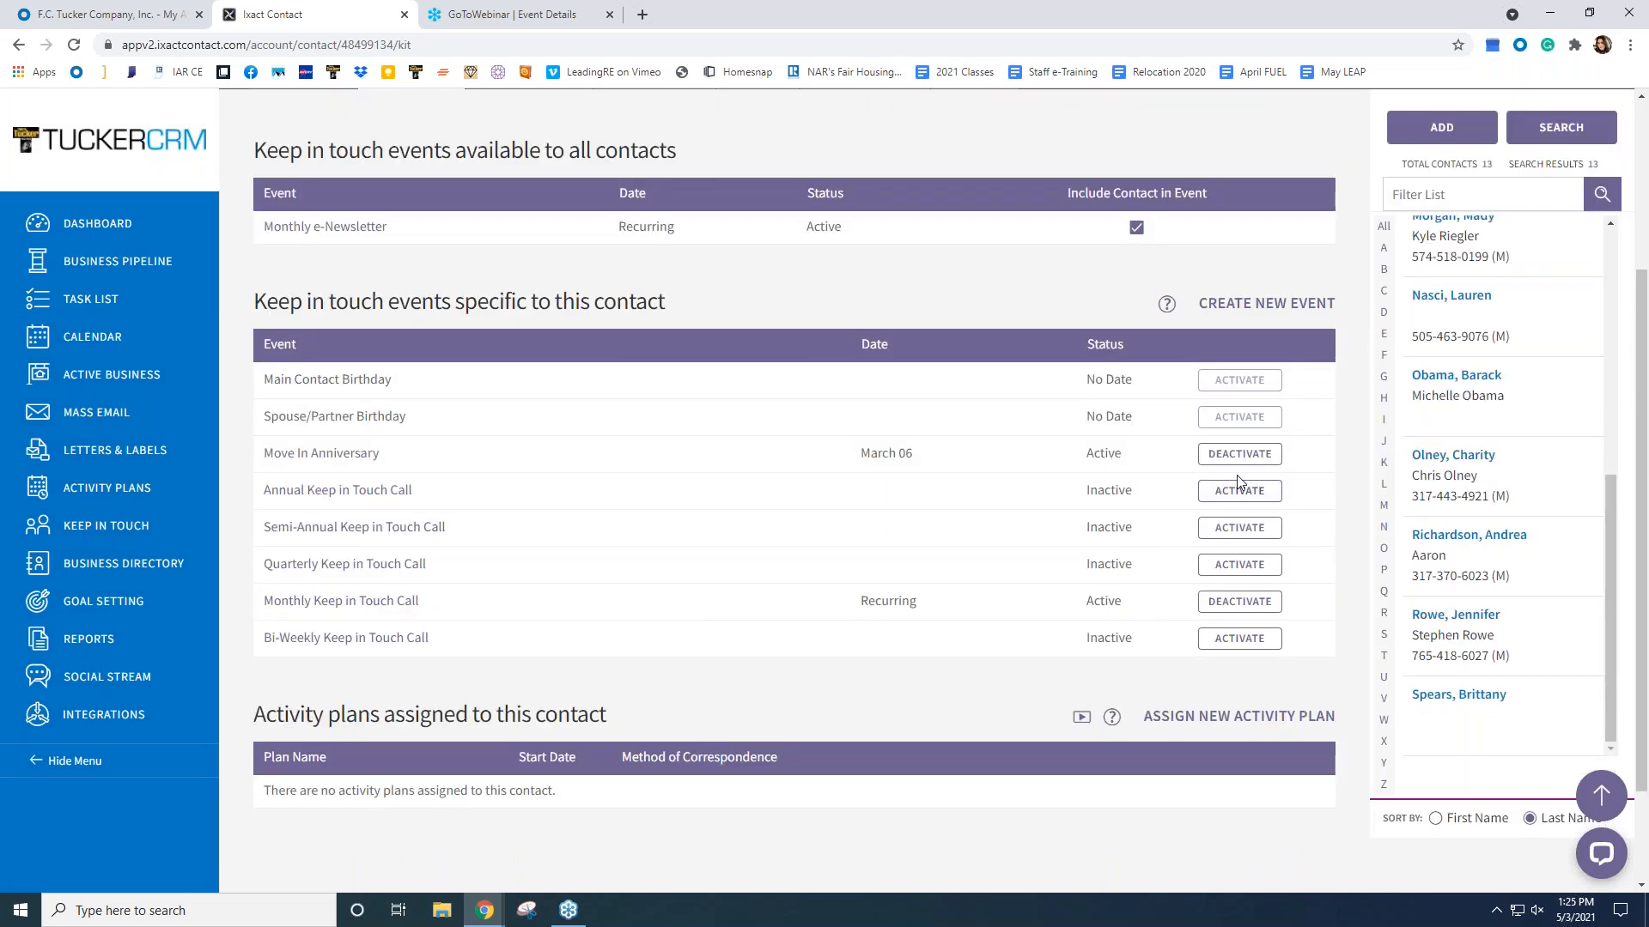
pyautogui.click(1239, 601)
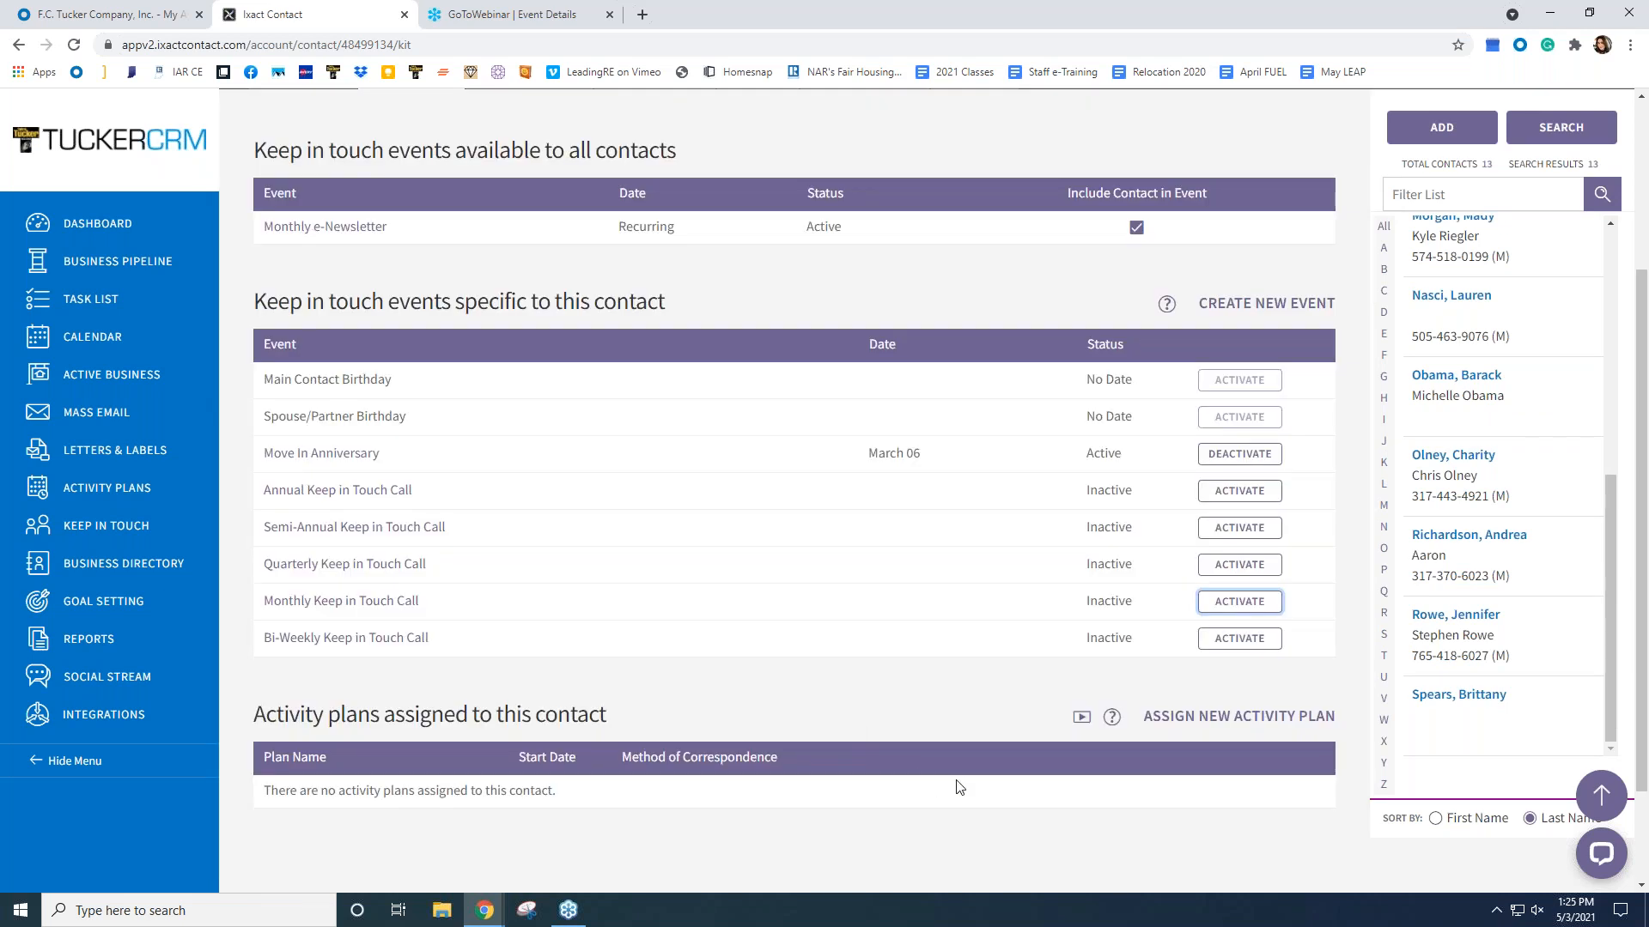
pyautogui.scroll(3, 960, 787)
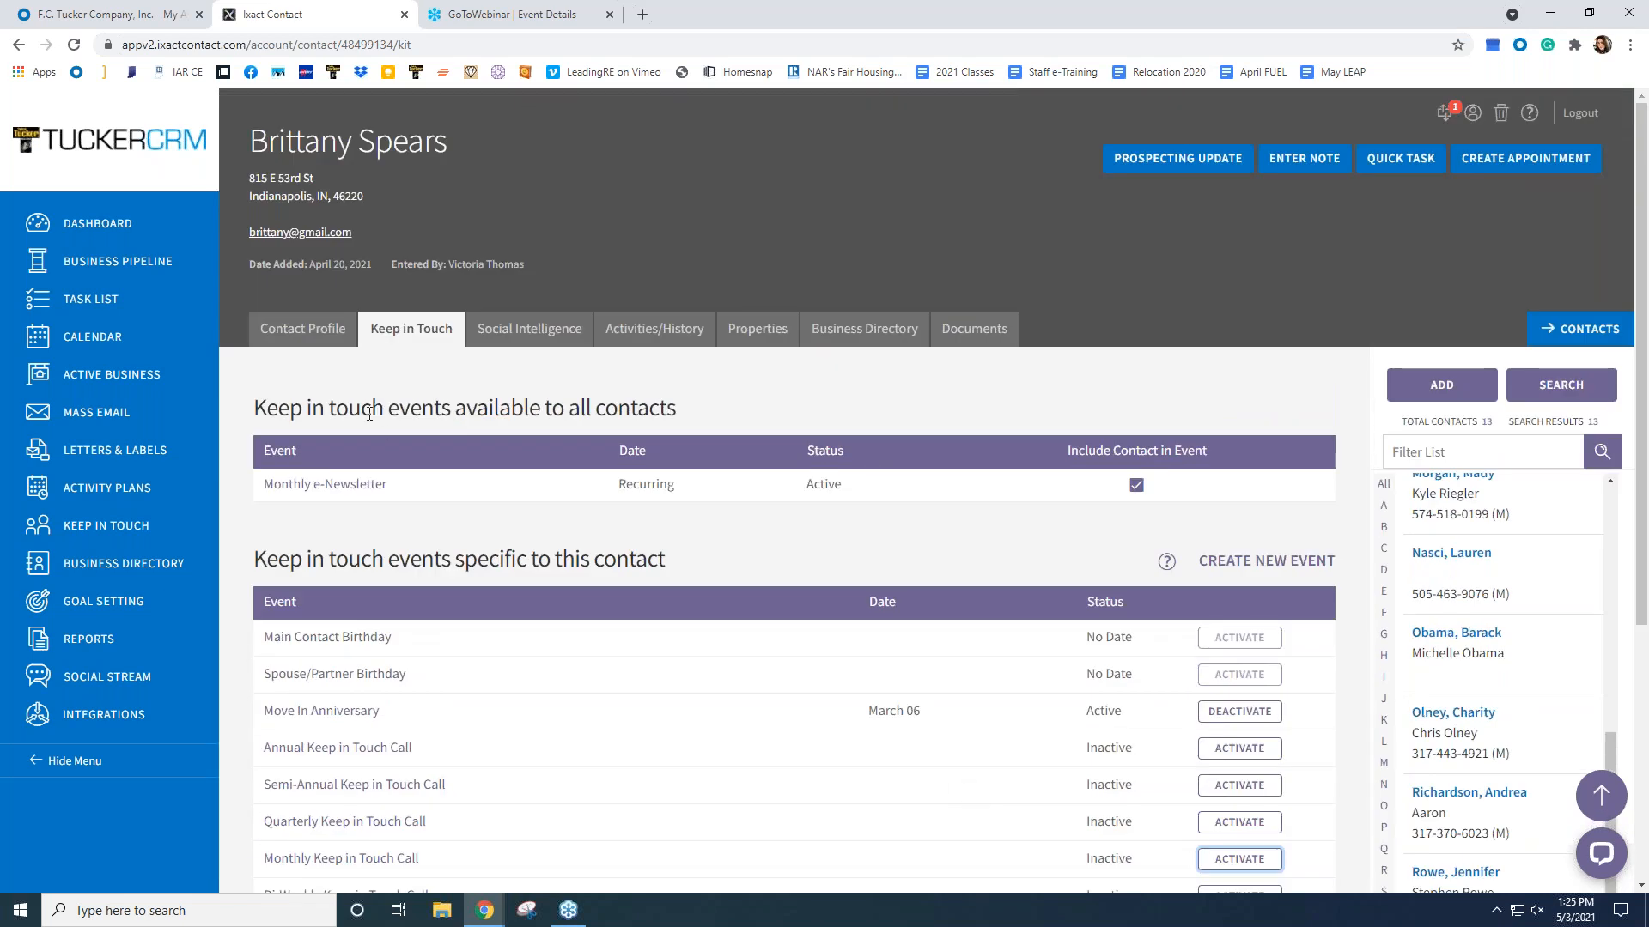
# - Disable Google Sync for the account in the user profile's synchronization settings
pyautogui.click(1472, 113)
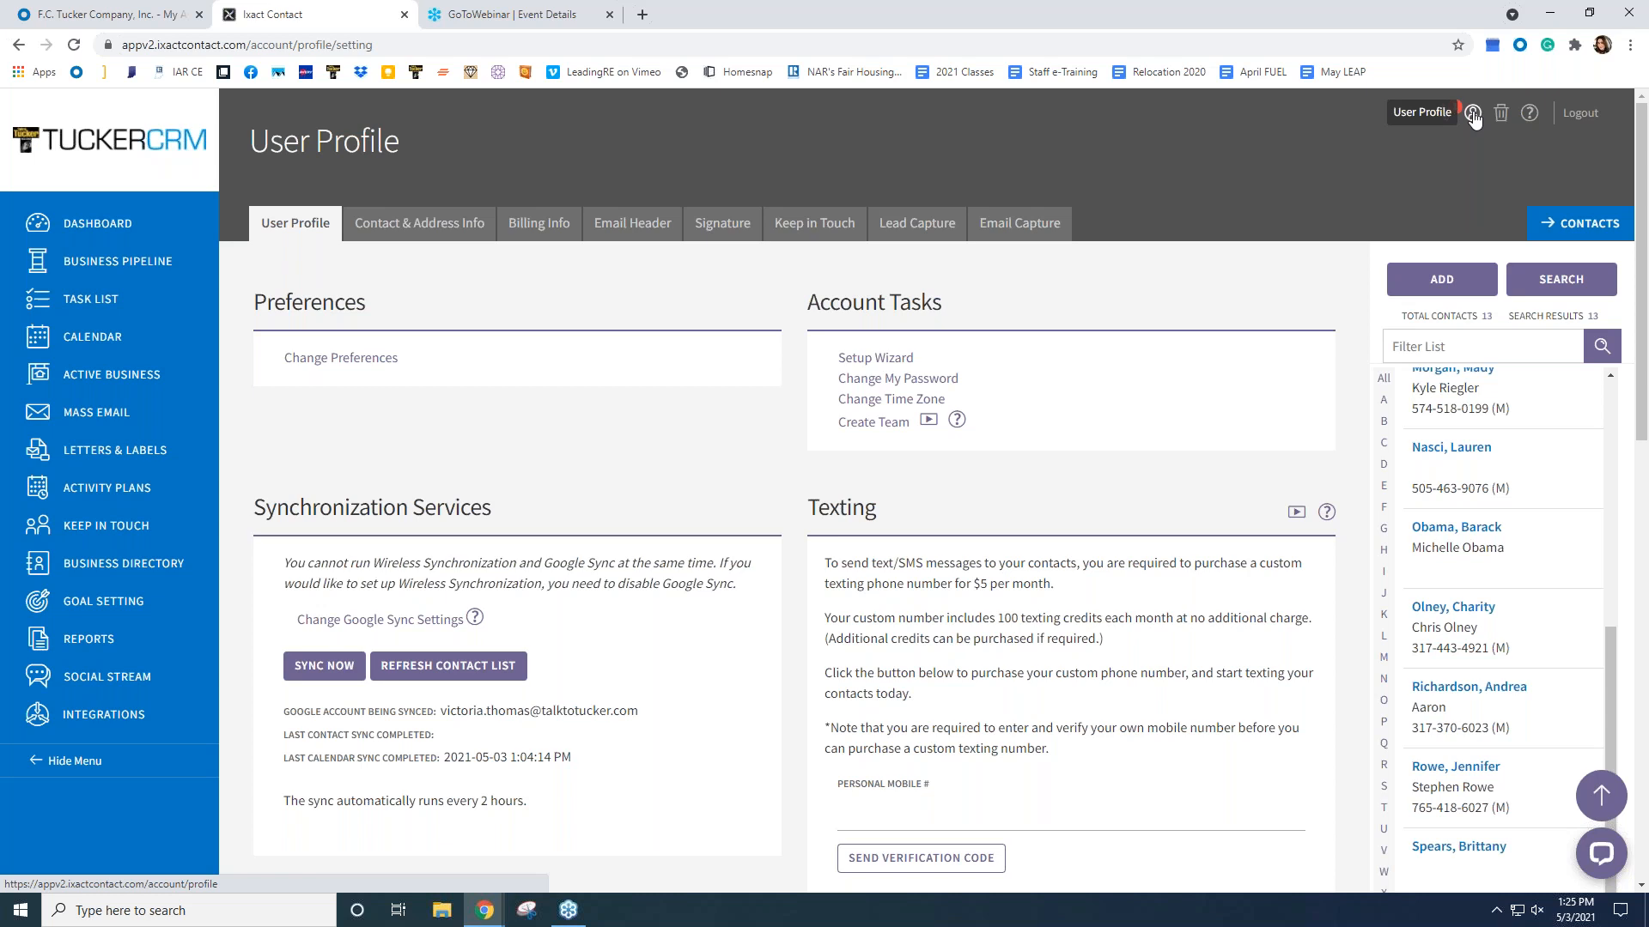
pyautogui.scroll(-1, 223, 655)
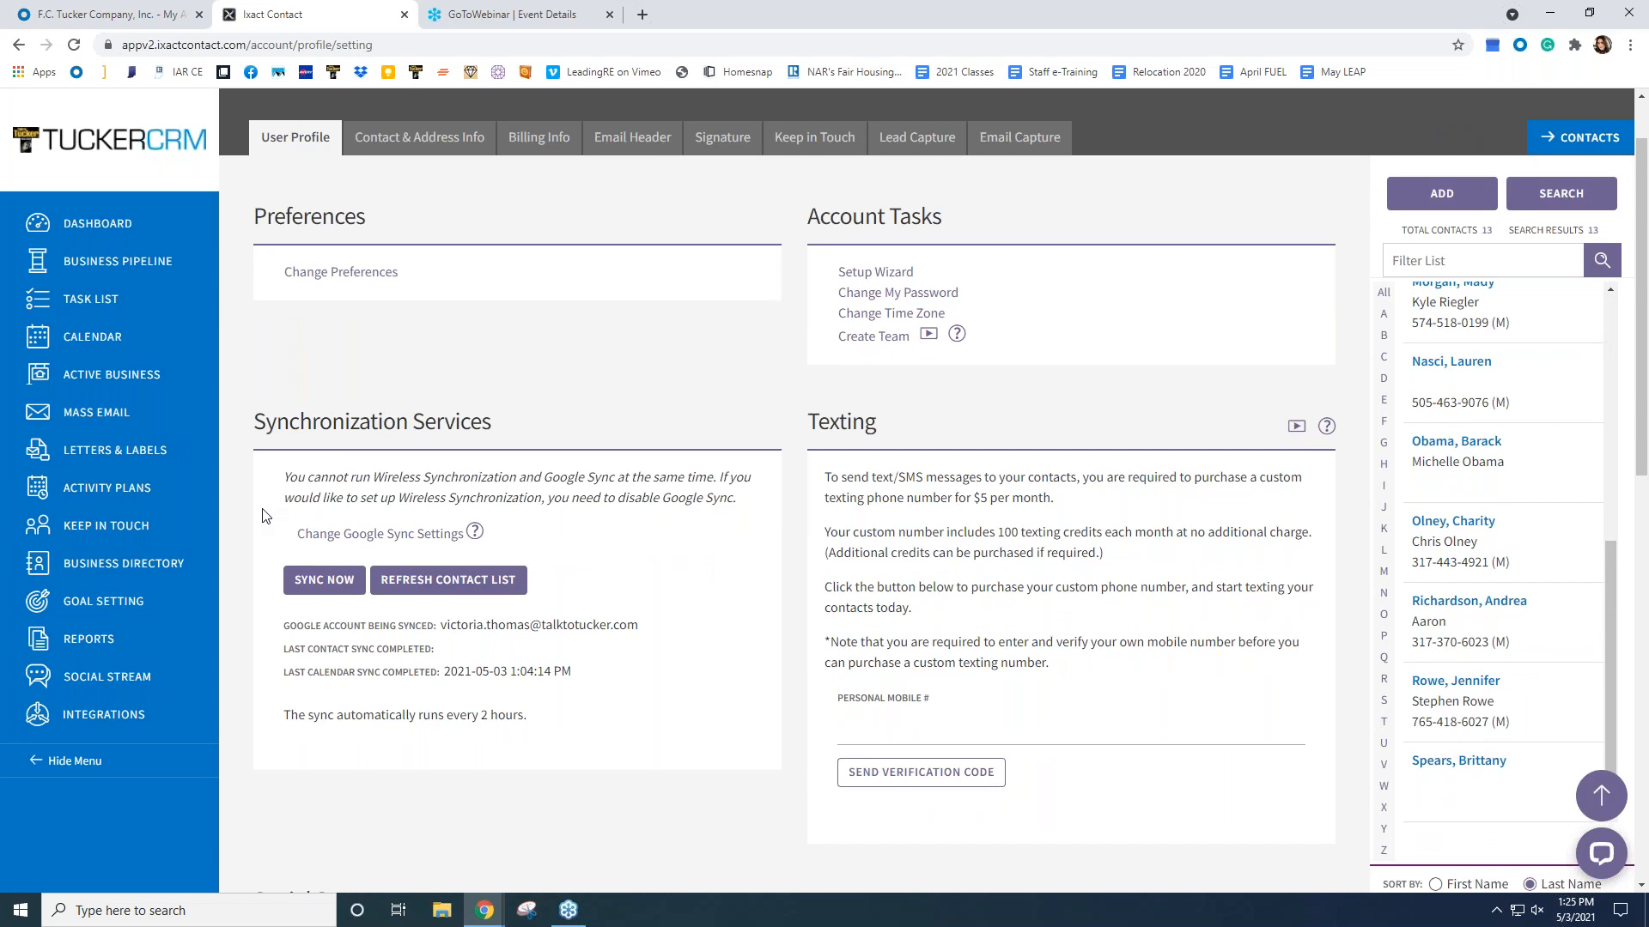
pyautogui.click(418, 538)
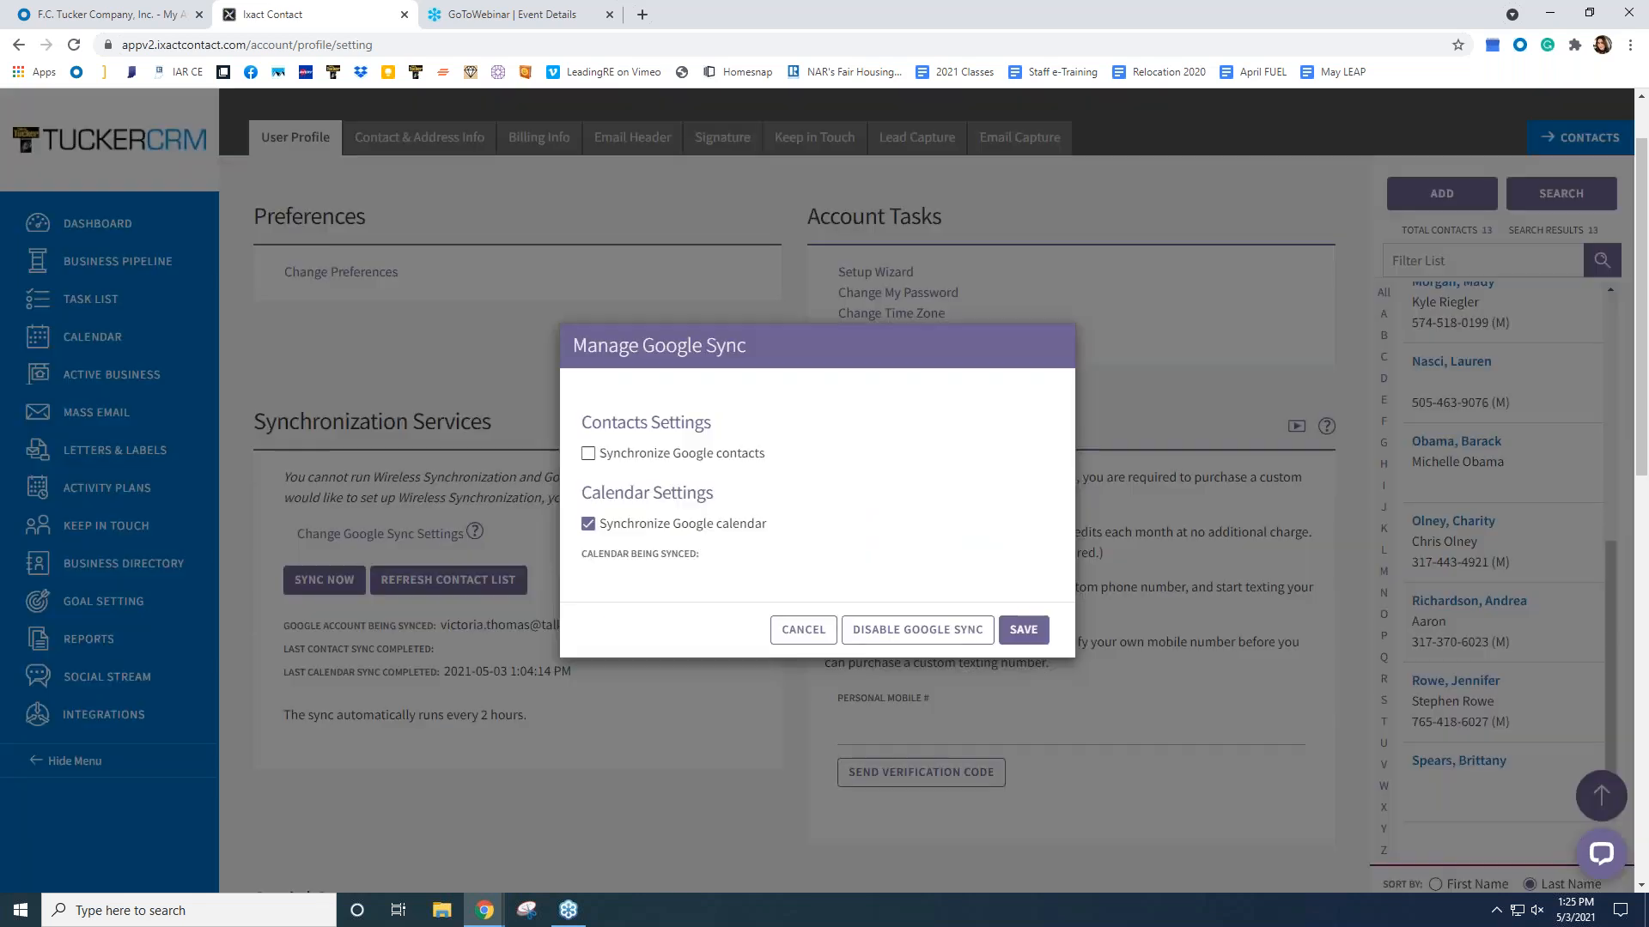
pyautogui.click(918, 636)
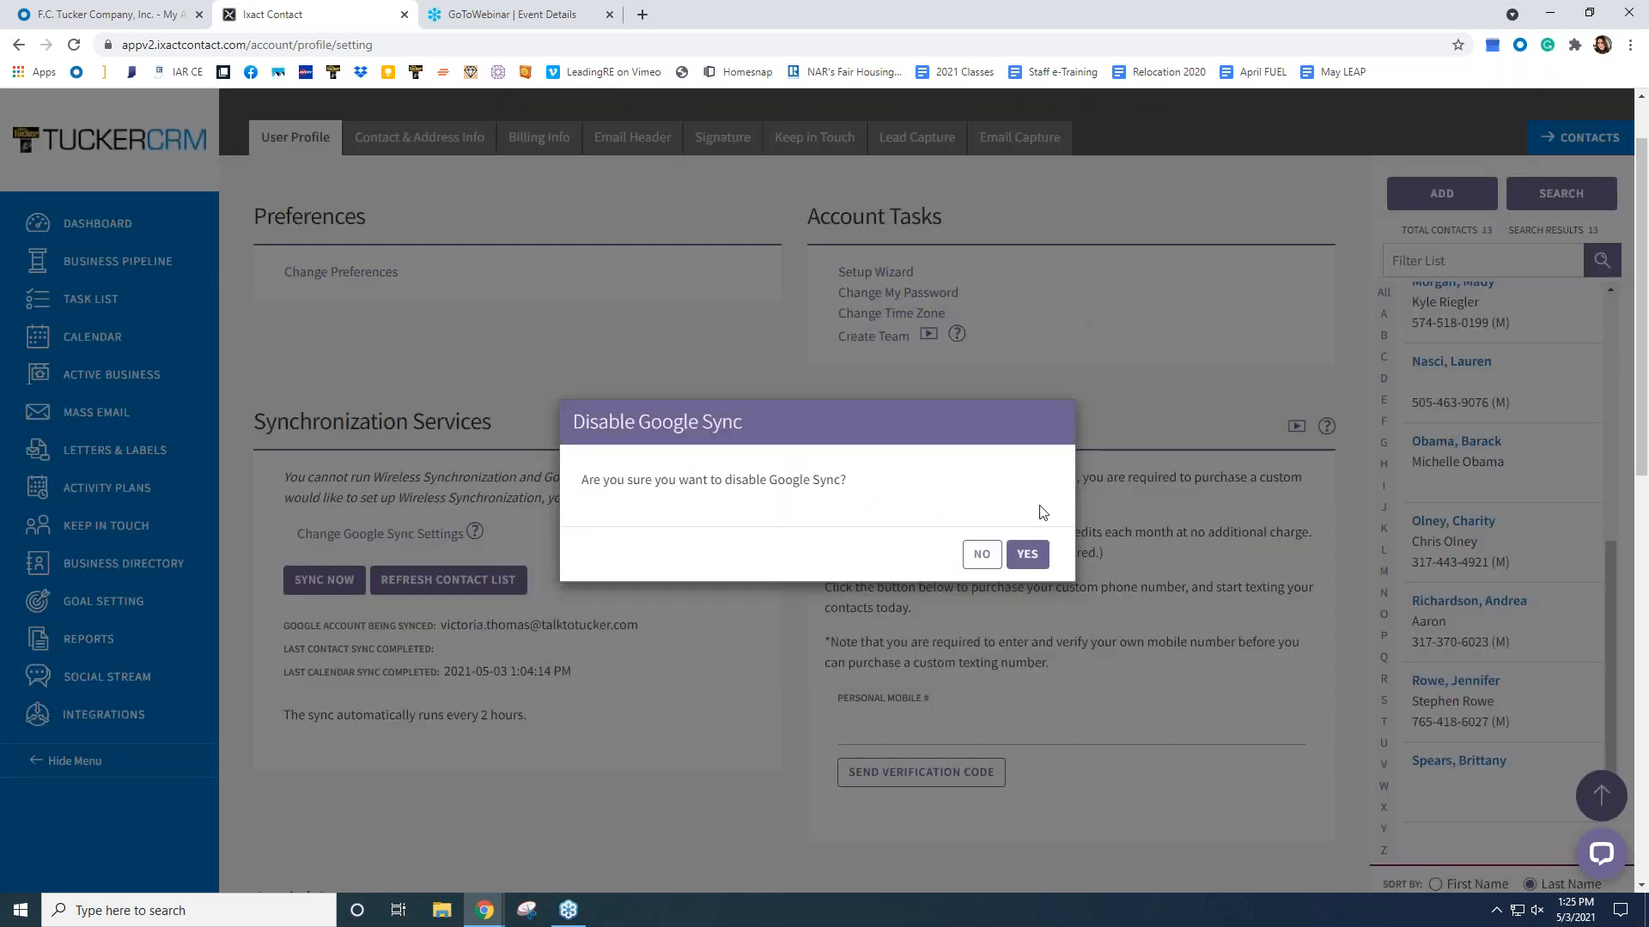
pyautogui.click(1027, 554)
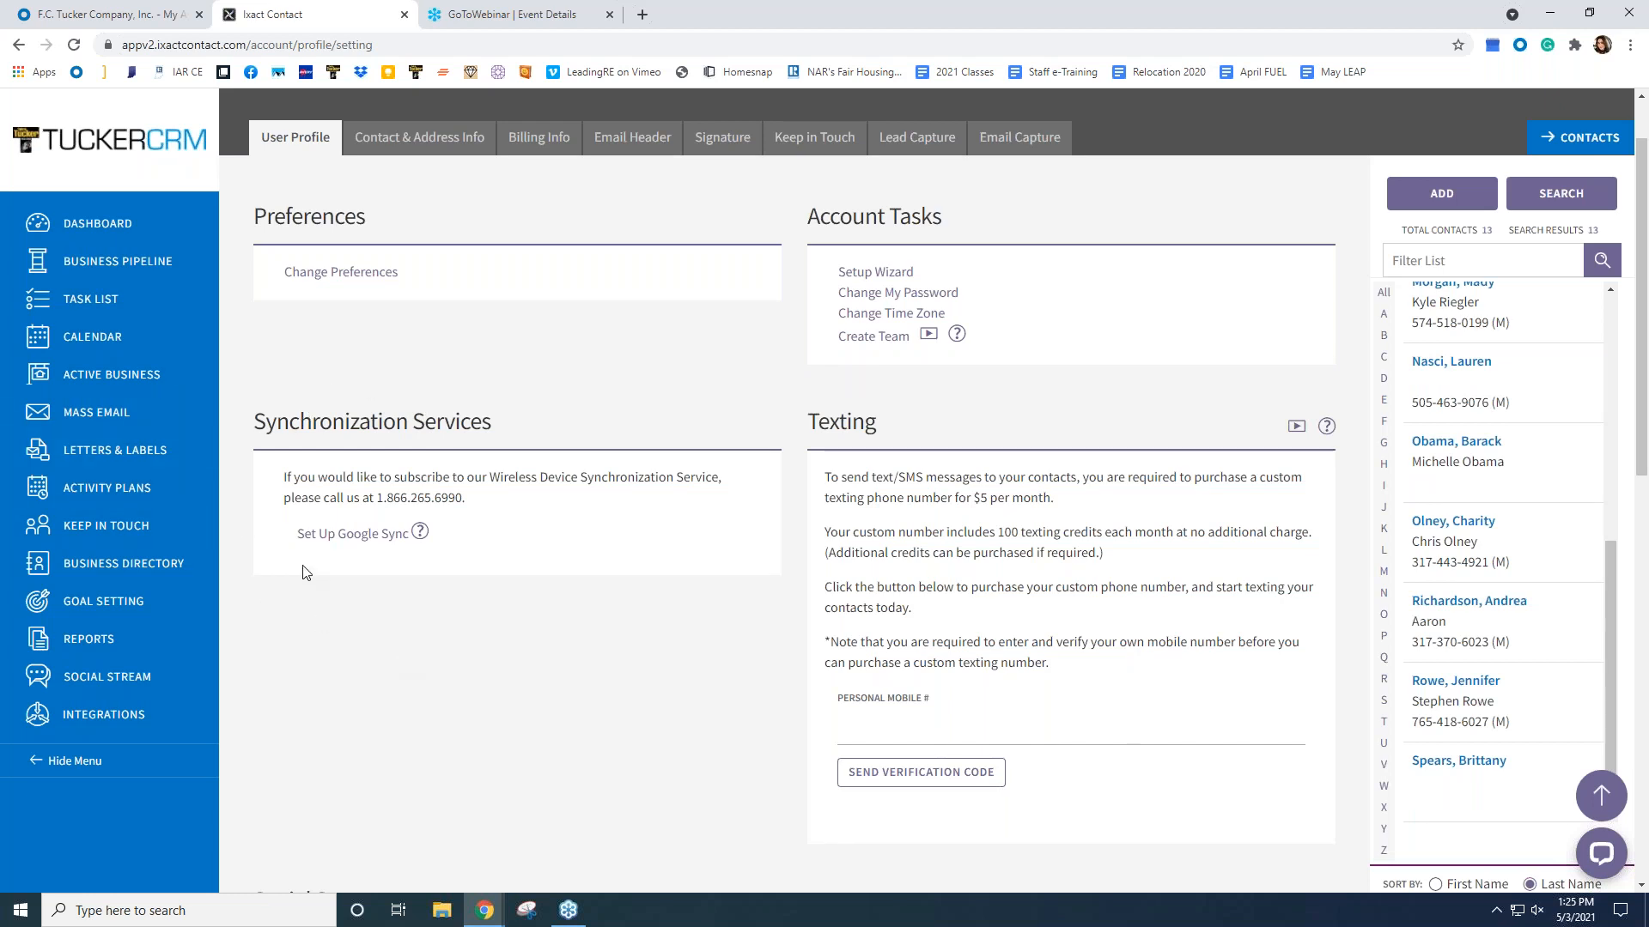
# - Start the Google Sync setup and allow IXACT Contact to access the work Google account's contacts and calendars
pyautogui.click(376, 544)
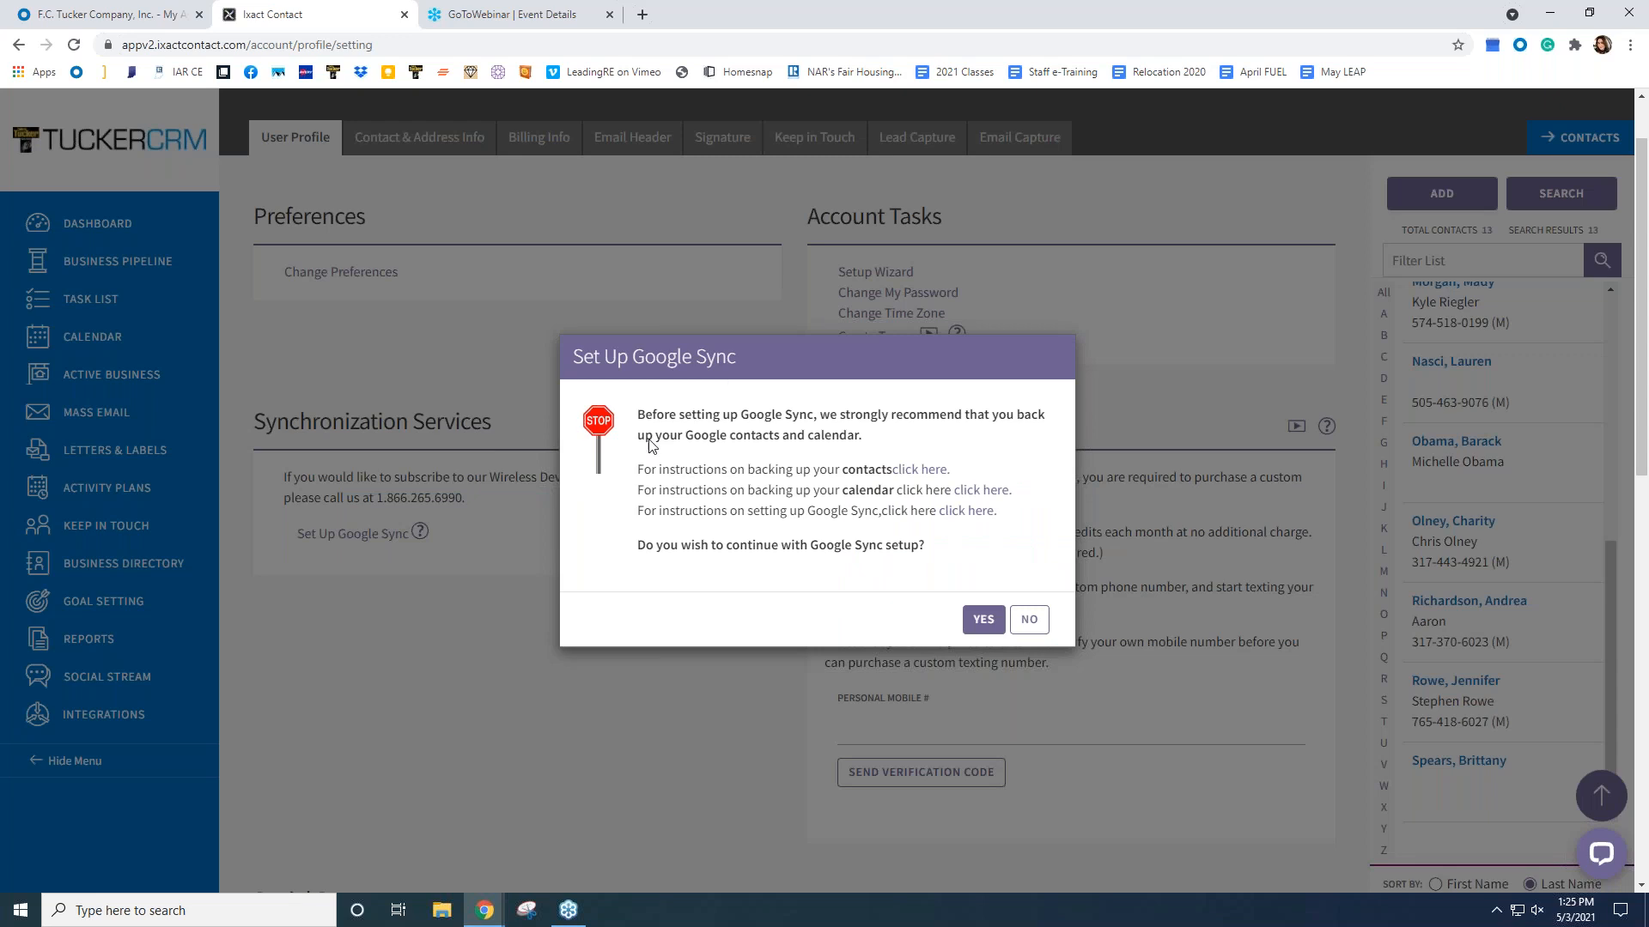
pyautogui.click(983, 621)
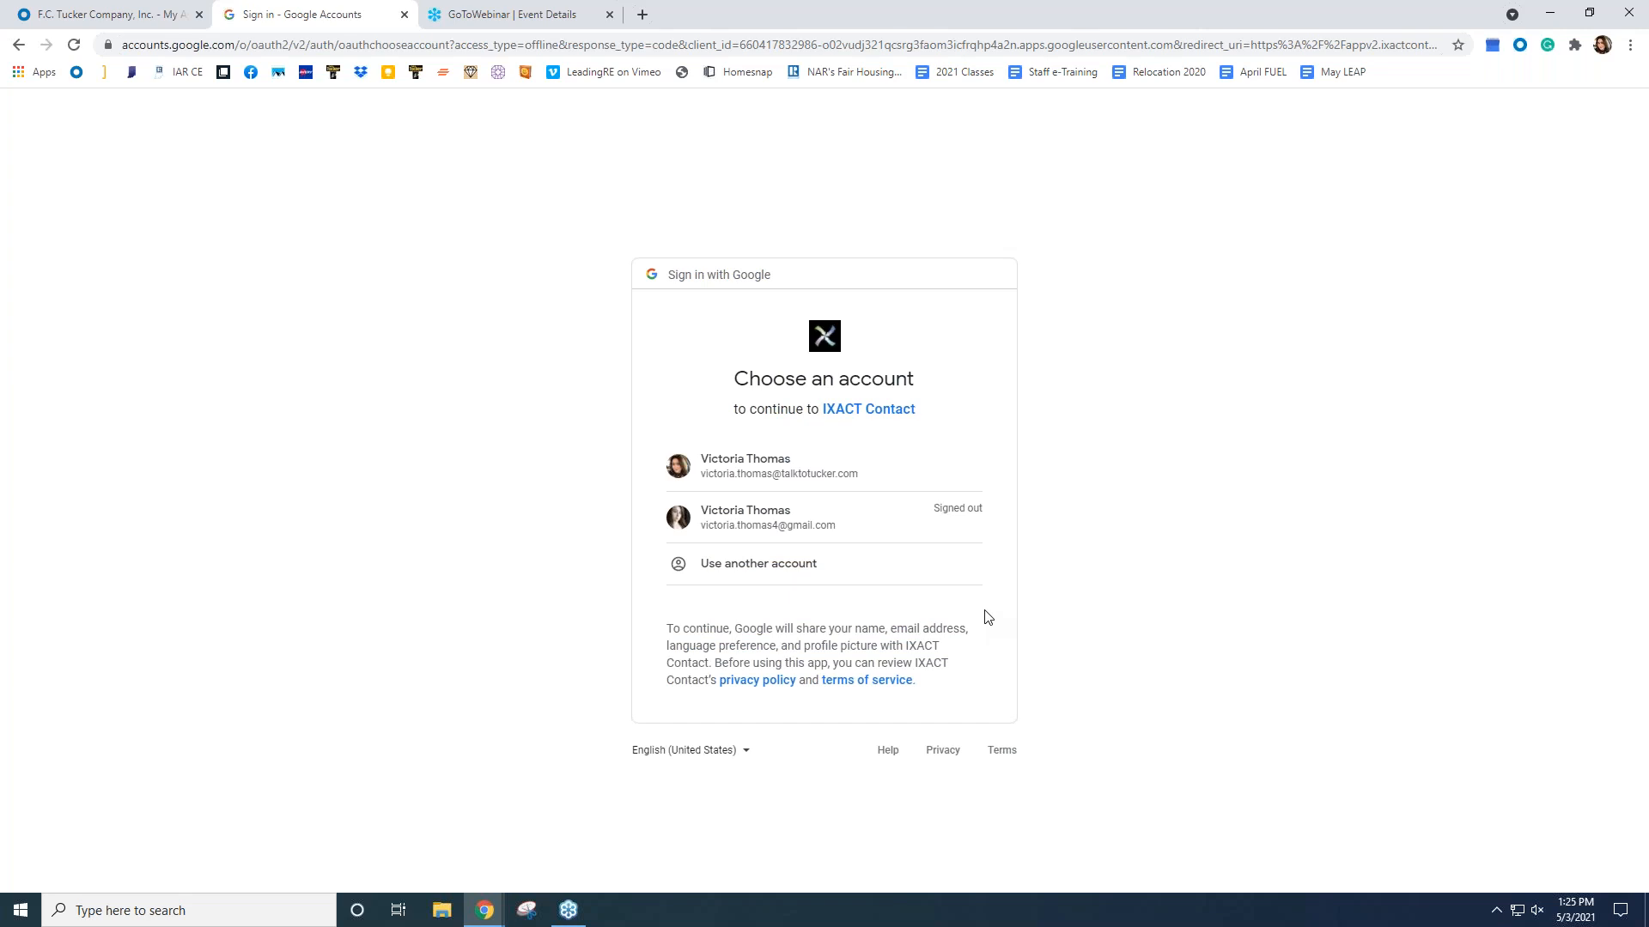
pyautogui.click(772, 479)
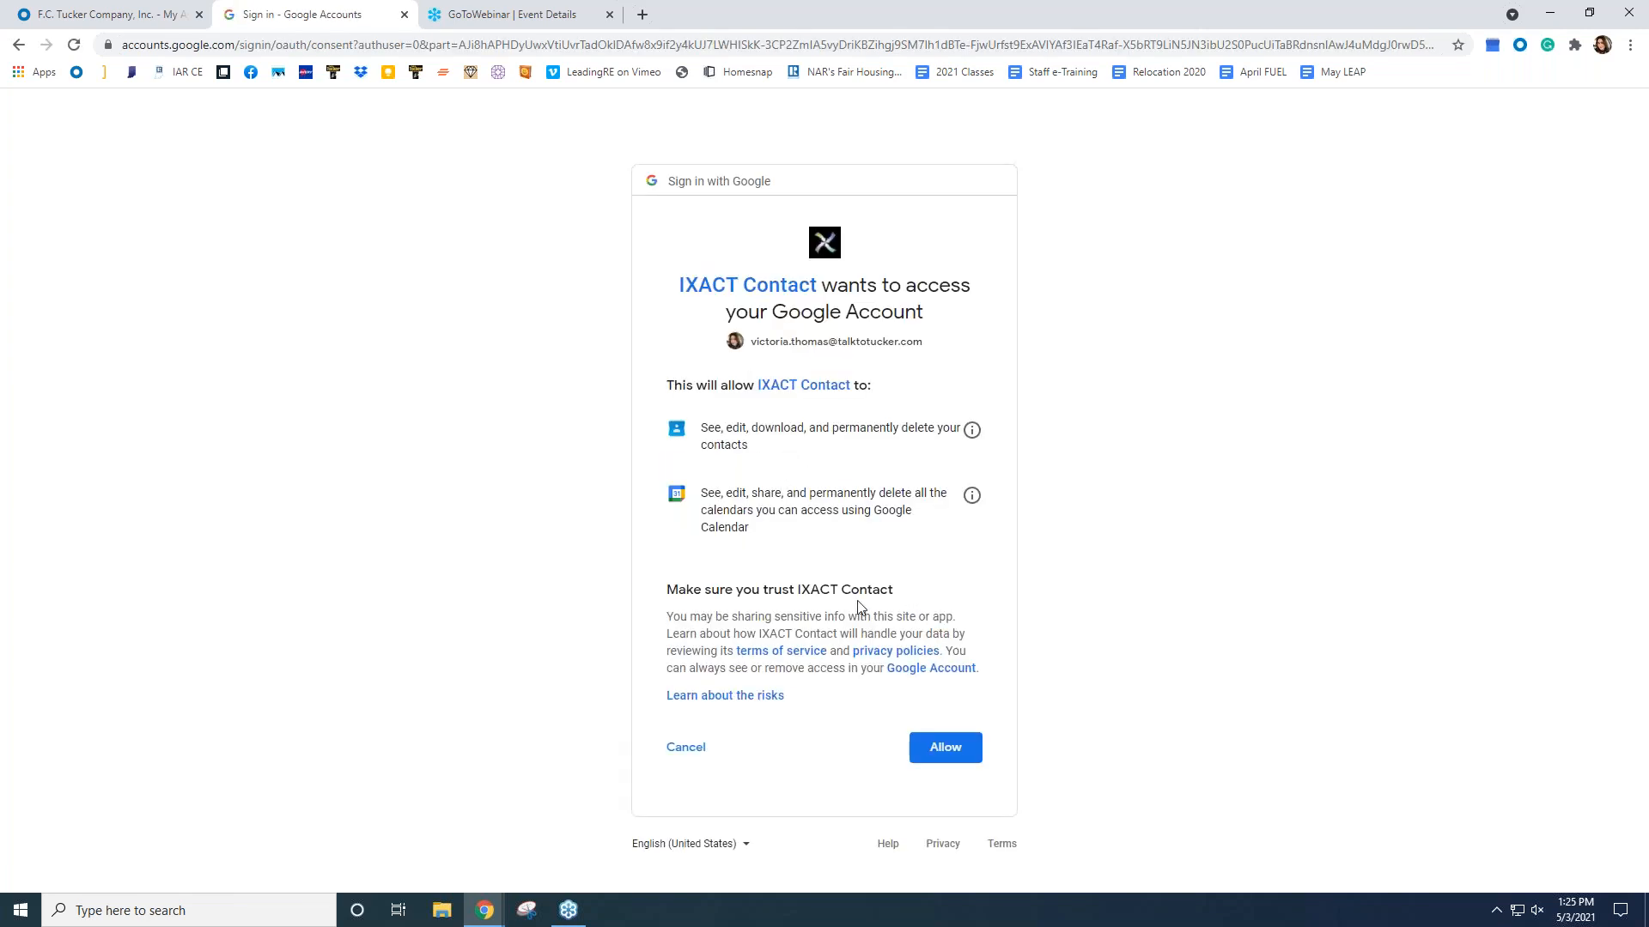
pyautogui.click(958, 748)
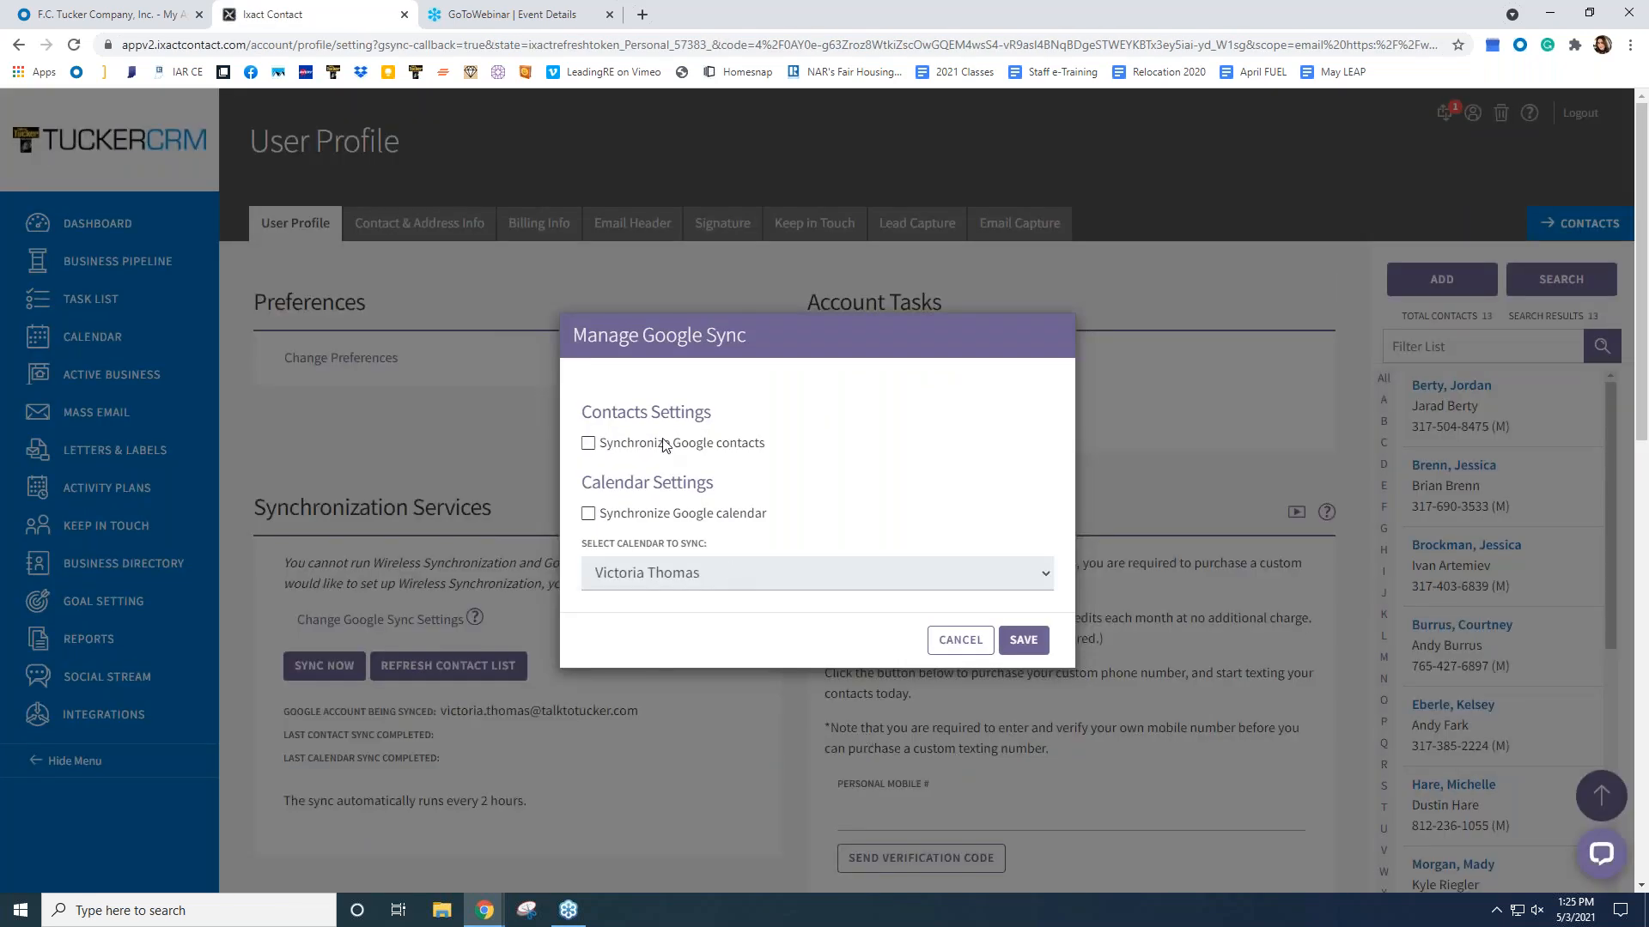
# - Enable Google calendar synchronization for the account owner's own calendar, save the sync settings and run the sync immediately
pyautogui.click(588, 514)
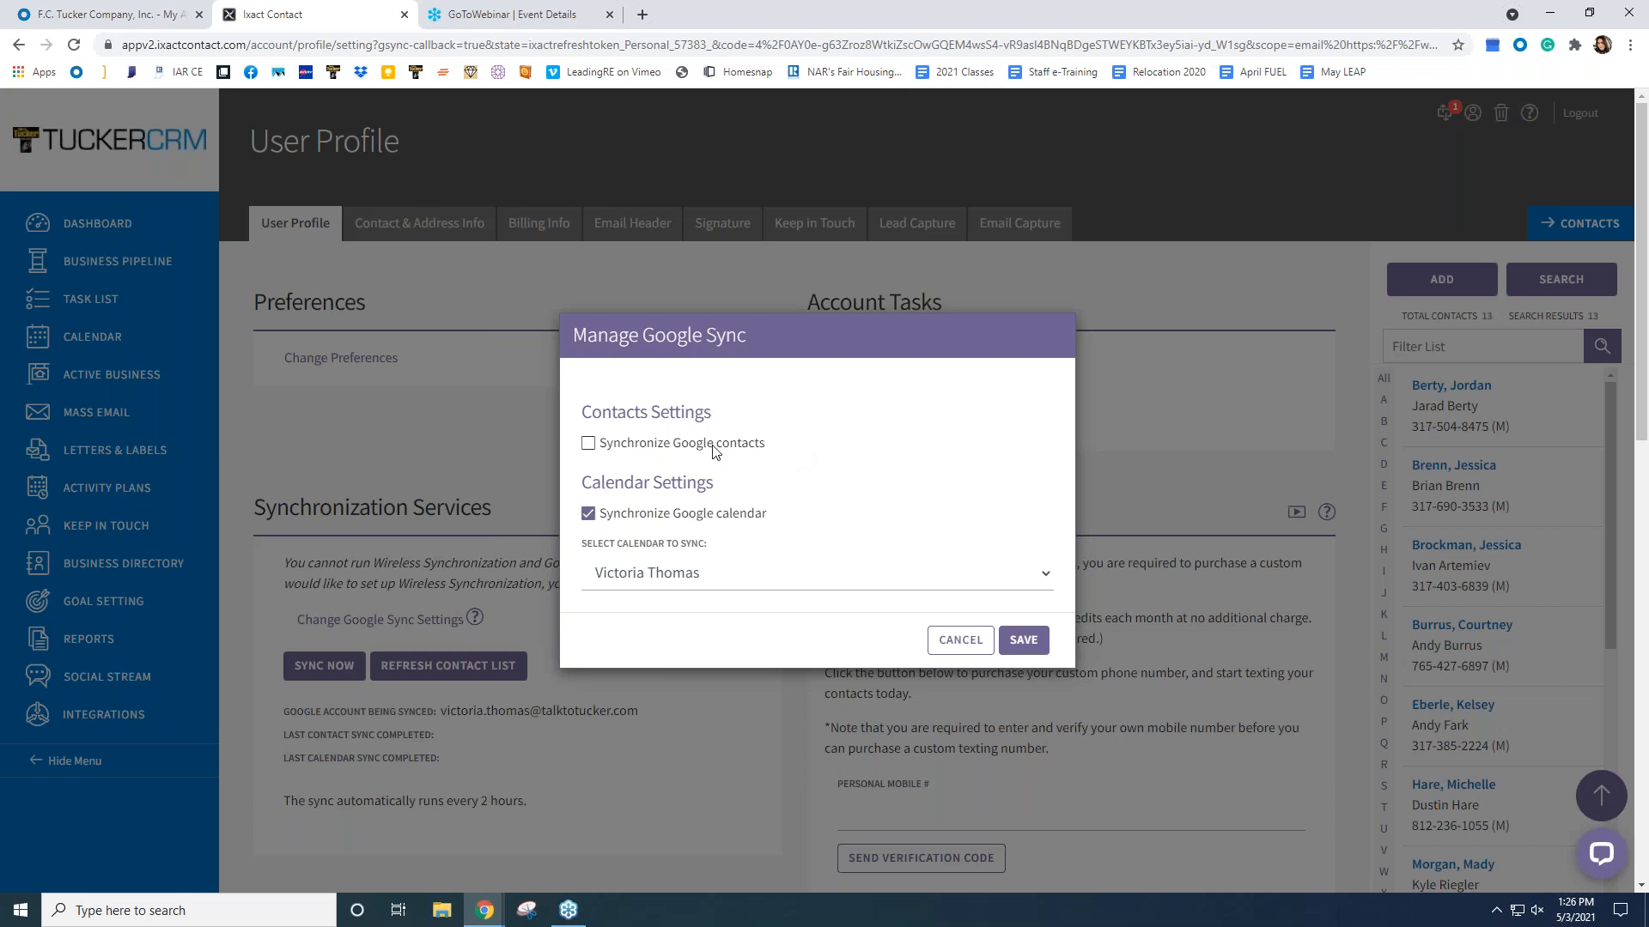
pyautogui.click(615, 583)
pyautogui.click(648, 684)
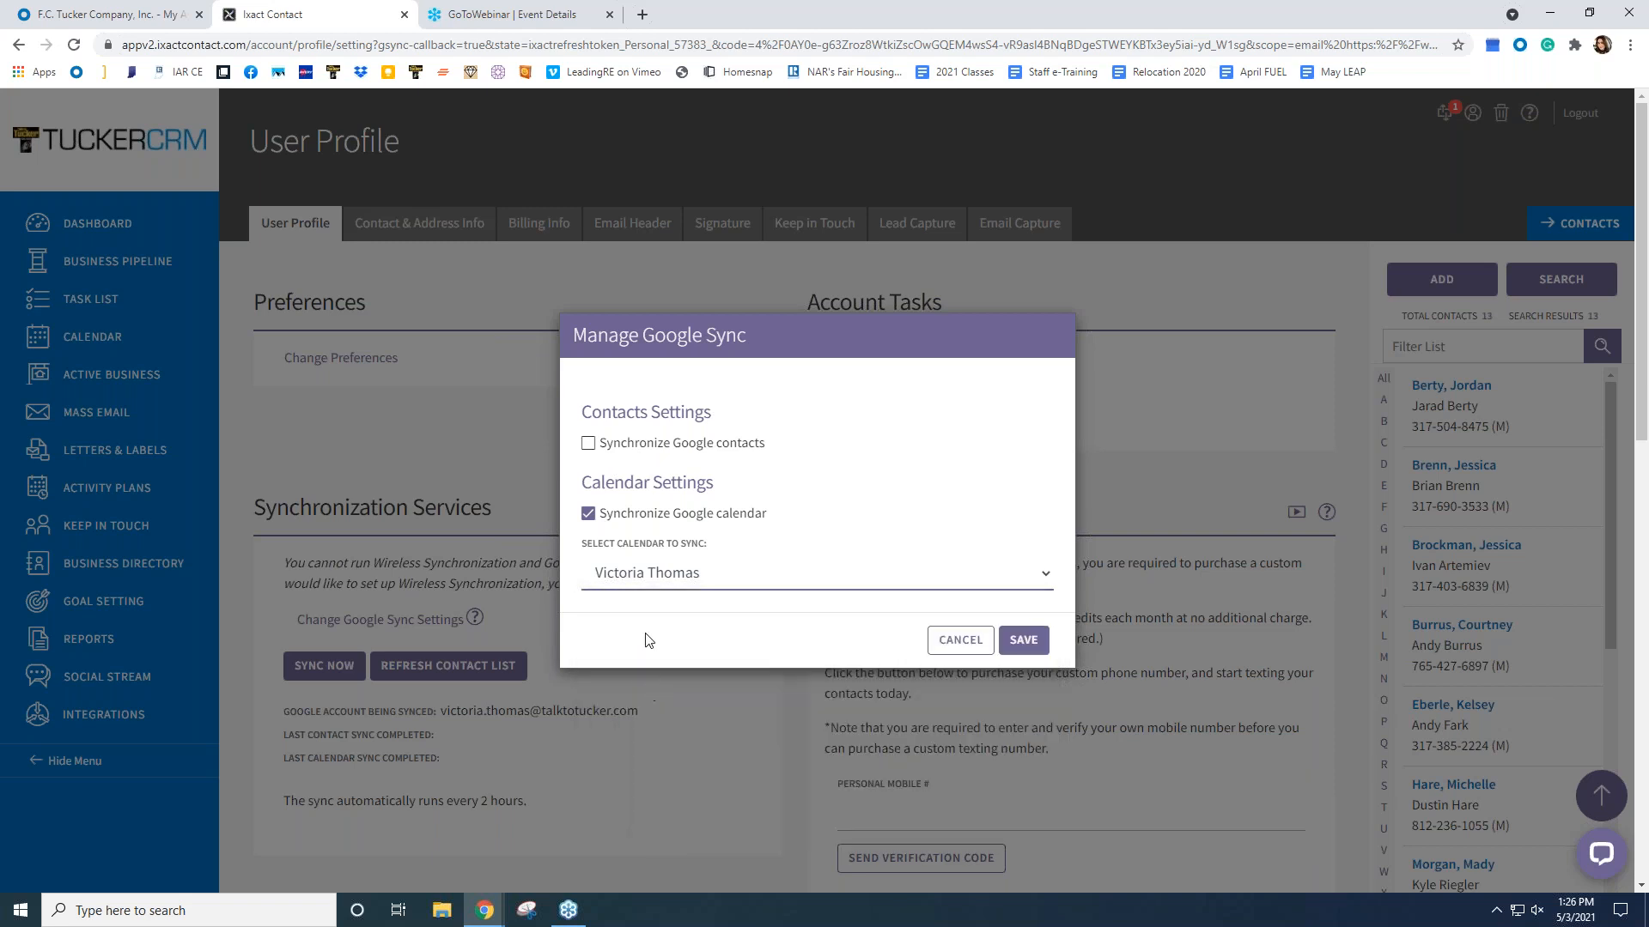
pyautogui.click(1016, 640)
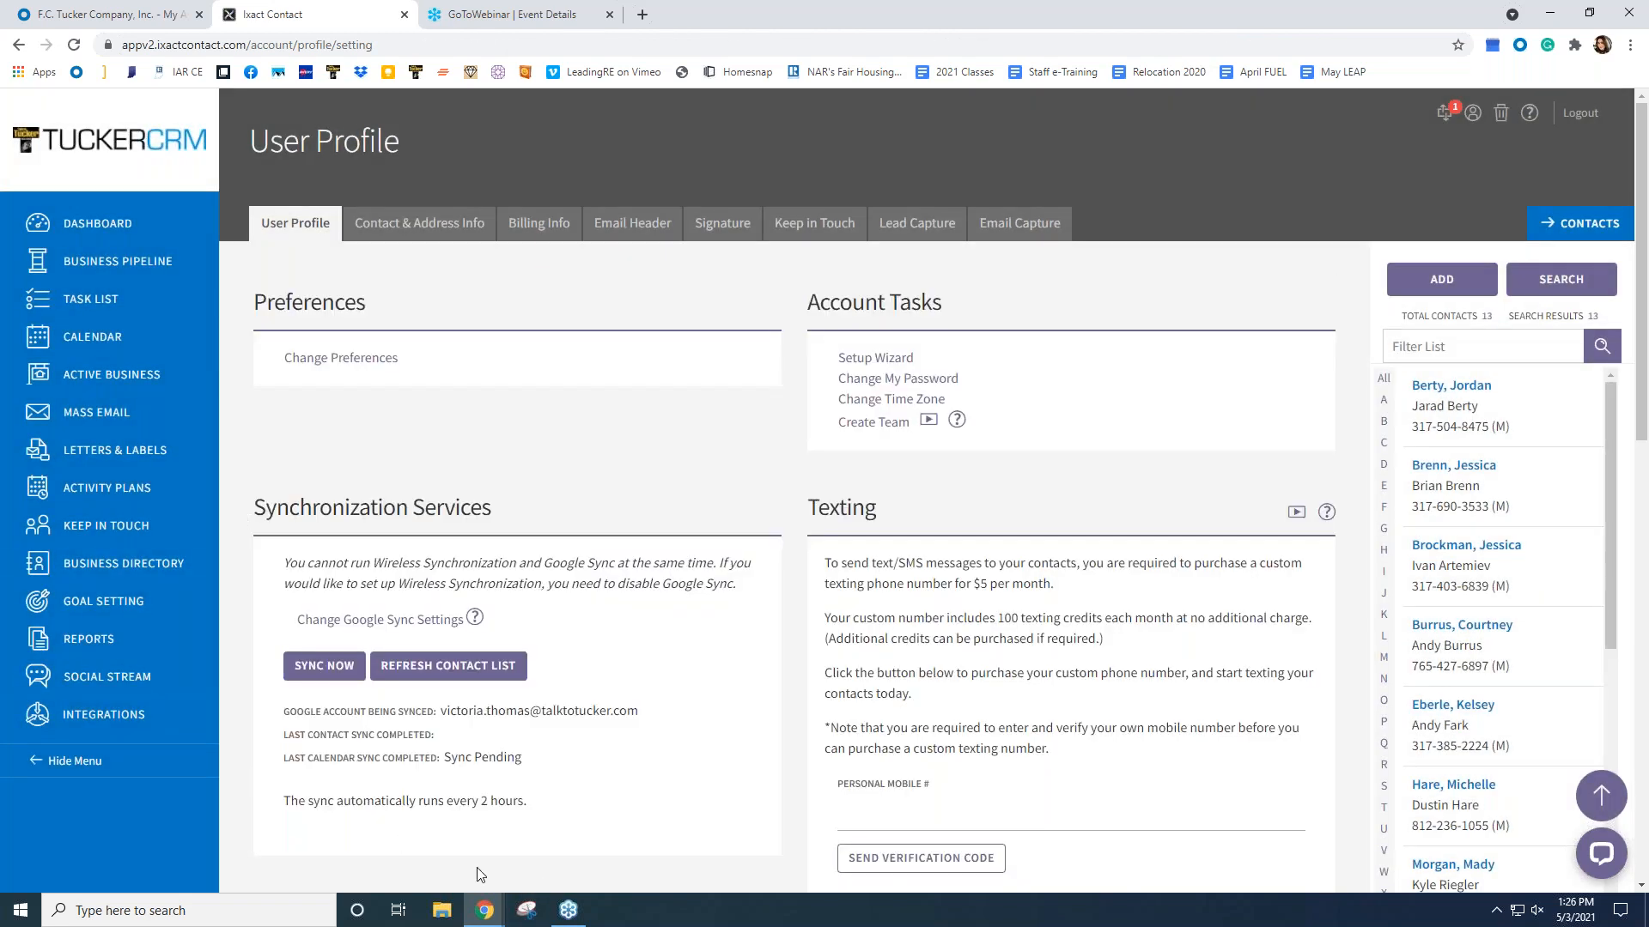
pyautogui.click(324, 666)
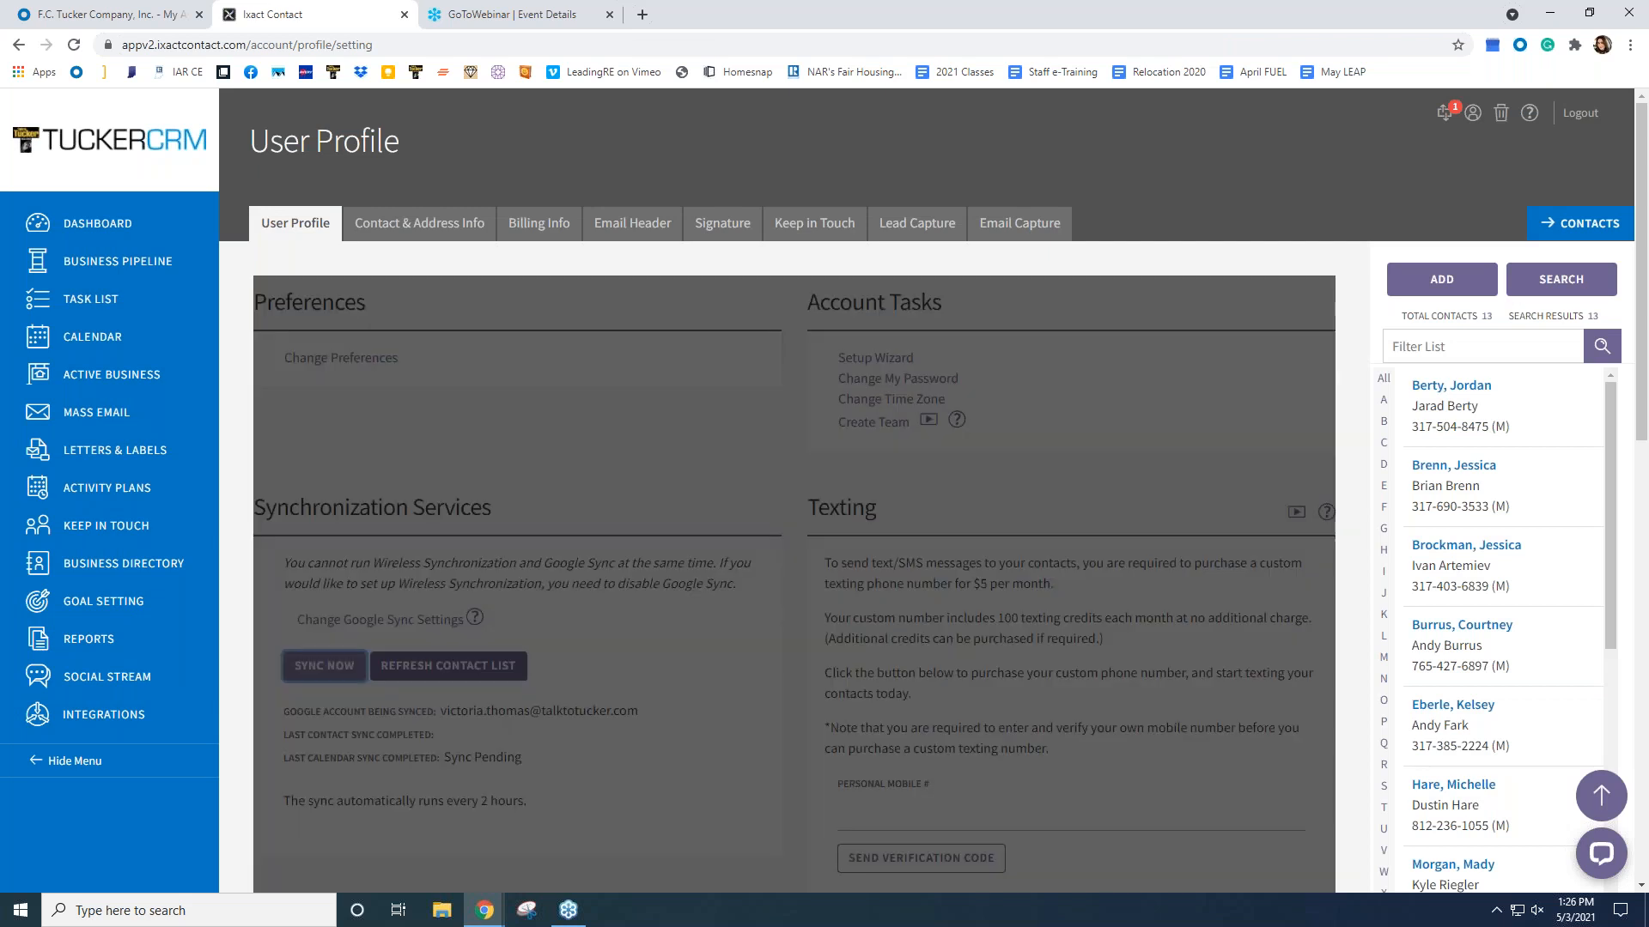
pyautogui.click(325, 666)
pyautogui.click(308, 670)
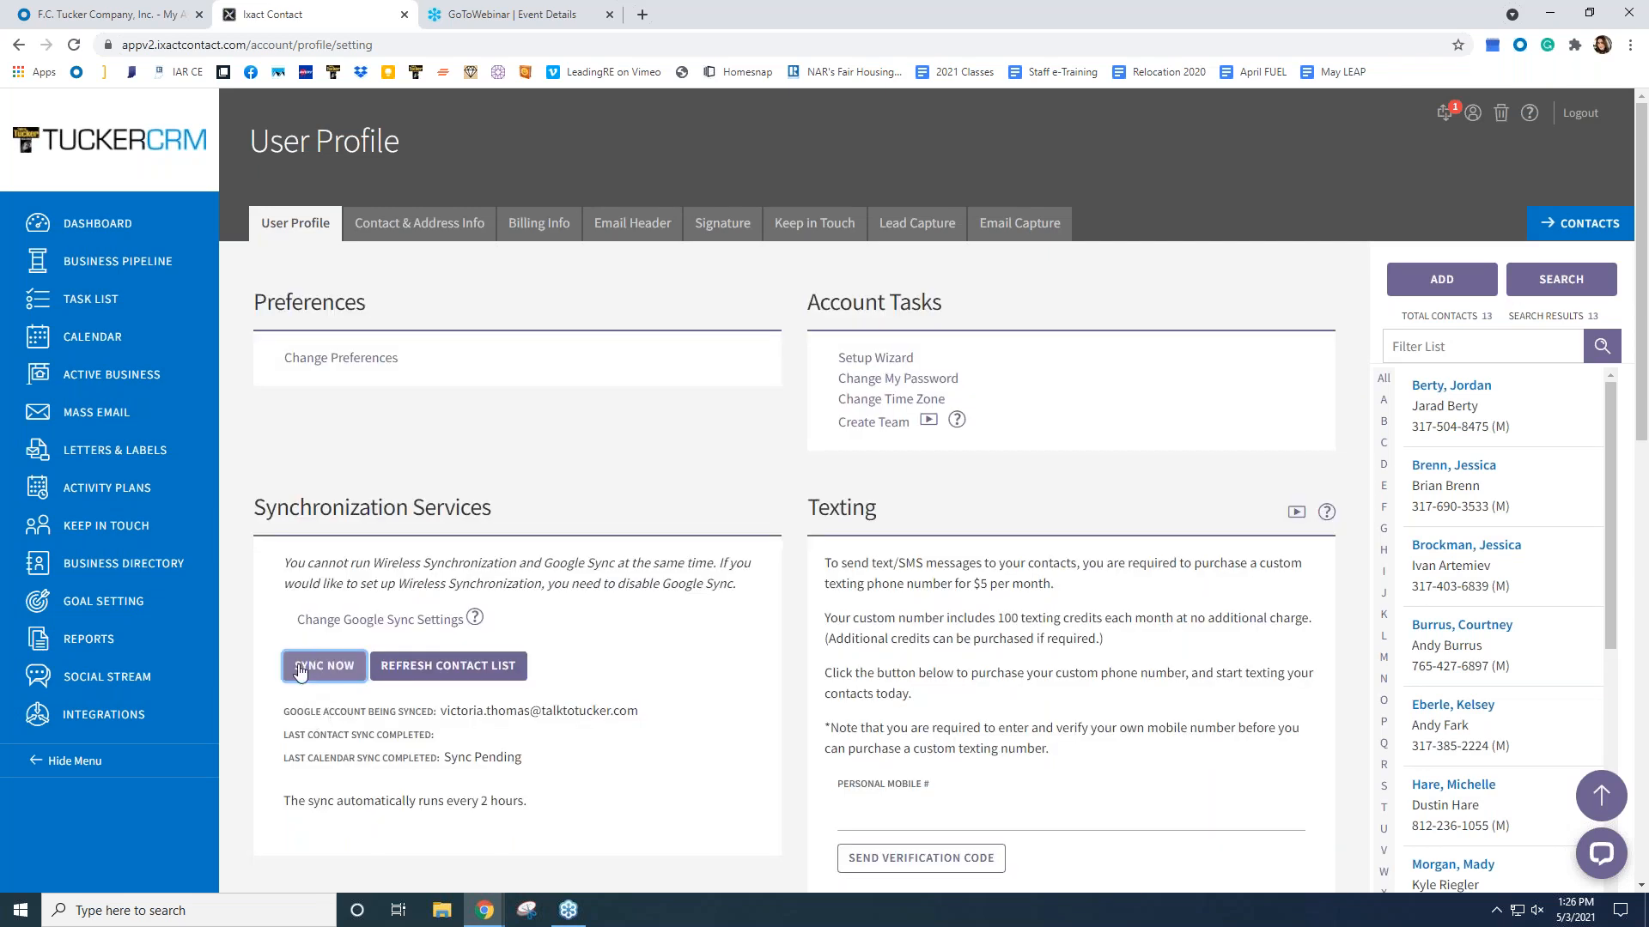
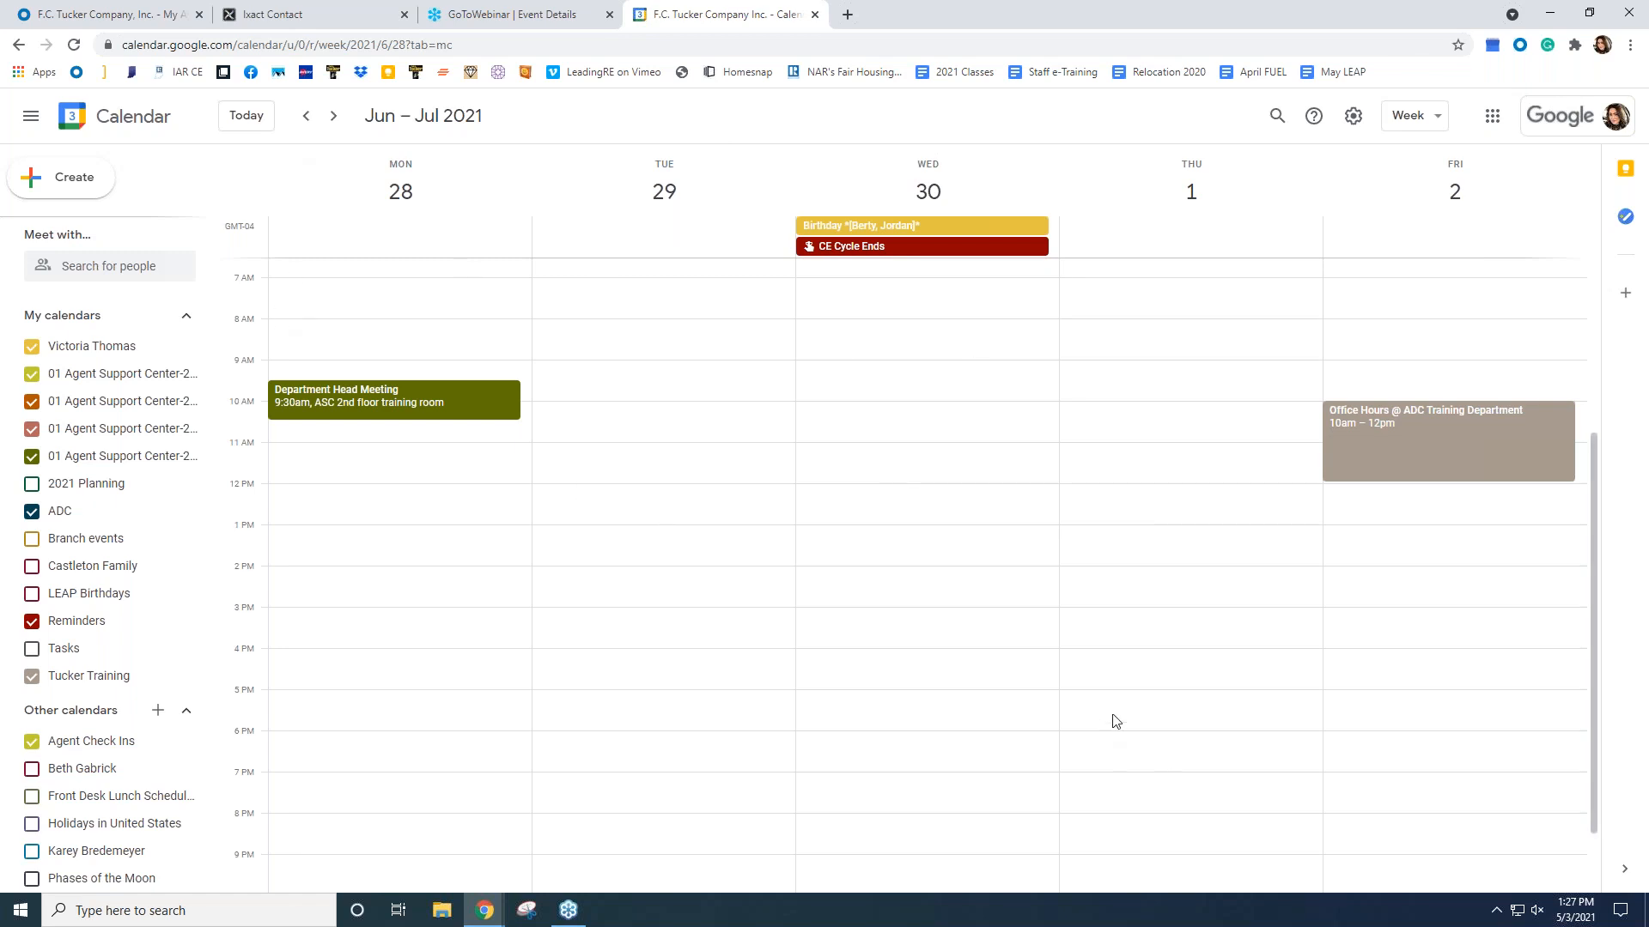
# - Examine the week of June 28 to July 2, 2021 in Google Calendar for events from the CRM
pyautogui.scroll(3, 1111, 718)
pyautogui.scroll(-4, 1111, 718)
pyautogui.scroll(3, 1114, 716)
pyautogui.scroll(-3, 1111, 713)
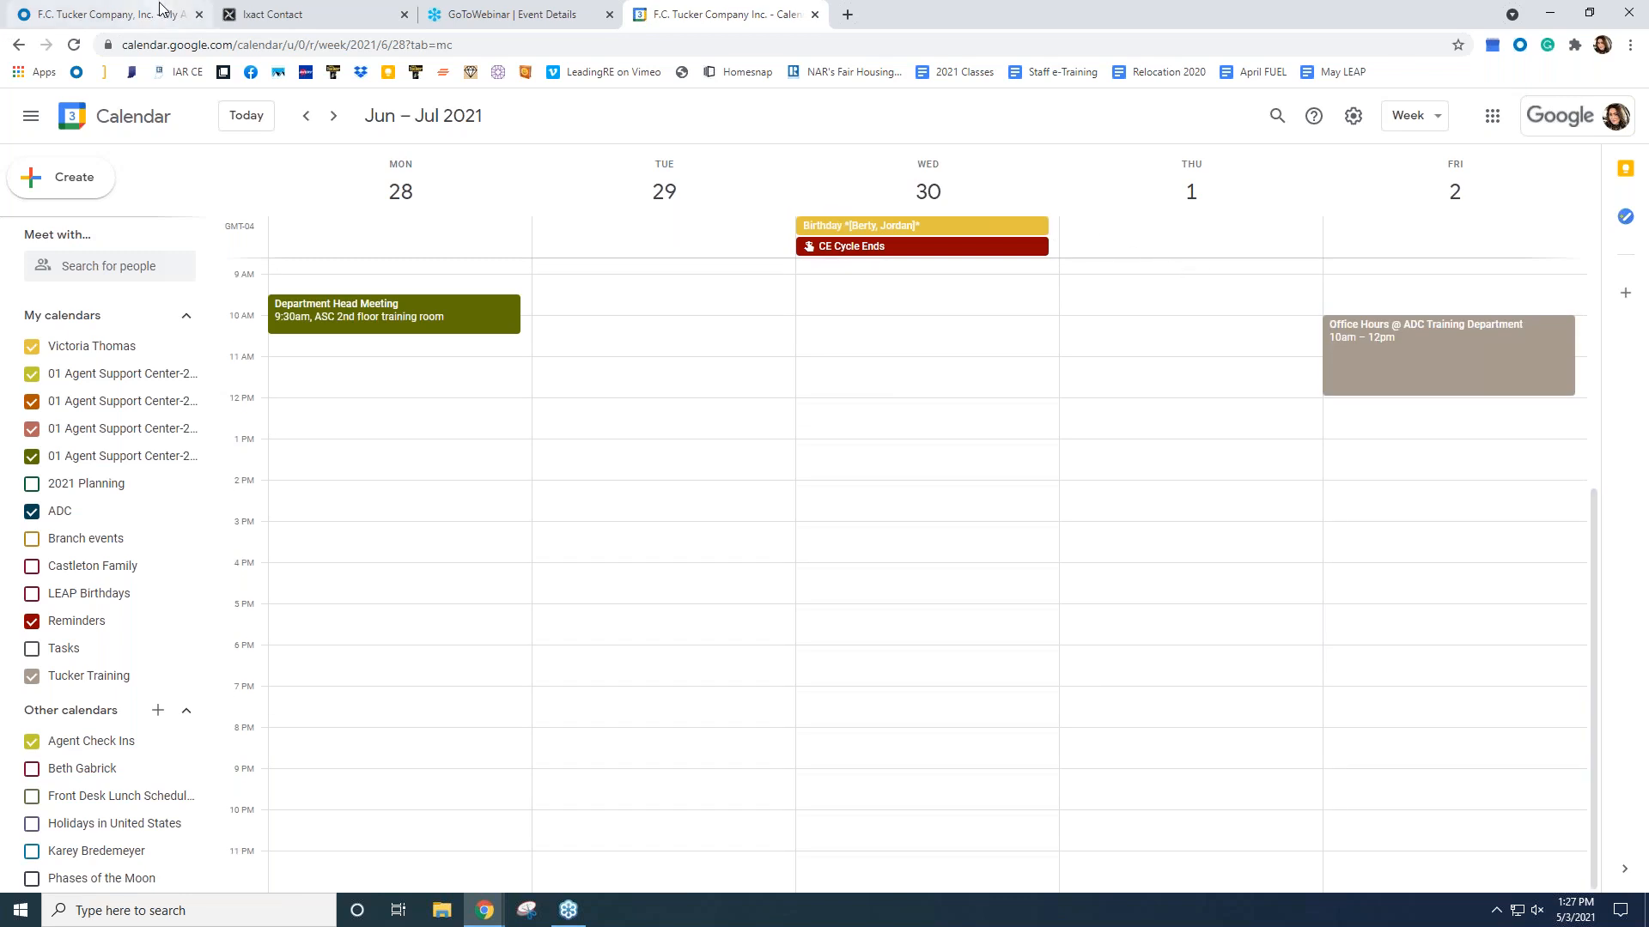
# - Switch back to Tucker CRM and save the Market Watch broker email settings with sending enabled for all contacts
pyautogui.click(306, 7)
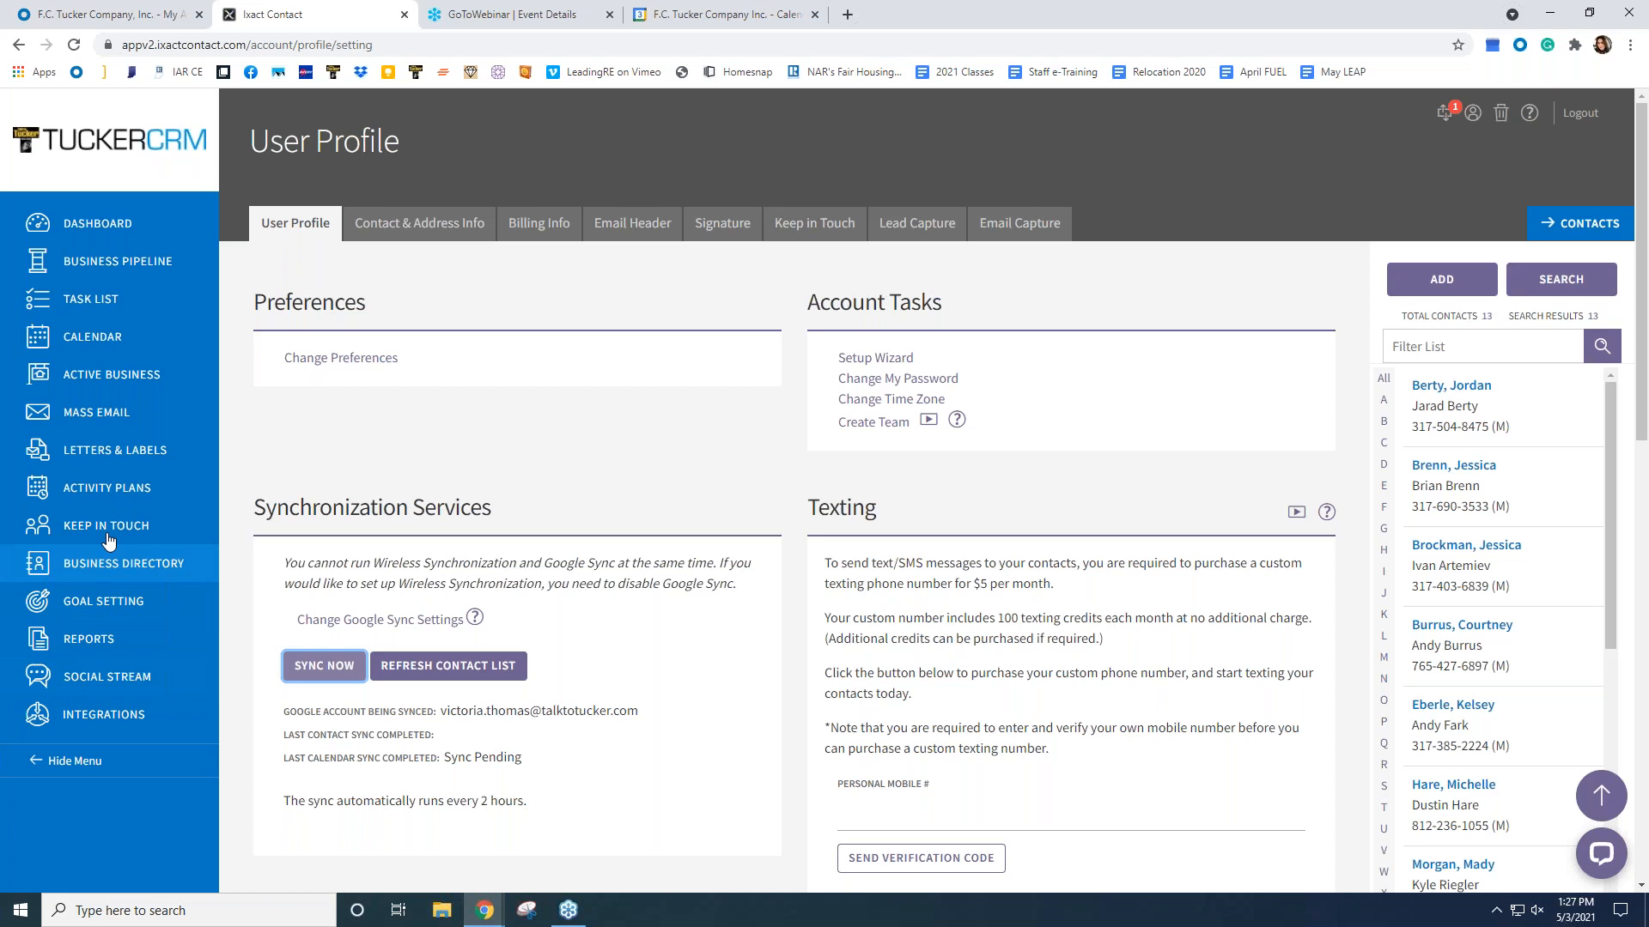
pyautogui.click(84, 415)
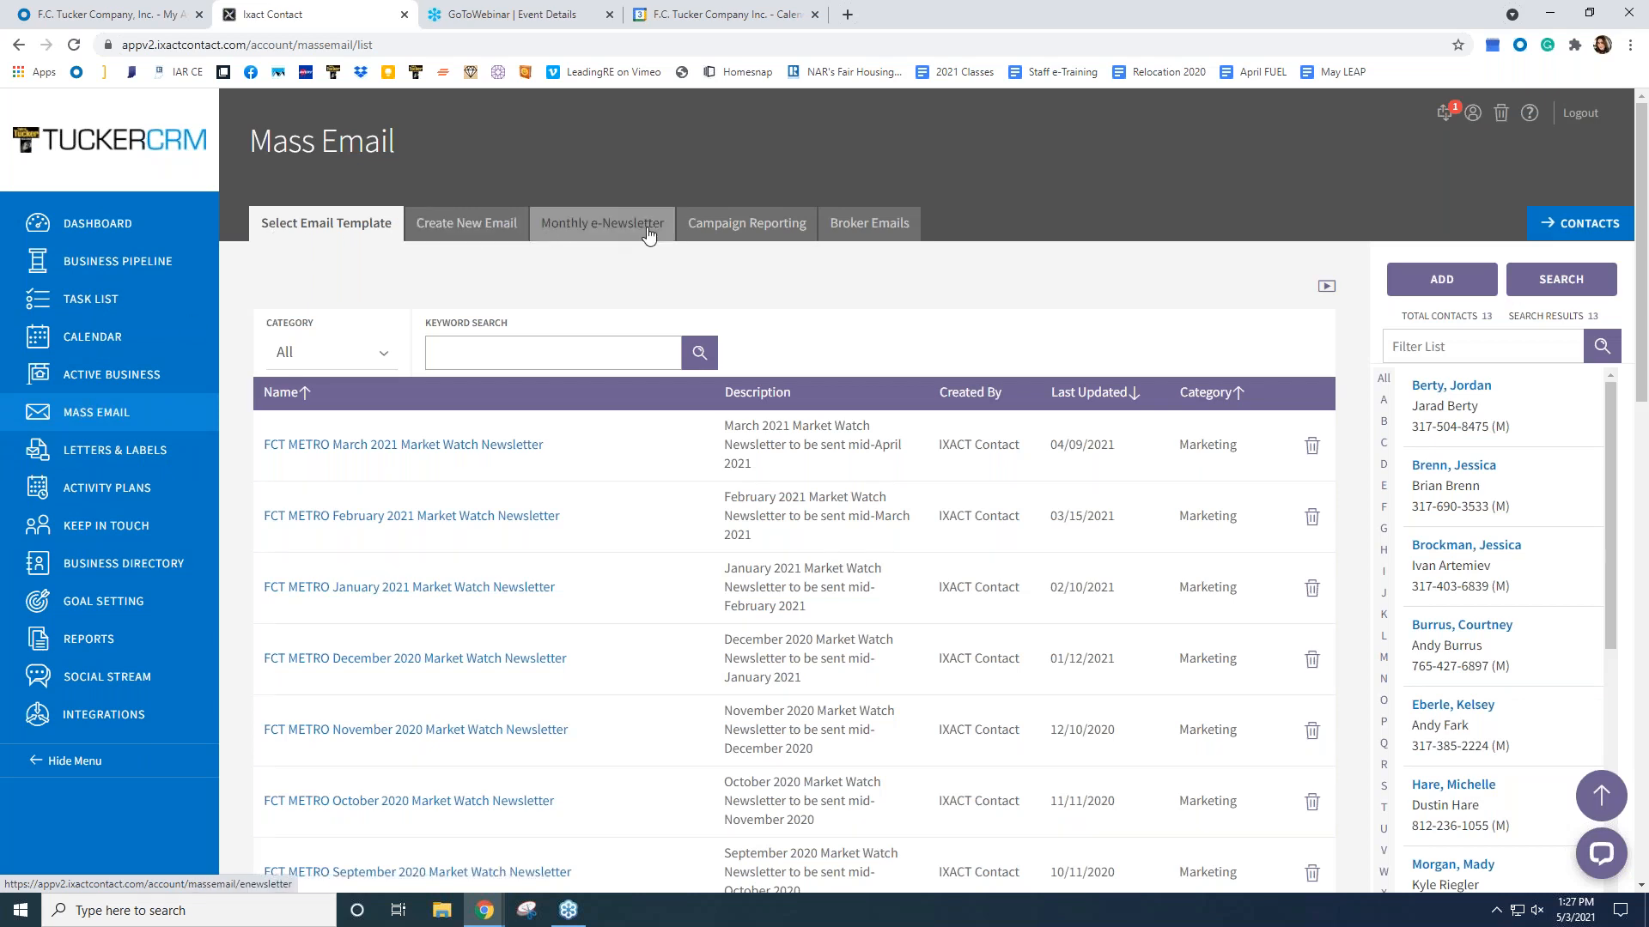
pyautogui.click(897, 230)
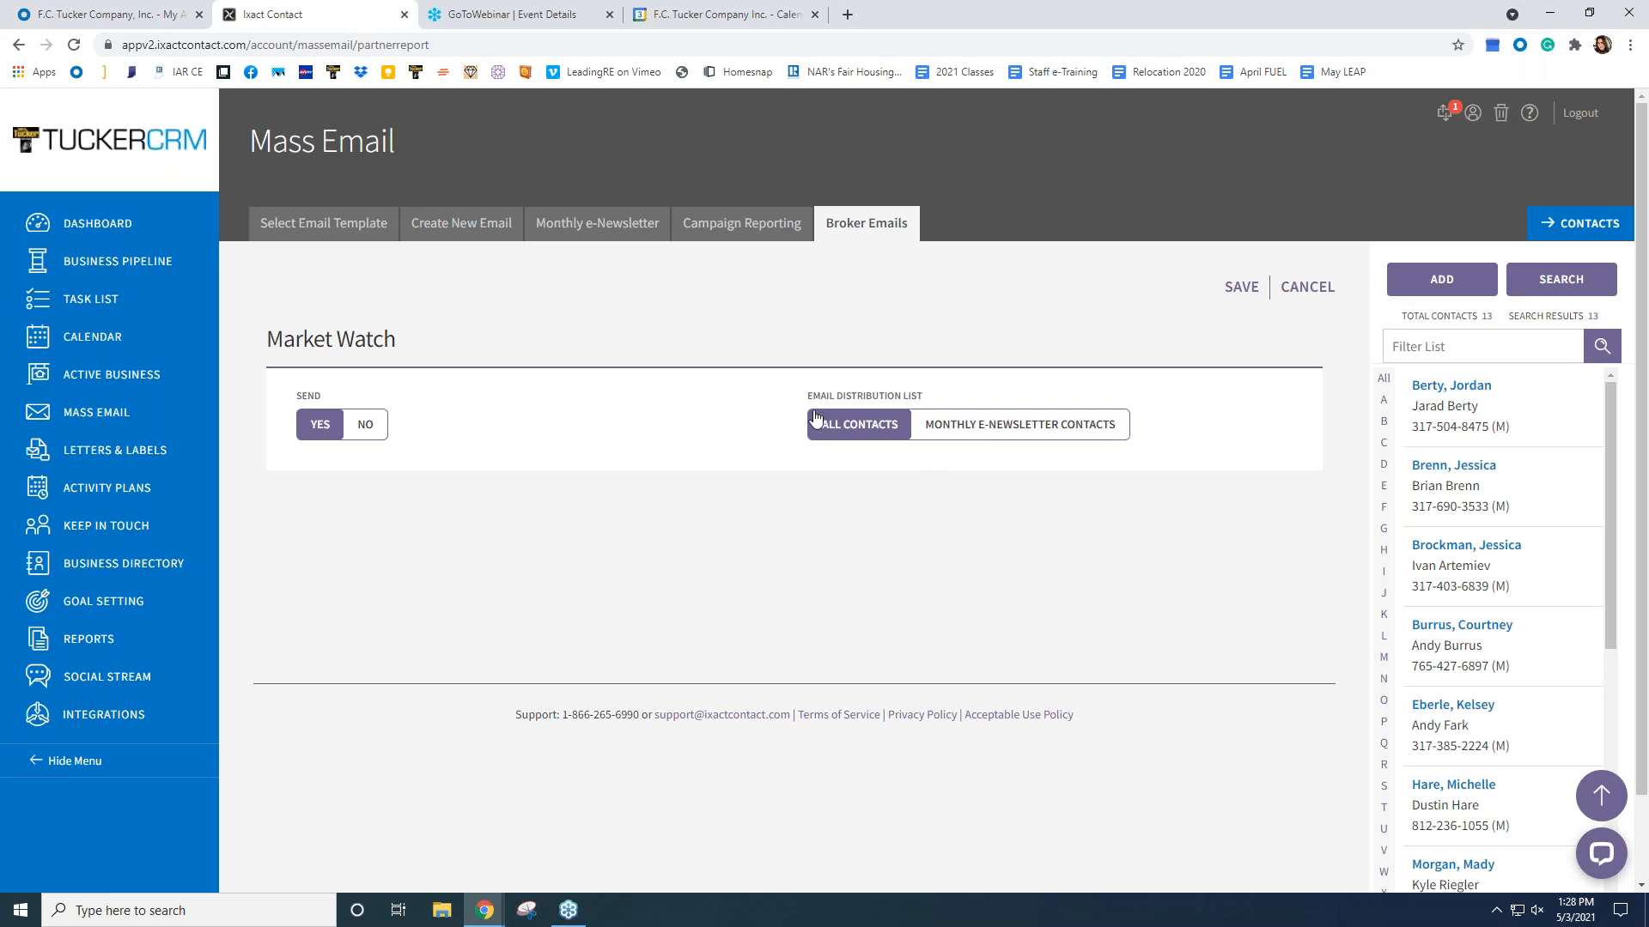
pyautogui.click(1241, 287)
pyautogui.click(908, 245)
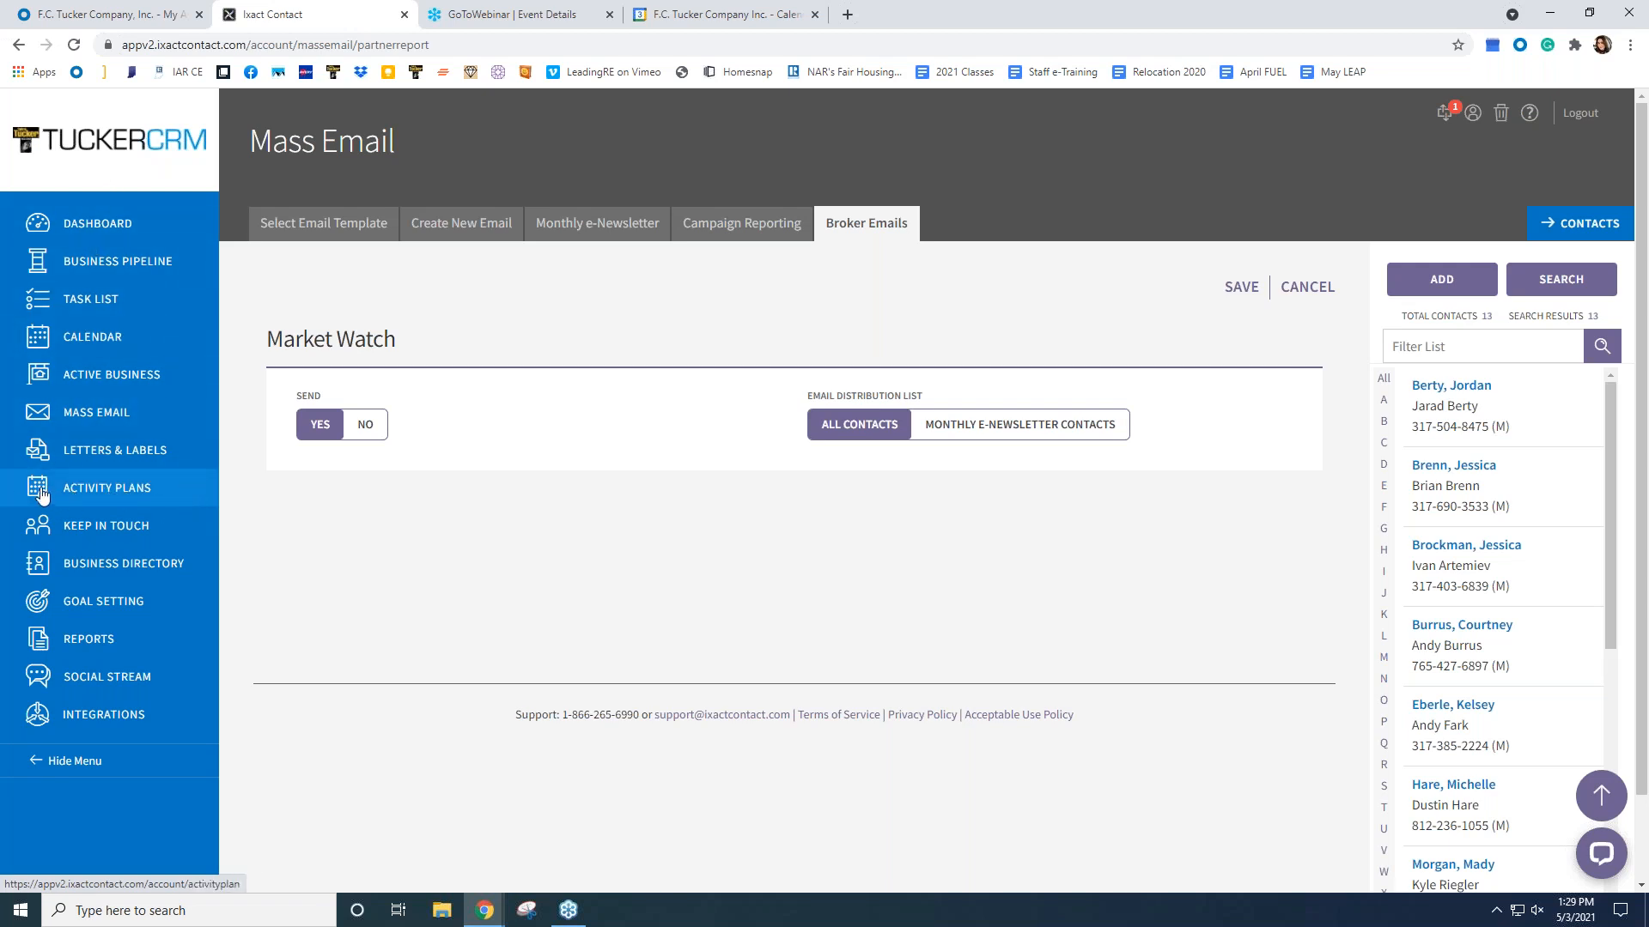
# - Review the email-based marketing, listing and closing activity plans, and open the Keep In Touch configuration
pyautogui.click(112, 488)
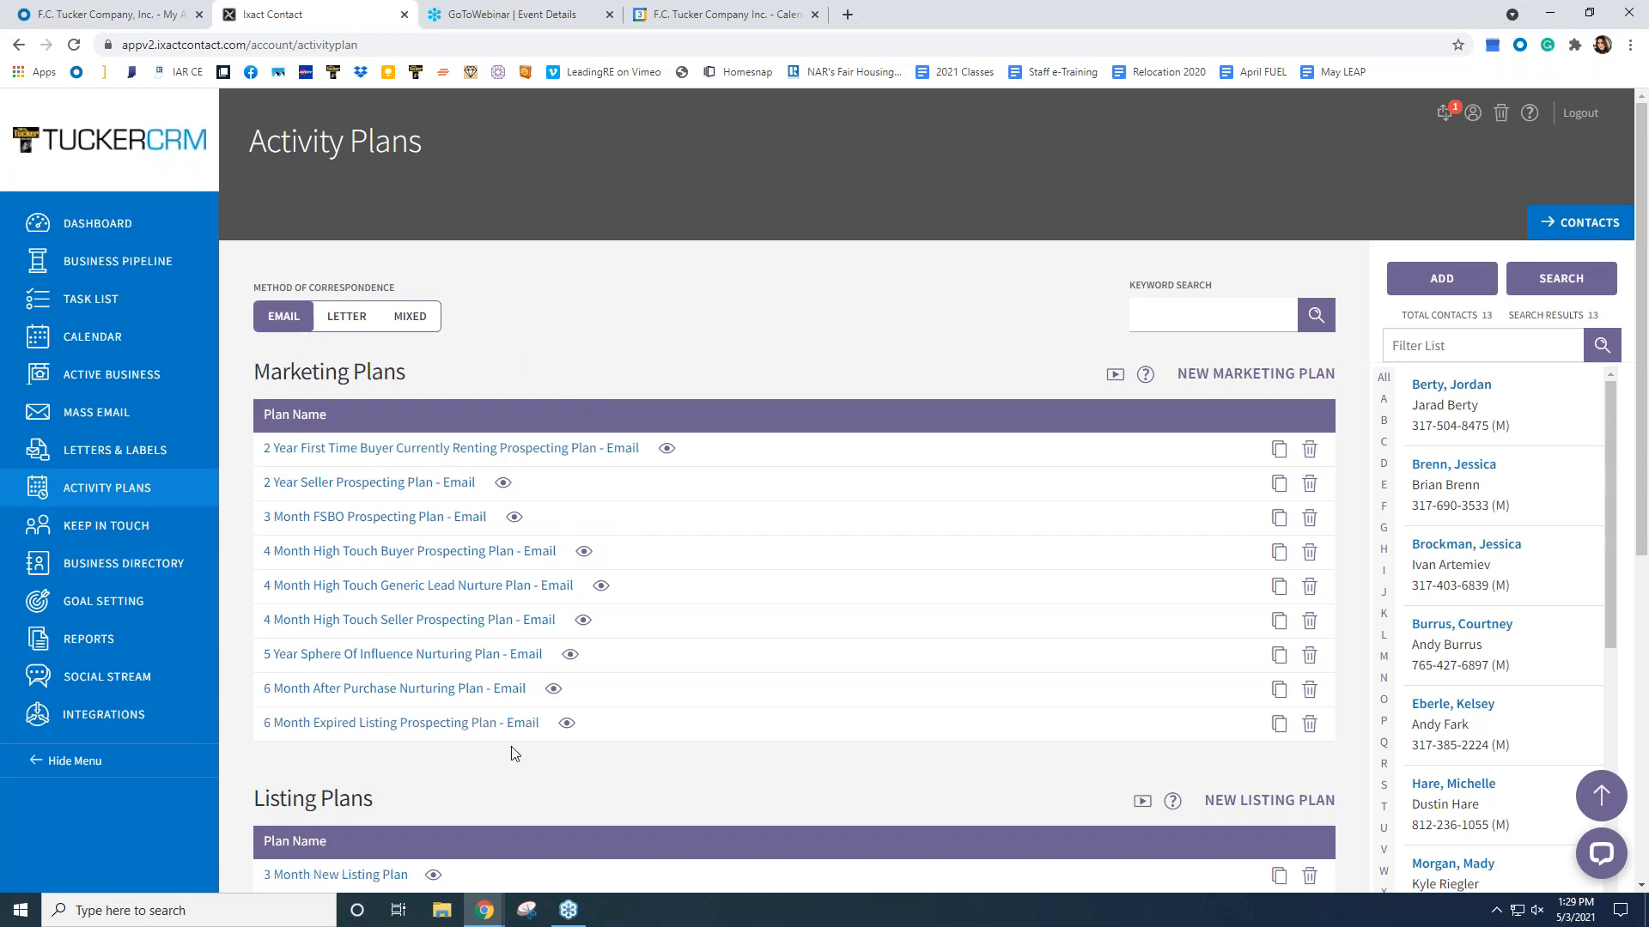
pyautogui.scroll(-5, 267, 557)
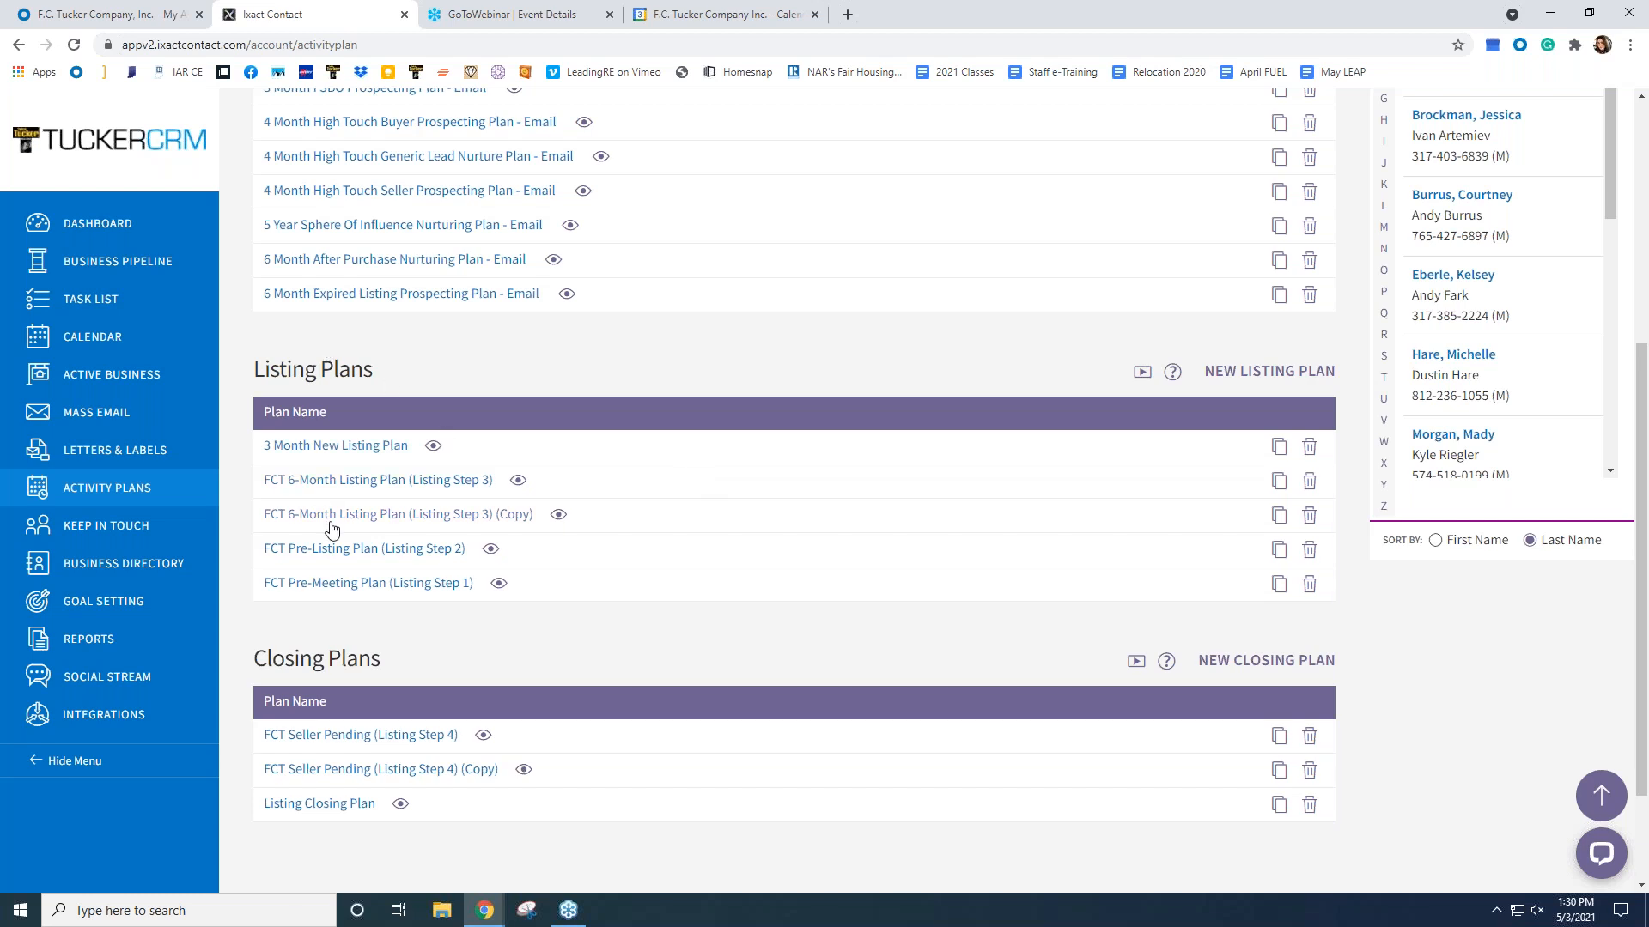
pyautogui.moveTo(445, 448)
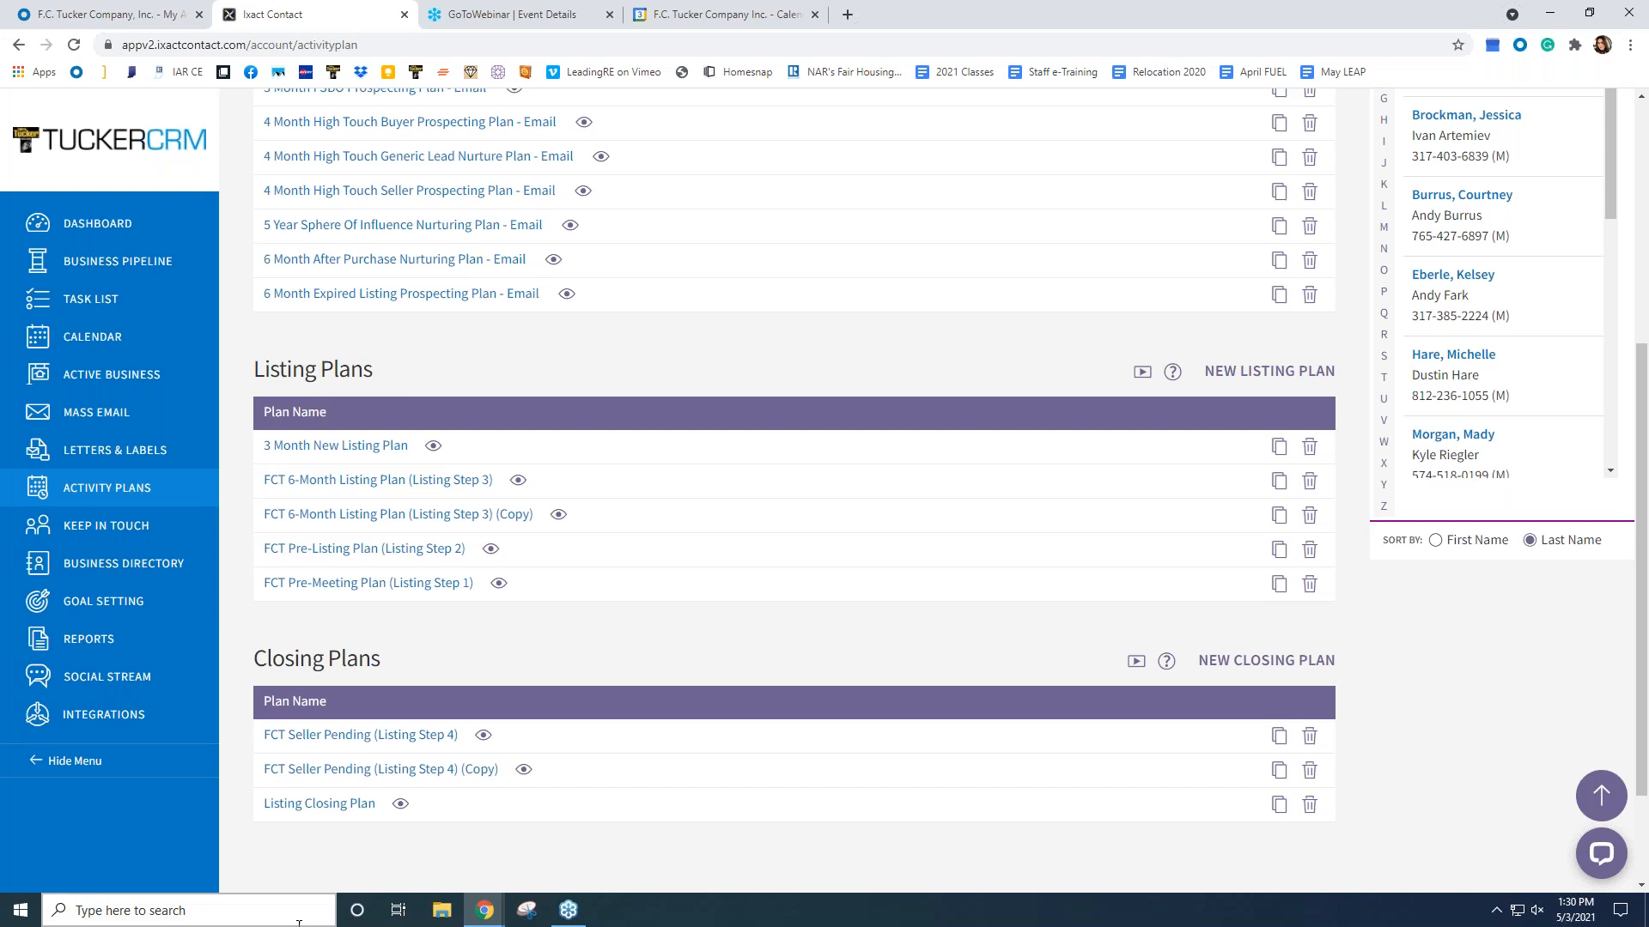
pyautogui.scroll(3, 398, 347)
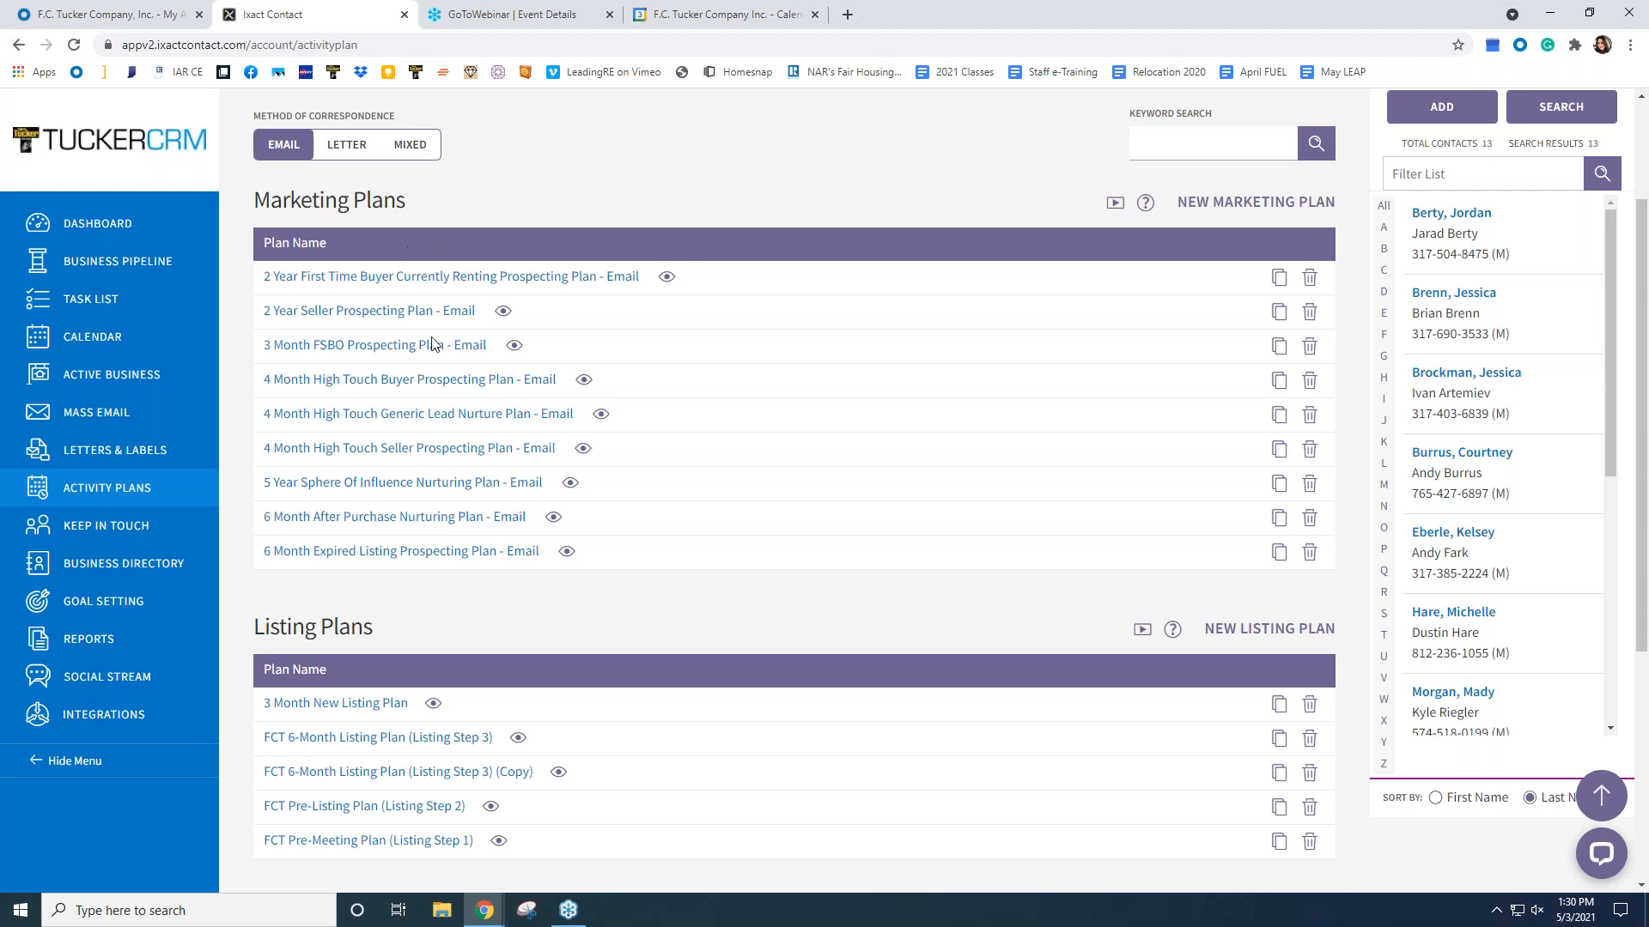
pyautogui.scroll(1, 343, 224)
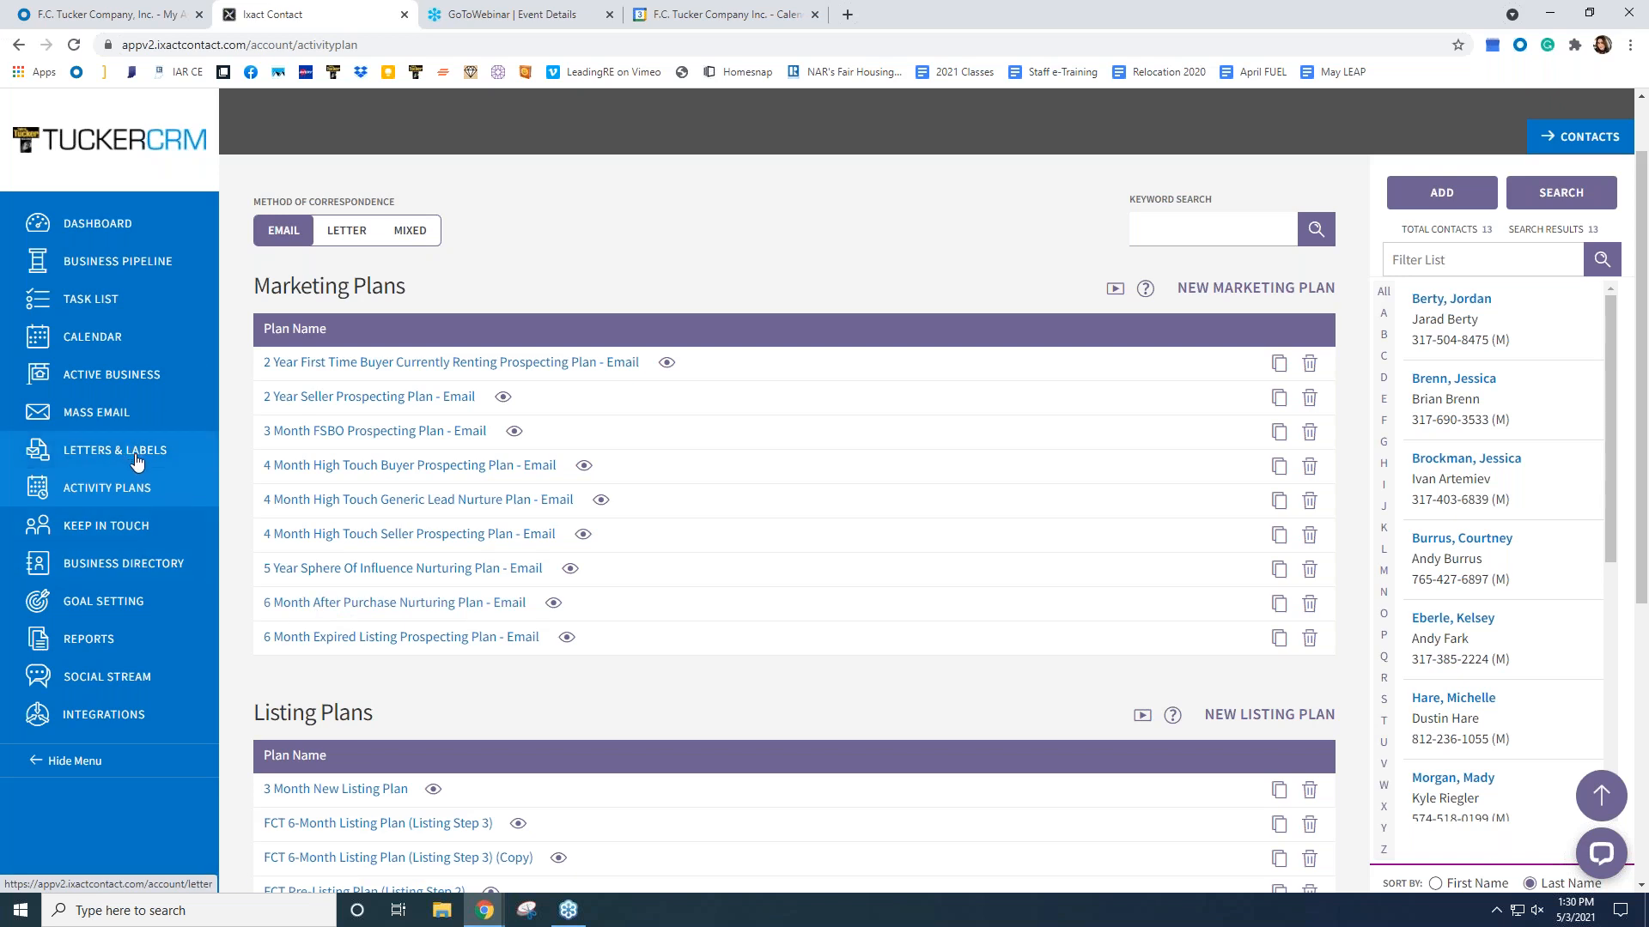
pyautogui.click(80, 524)
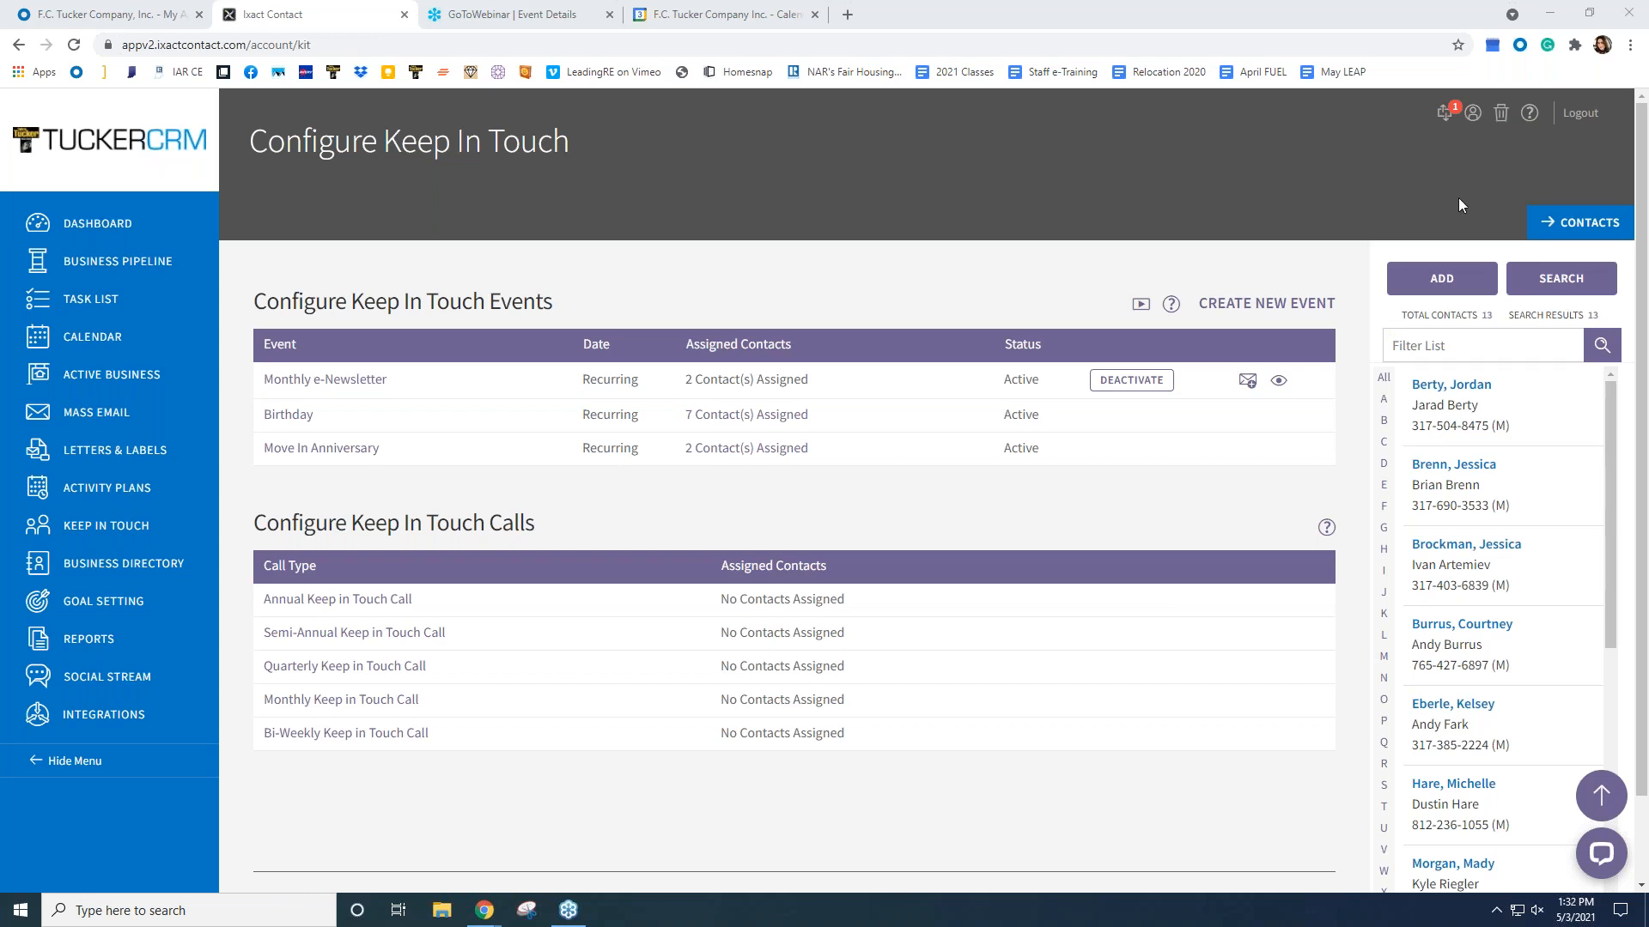
# - Insert the already uploaded email signature image into the custom header in the user profile's email header setup
pyautogui.click(1472, 114)
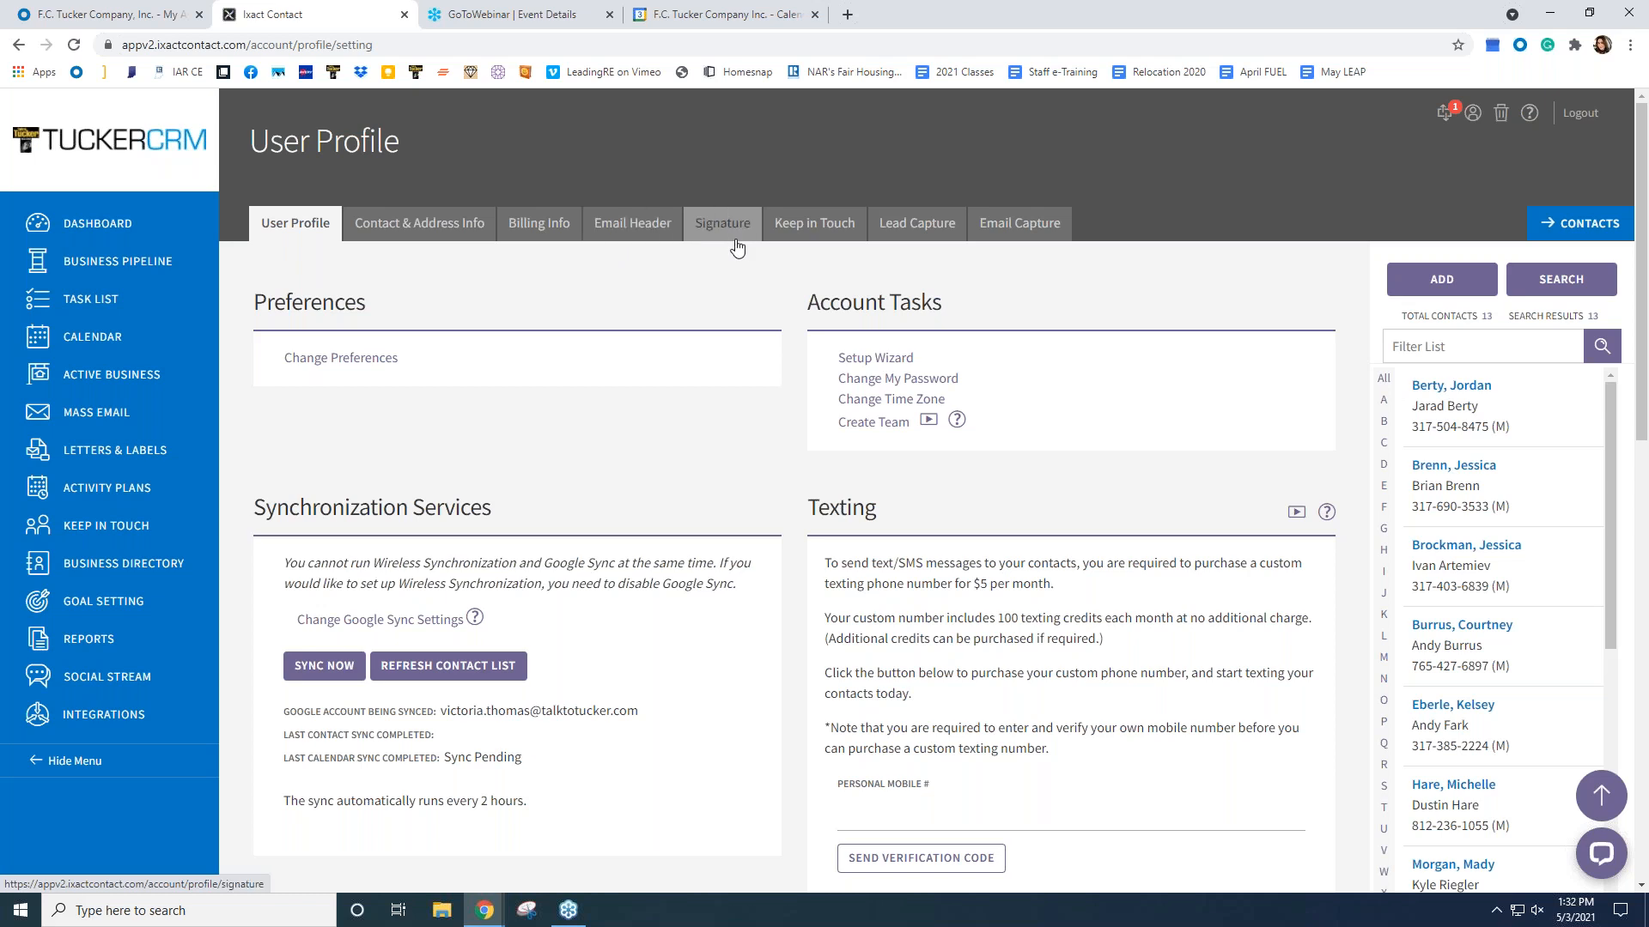
pyautogui.click(617, 235)
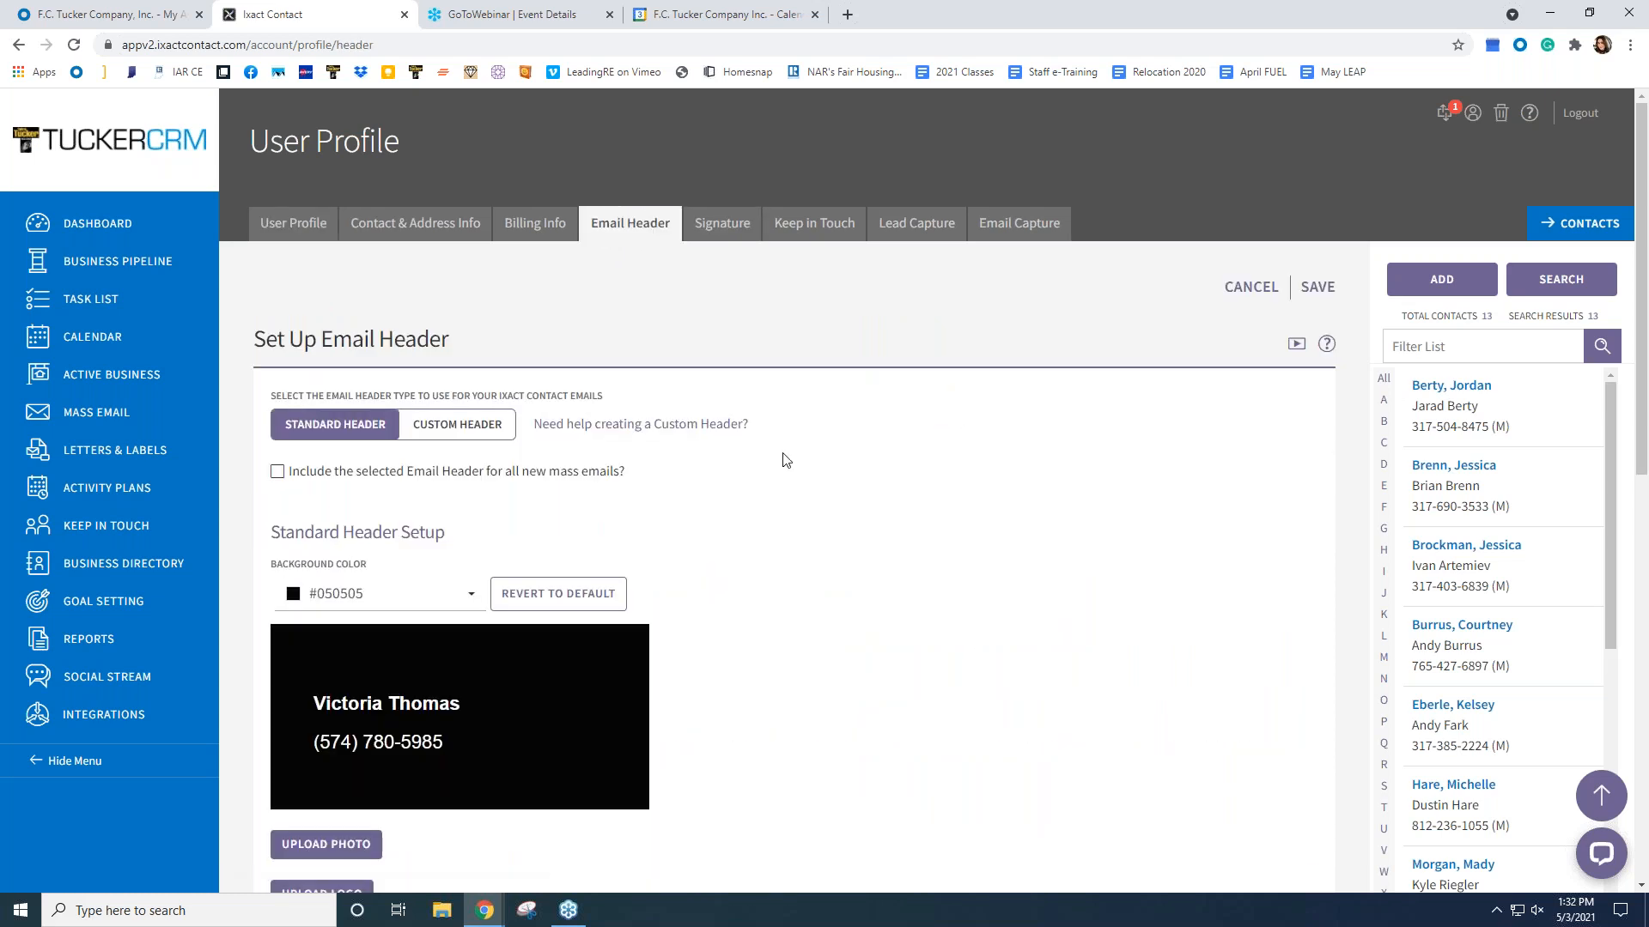
pyautogui.scroll(-1, 782, 460)
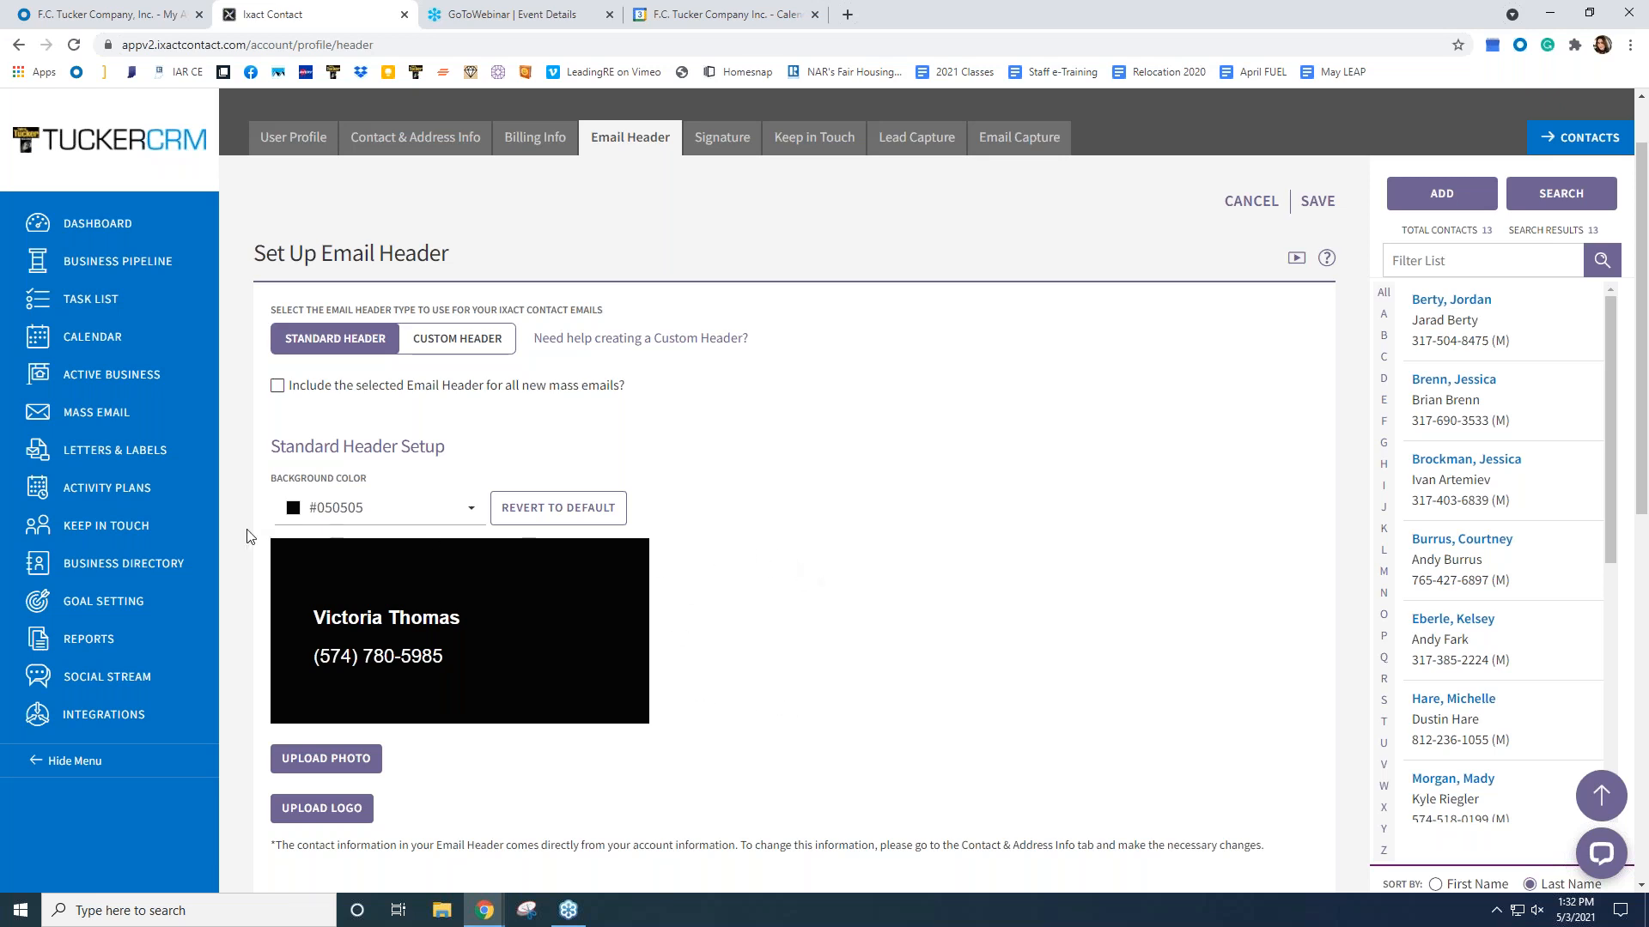
pyautogui.scroll(-6, 575, 678)
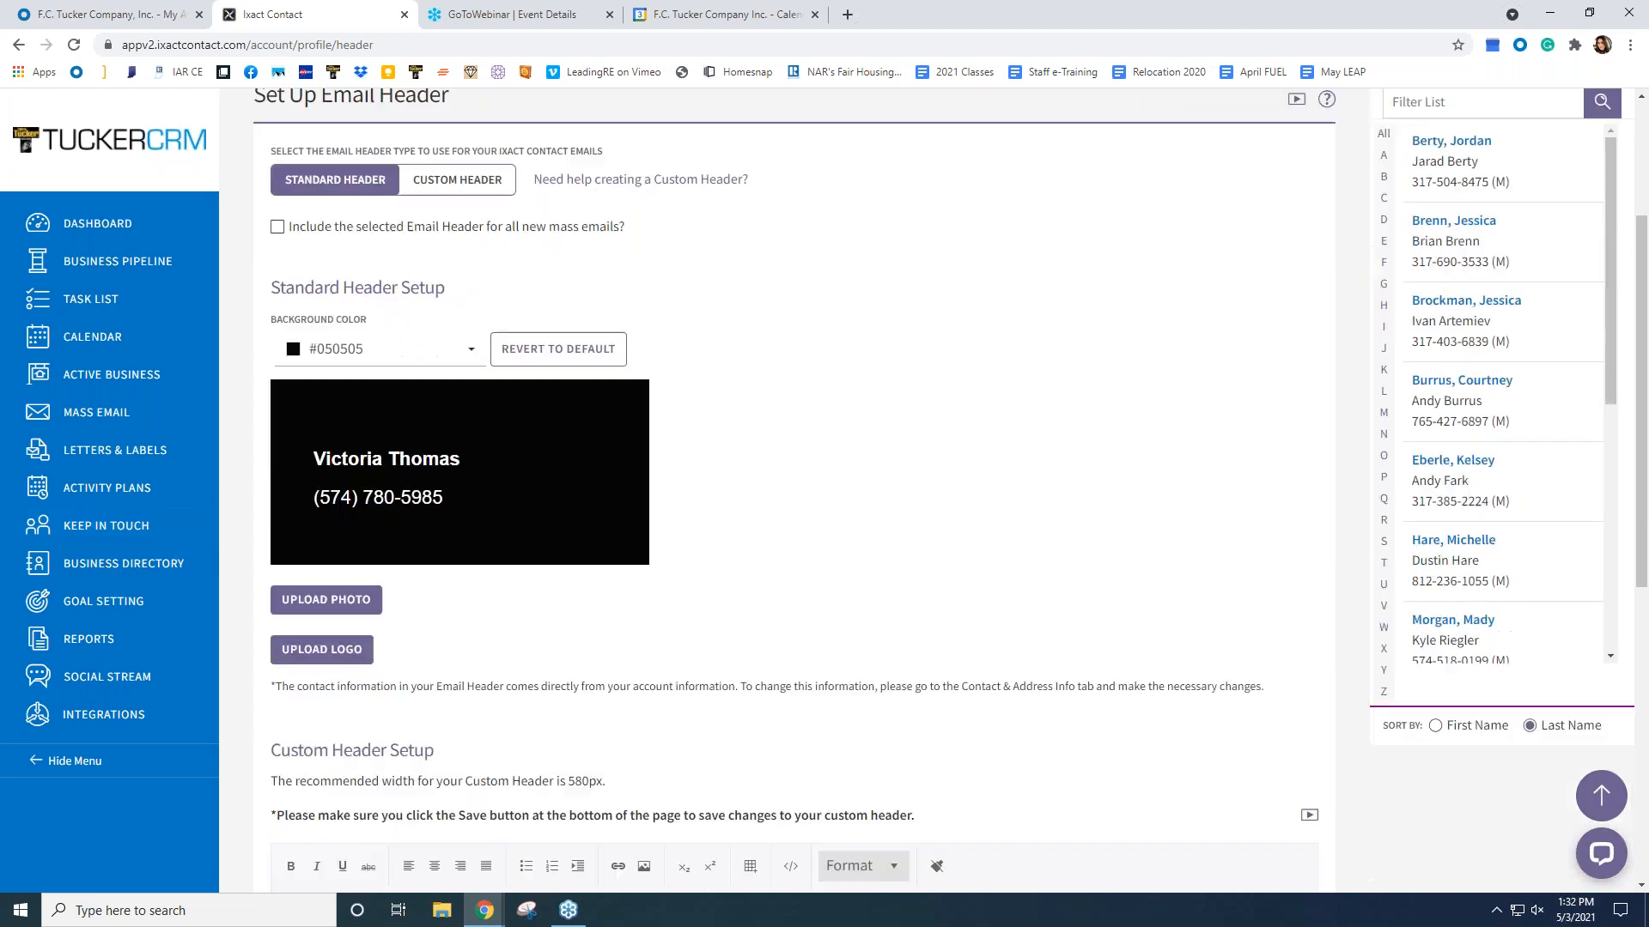
pyautogui.scroll(-2, 519, 596)
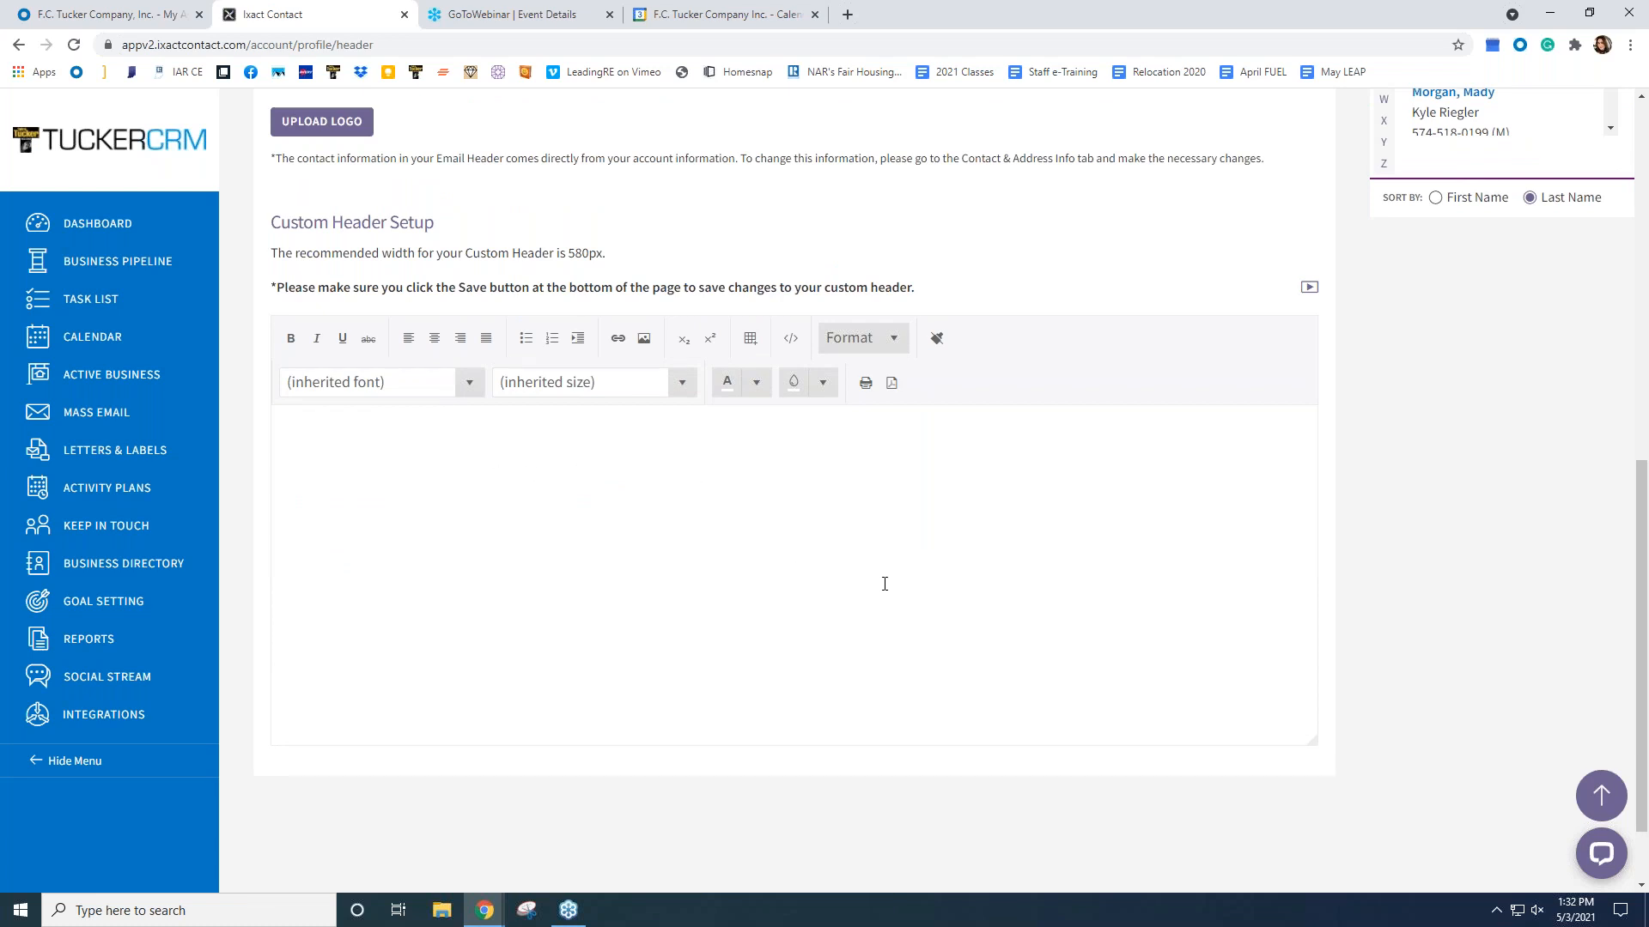
pyautogui.click(644, 341)
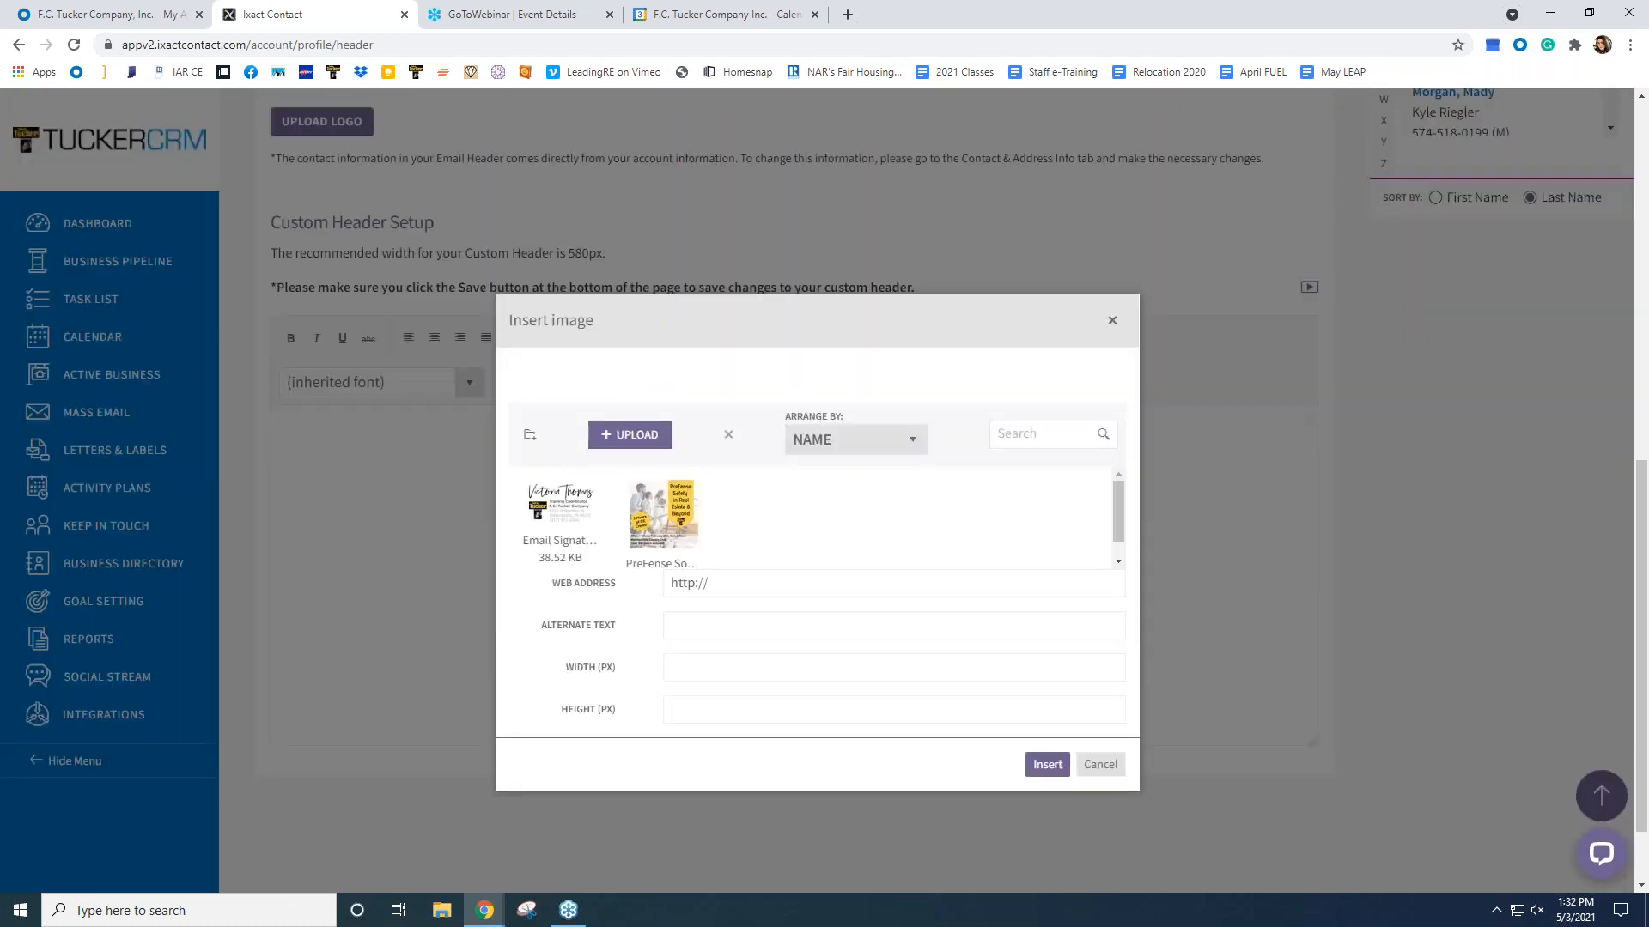
pyautogui.click(551, 495)
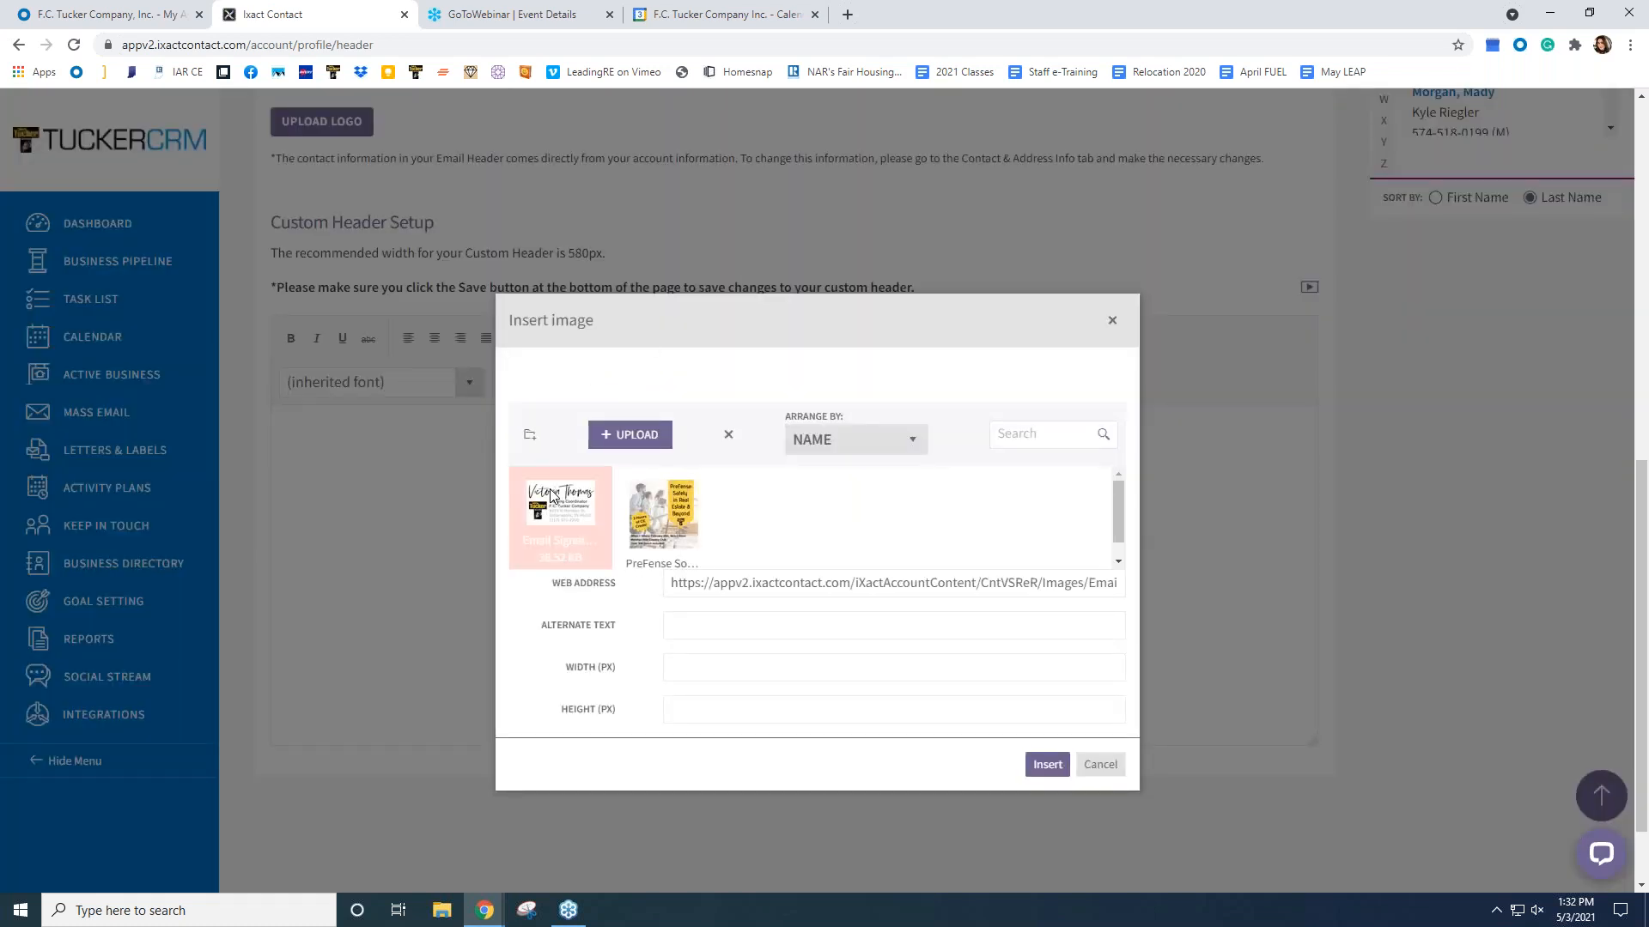
pyautogui.click(629, 434)
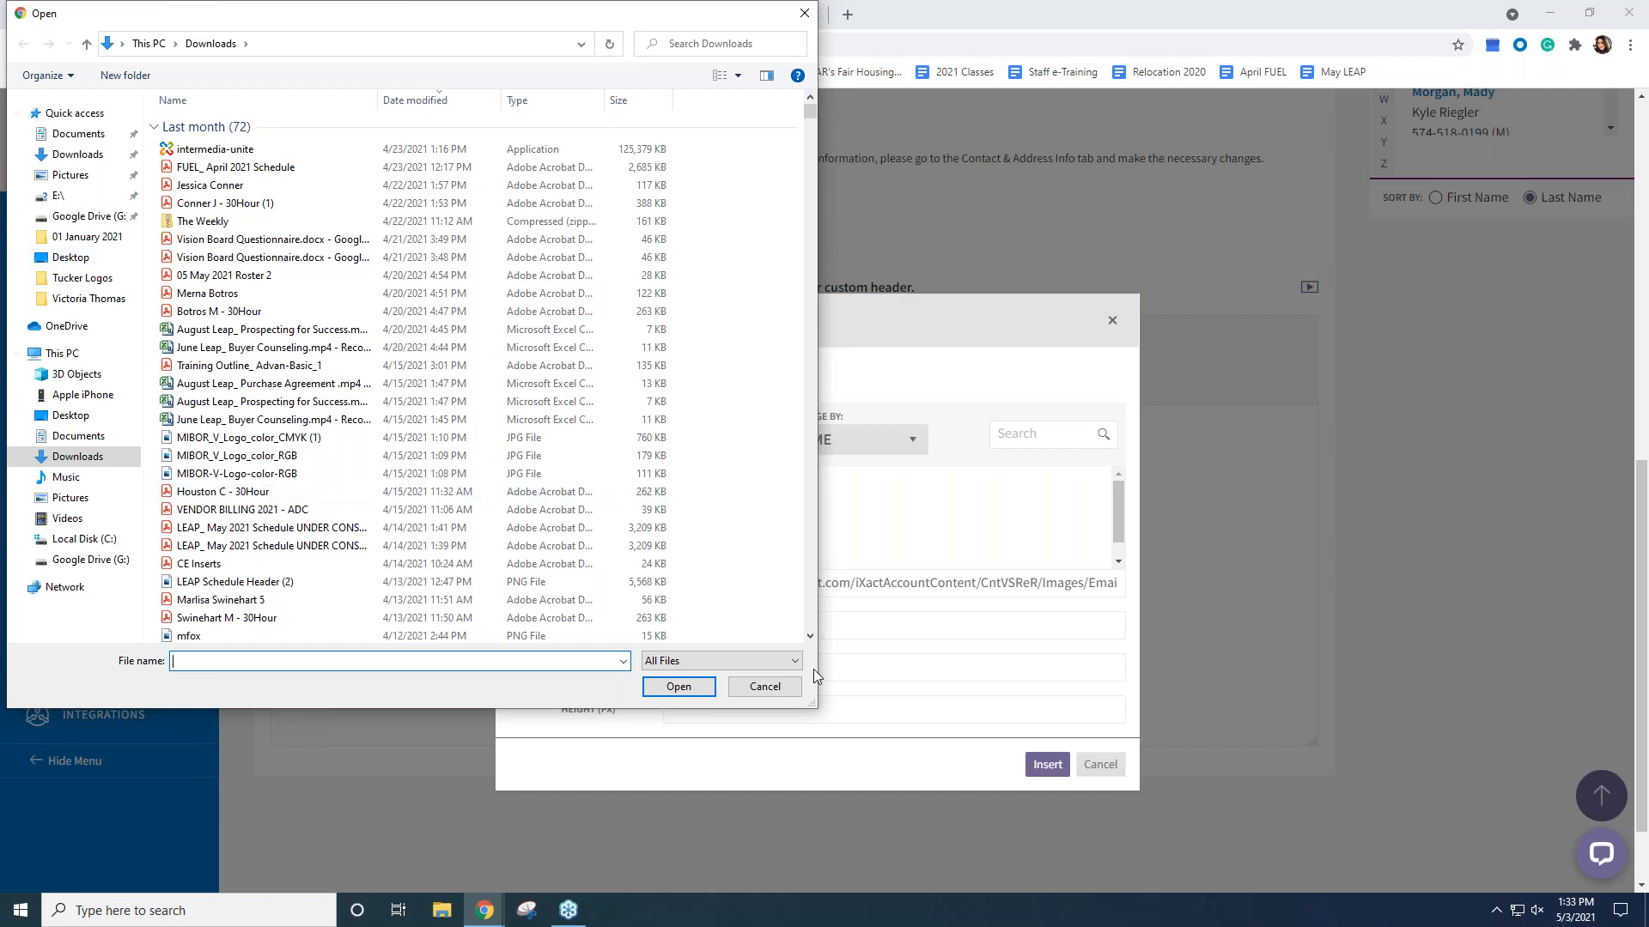
pyautogui.click(774, 693)
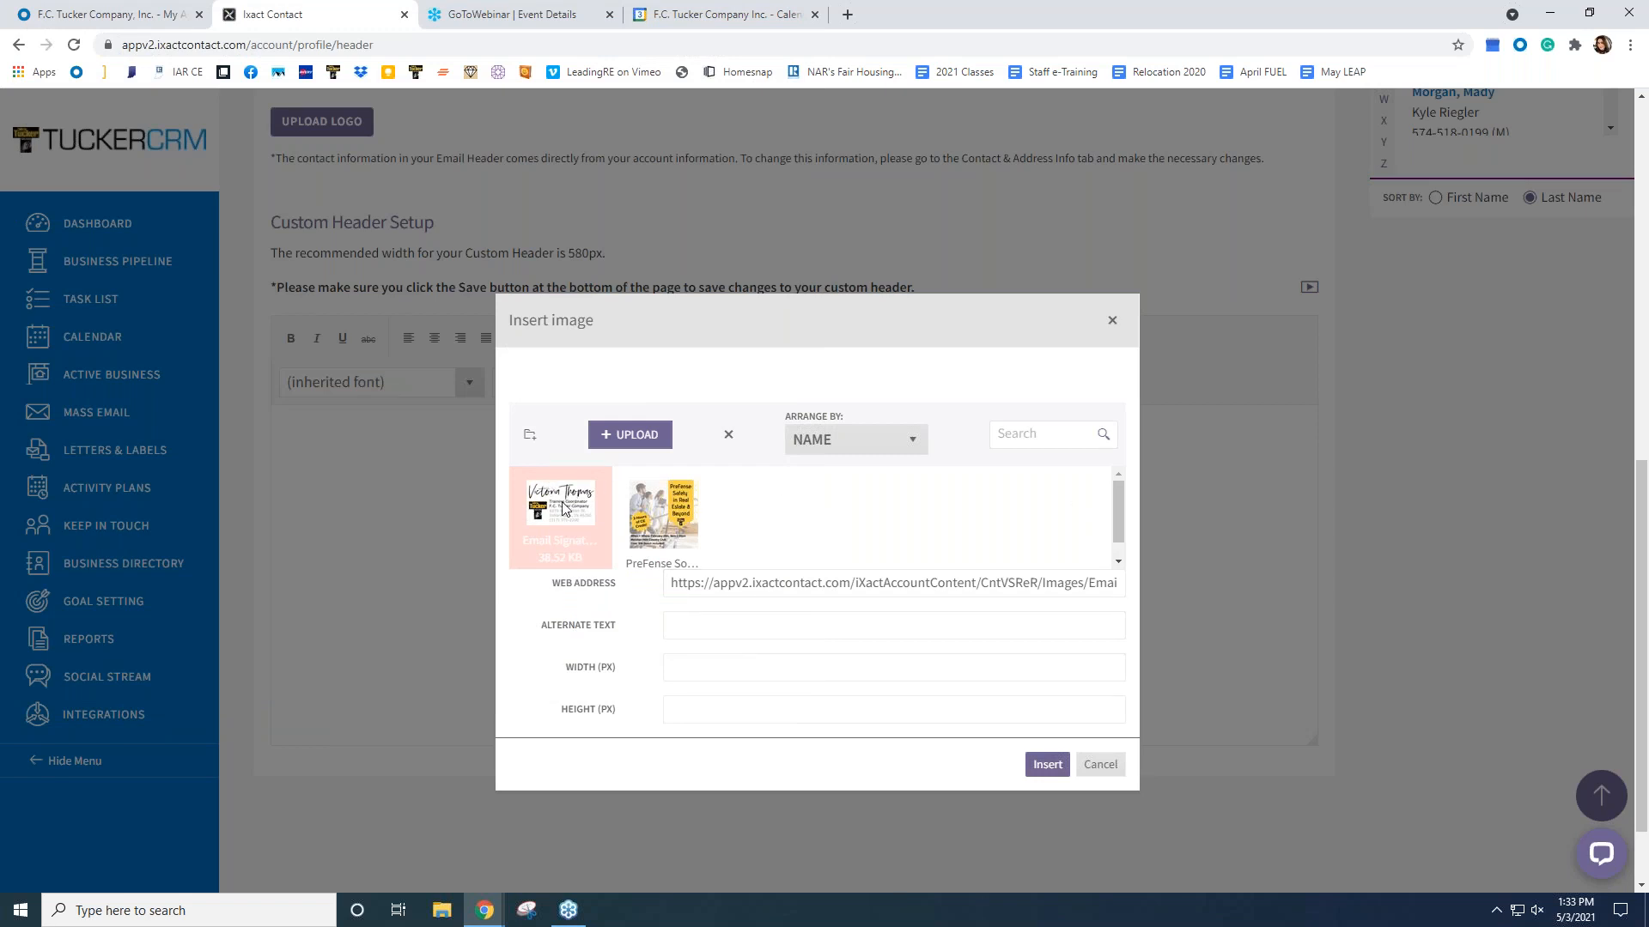
pyautogui.click(1048, 764)
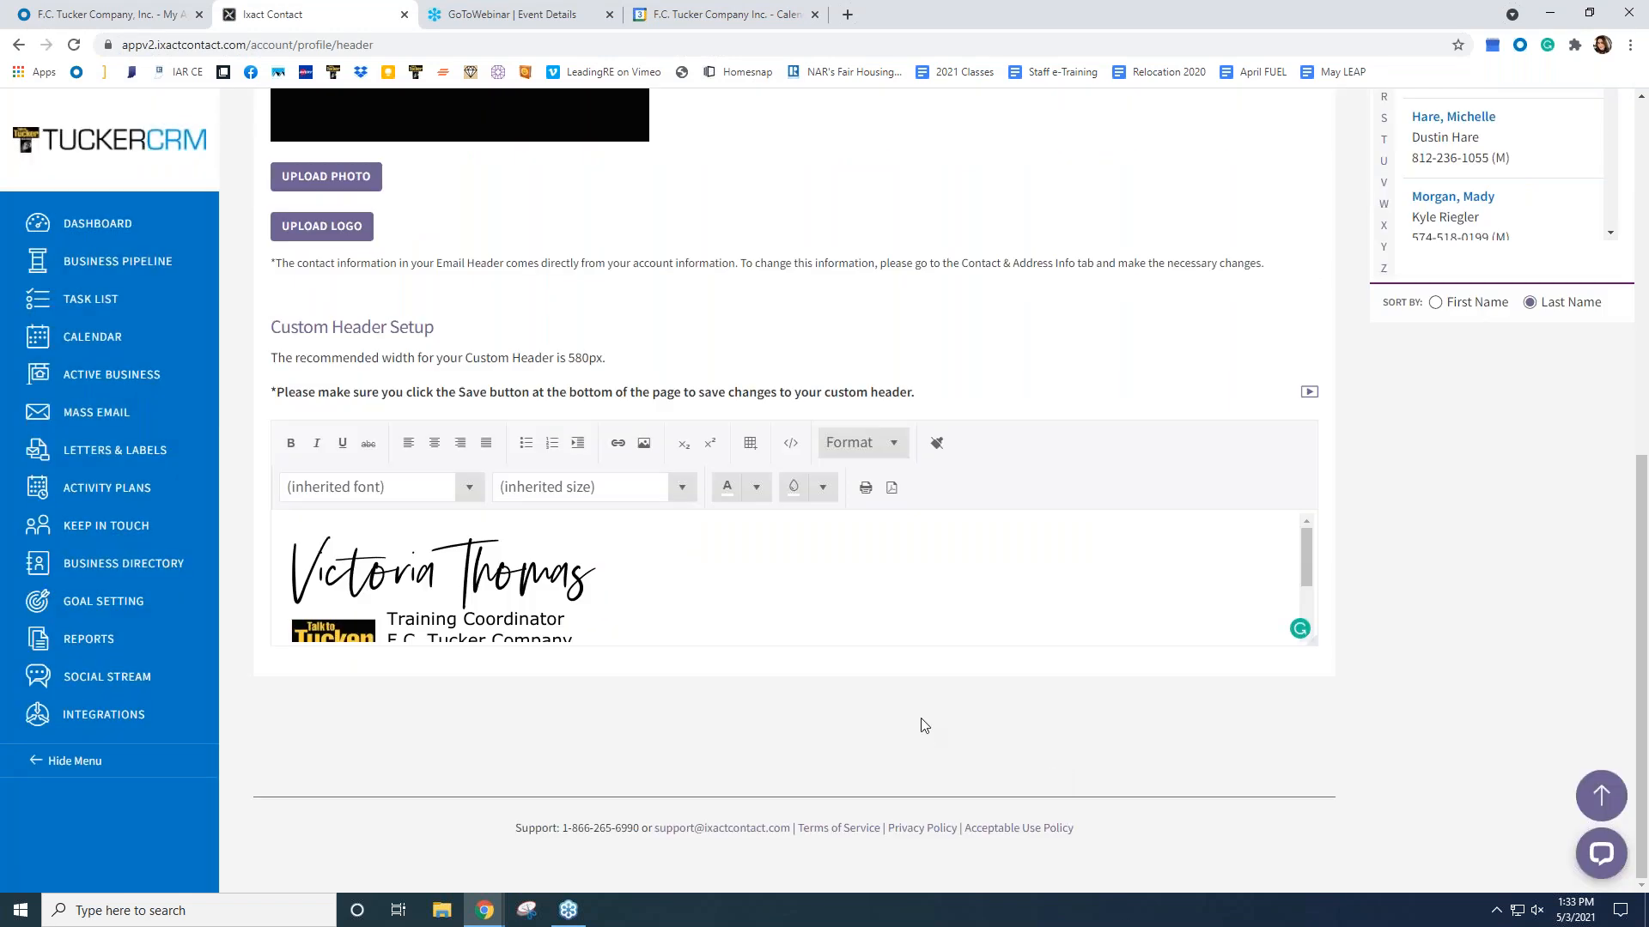
# - Set the email header type to Custom Header and save the email header setup
pyautogui.scroll(-1, 632, 562)
pyautogui.scroll(8, 630, 564)
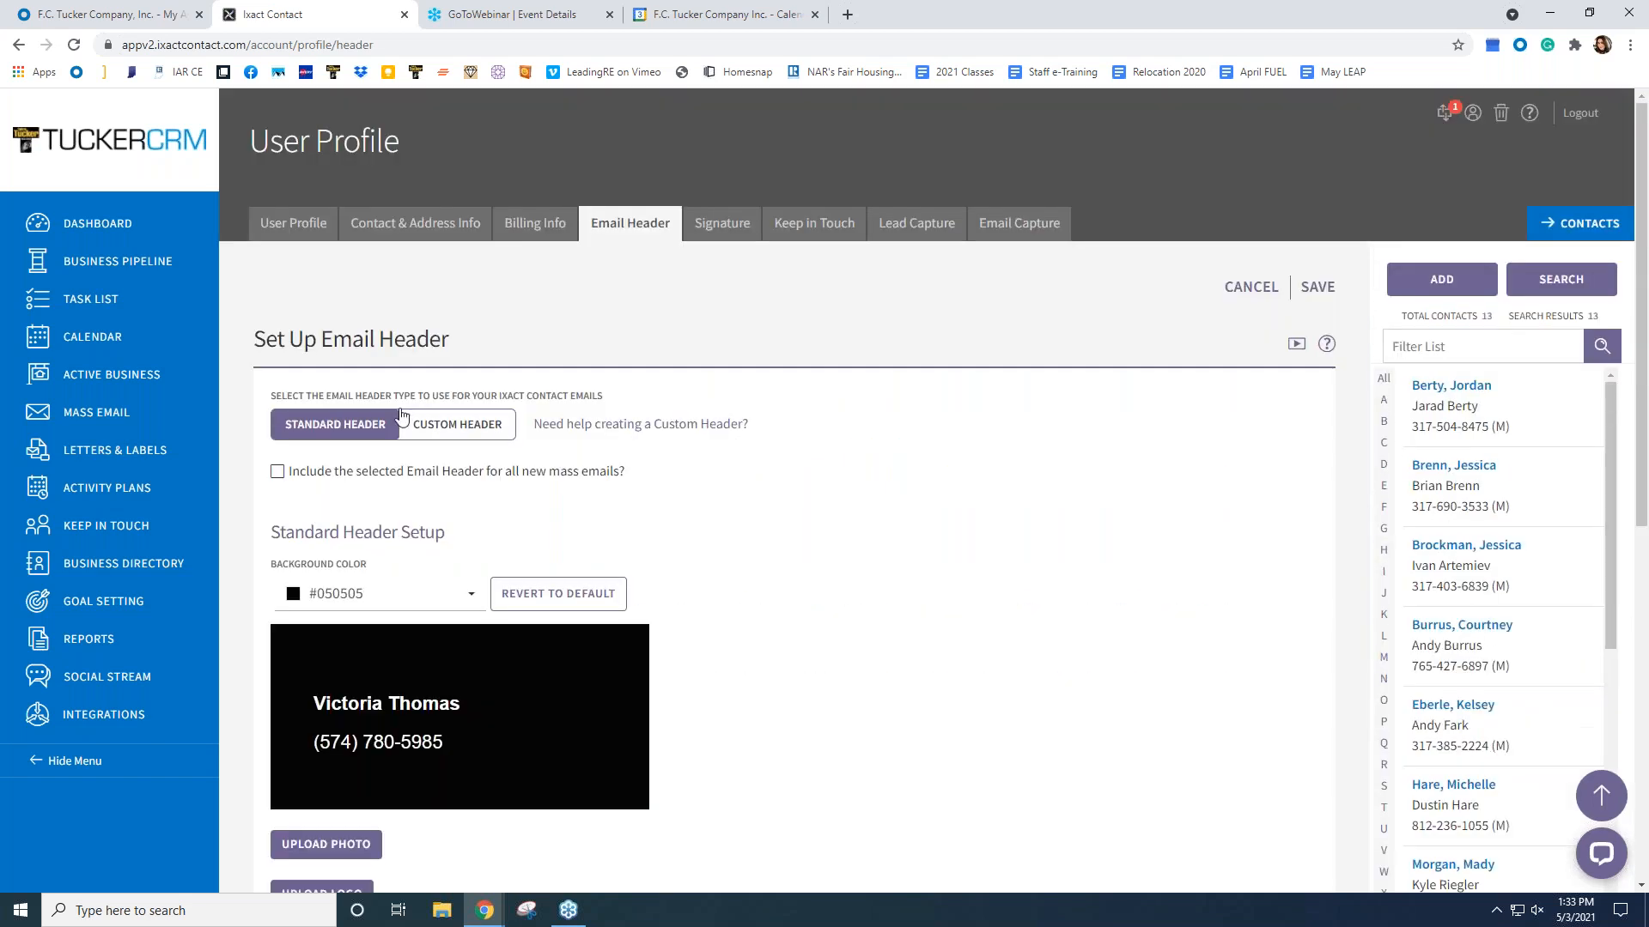
pyautogui.click(486, 435)
pyautogui.click(1153, 565)
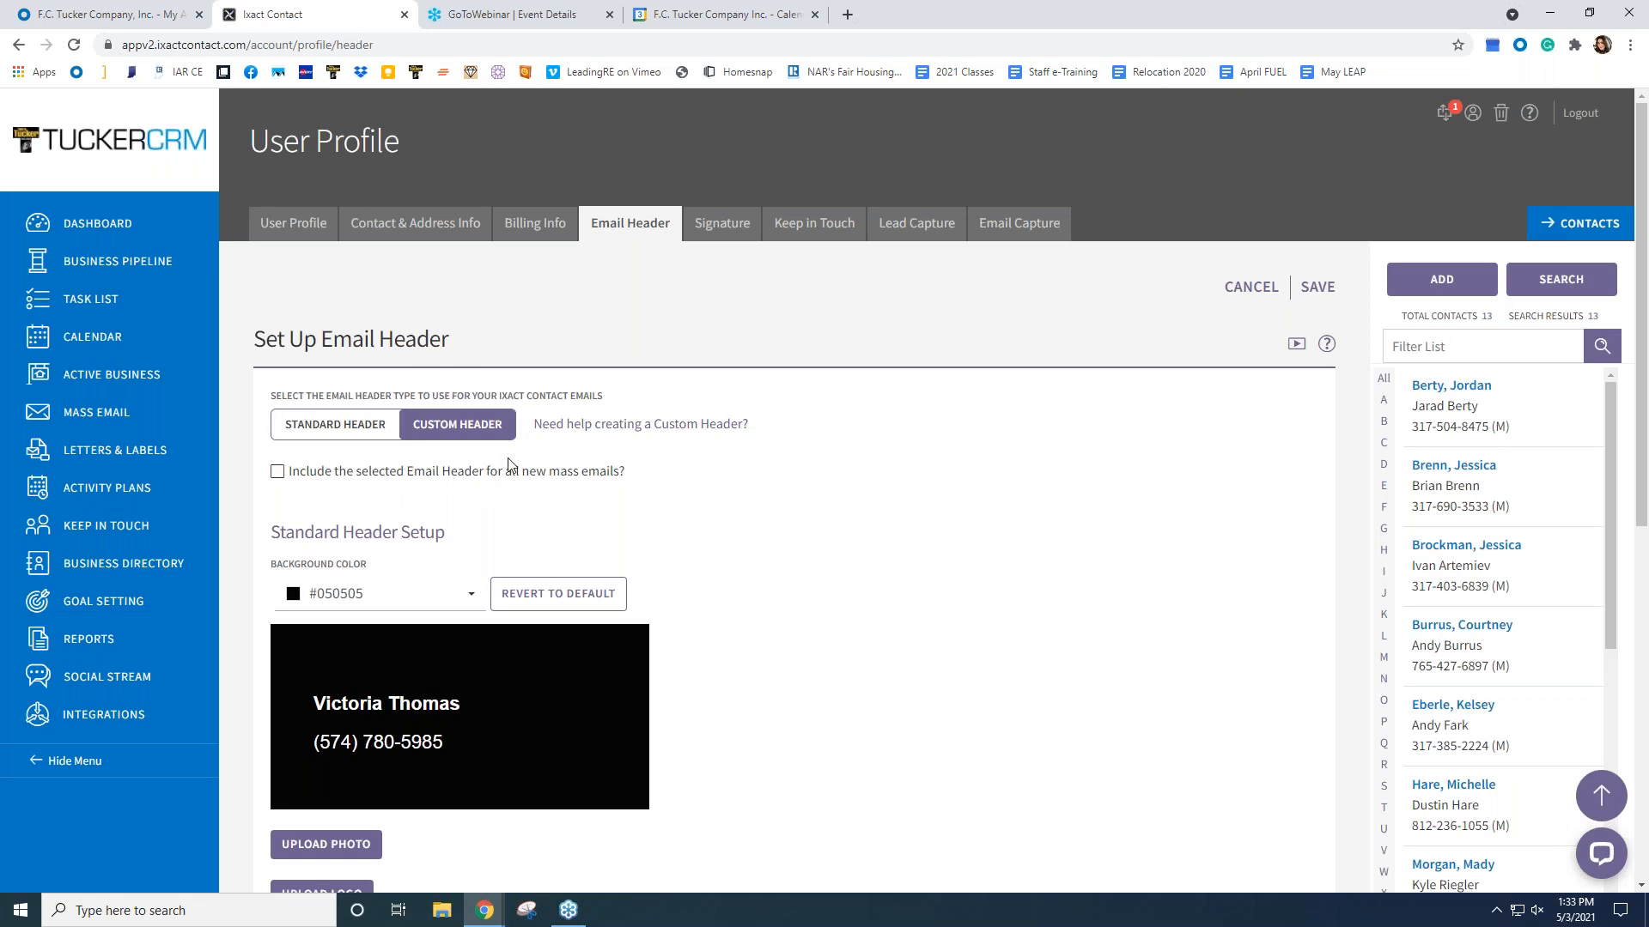
pyautogui.scroll(-1, 517, 436)
pyautogui.scroll(-6, 517, 436)
pyautogui.scroll(6, 481, 429)
pyautogui.click(1318, 286)
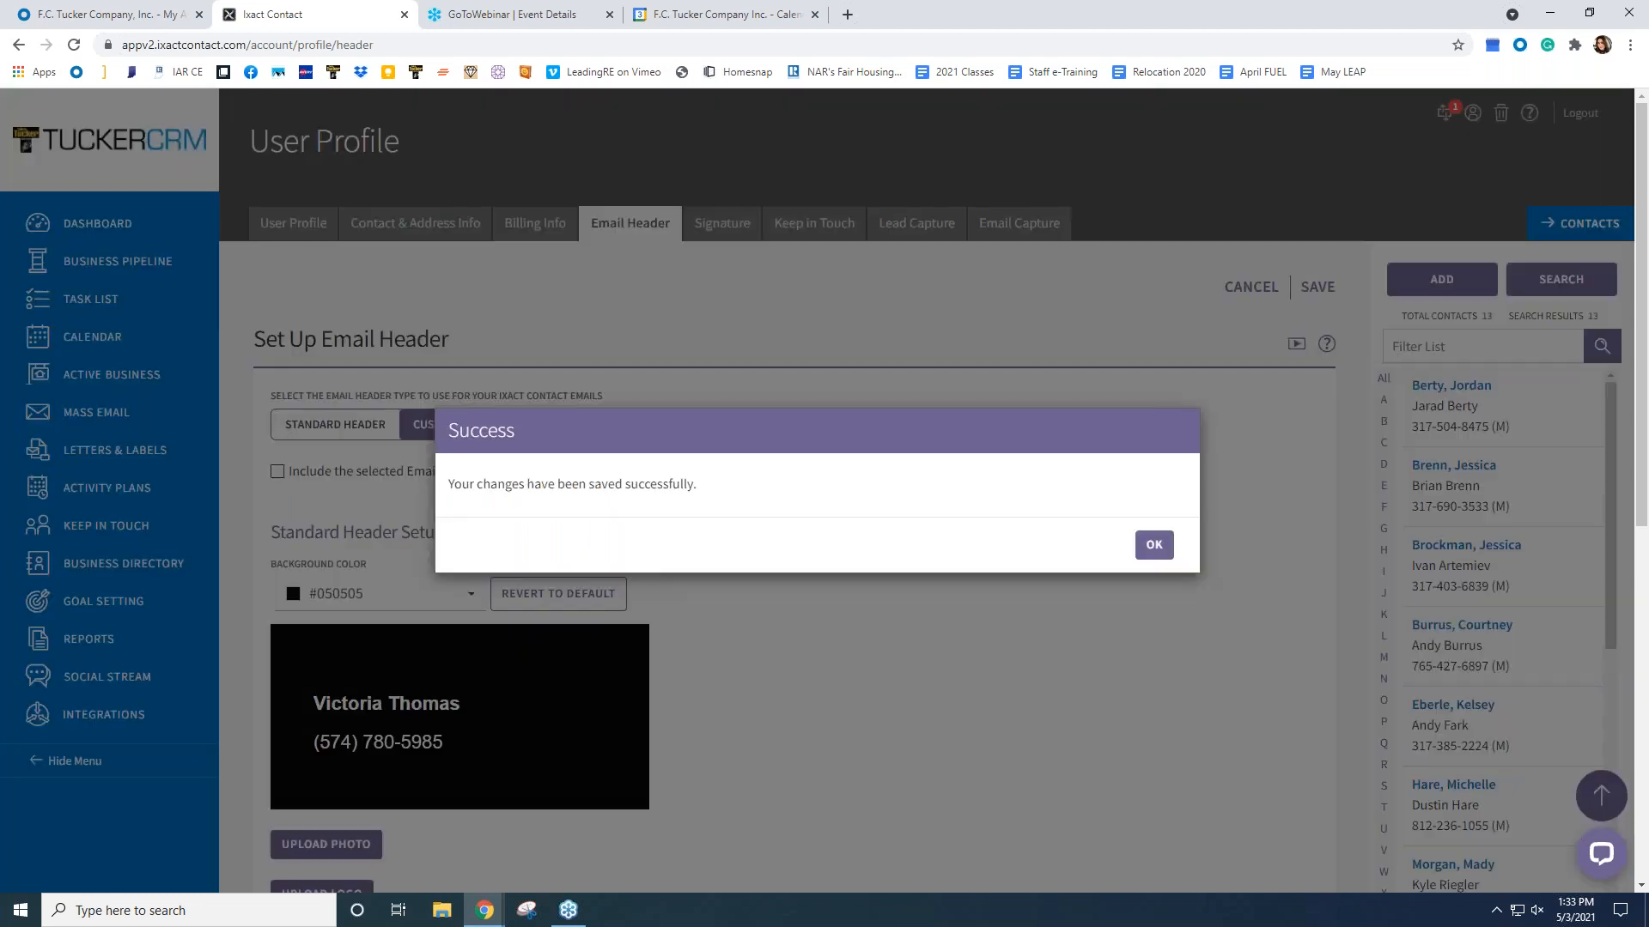
pyautogui.click(1142, 550)
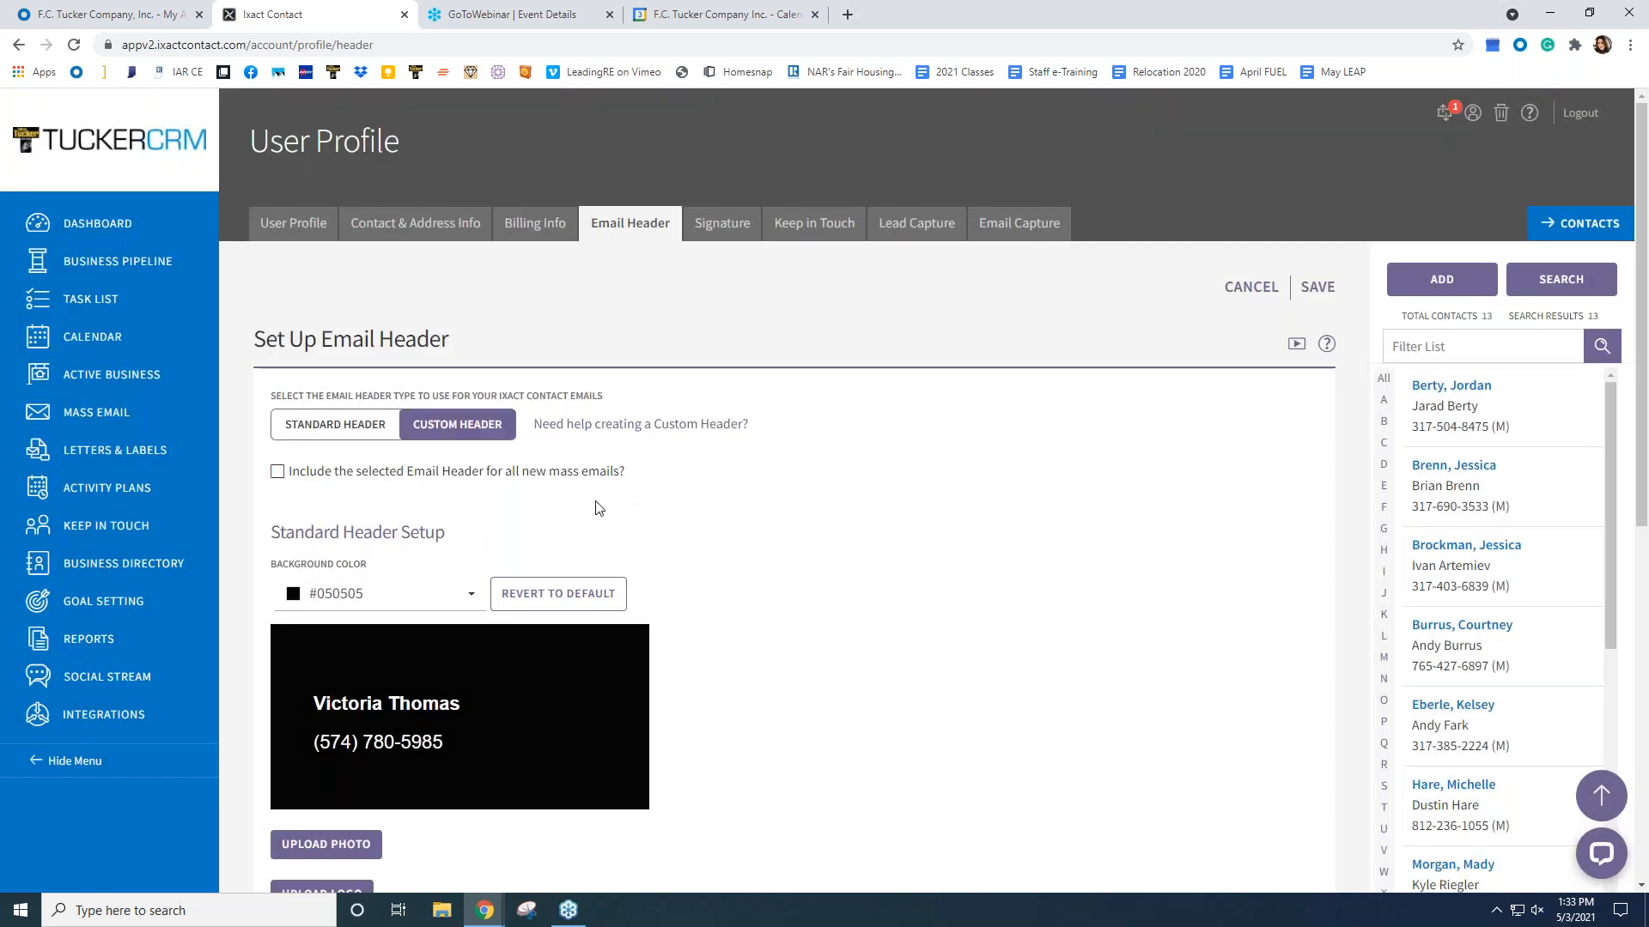
# - Review the Monthly e-Newsletter event's send schedule, email header, signature and automatic contact-assignment settings in the Keep In Touch configuration
pyautogui.click(106, 530)
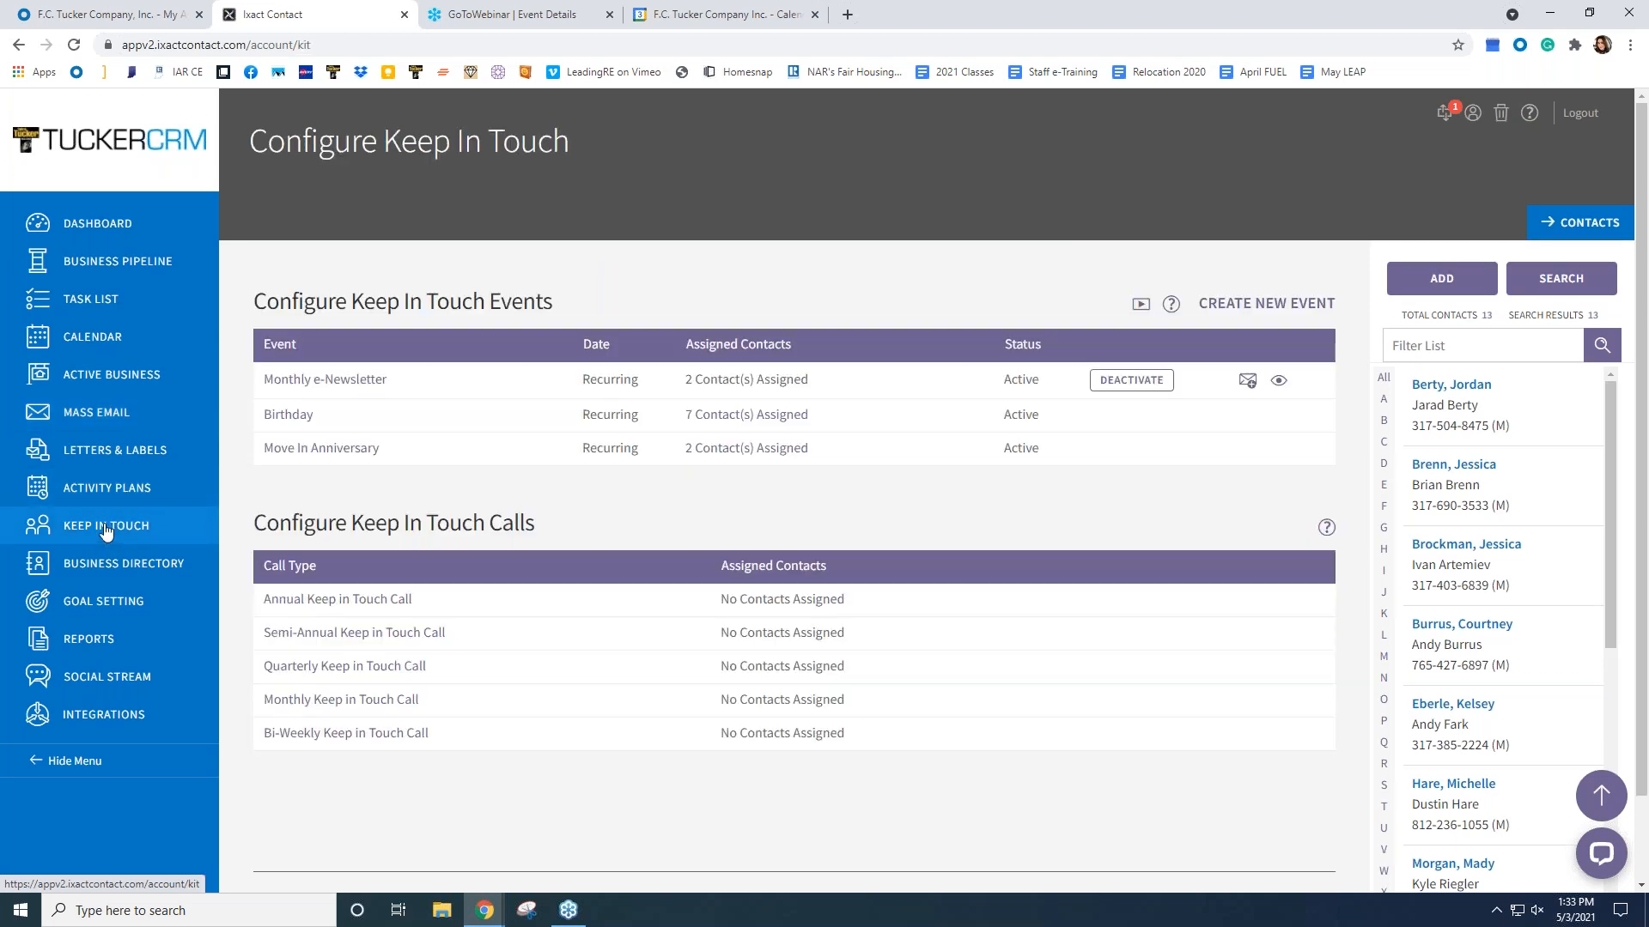
pyautogui.click(277, 380)
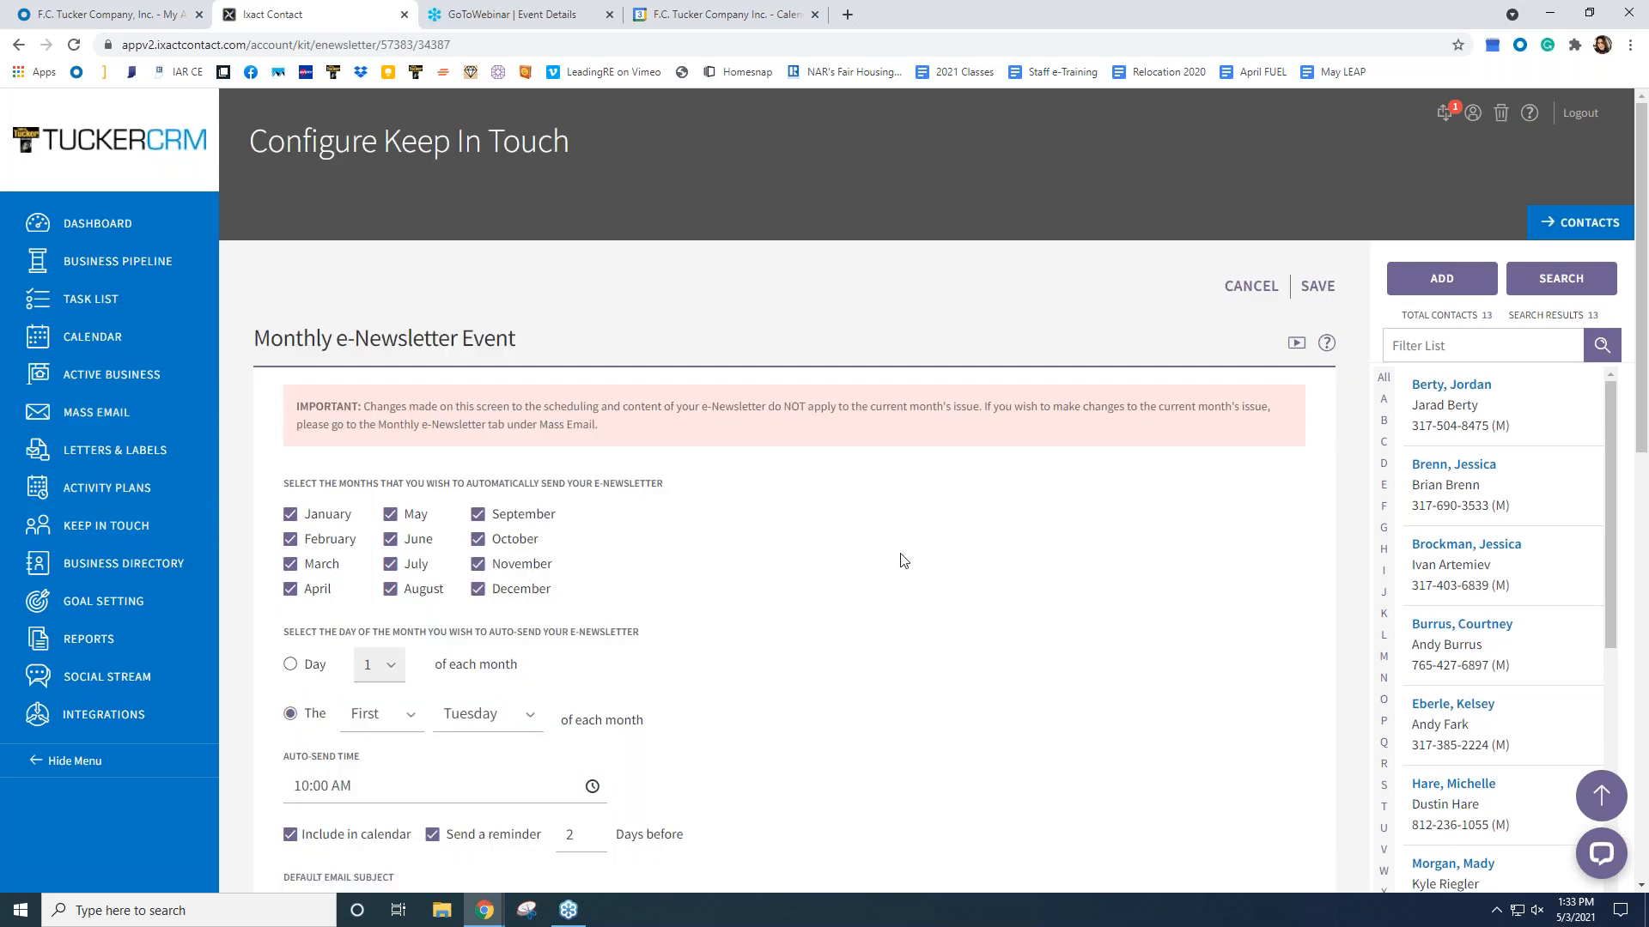
pyautogui.scroll(-6, 898, 552)
pyautogui.scroll(-2, 897, 552)
pyautogui.scroll(1, 894, 552)
pyautogui.scroll(7, 317, 388)
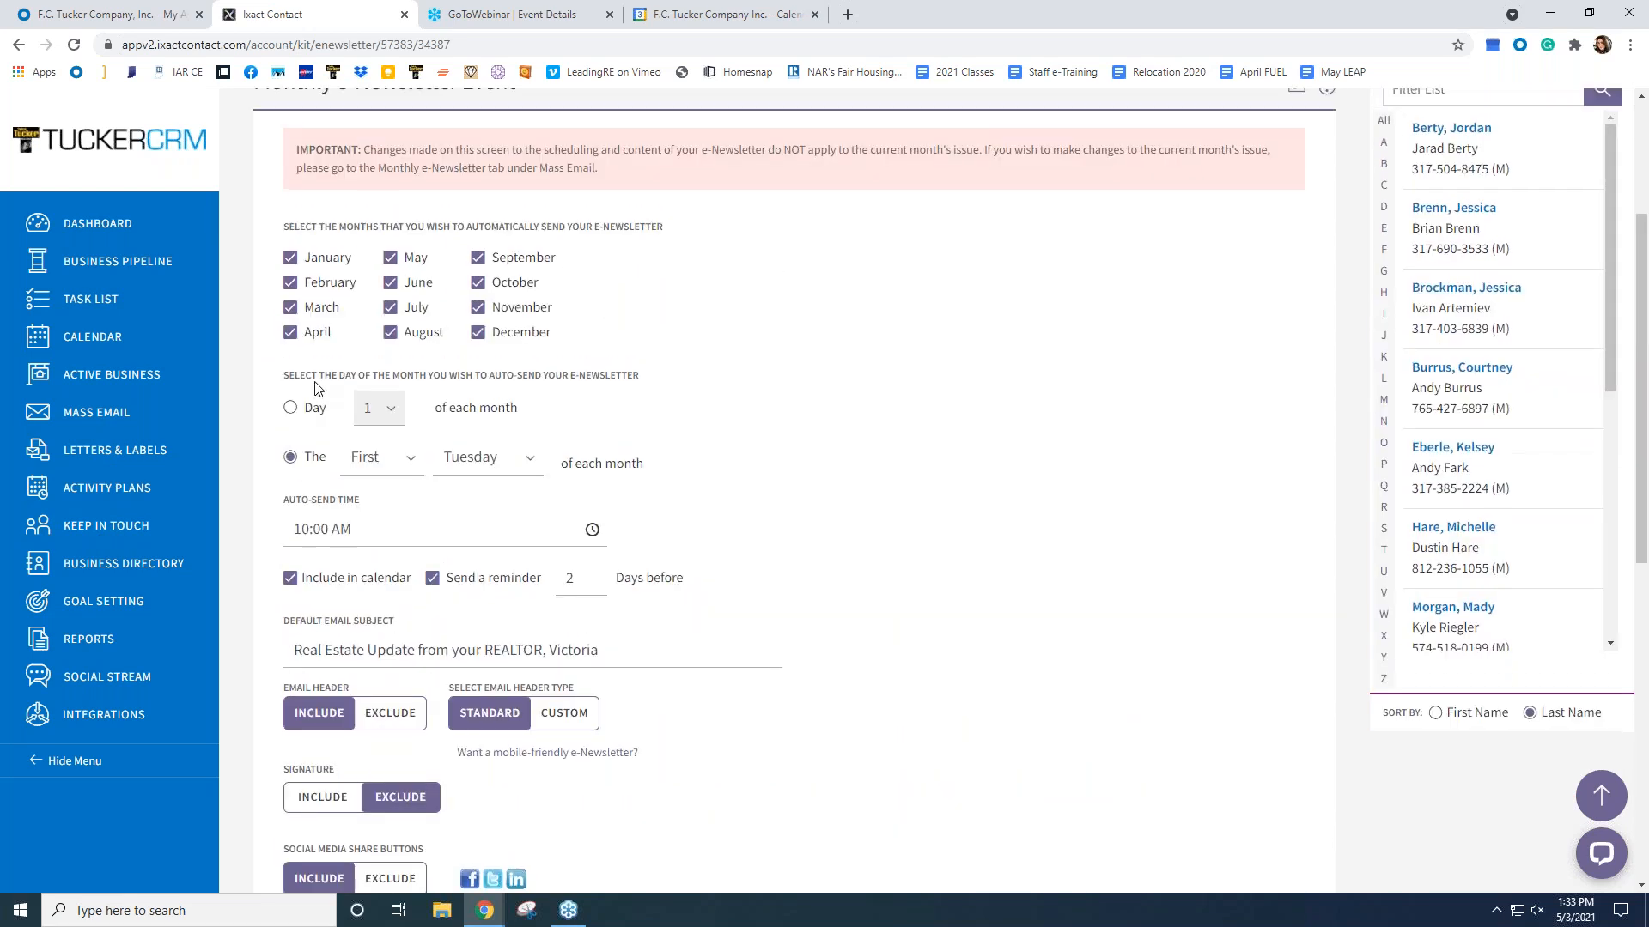
pyautogui.scroll(-11, 317, 388)
pyautogui.scroll(1, 317, 388)
pyautogui.scroll(4, 315, 536)
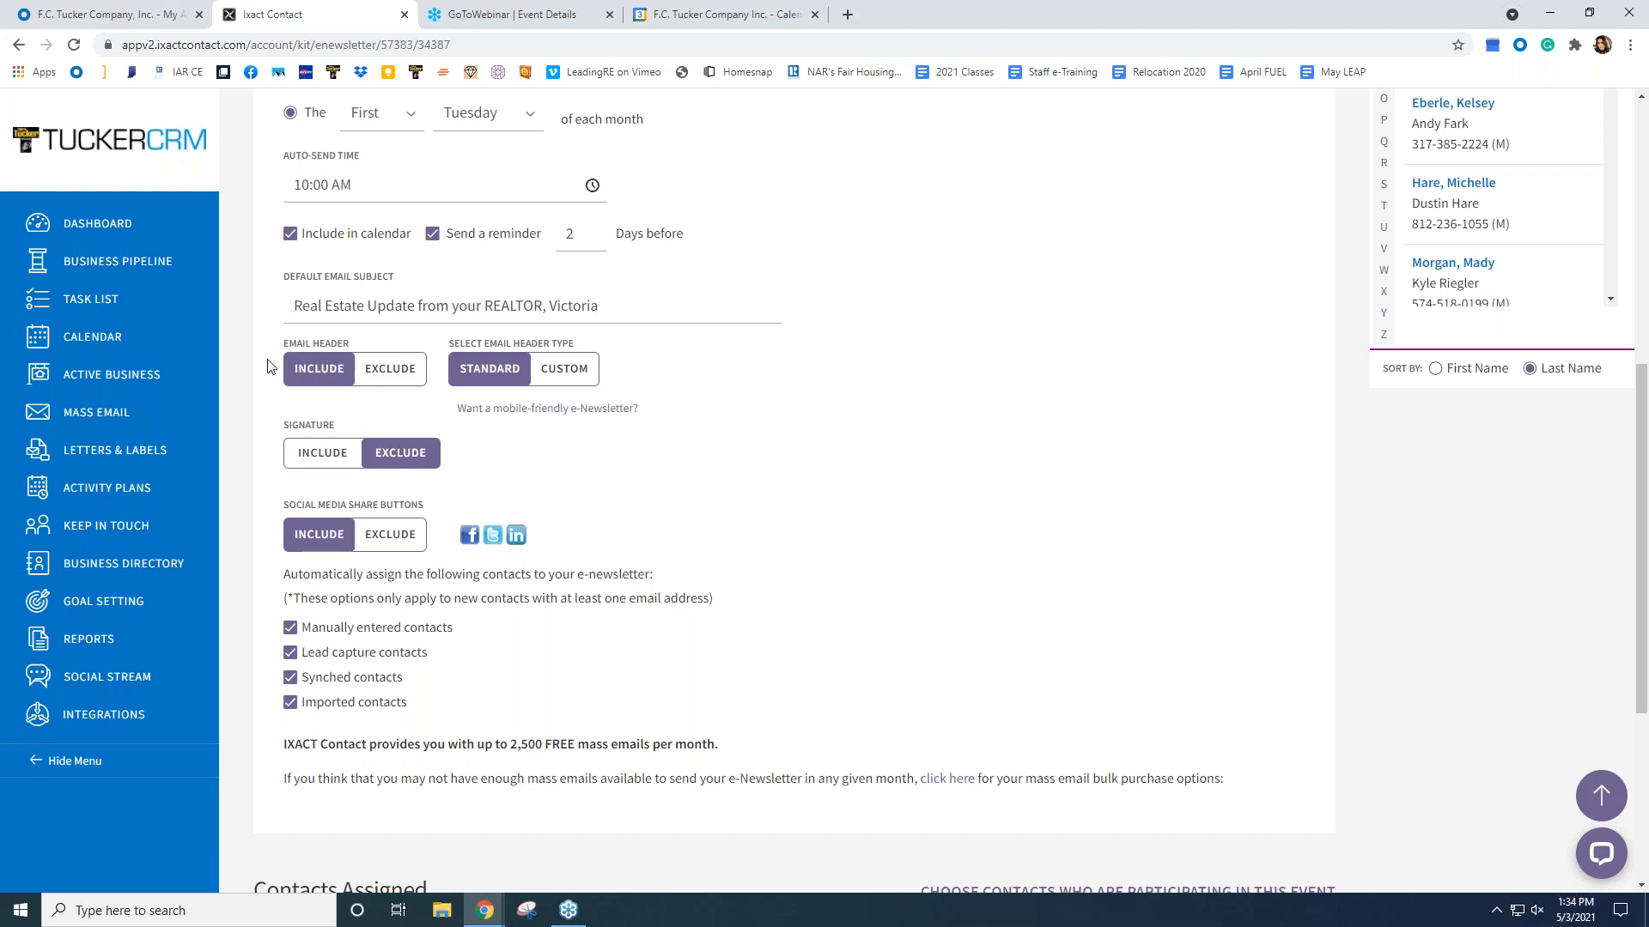
pyautogui.scroll(6, 1056, 360)
pyautogui.scroll(-3, 189, 603)
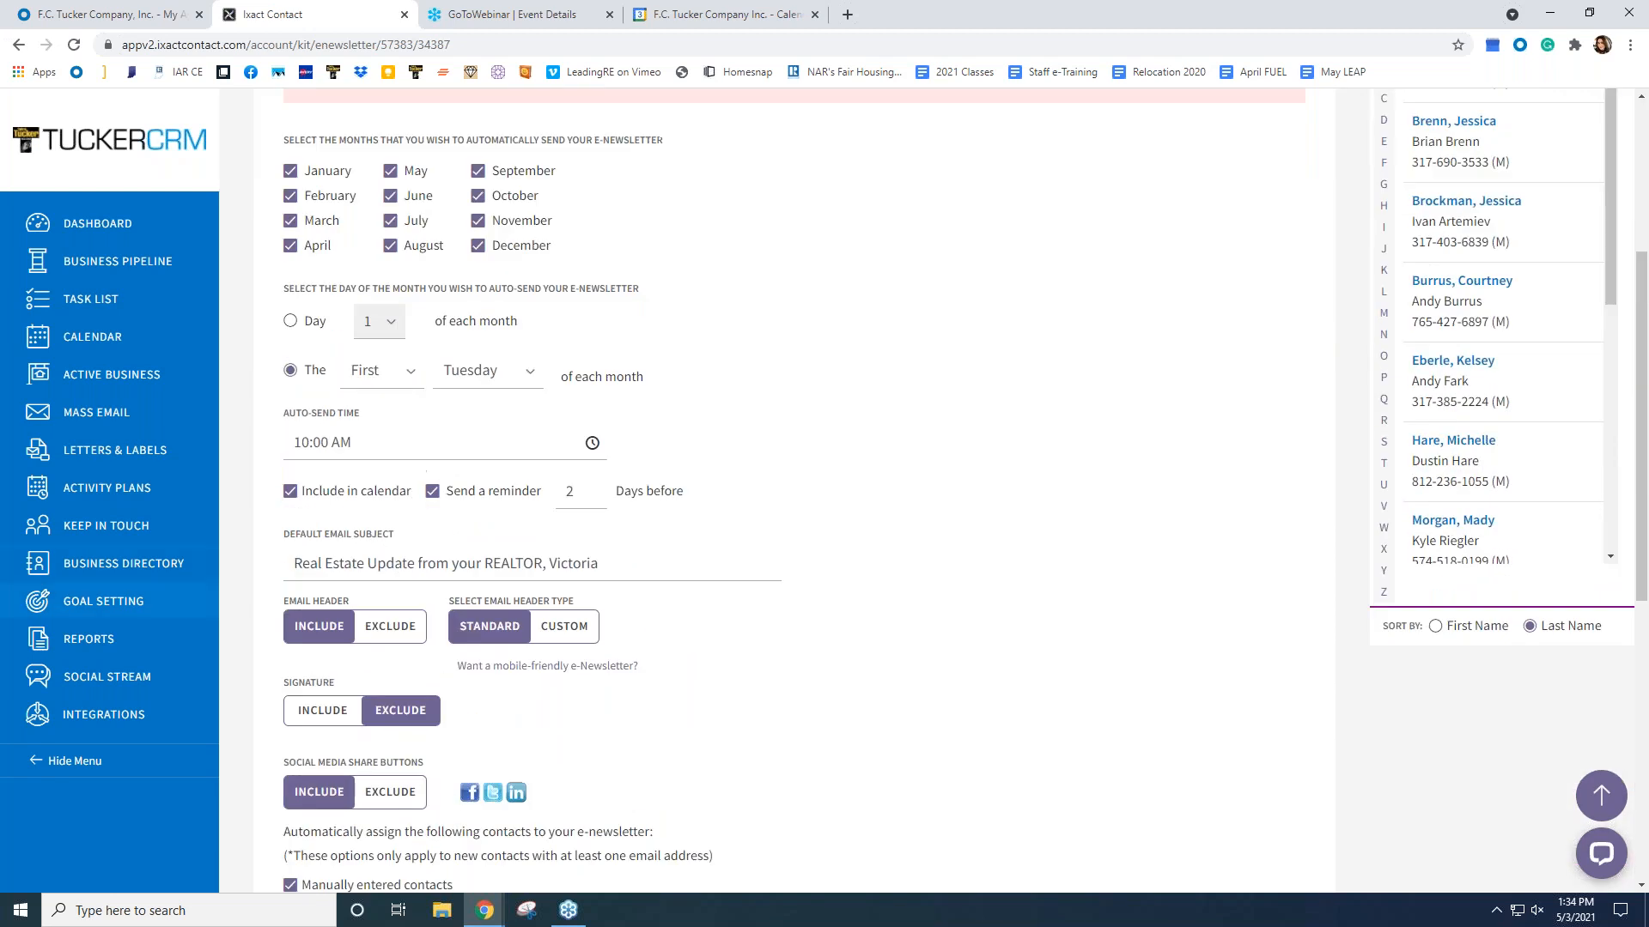
# - Save the Monthly e-Newsletter event and acknowledge the notice about future issues
pyautogui.scroll(3, 1188, 477)
pyautogui.scroll(1, 1189, 476)
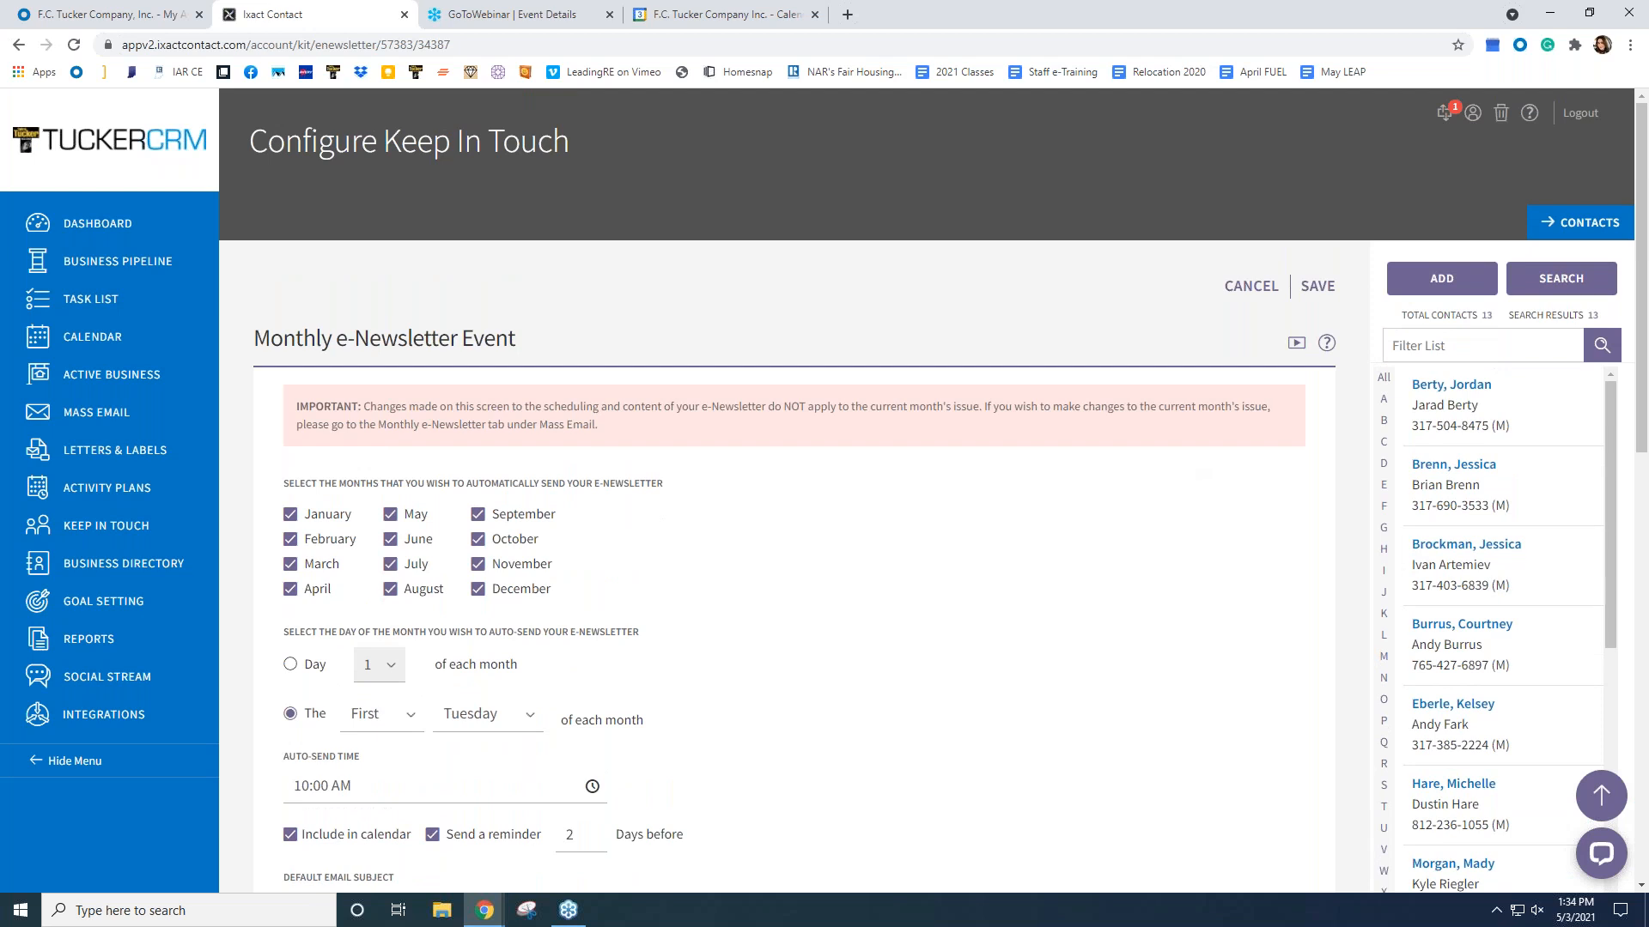
pyautogui.click(1312, 286)
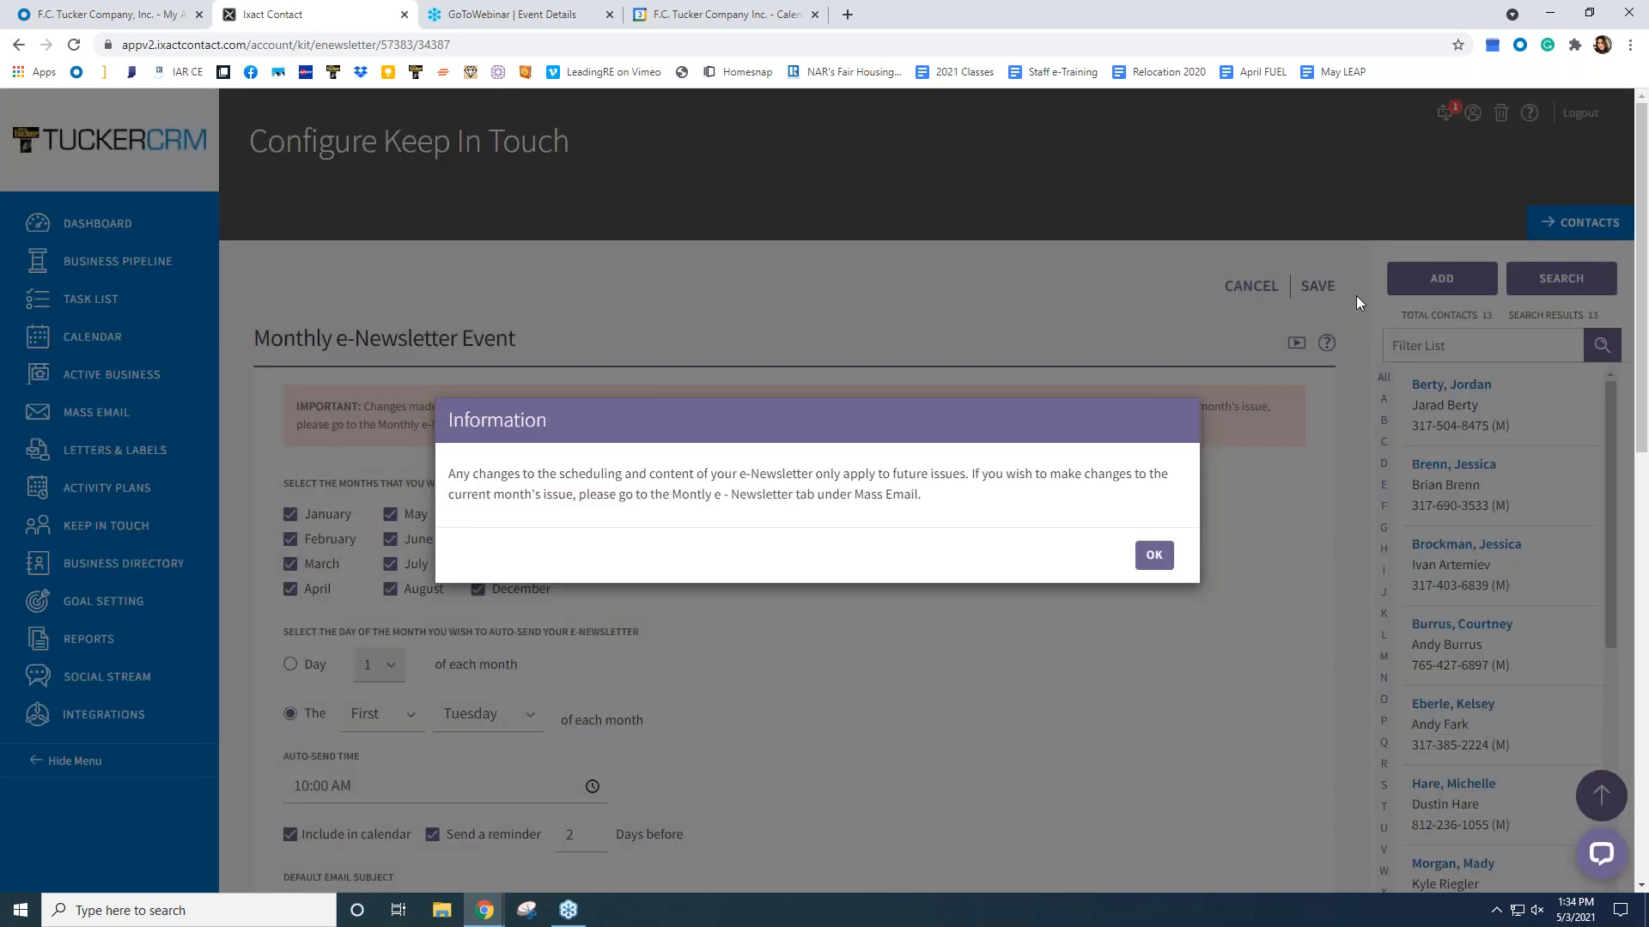
pyautogui.click(1152, 554)
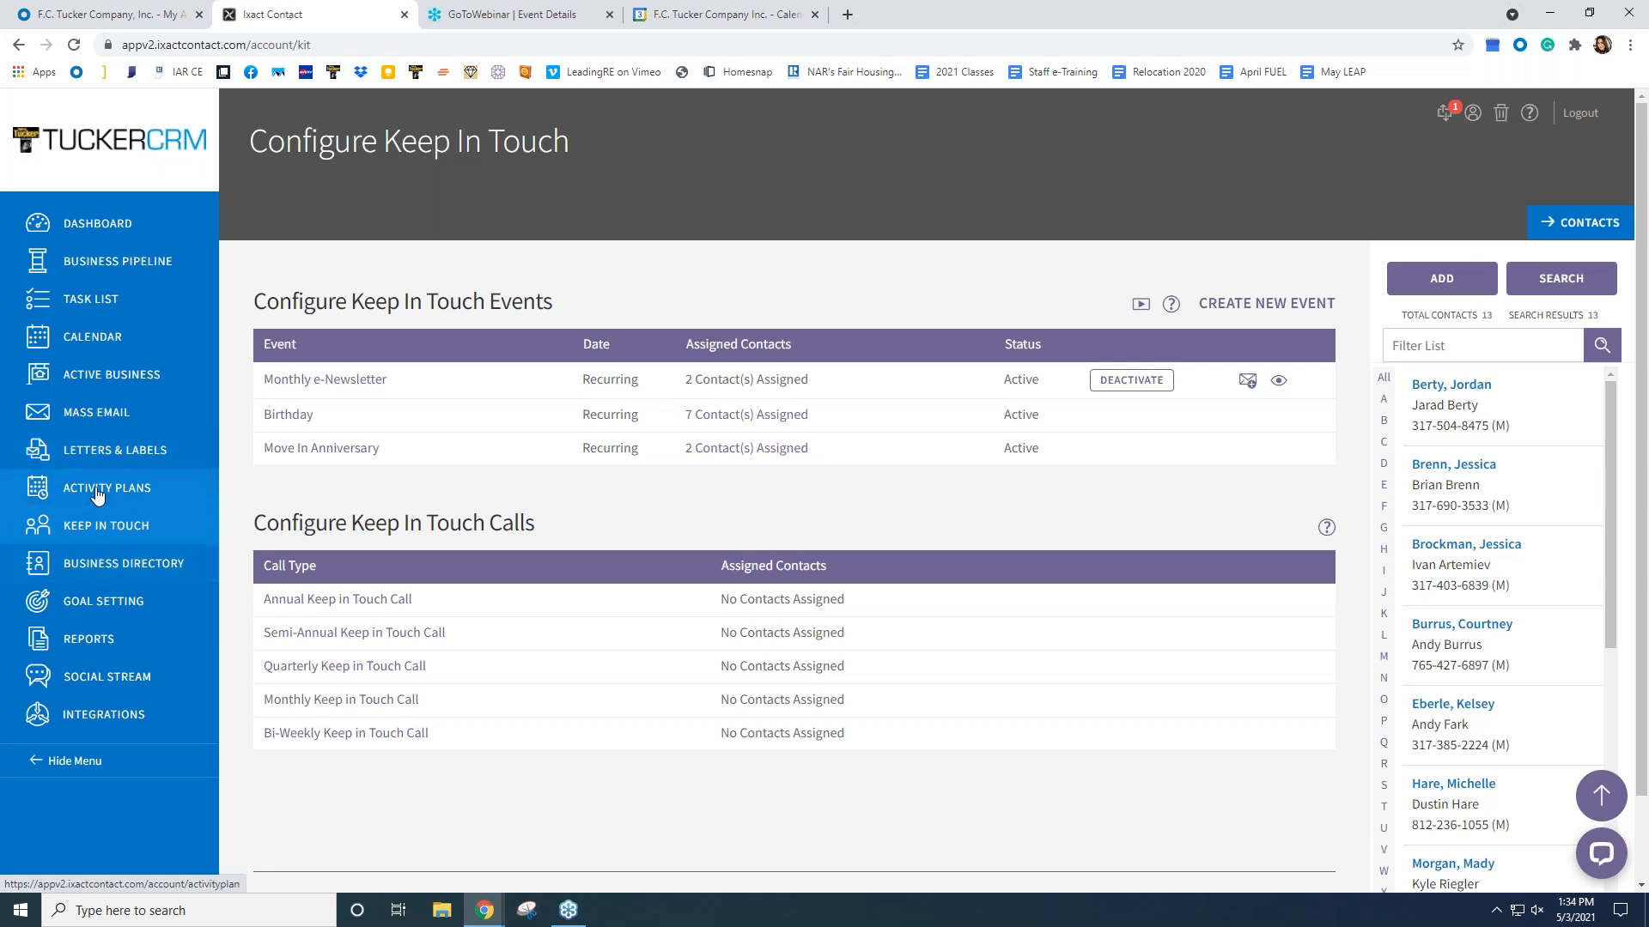
# - Open the March 2021 Market Watch template from the mass emails and set its email header to Include
pyautogui.click(92, 415)
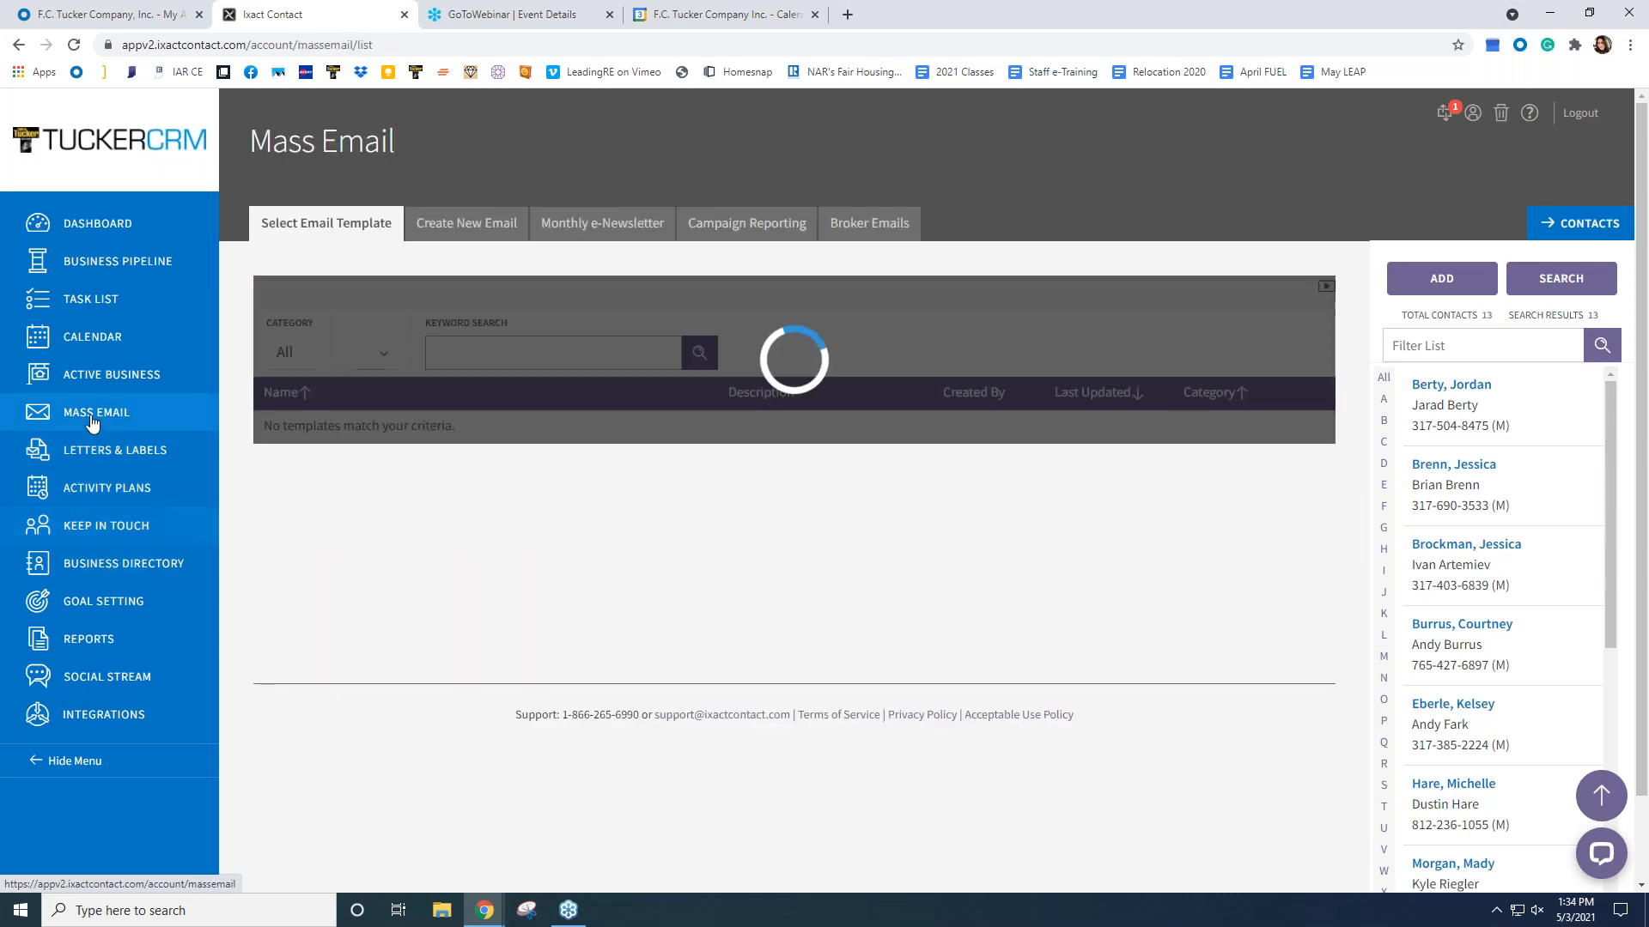
pyautogui.click(412, 445)
pyautogui.scroll(-2, 966, 724)
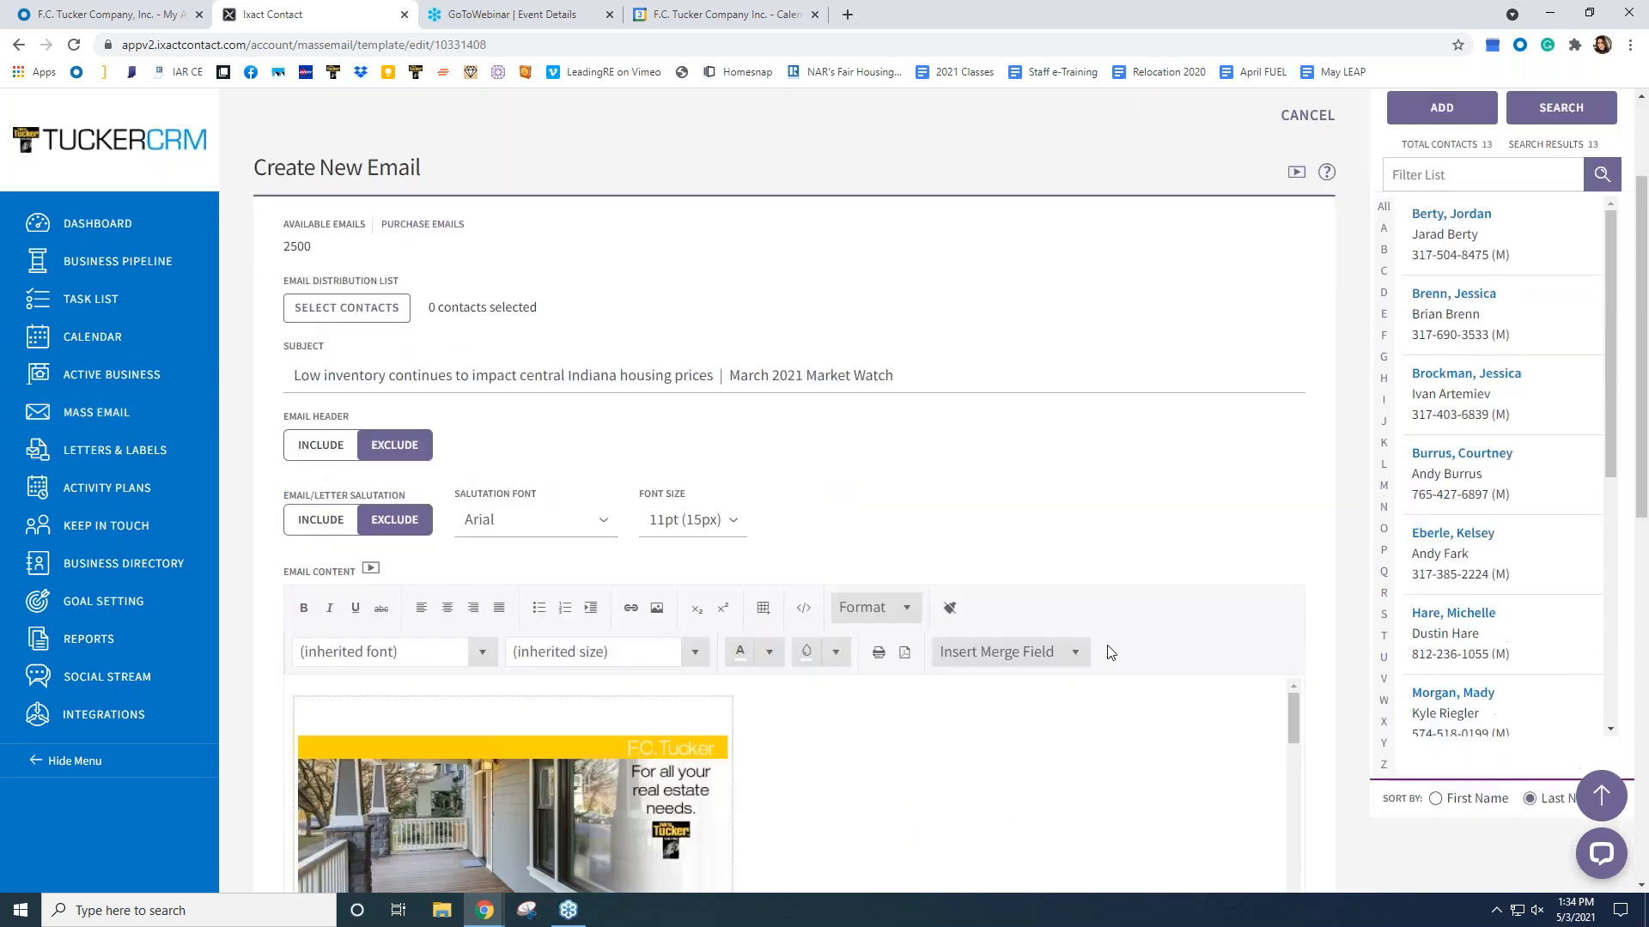
pyautogui.scroll(-2, 1319, 542)
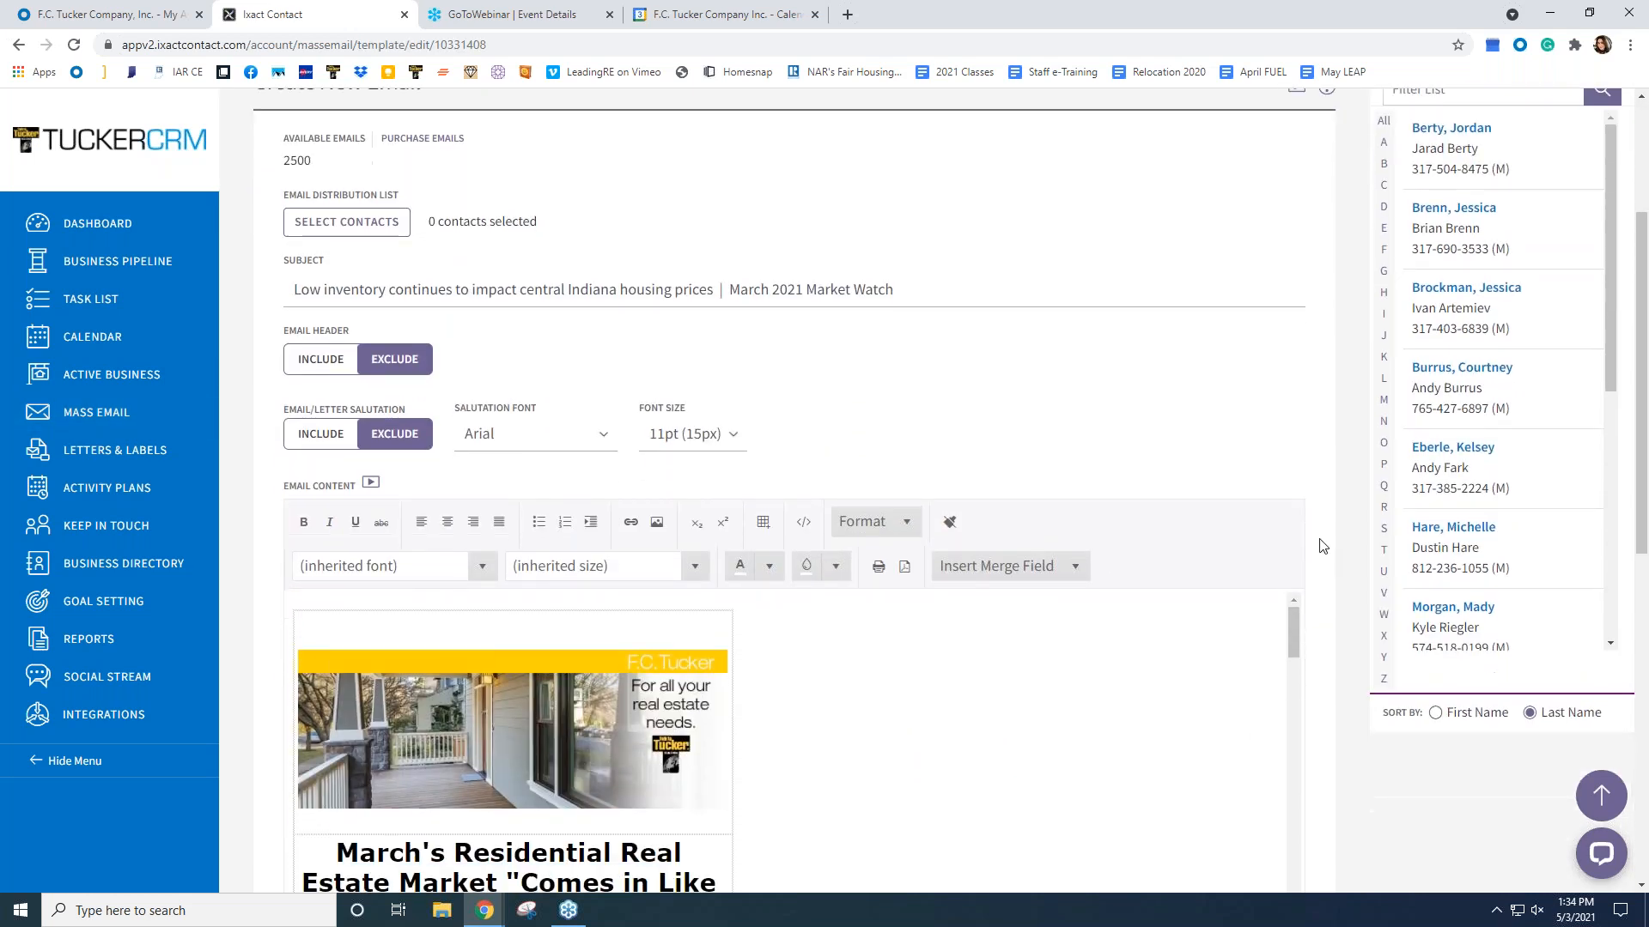
pyautogui.scroll(1, 1319, 543)
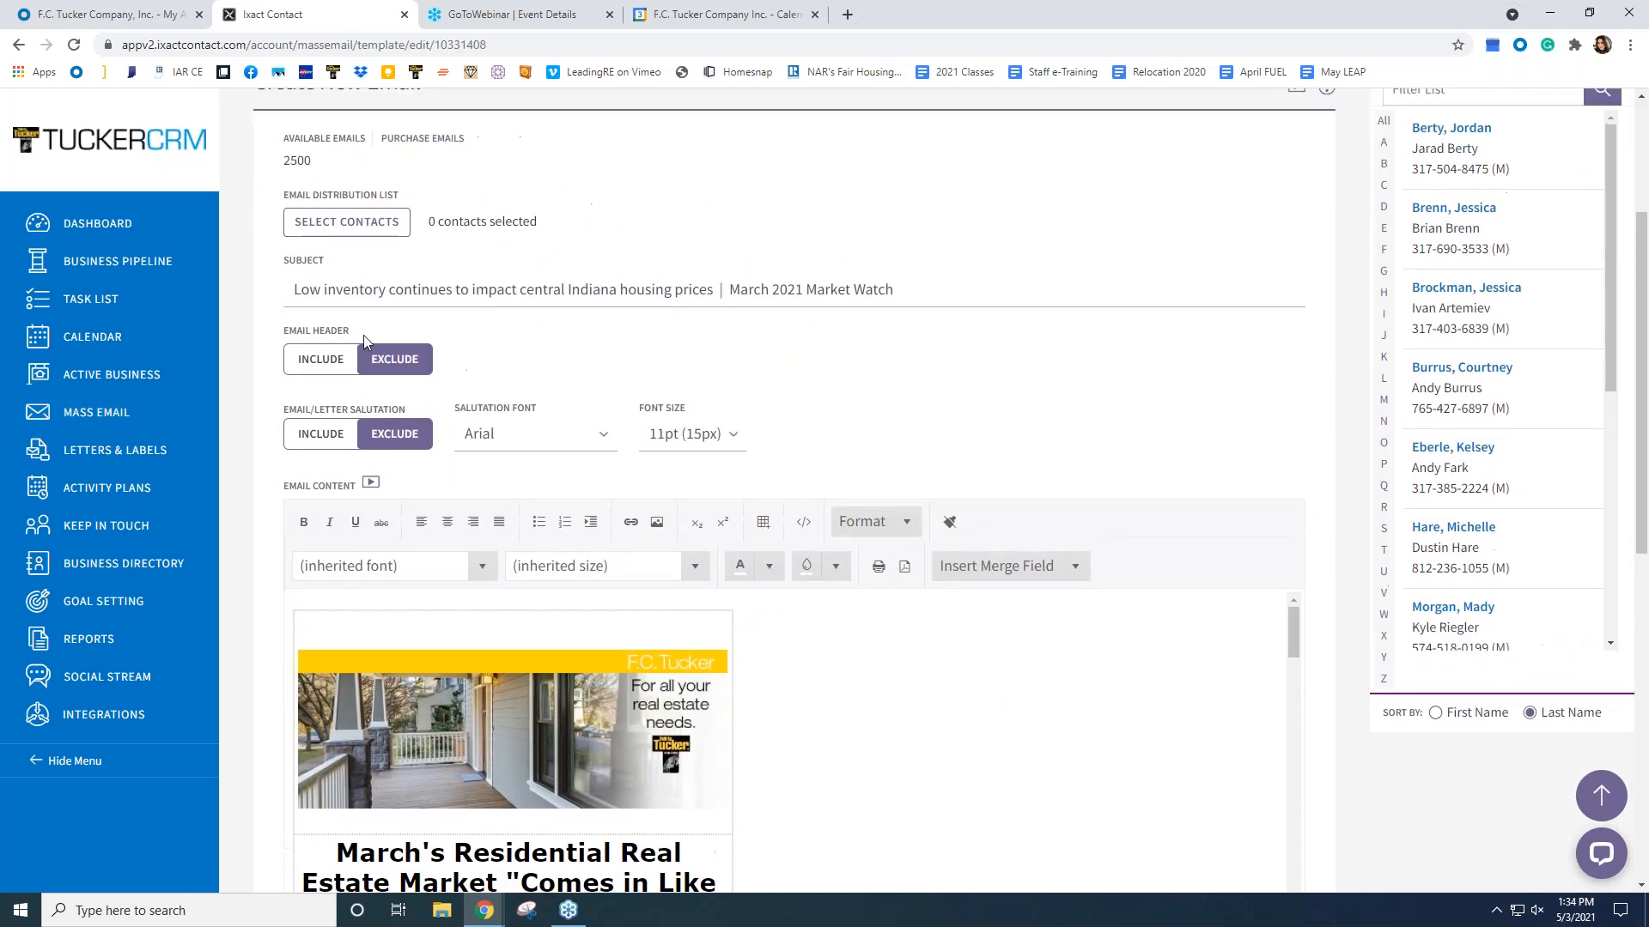
pyautogui.click(318, 367)
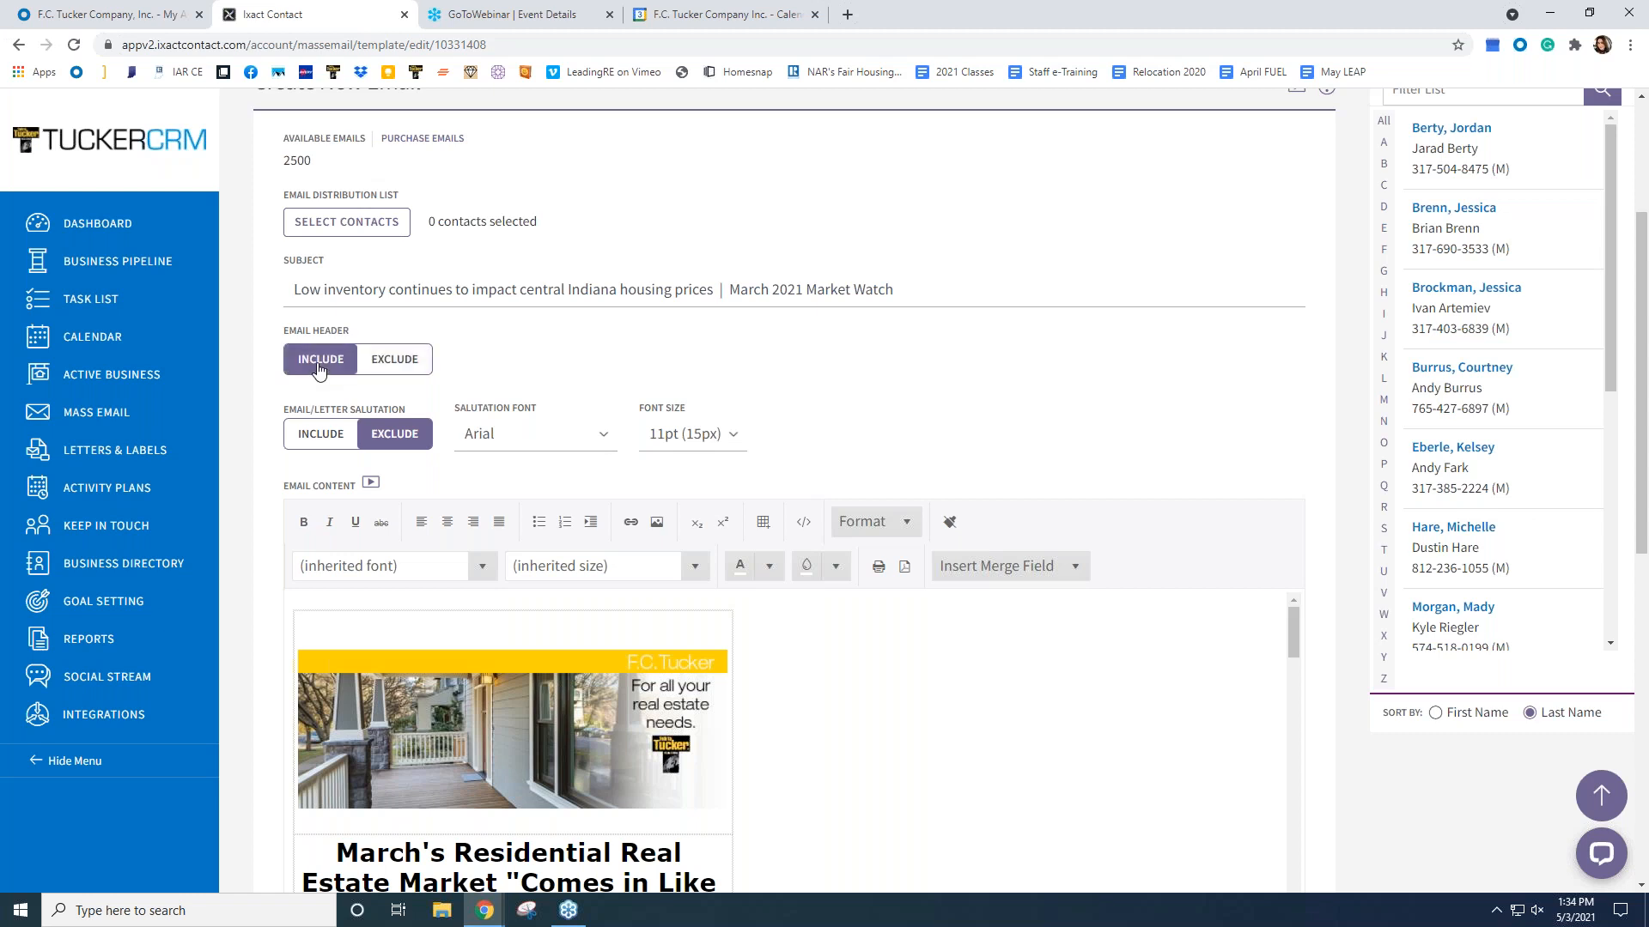
# - Check the Market Watch email's content, signature and send options, and send a preview to the prefilled email address
pyautogui.scroll(3, 318, 367)
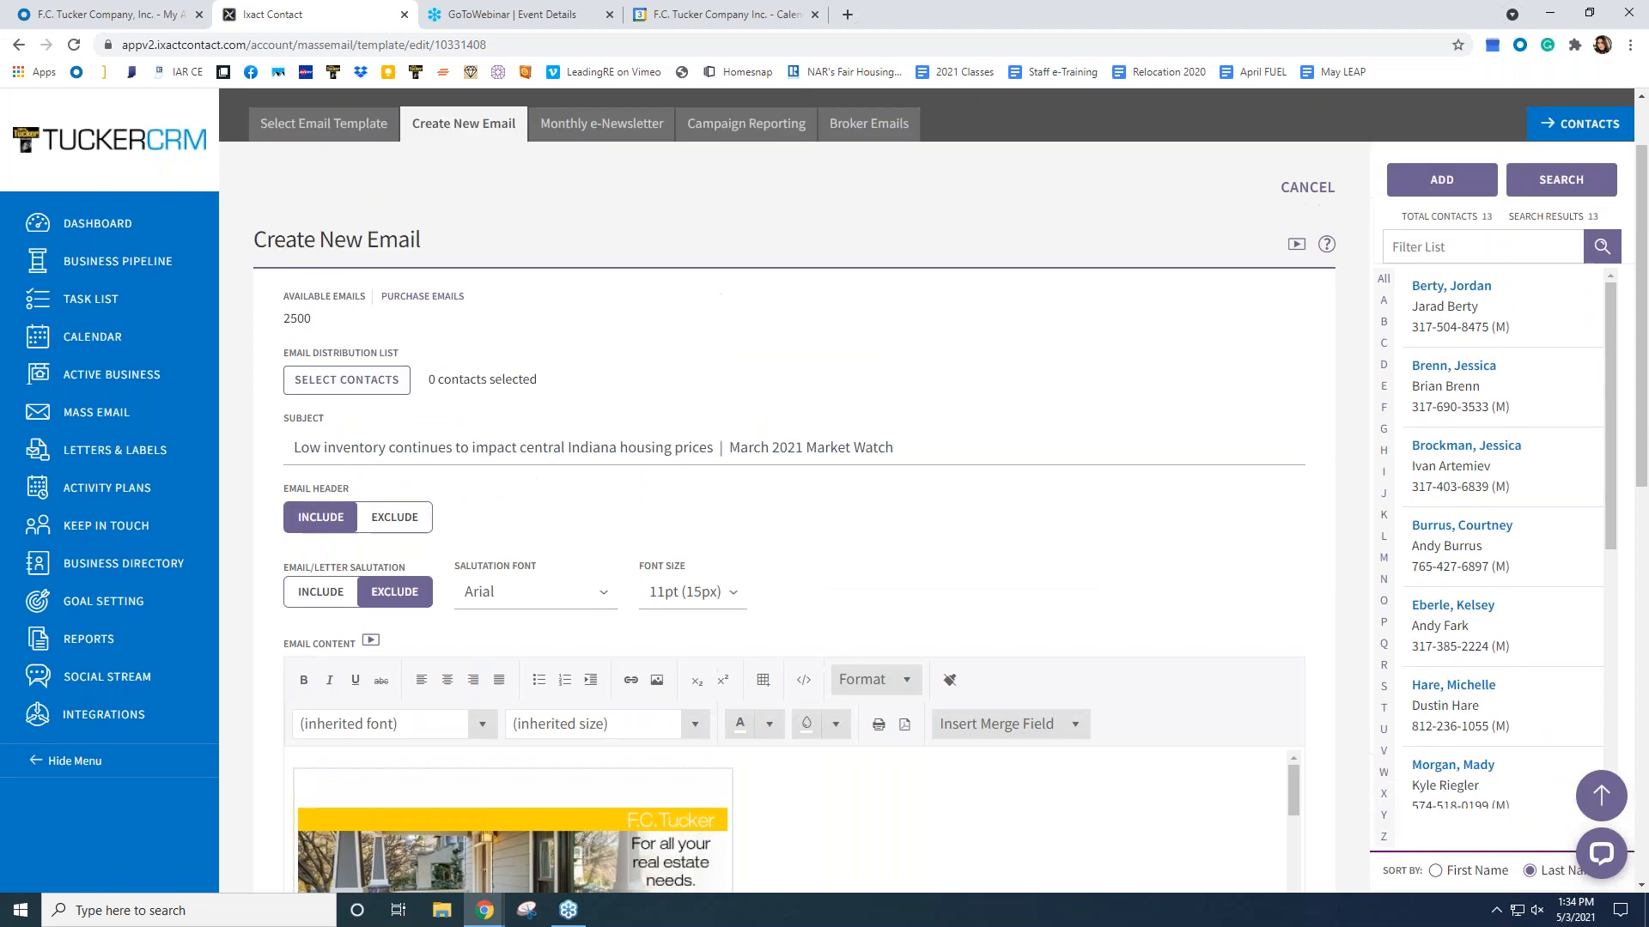
pyautogui.scroll(-3, 281, 632)
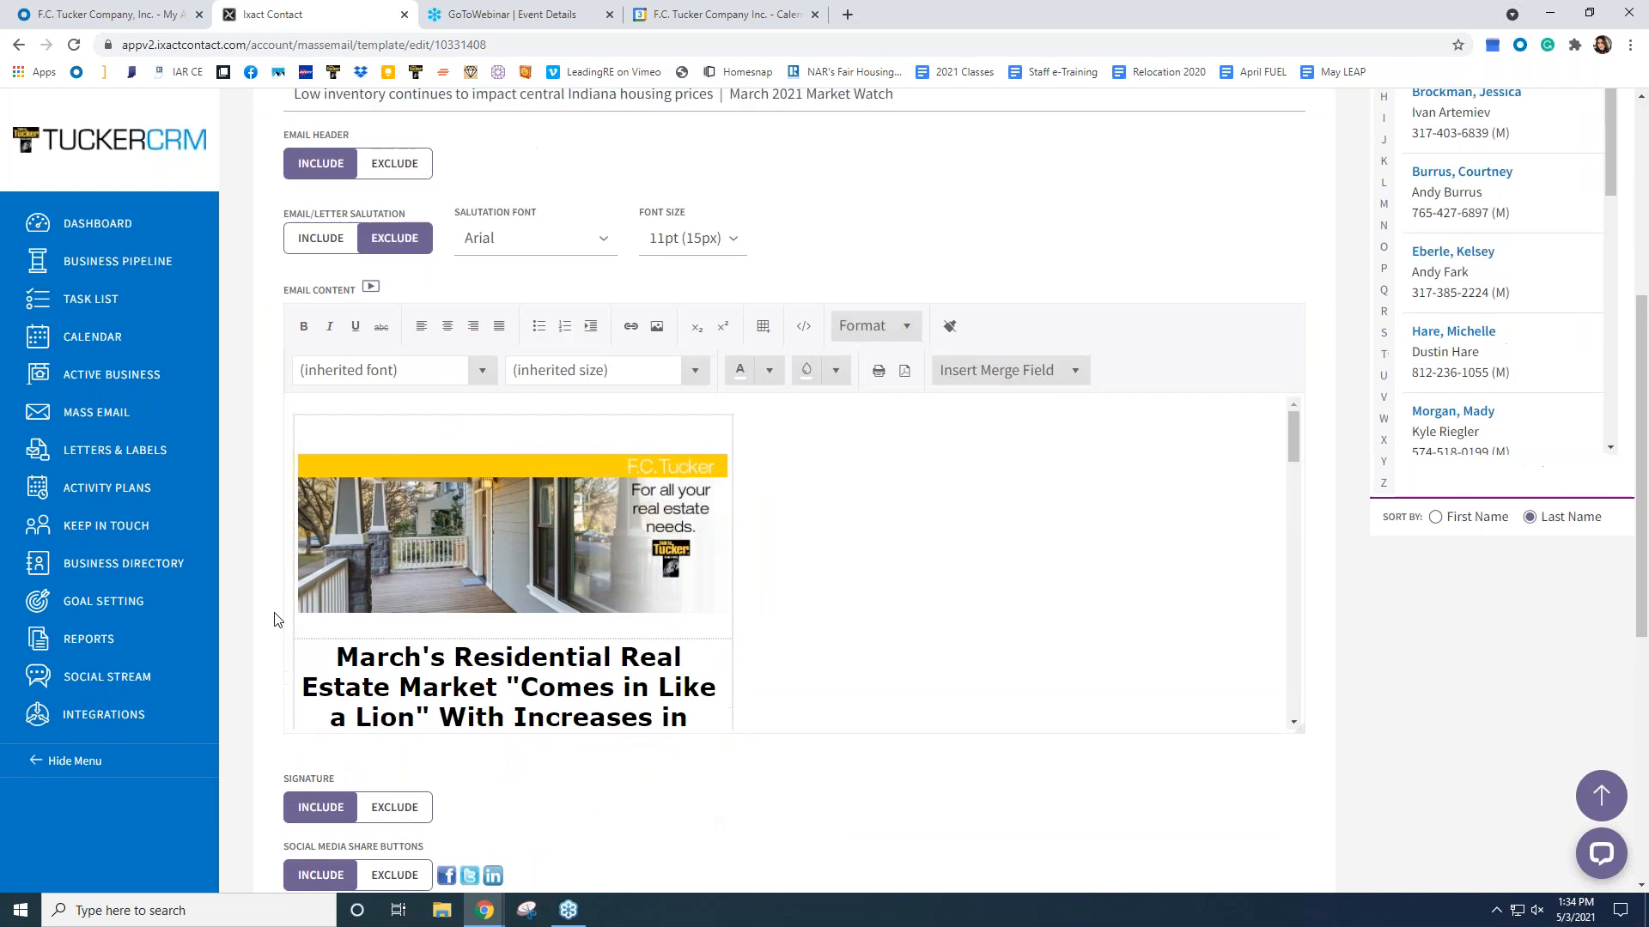
pyautogui.scroll(3, 273, 619)
pyautogui.scroll(-5, 320, 378)
pyautogui.scroll(-4, 324, 403)
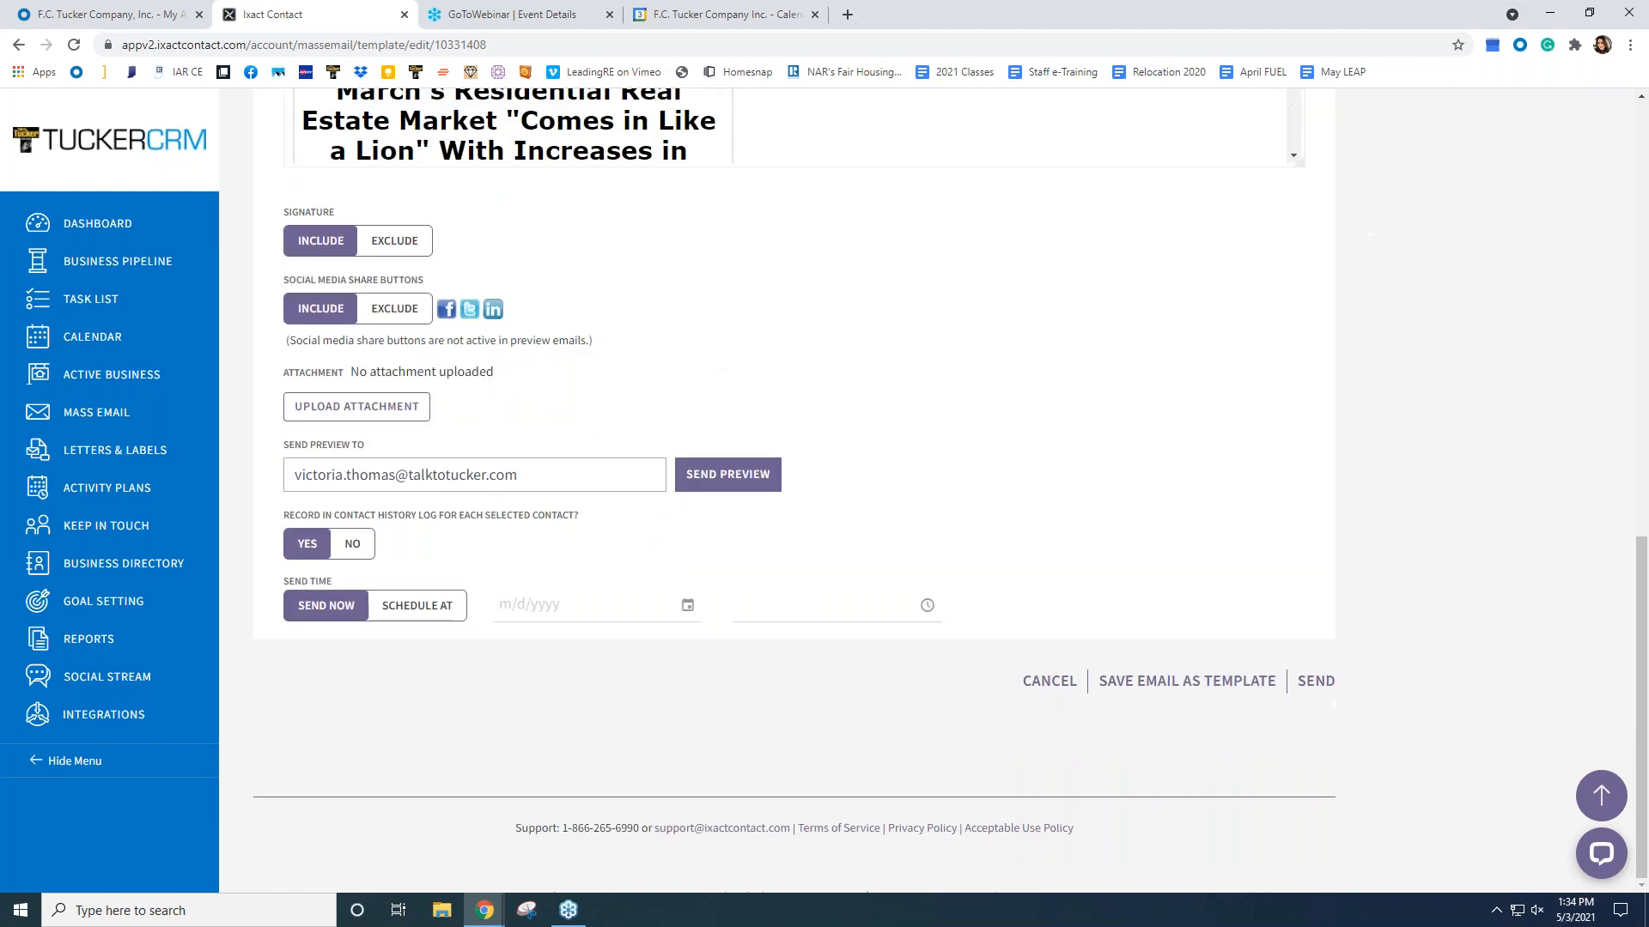
pyautogui.scroll(1, 635, 653)
pyautogui.click(726, 569)
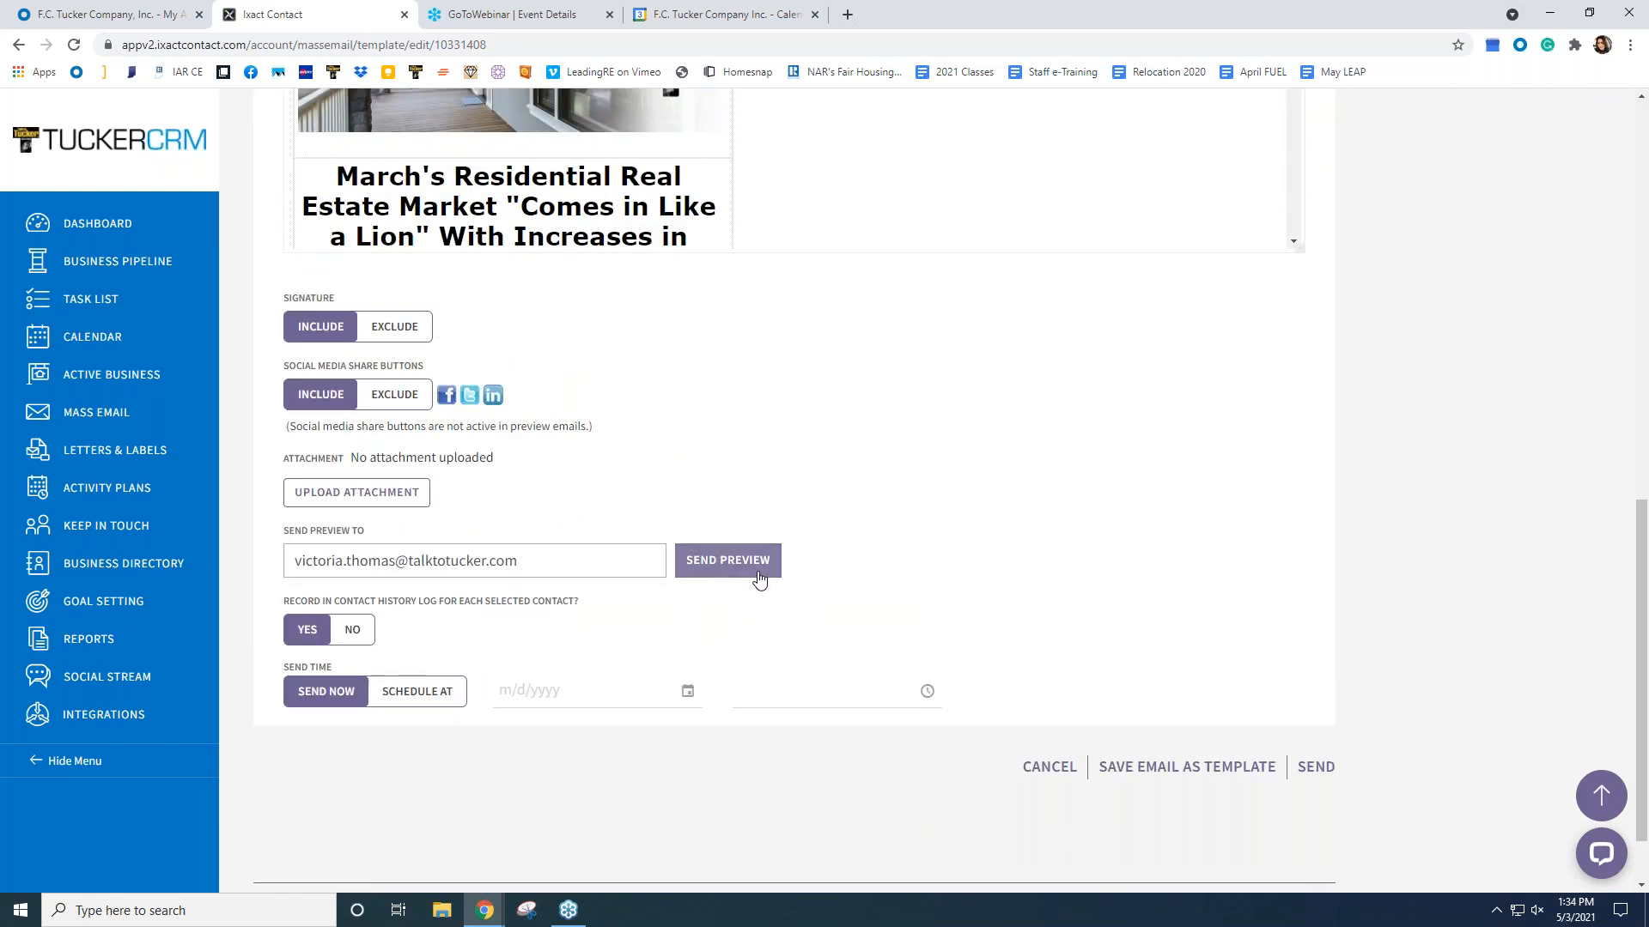
pyautogui.scroll(1, 1336, 728)
pyautogui.scroll(10, 1335, 730)
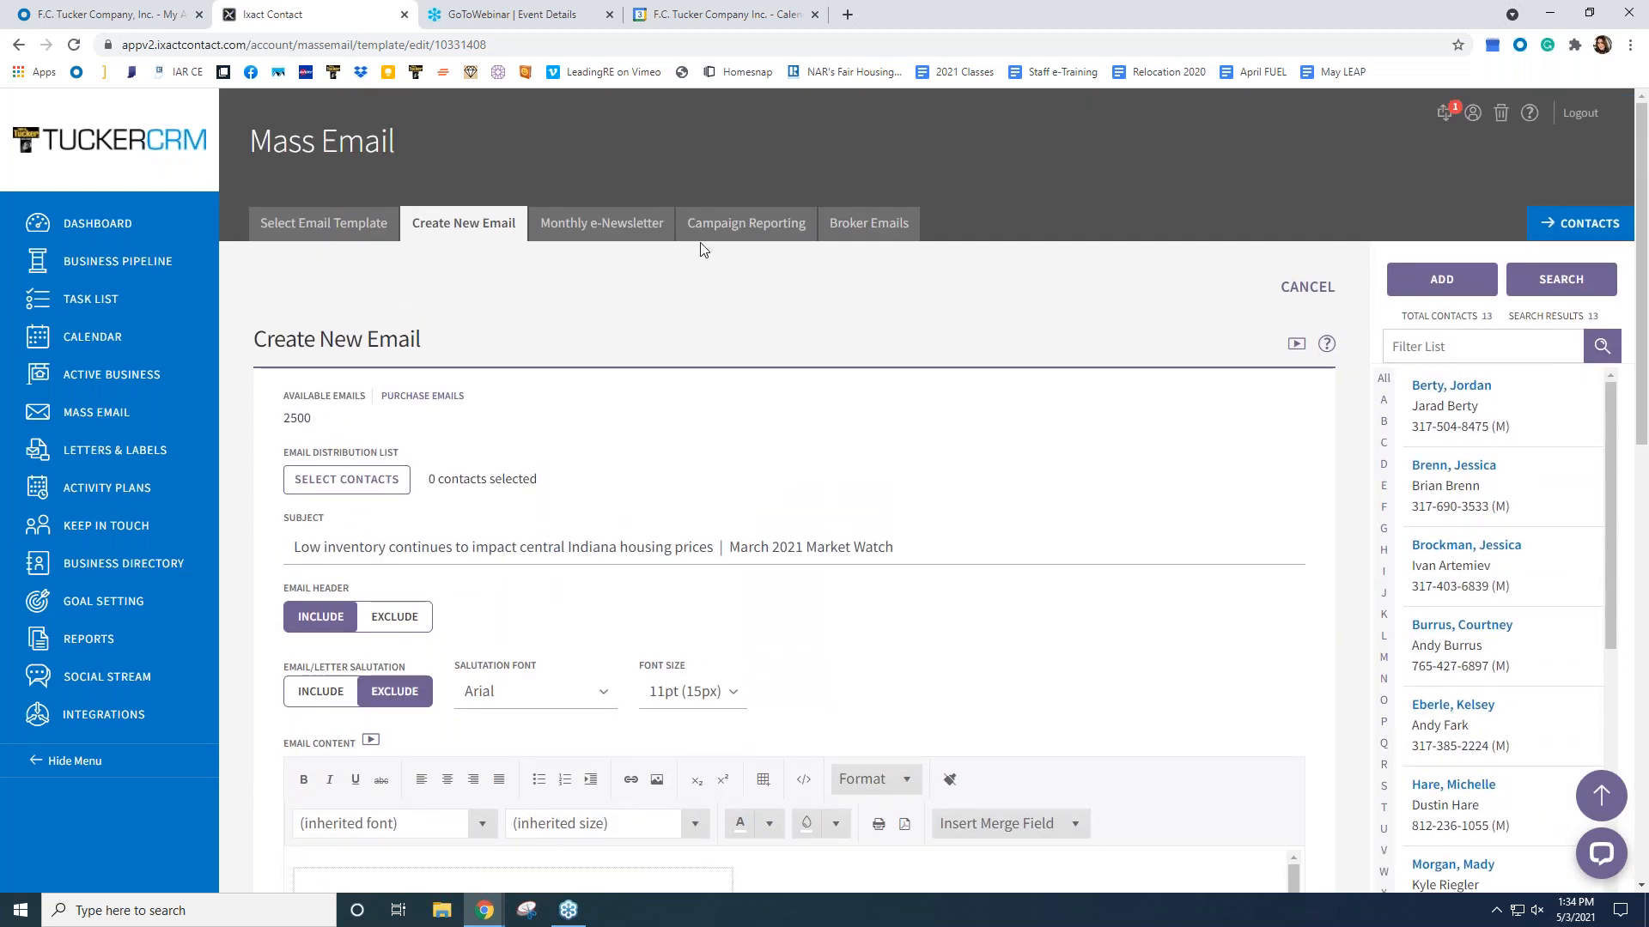
pyautogui.click(539, 225)
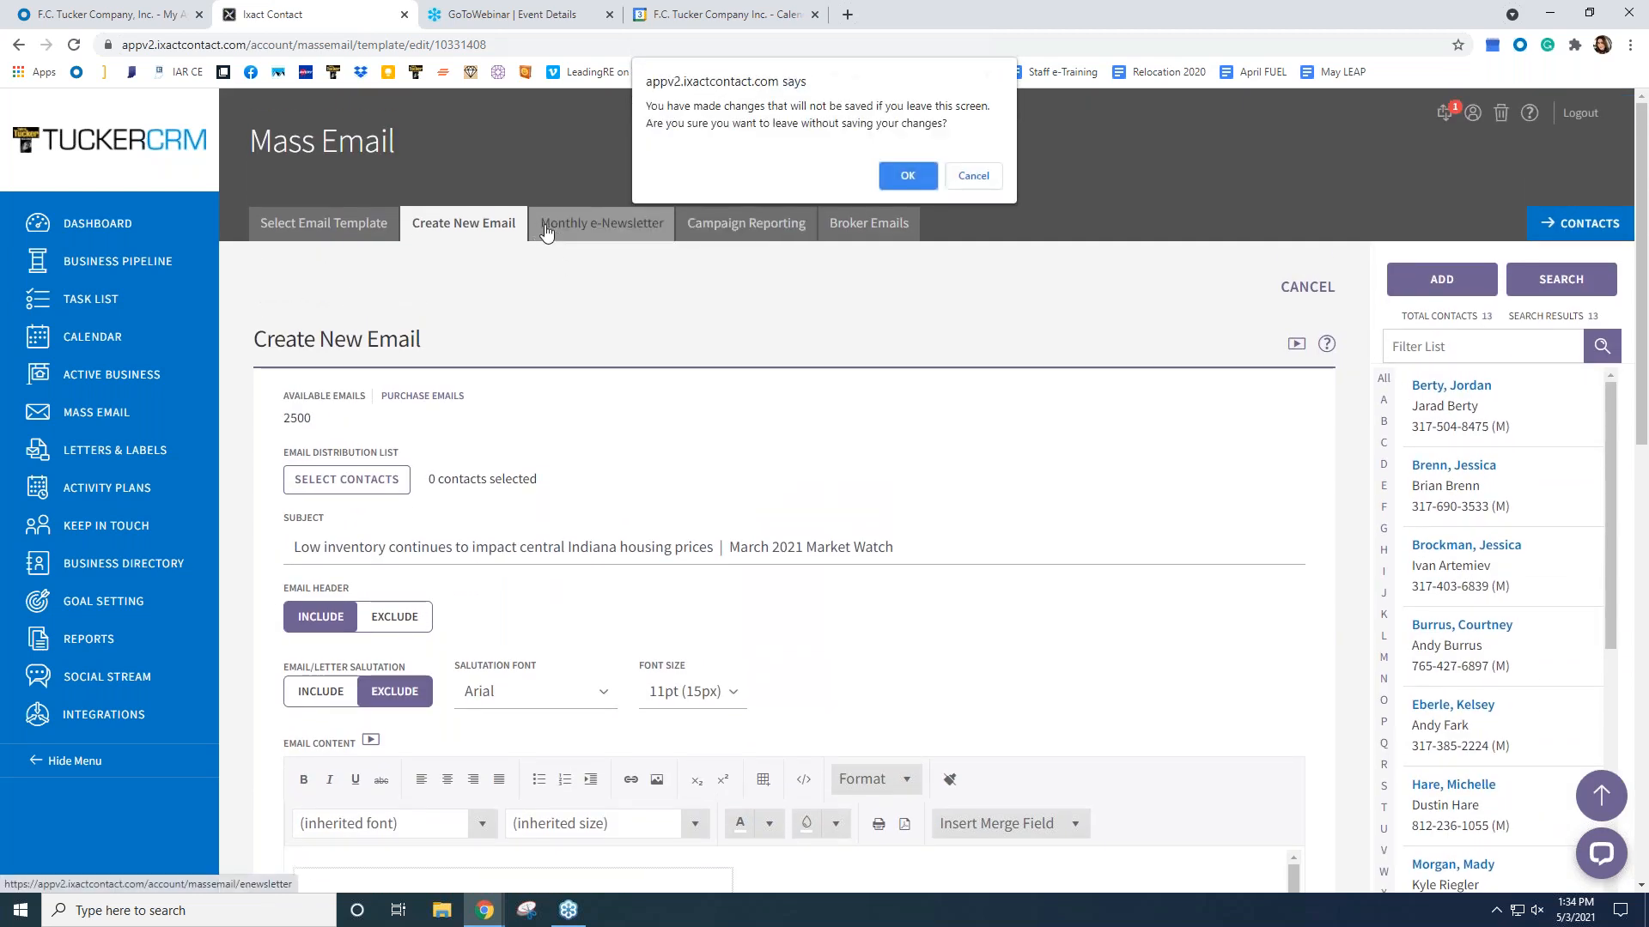
pyautogui.click(970, 175)
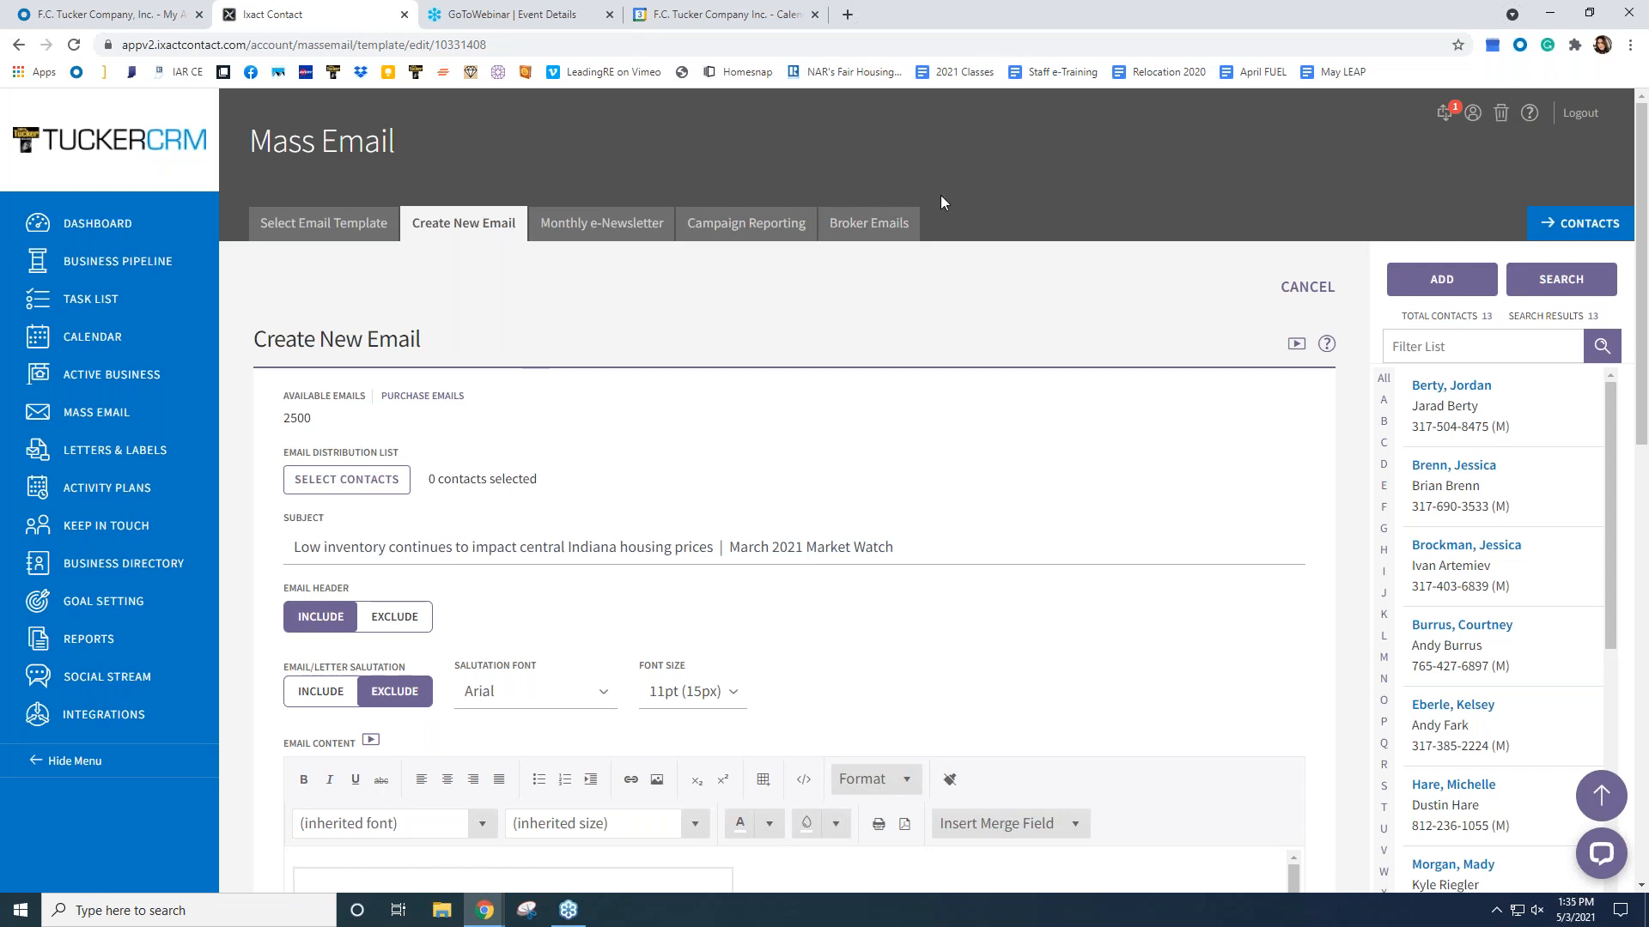
pyautogui.click(872, 224)
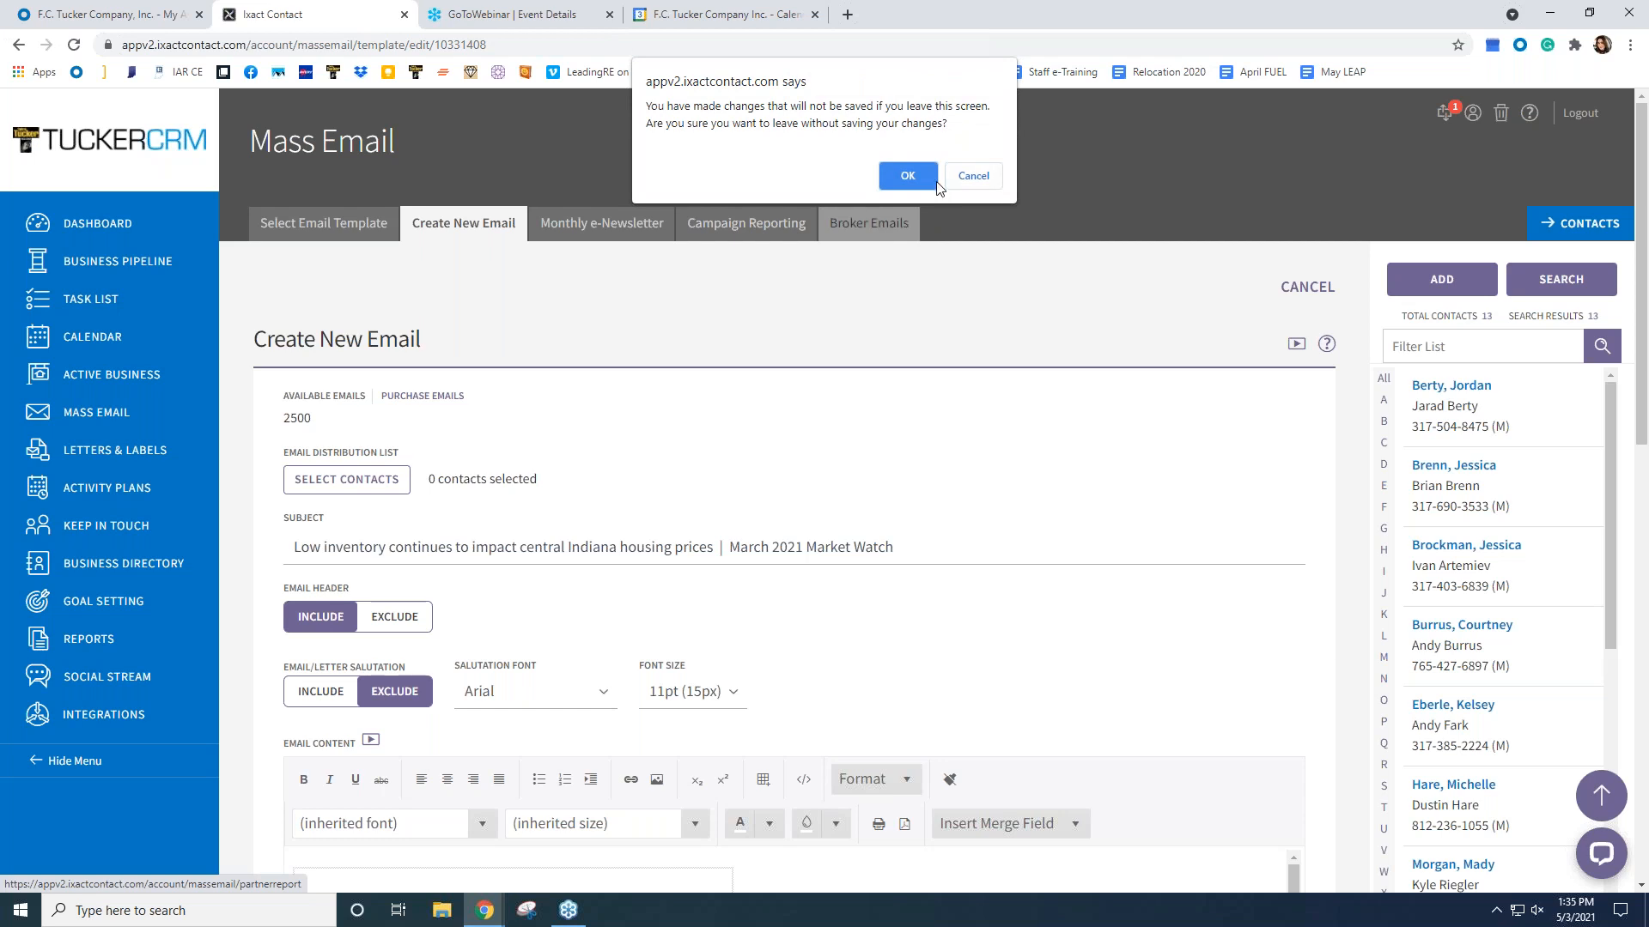
pyautogui.click(988, 175)
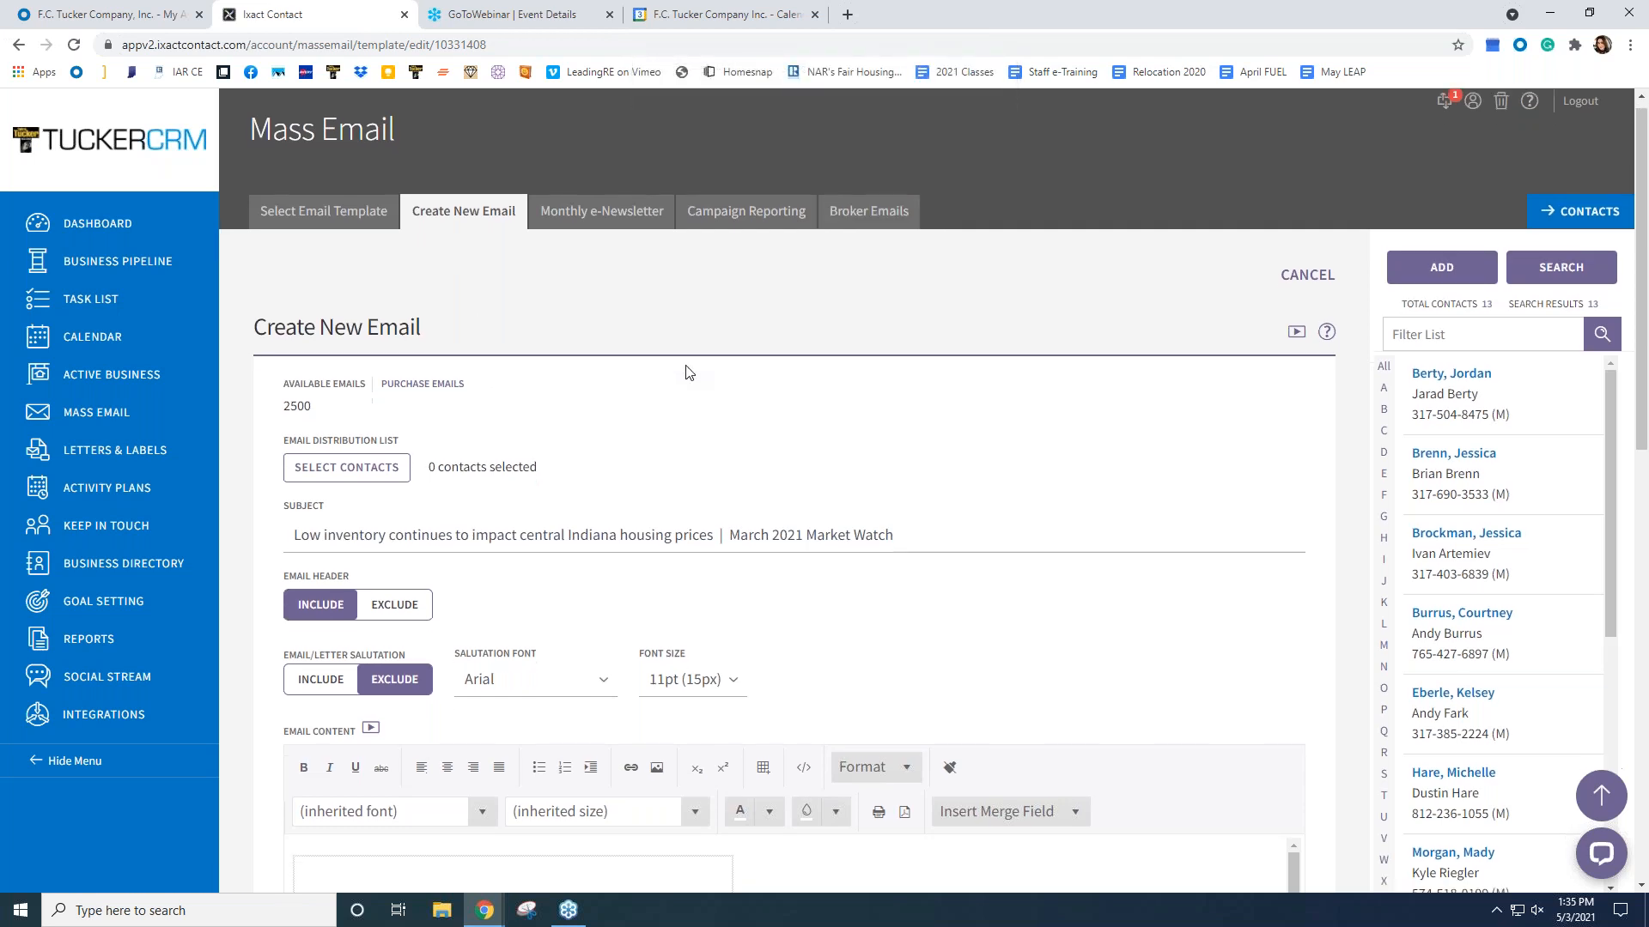
# - Examine the Market Watch email's header setting, body content, signature, social media share buttons, preview and send-time options
pyautogui.scroll(-5, 684, 368)
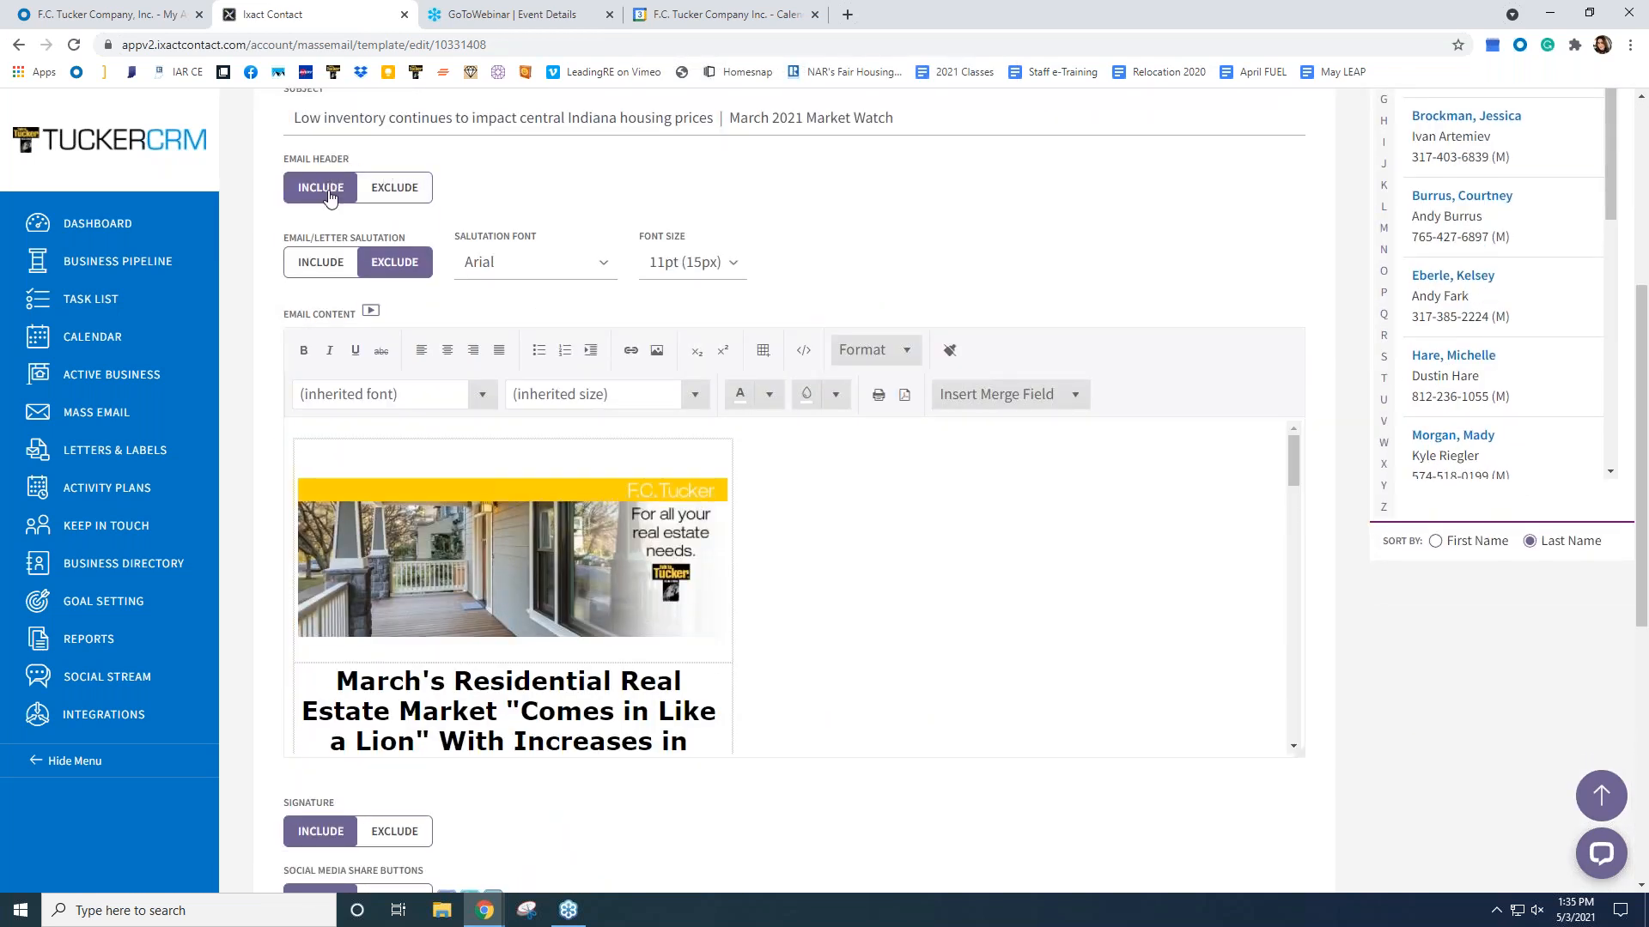
pyautogui.scroll(-6, 515, 558)
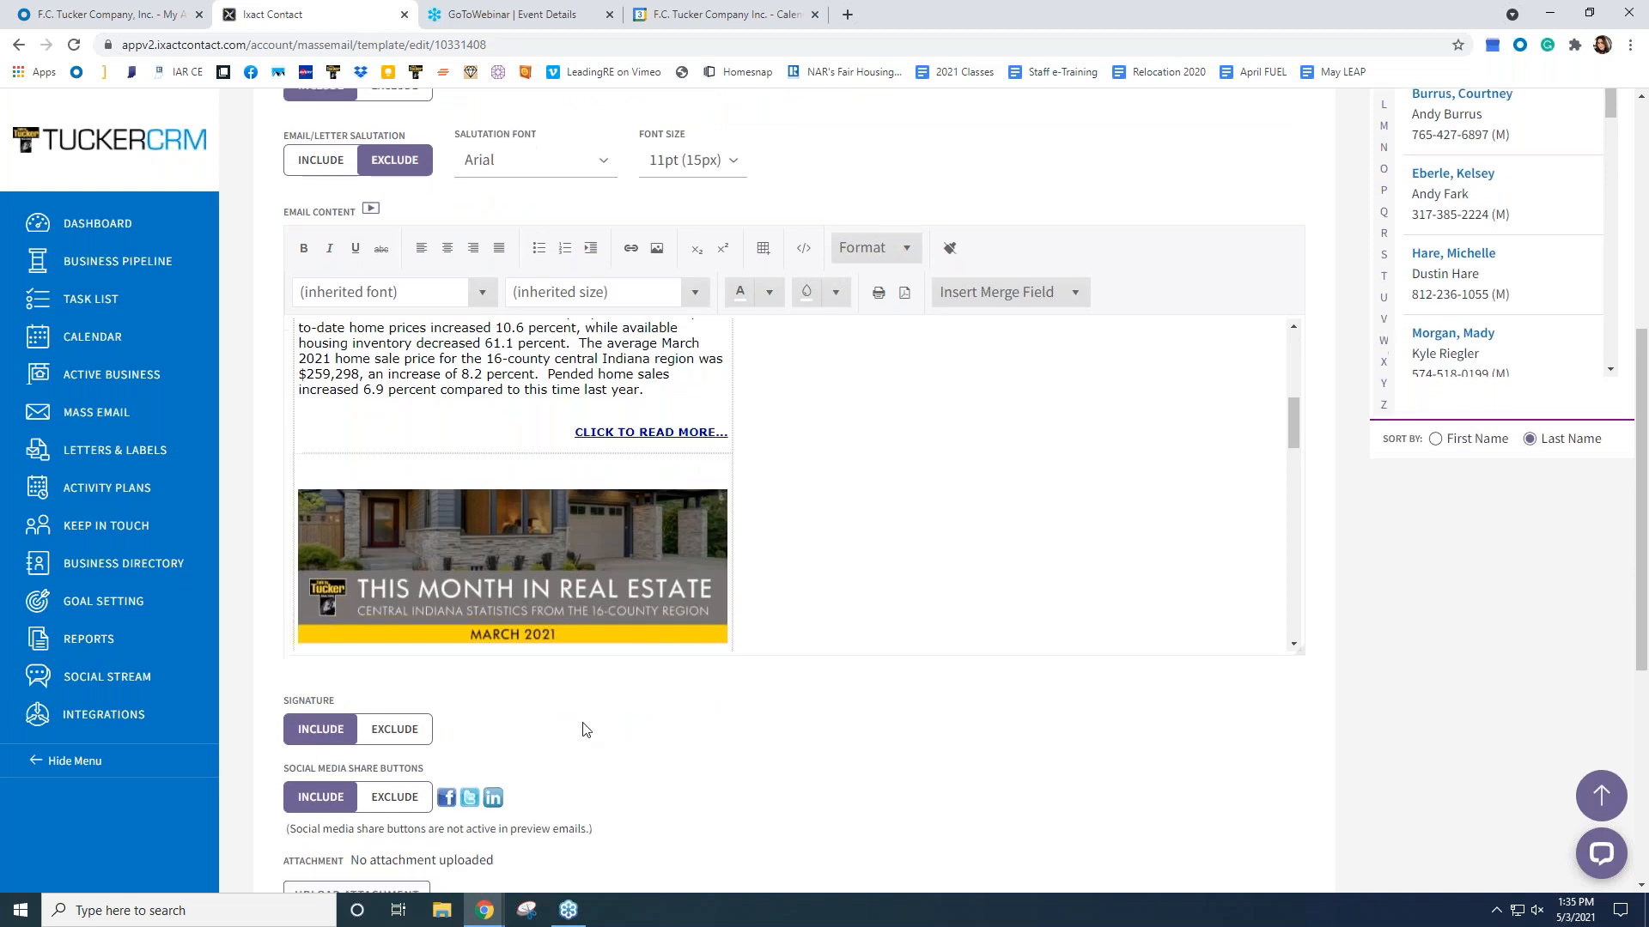
pyautogui.scroll(-6, 581, 725)
pyautogui.scroll(9, 575, 712)
pyautogui.scroll(3, 577, 714)
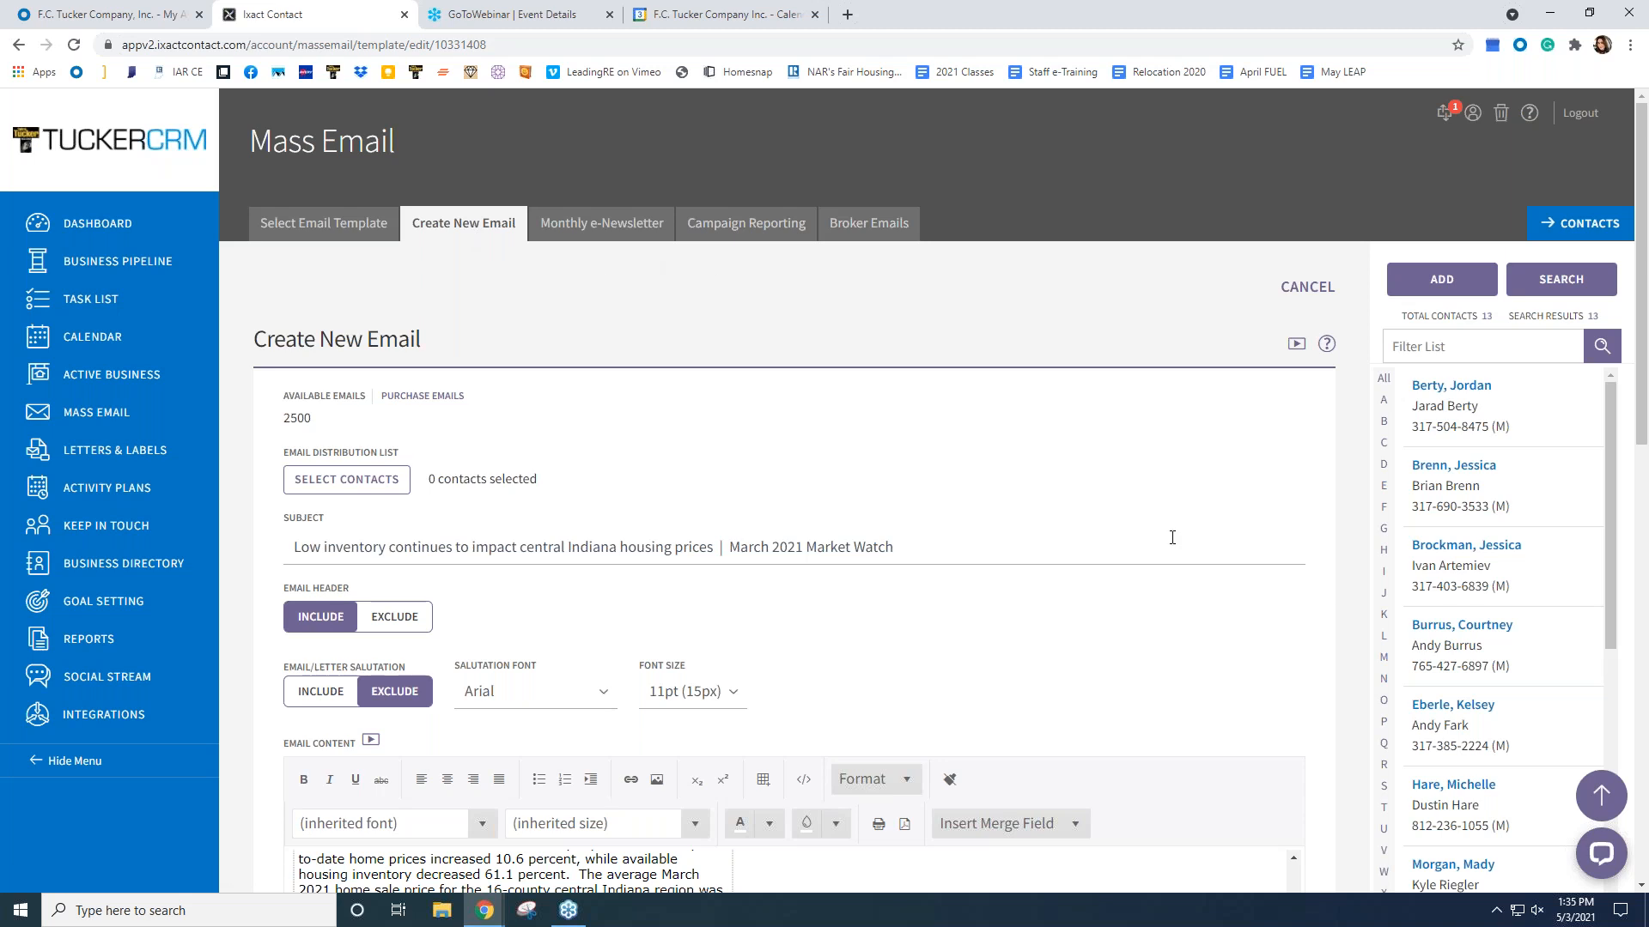
pyautogui.scroll(-1, 1365, 481)
pyautogui.scroll(-10, 1356, 474)
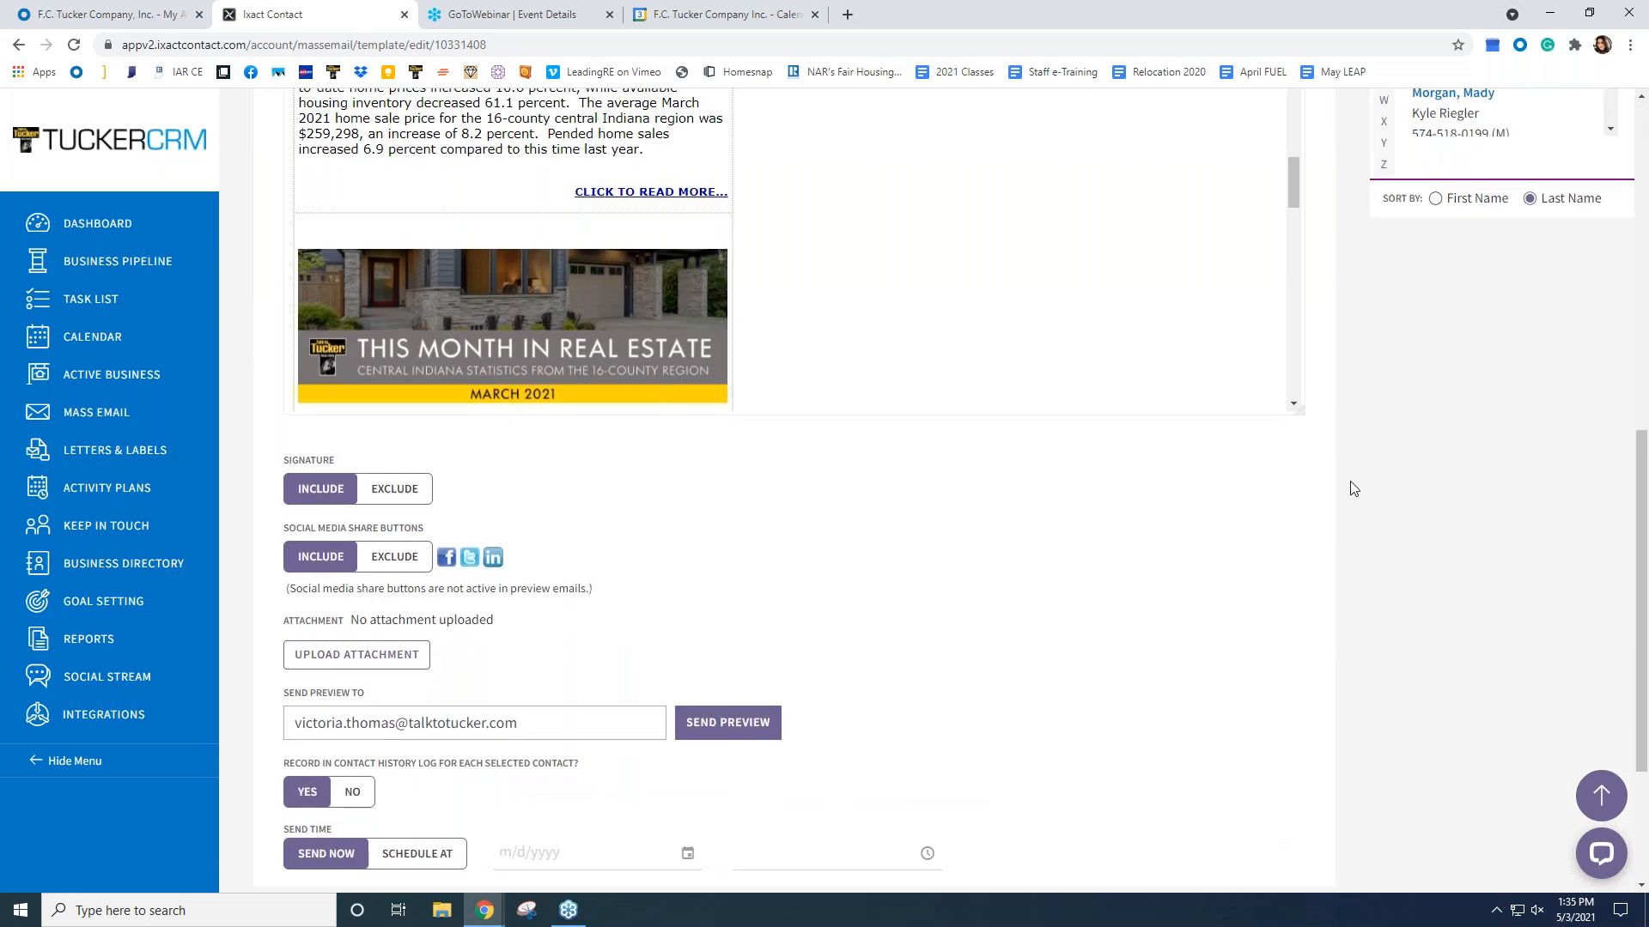
pyautogui.scroll(4, 1354, 470)
pyautogui.scroll(5, 611, 558)
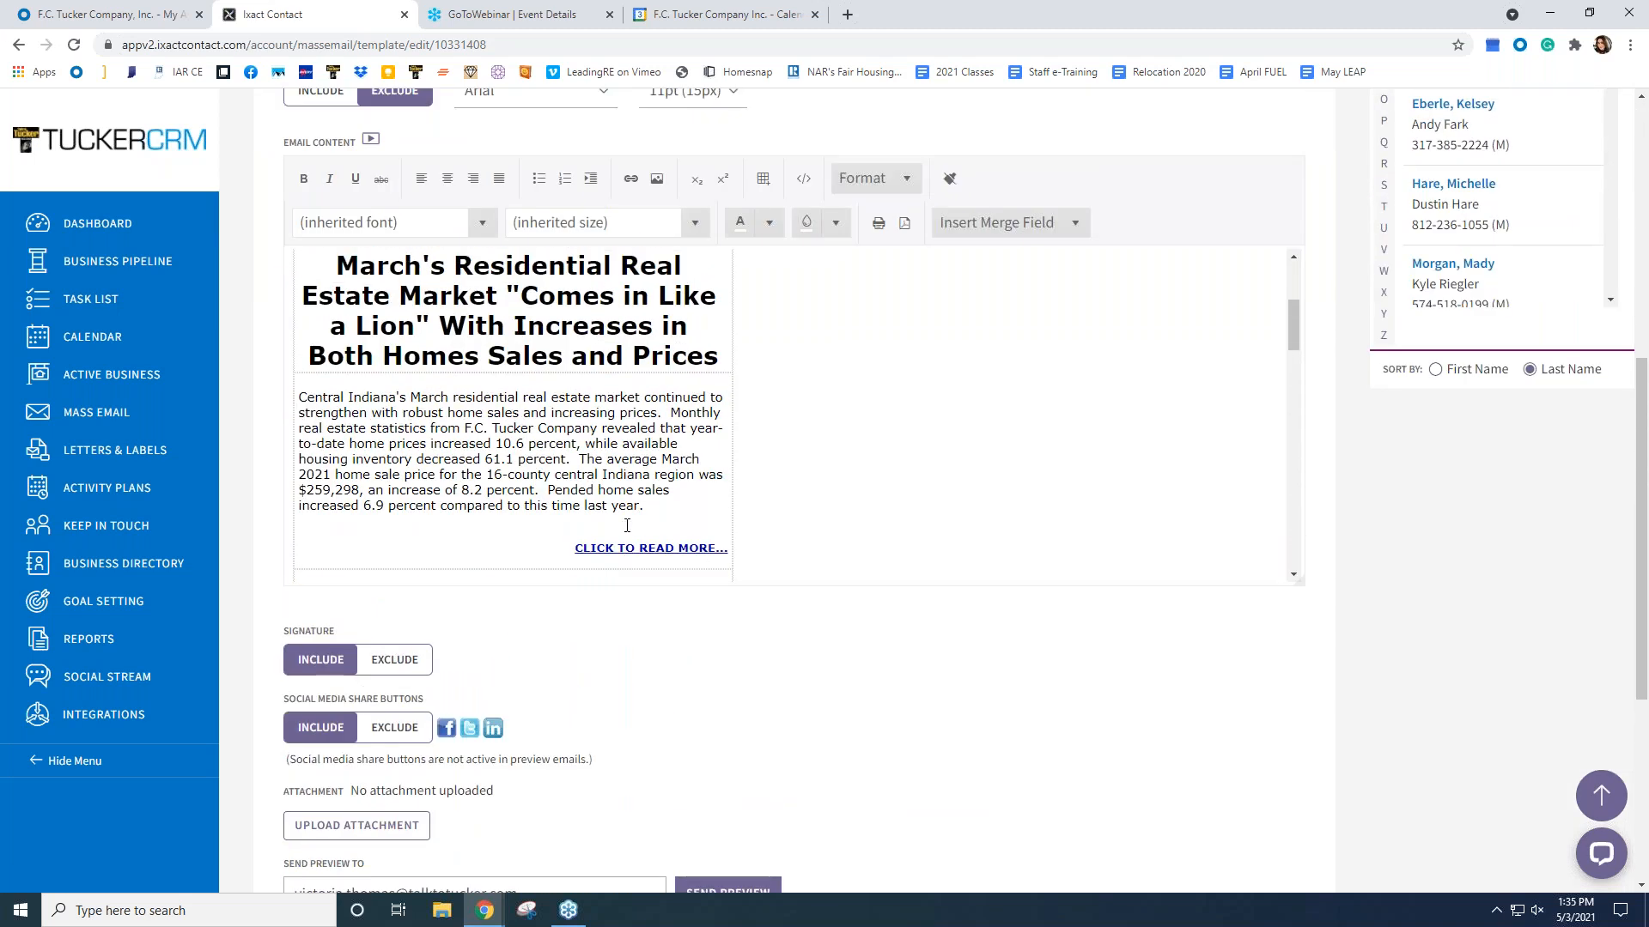
# - Read through the rest of the Market Watch email content and cancel the new email without sending it
pyautogui.scroll(4, 648, 528)
pyautogui.scroll(-6, 1064, 571)
pyautogui.scroll(-8, 1064, 571)
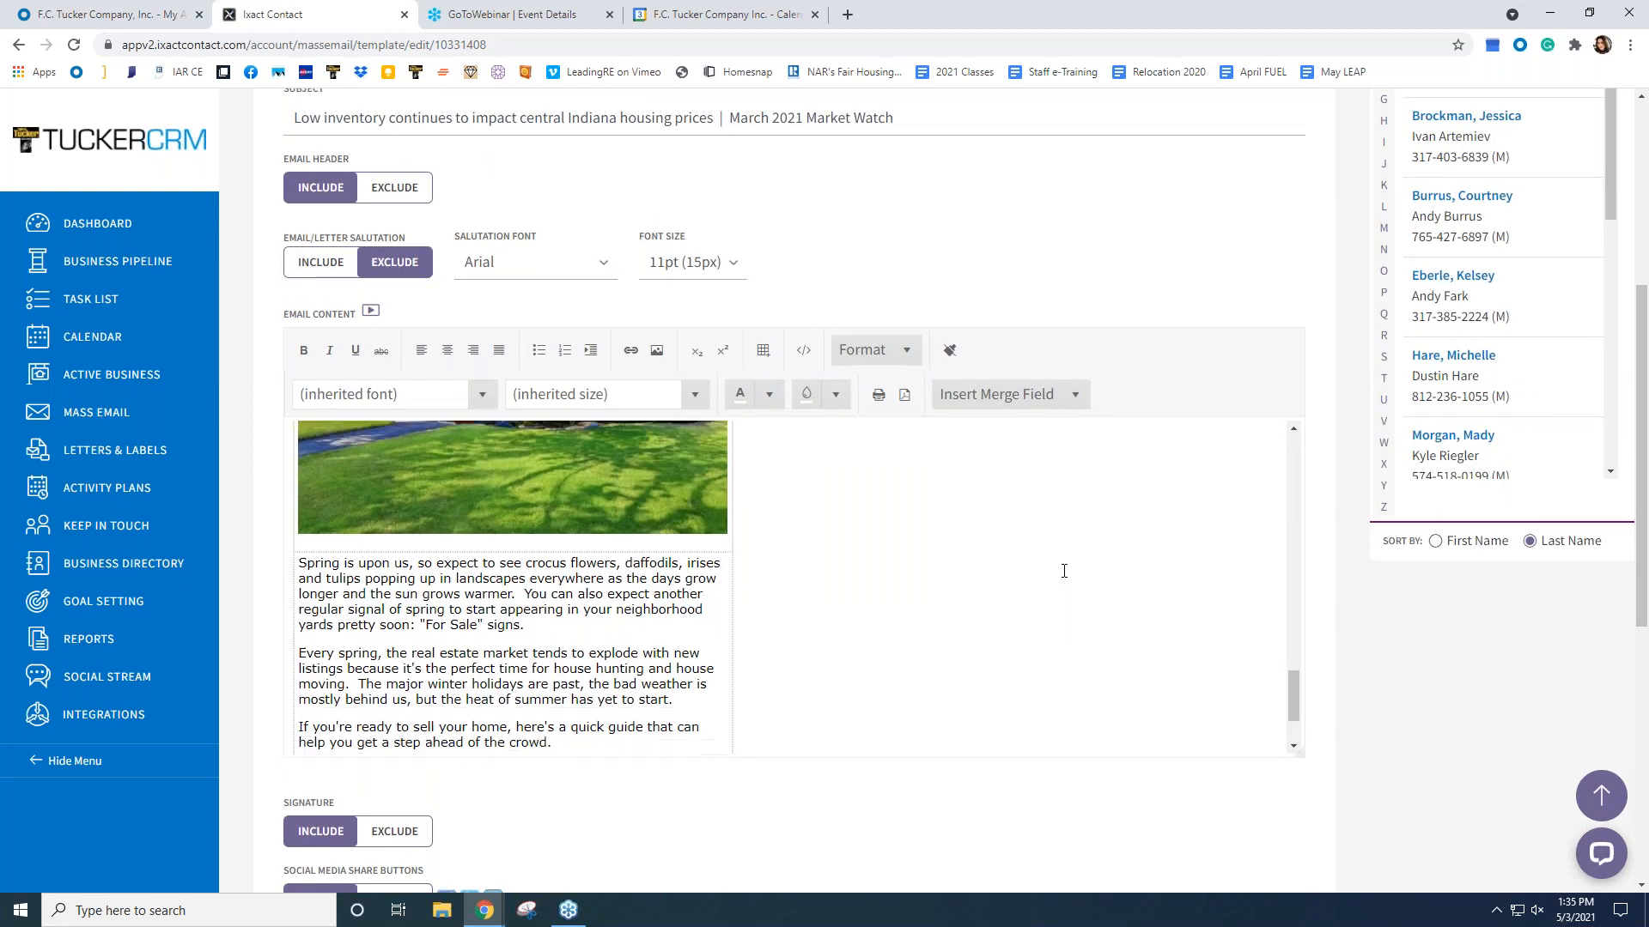
pyautogui.scroll(3, 1068, 592)
pyautogui.scroll(12, 1068, 592)
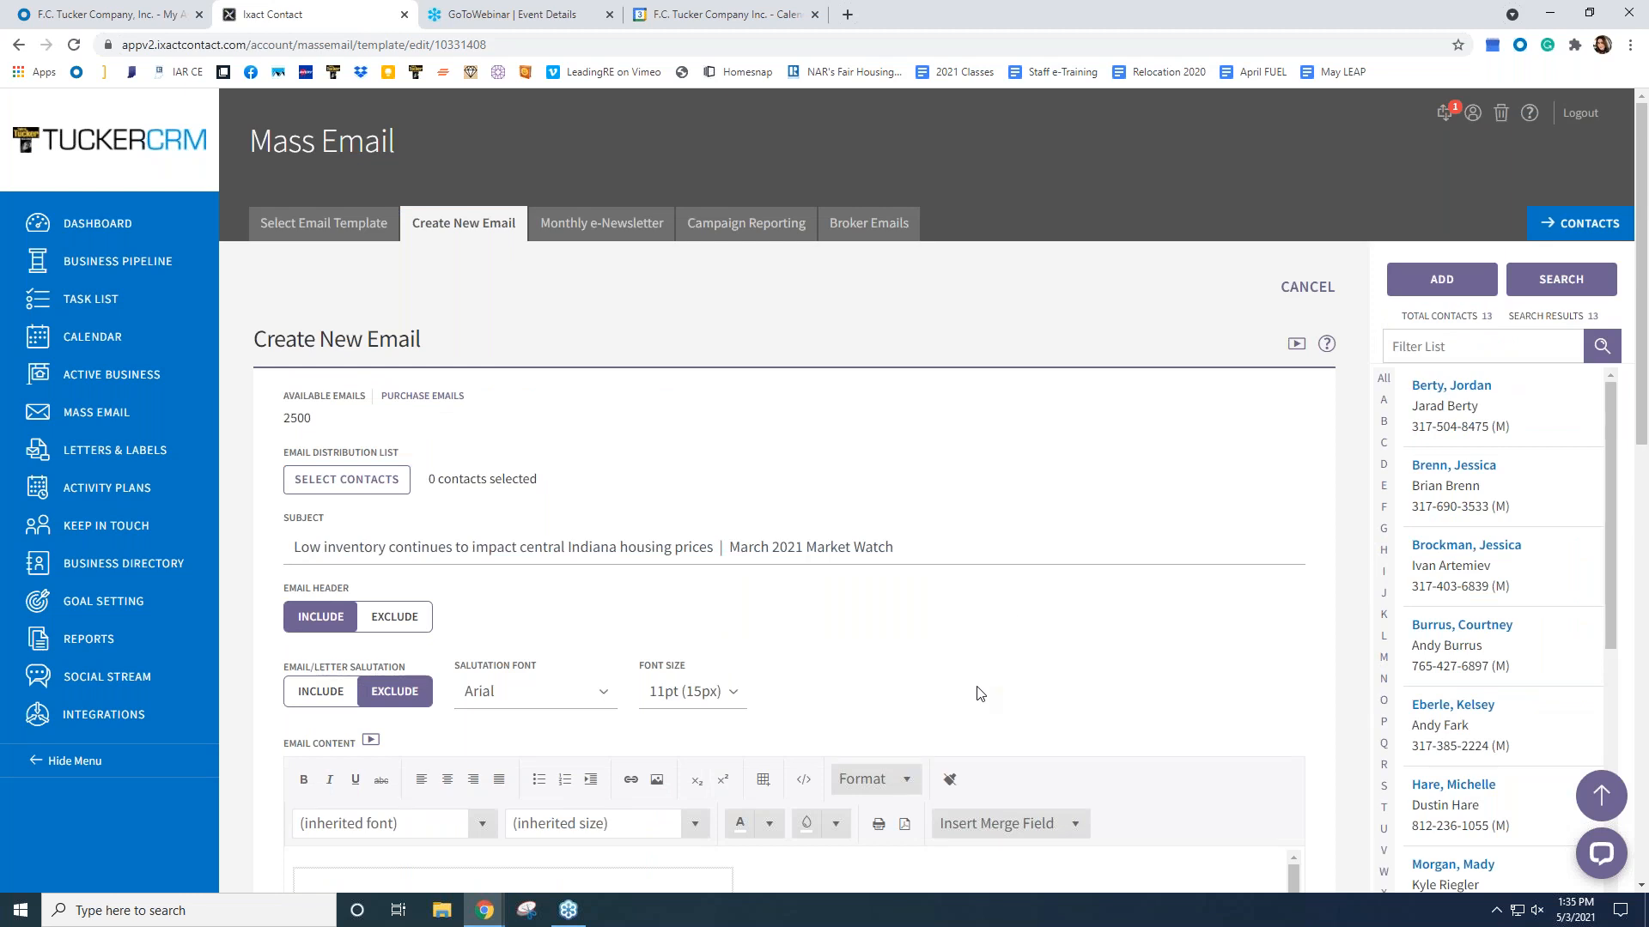
pyautogui.click(1306, 287)
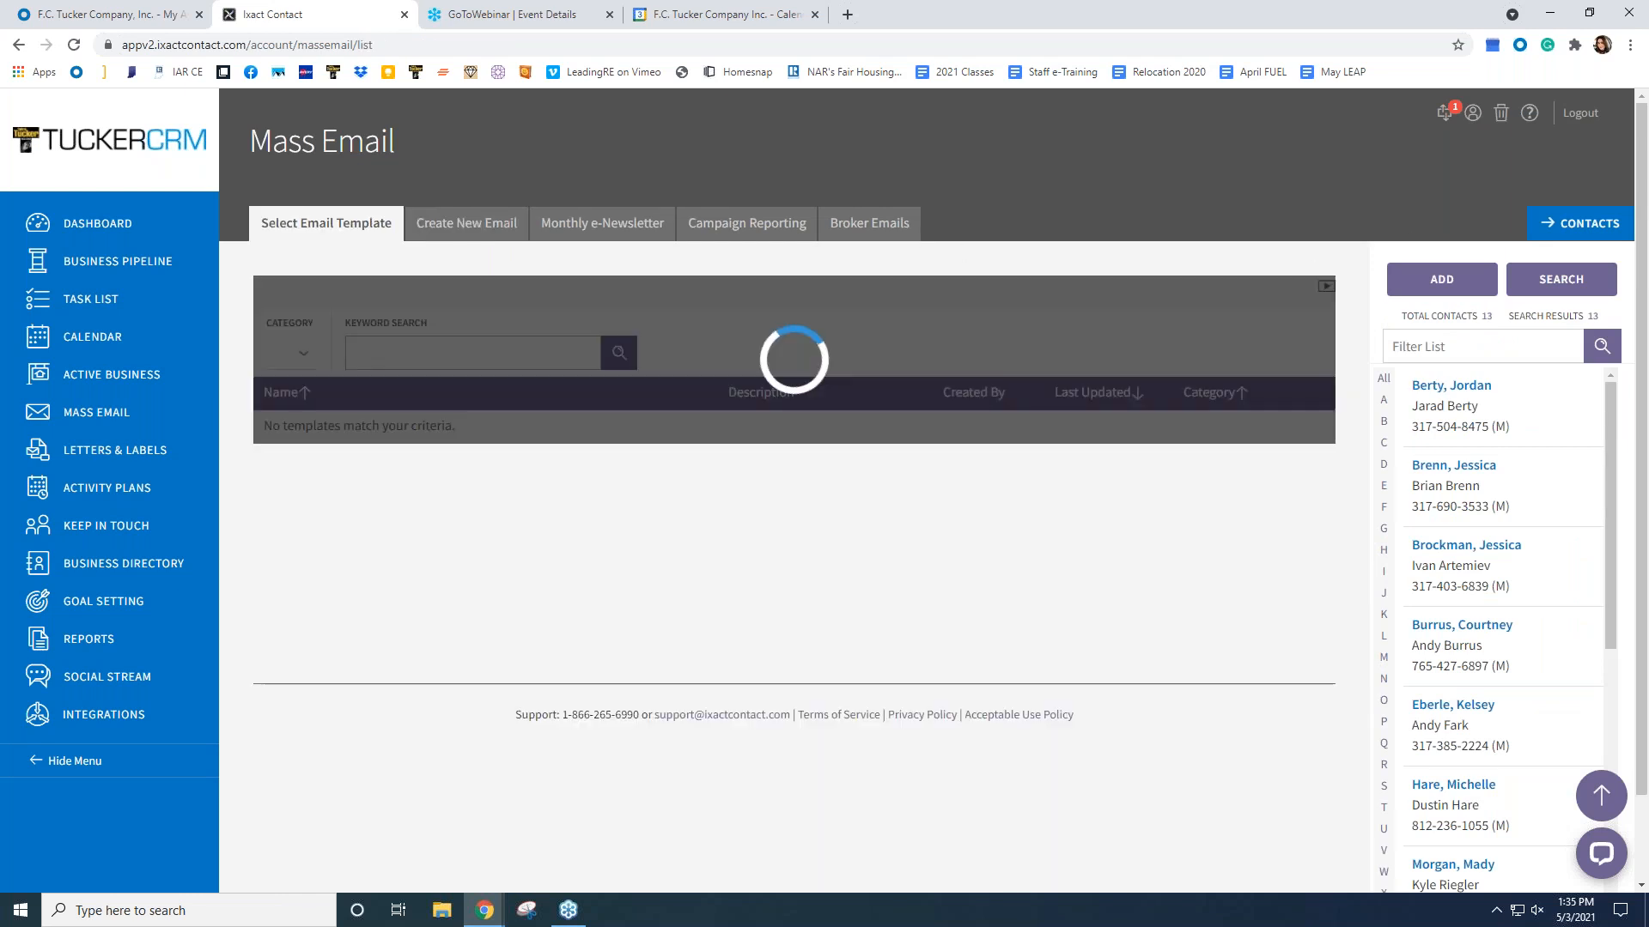